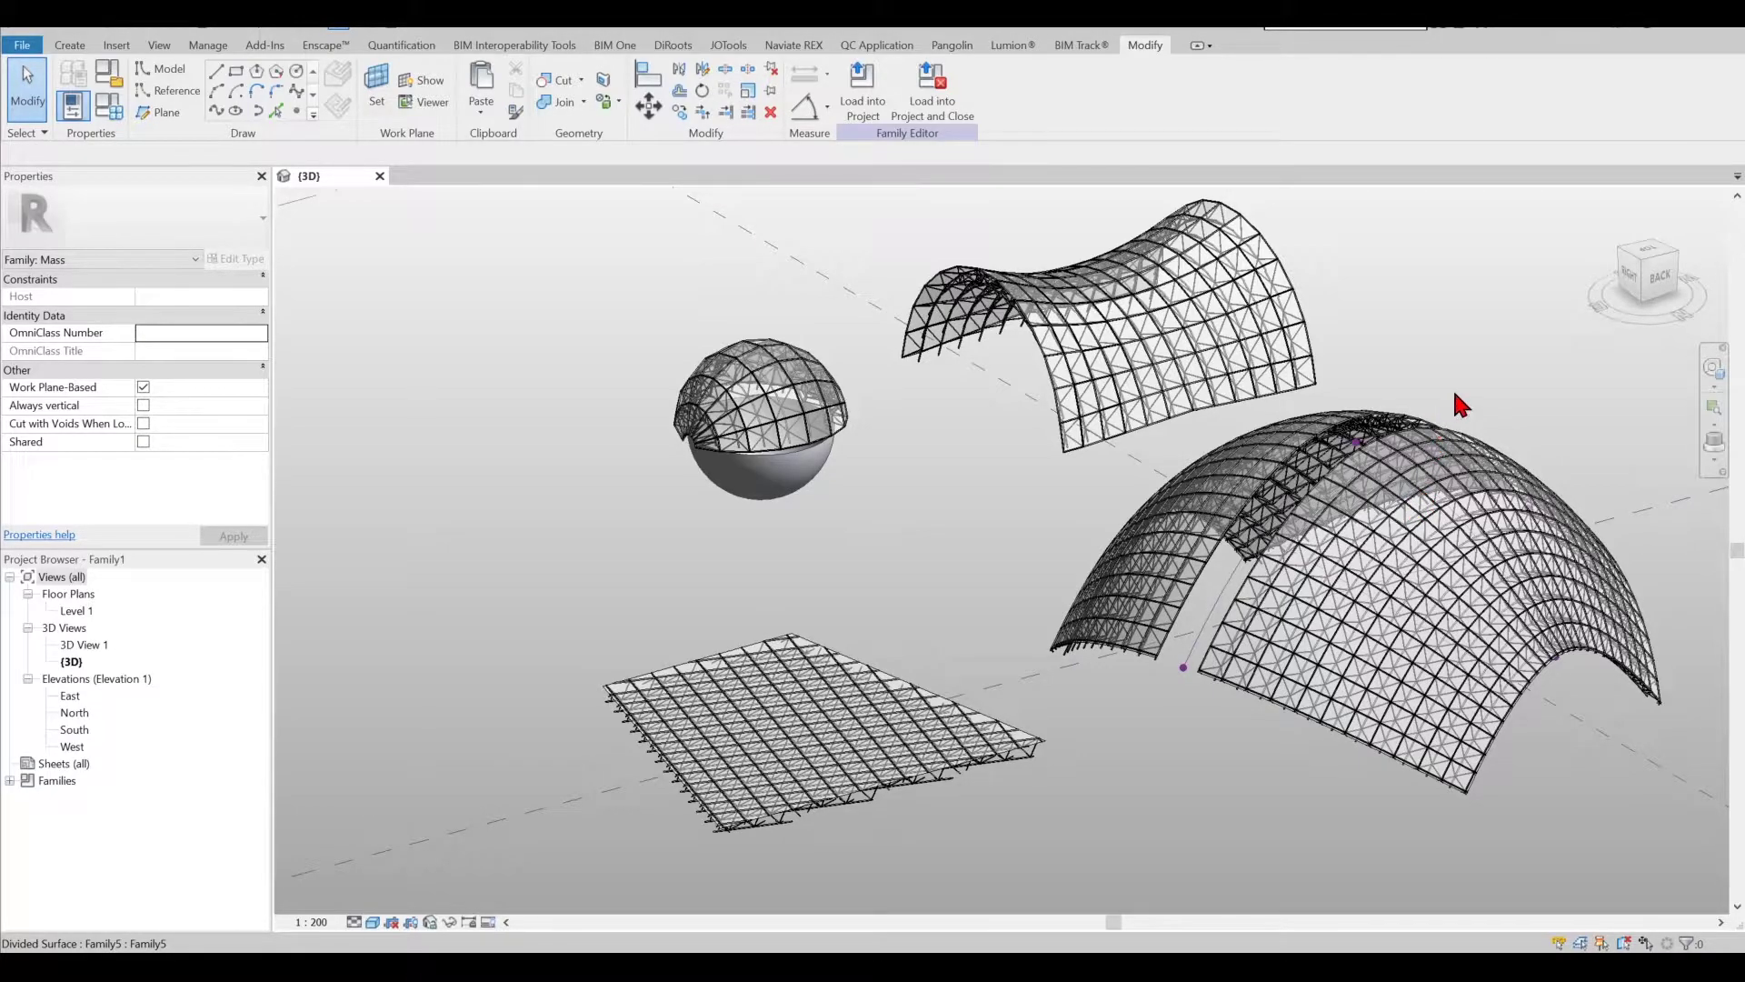
scroll(1205, 333, down, 1)
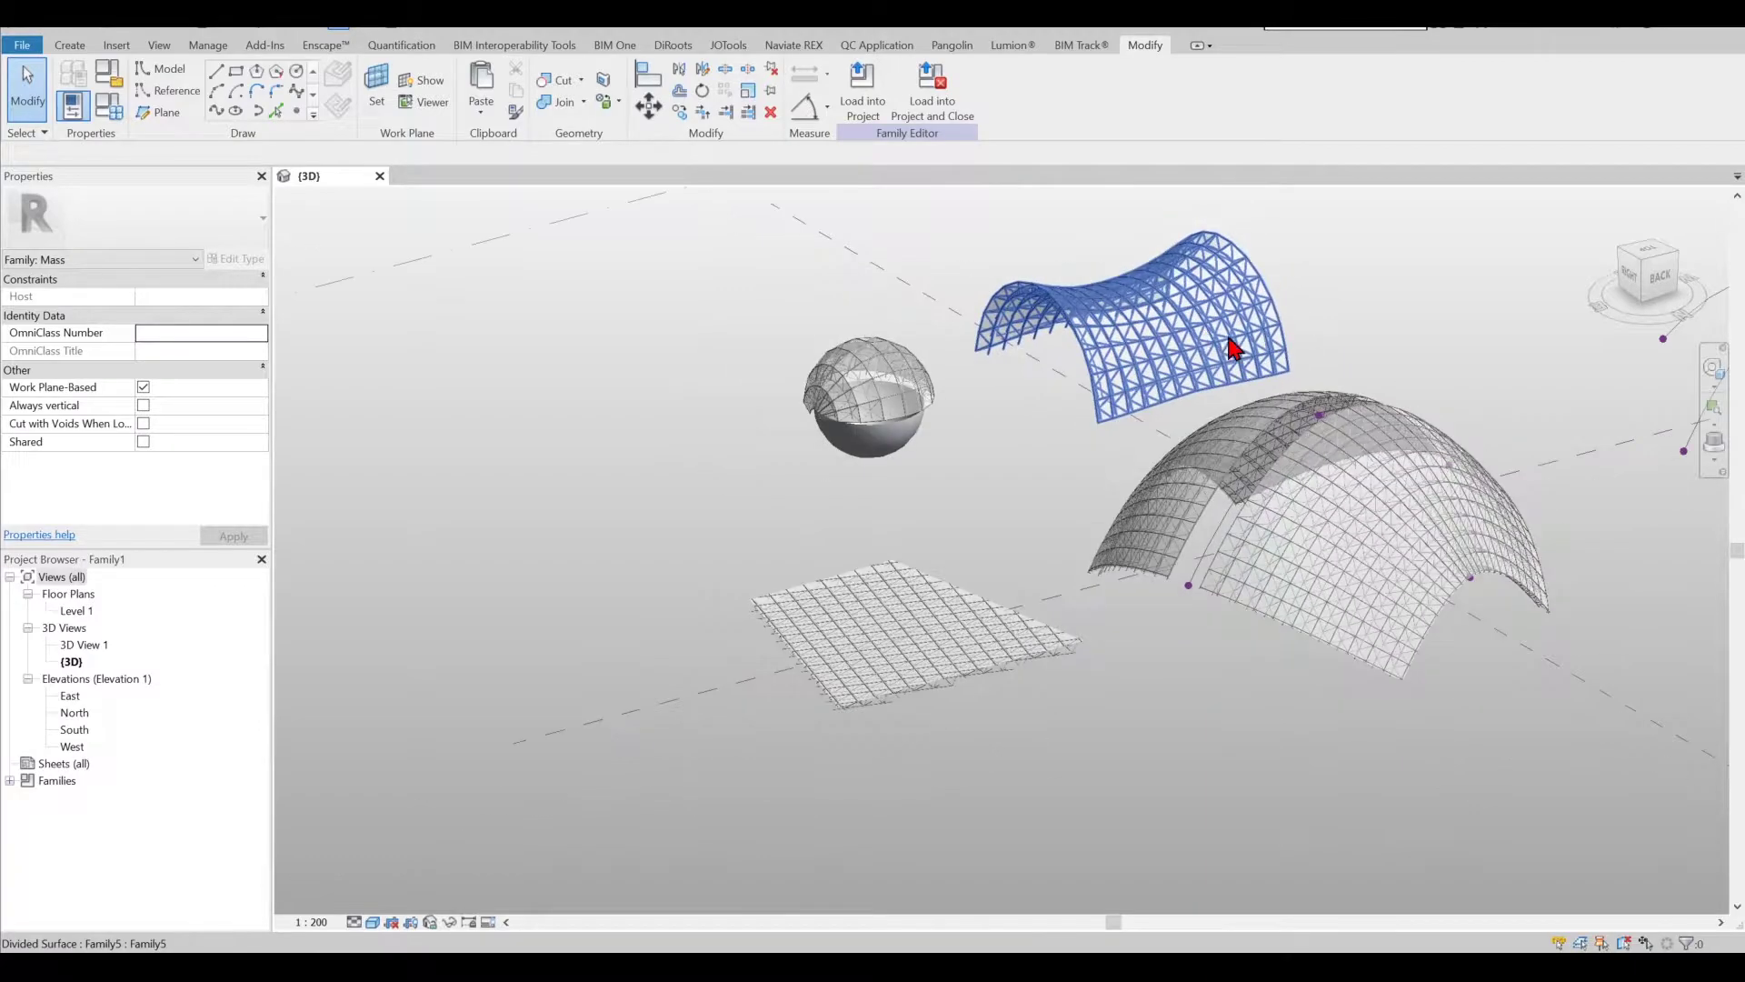
middle_drag(1270, 378, 1196, 386)
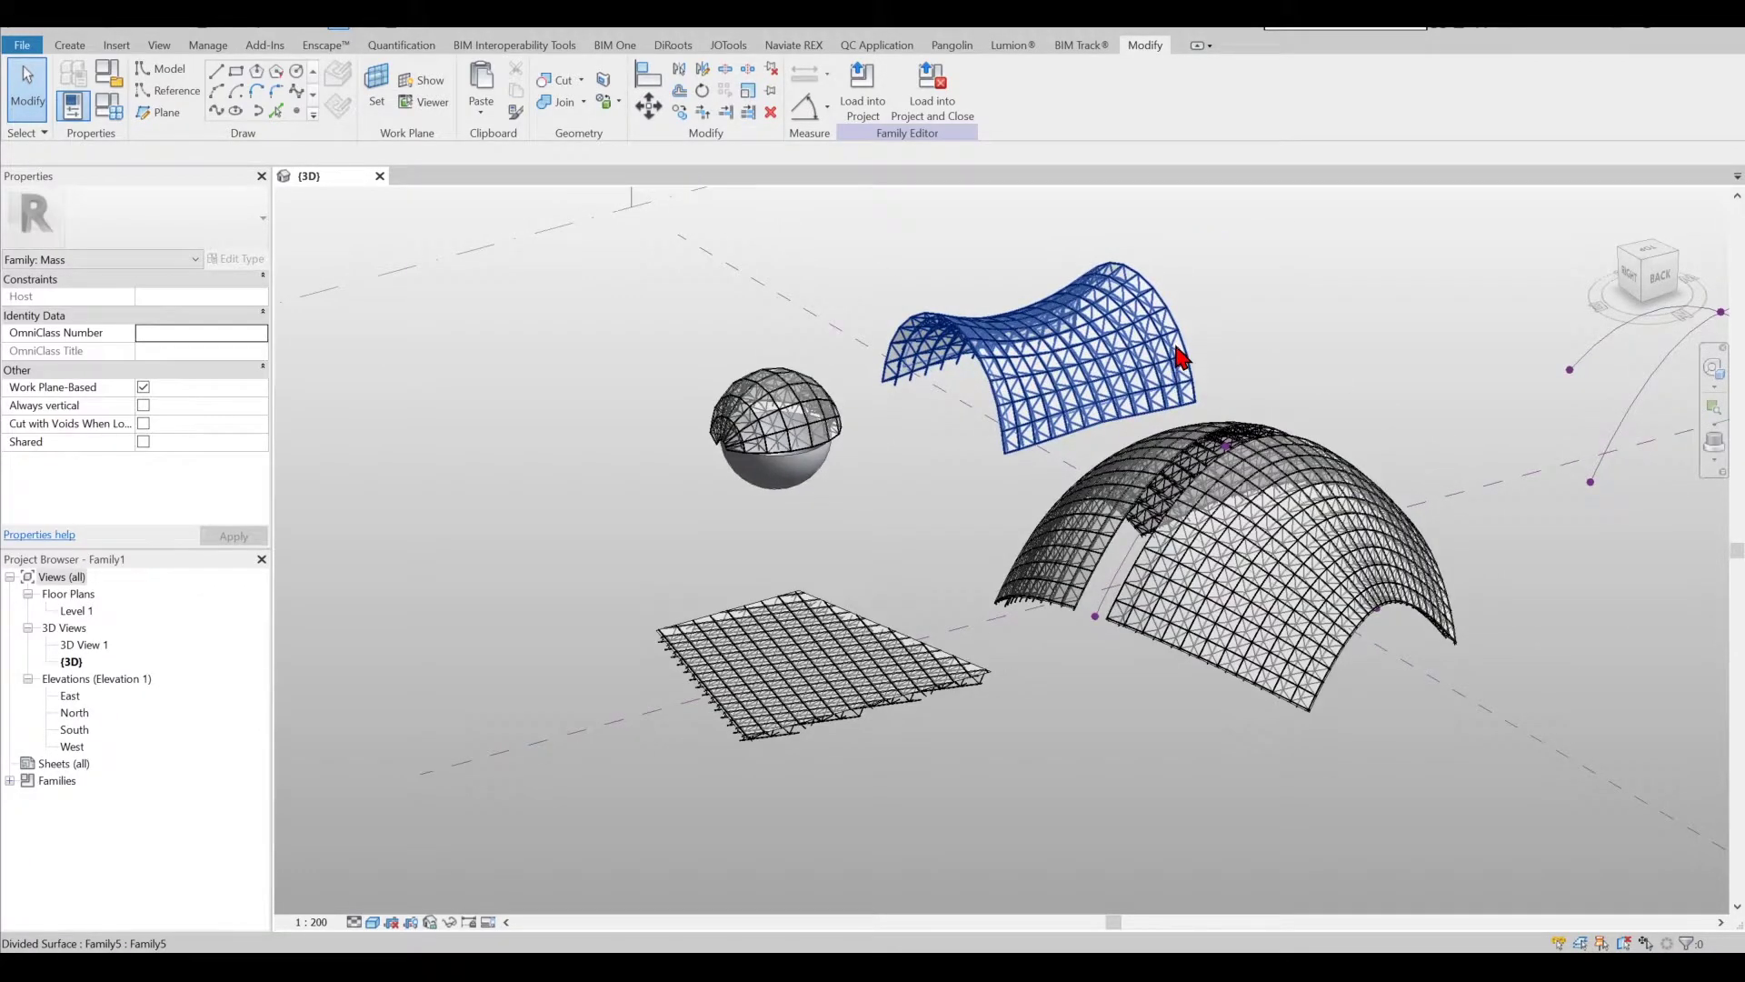
middle_drag(1292, 380, 1115, 427)
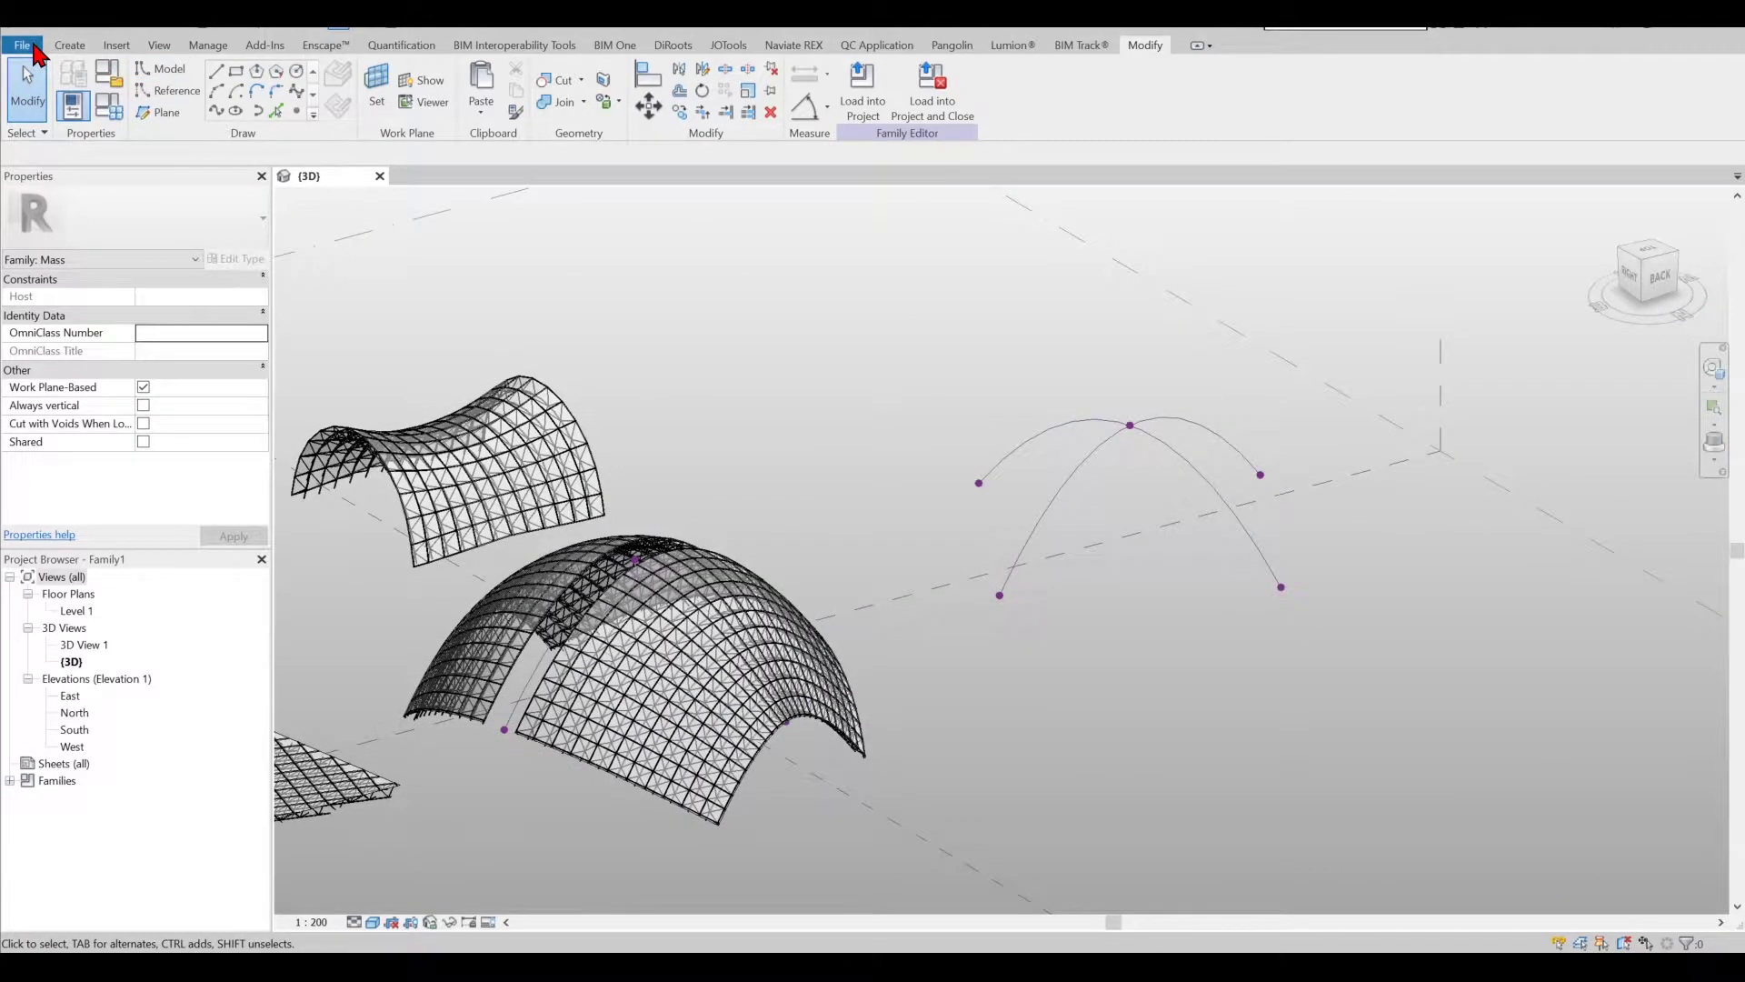
click(27, 45)
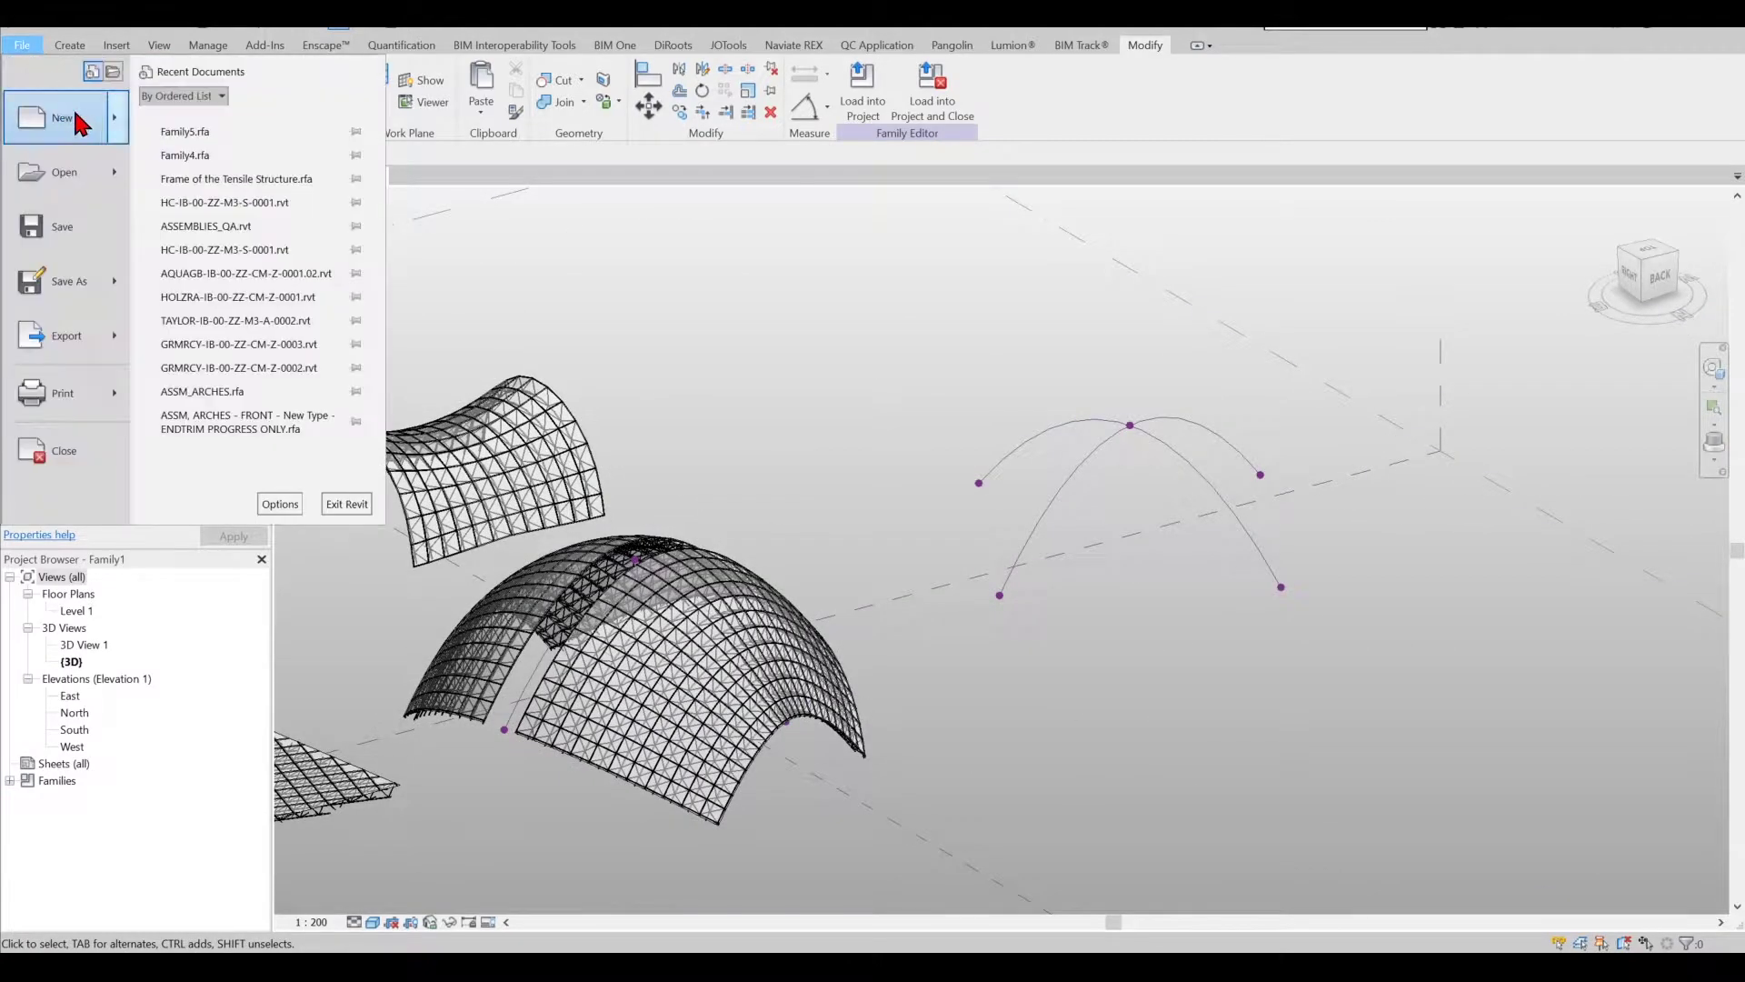
mouse_move(72, 118)
click(208, 176)
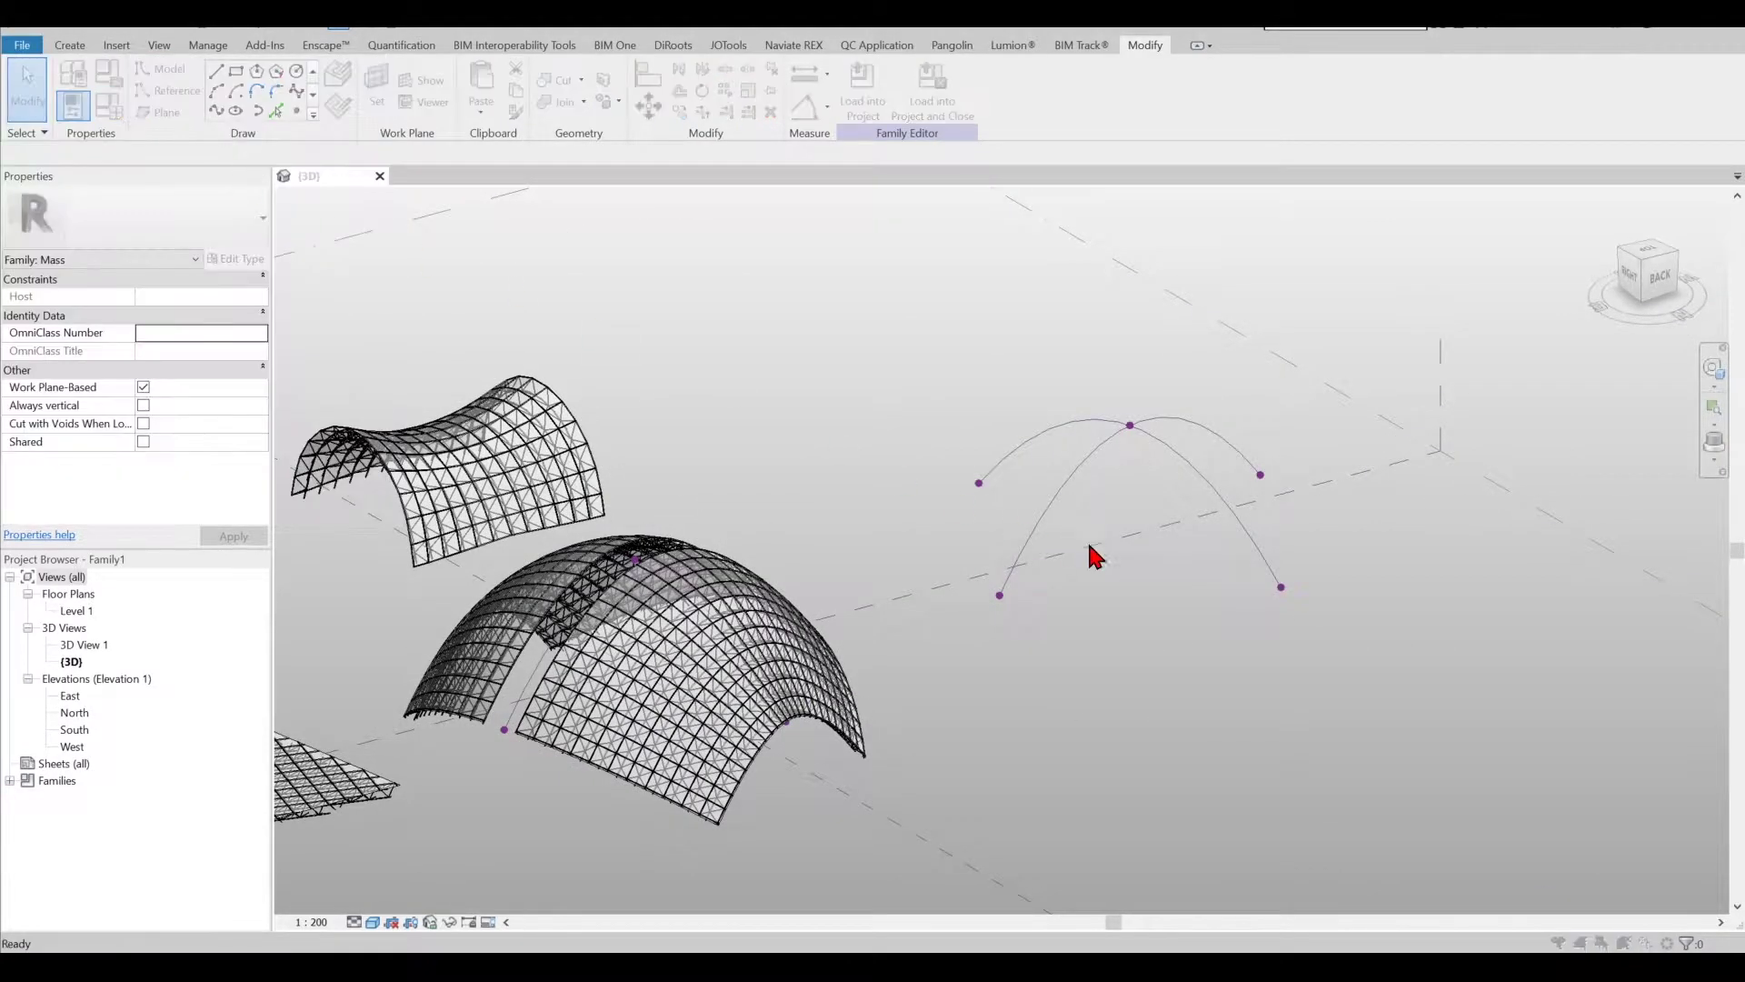
drag(1632, 418, 682, 182)
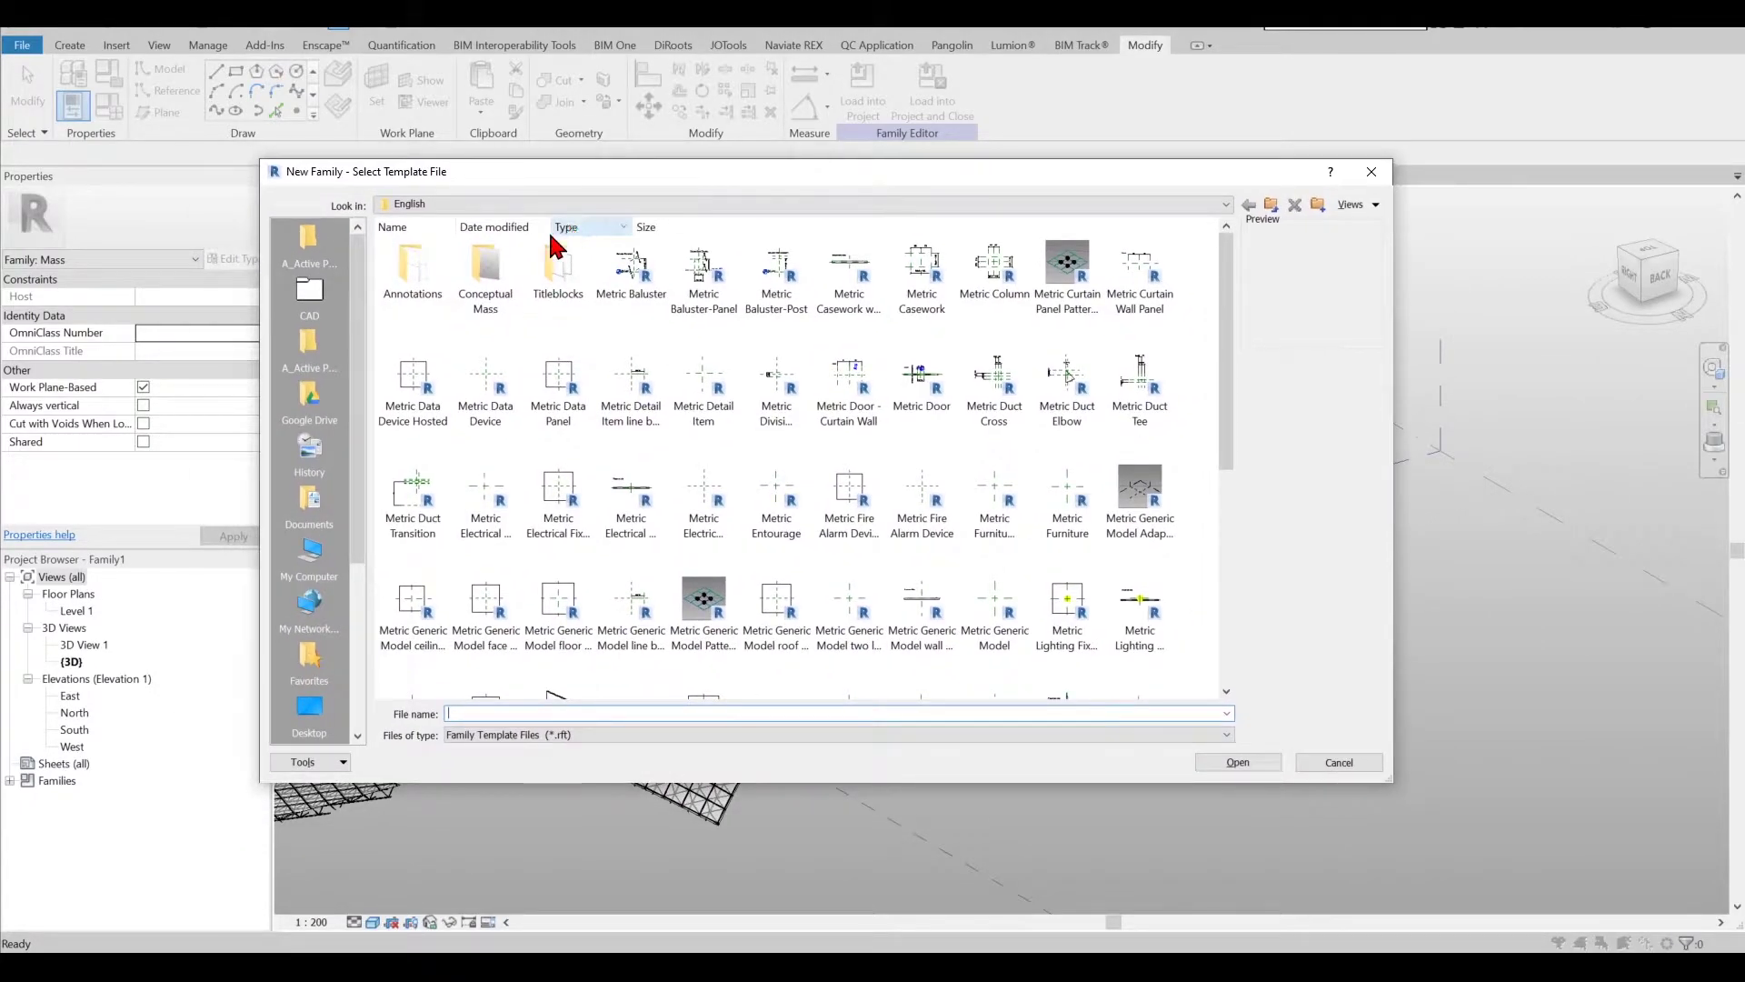
click(499, 282)
double_click(499, 282)
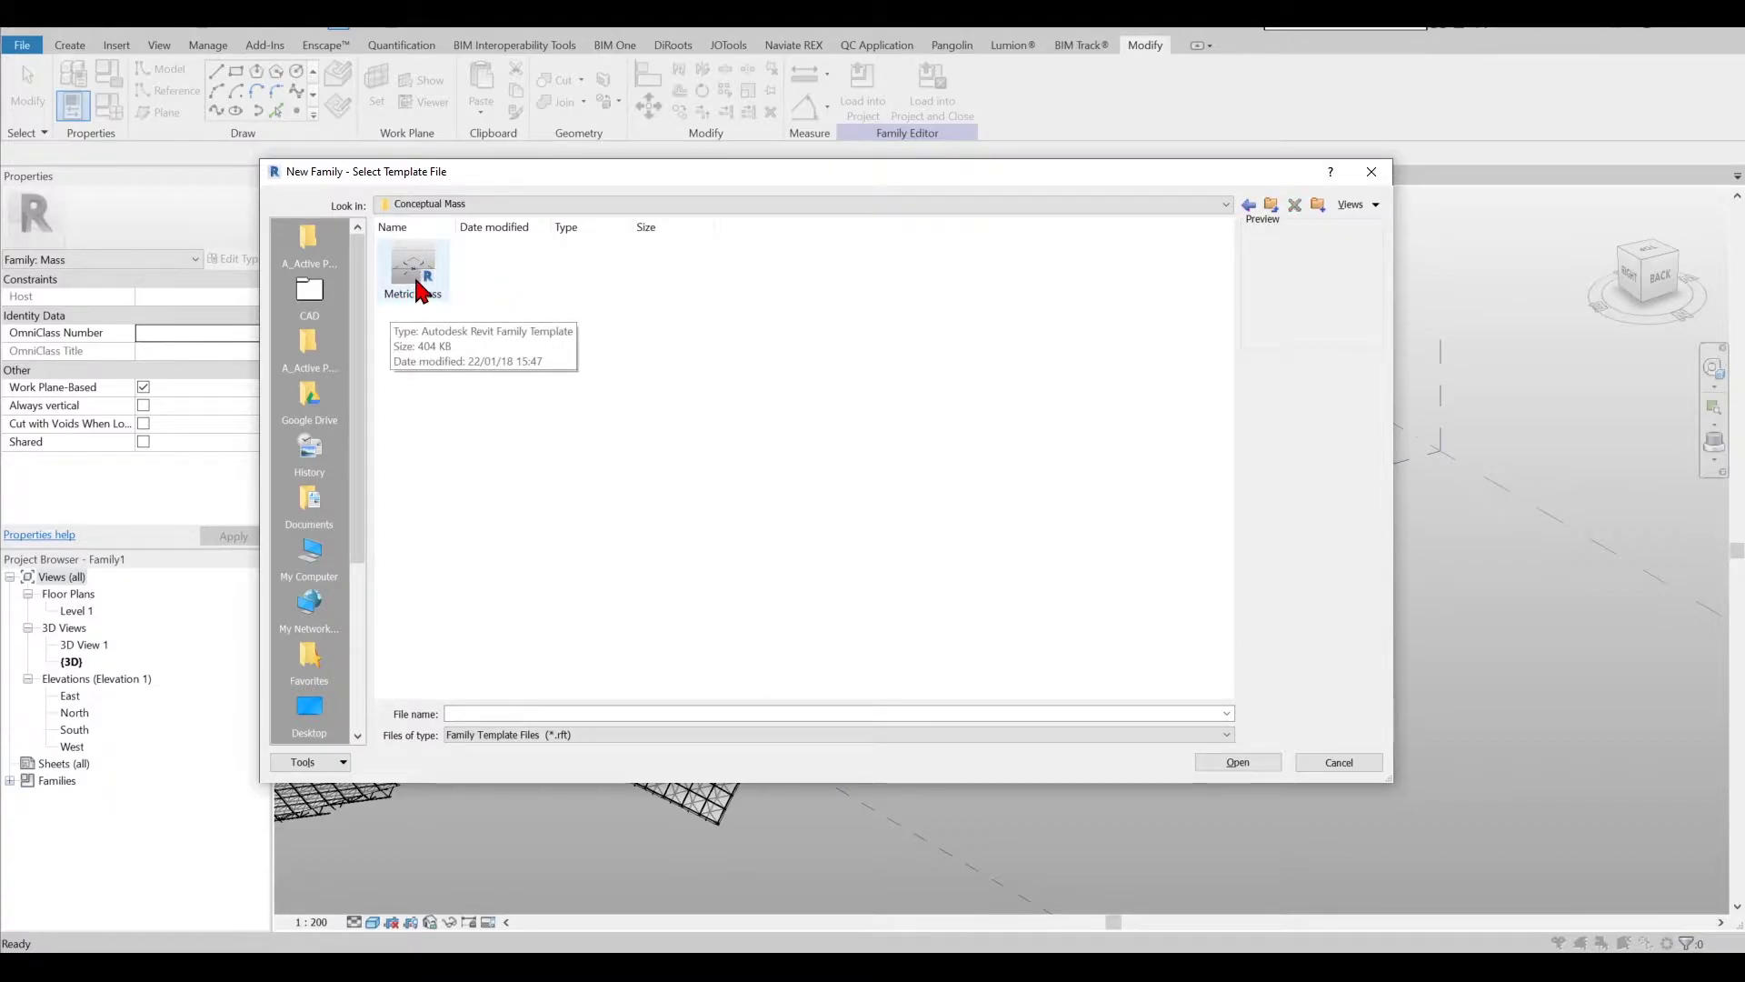
click(1376, 765)
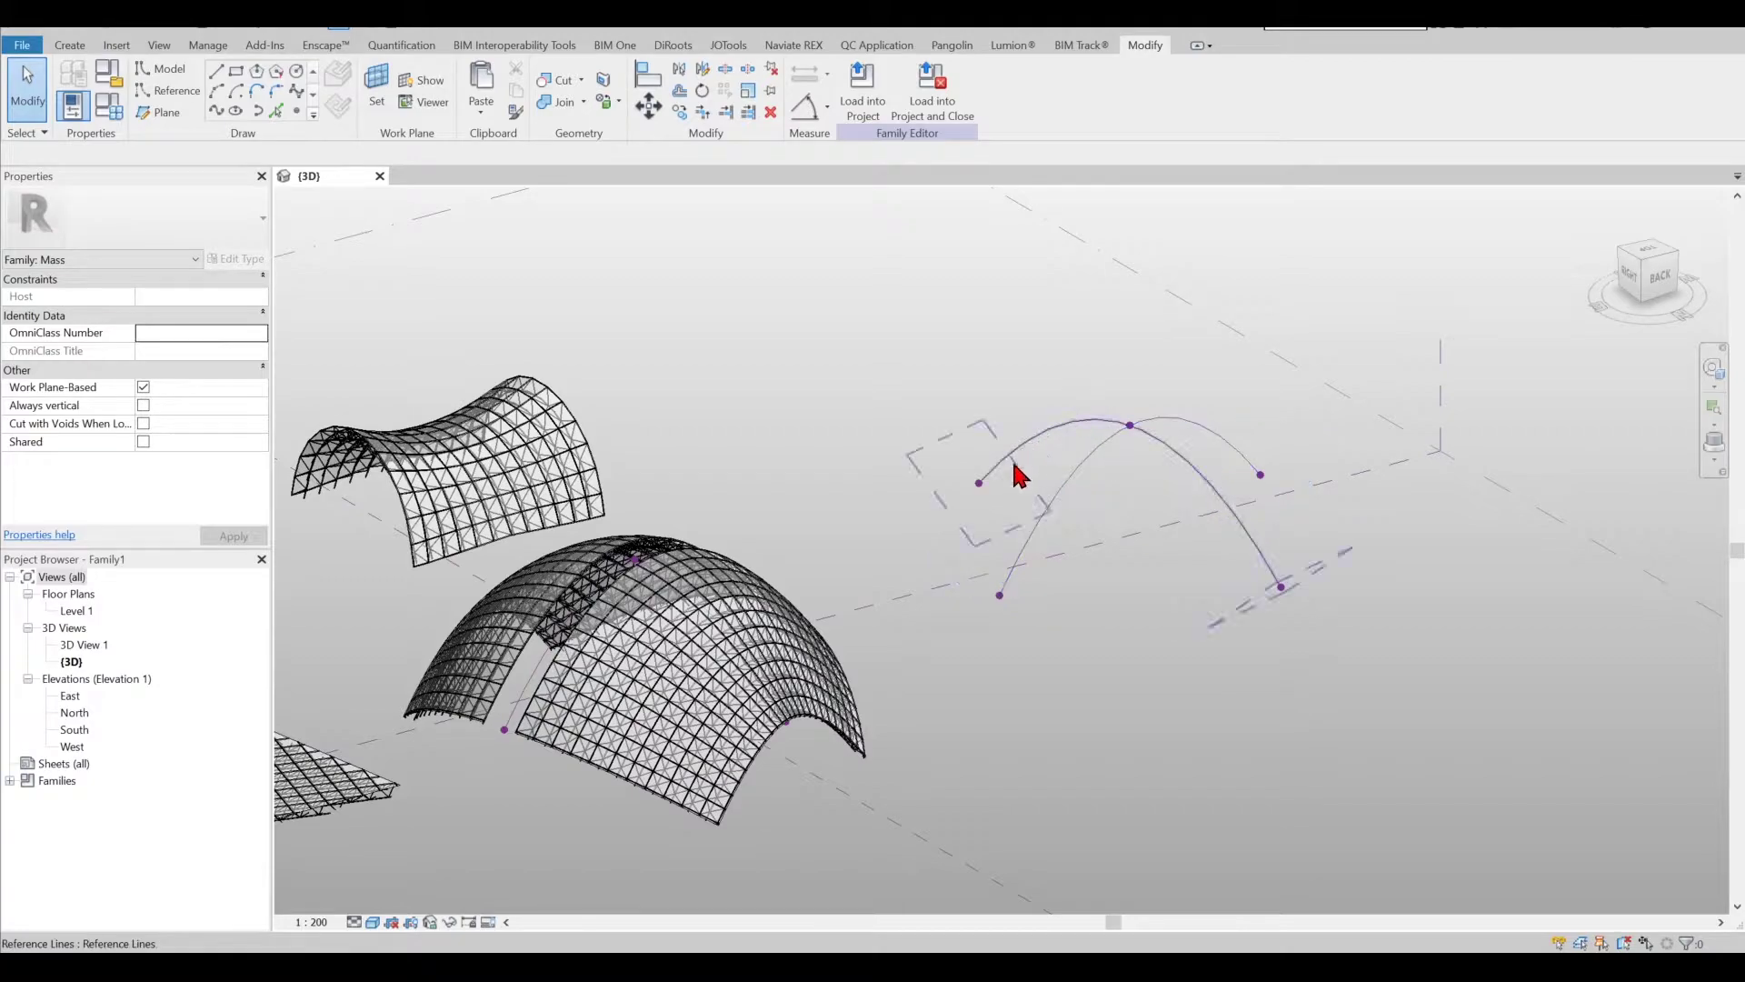
- Create a dome-shaped surface form from the two crossing reference arcs, choosing the first form option offered
click(1212, 497)
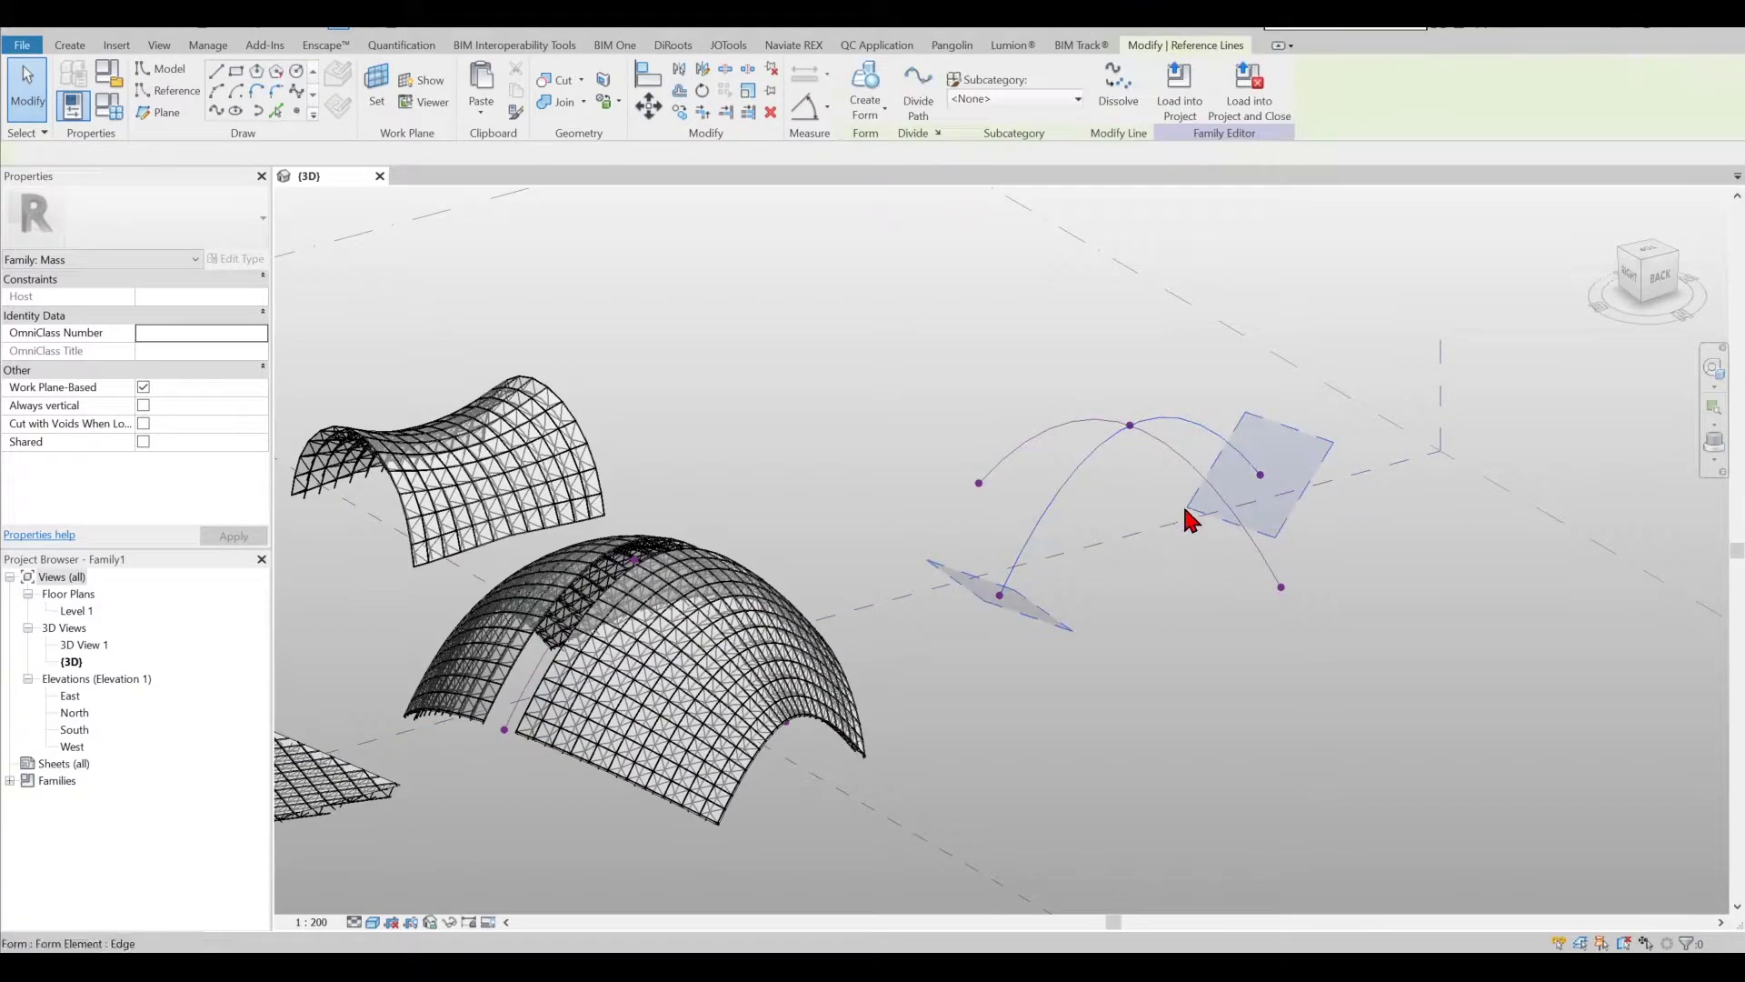
ctrl+click(1200, 474)
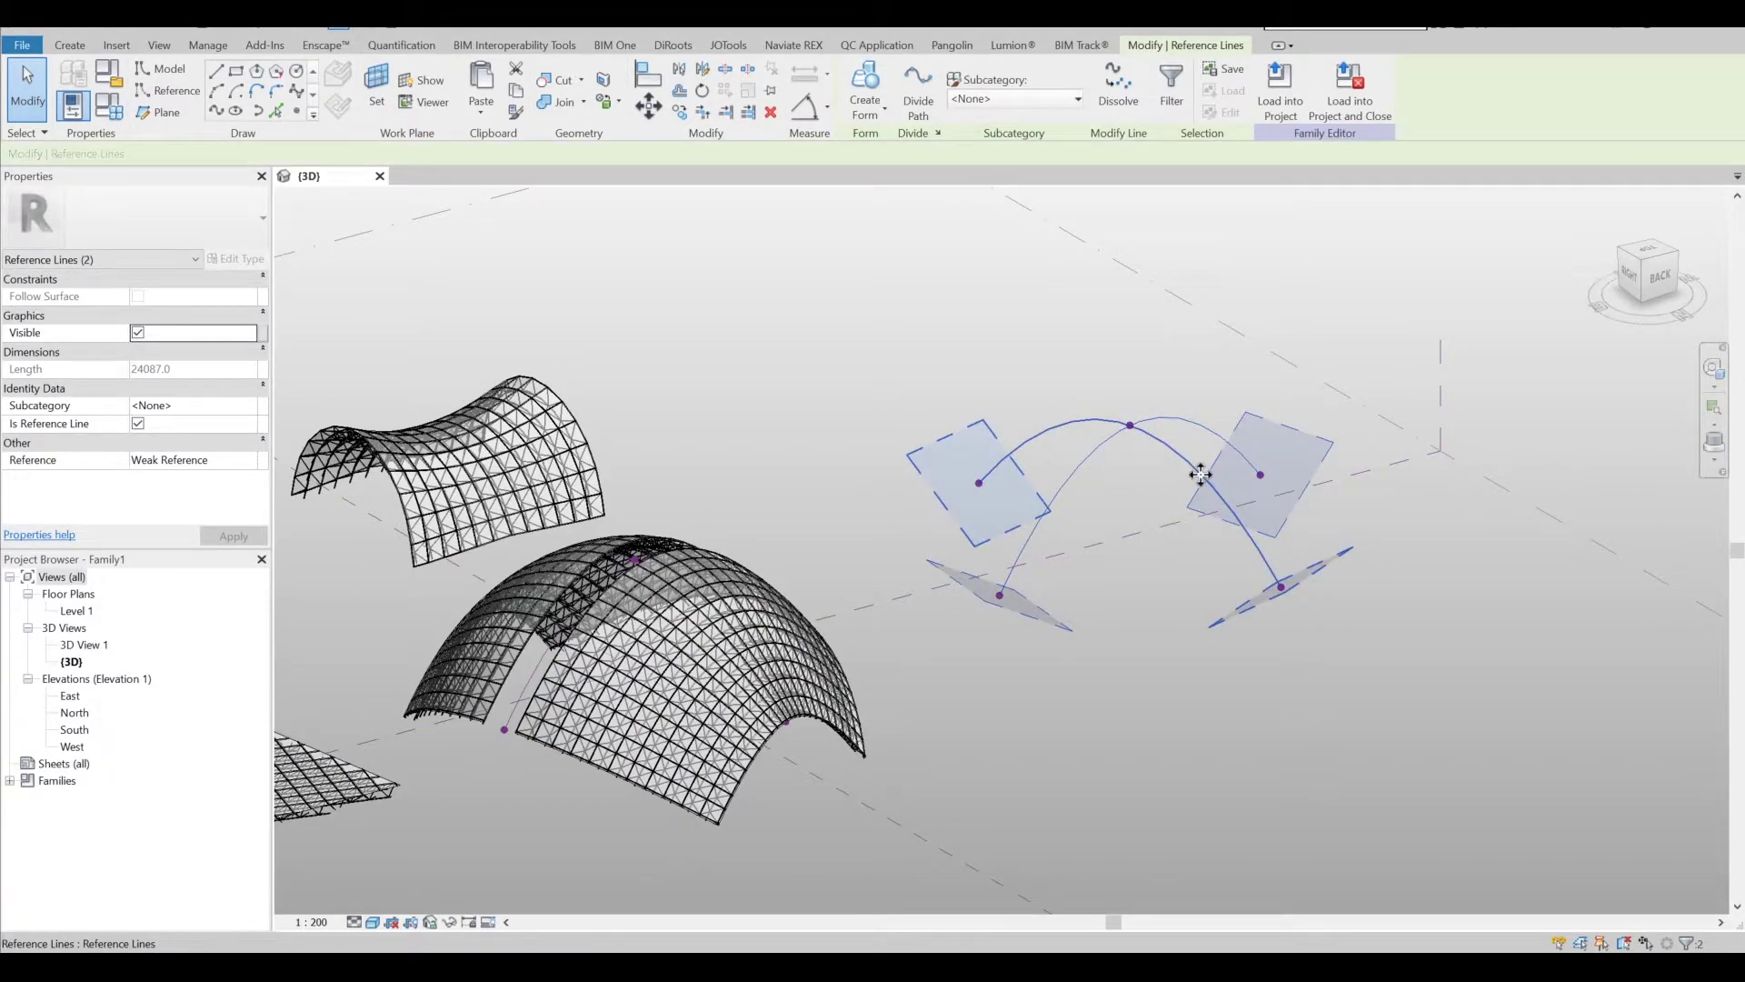
click(878, 80)
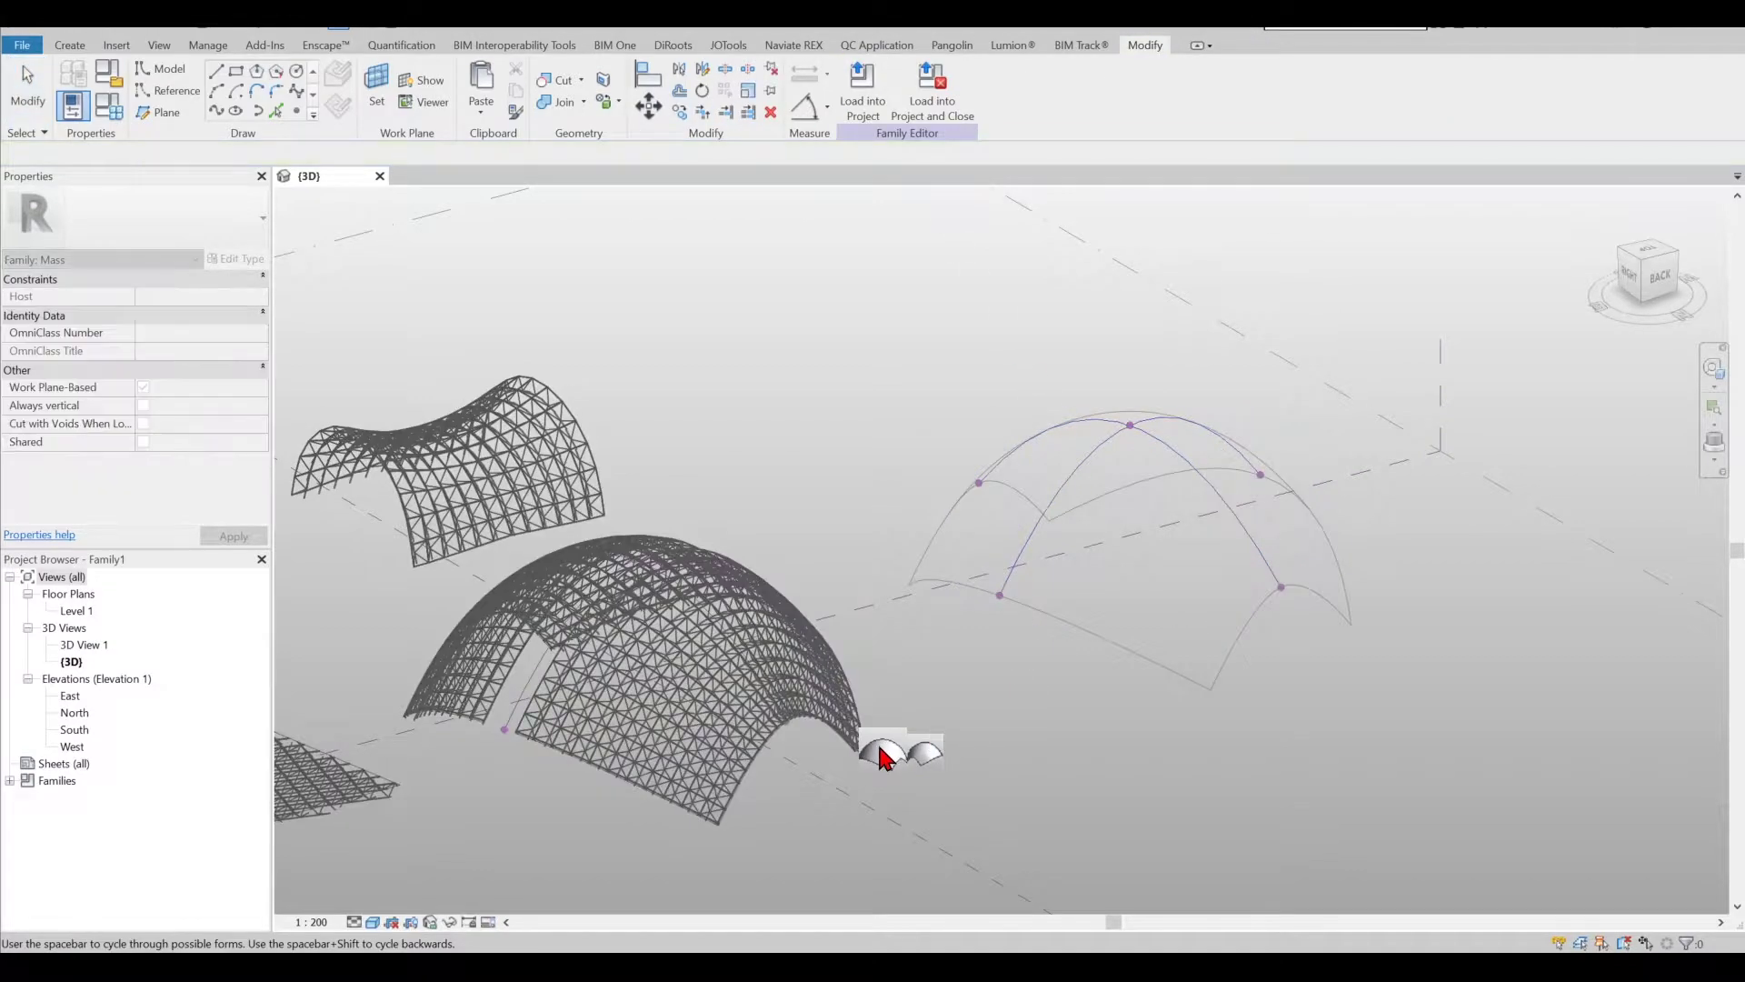
click(886, 757)
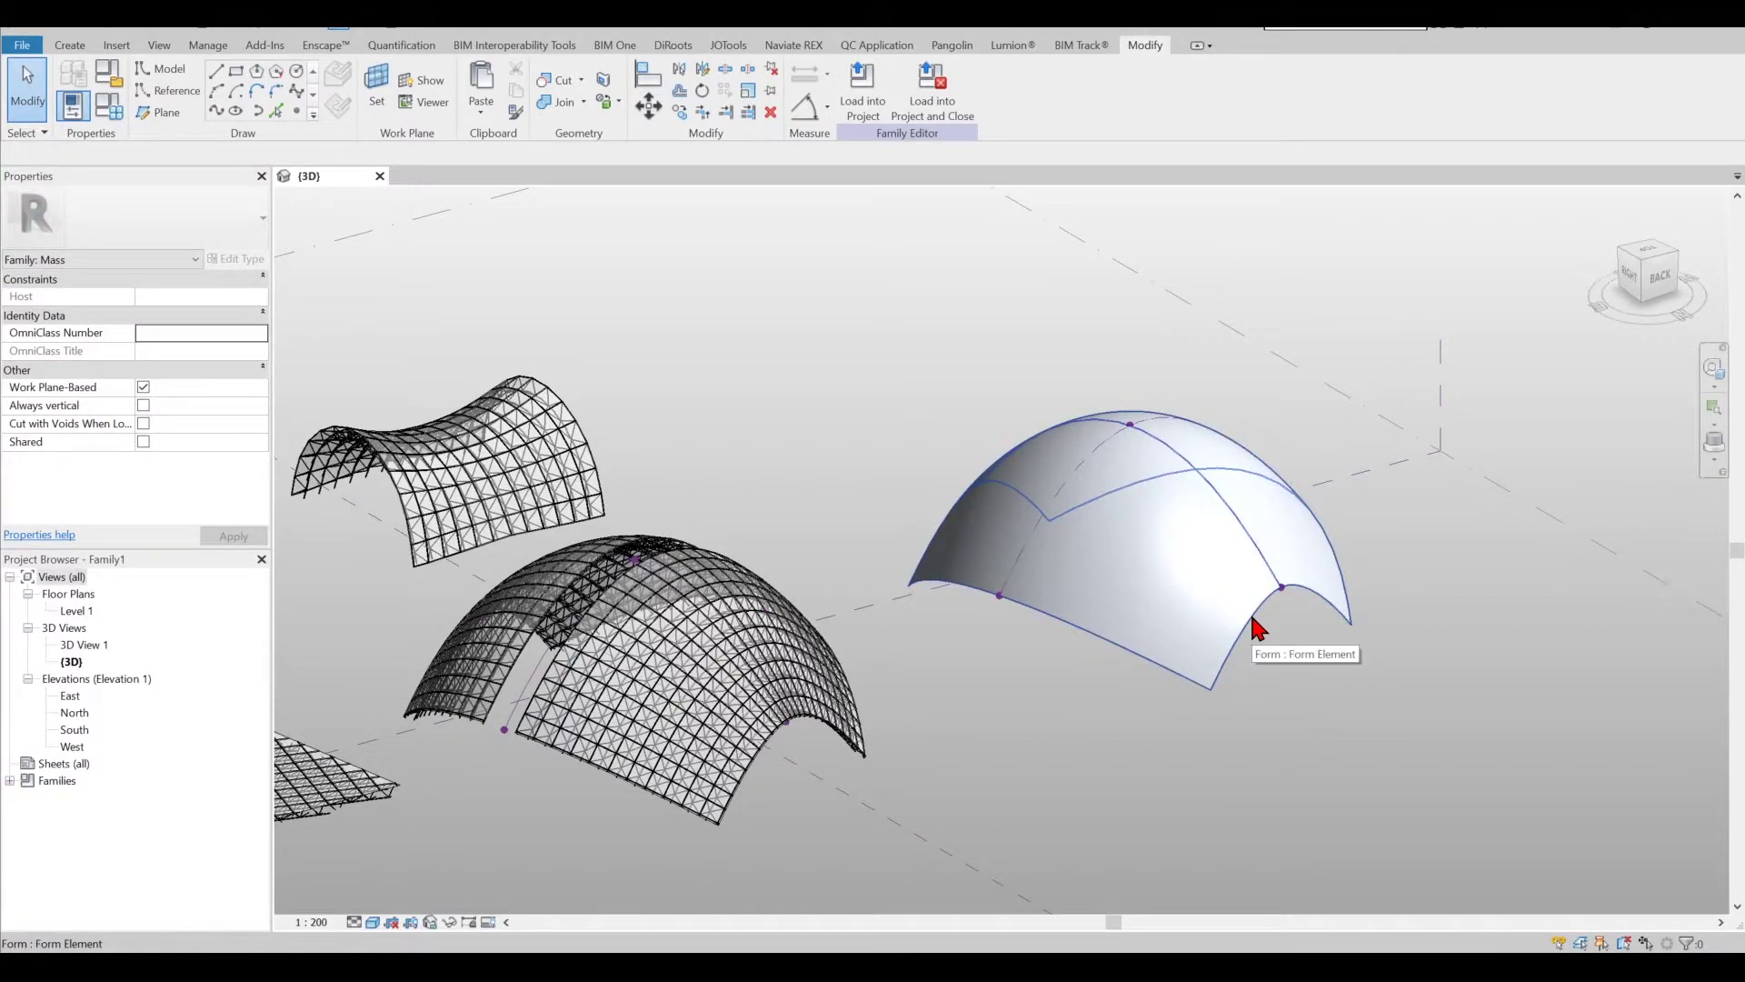
- Divide the dome form's surface and set its U grid to a fixed distance of 1 m
click(1252, 619)
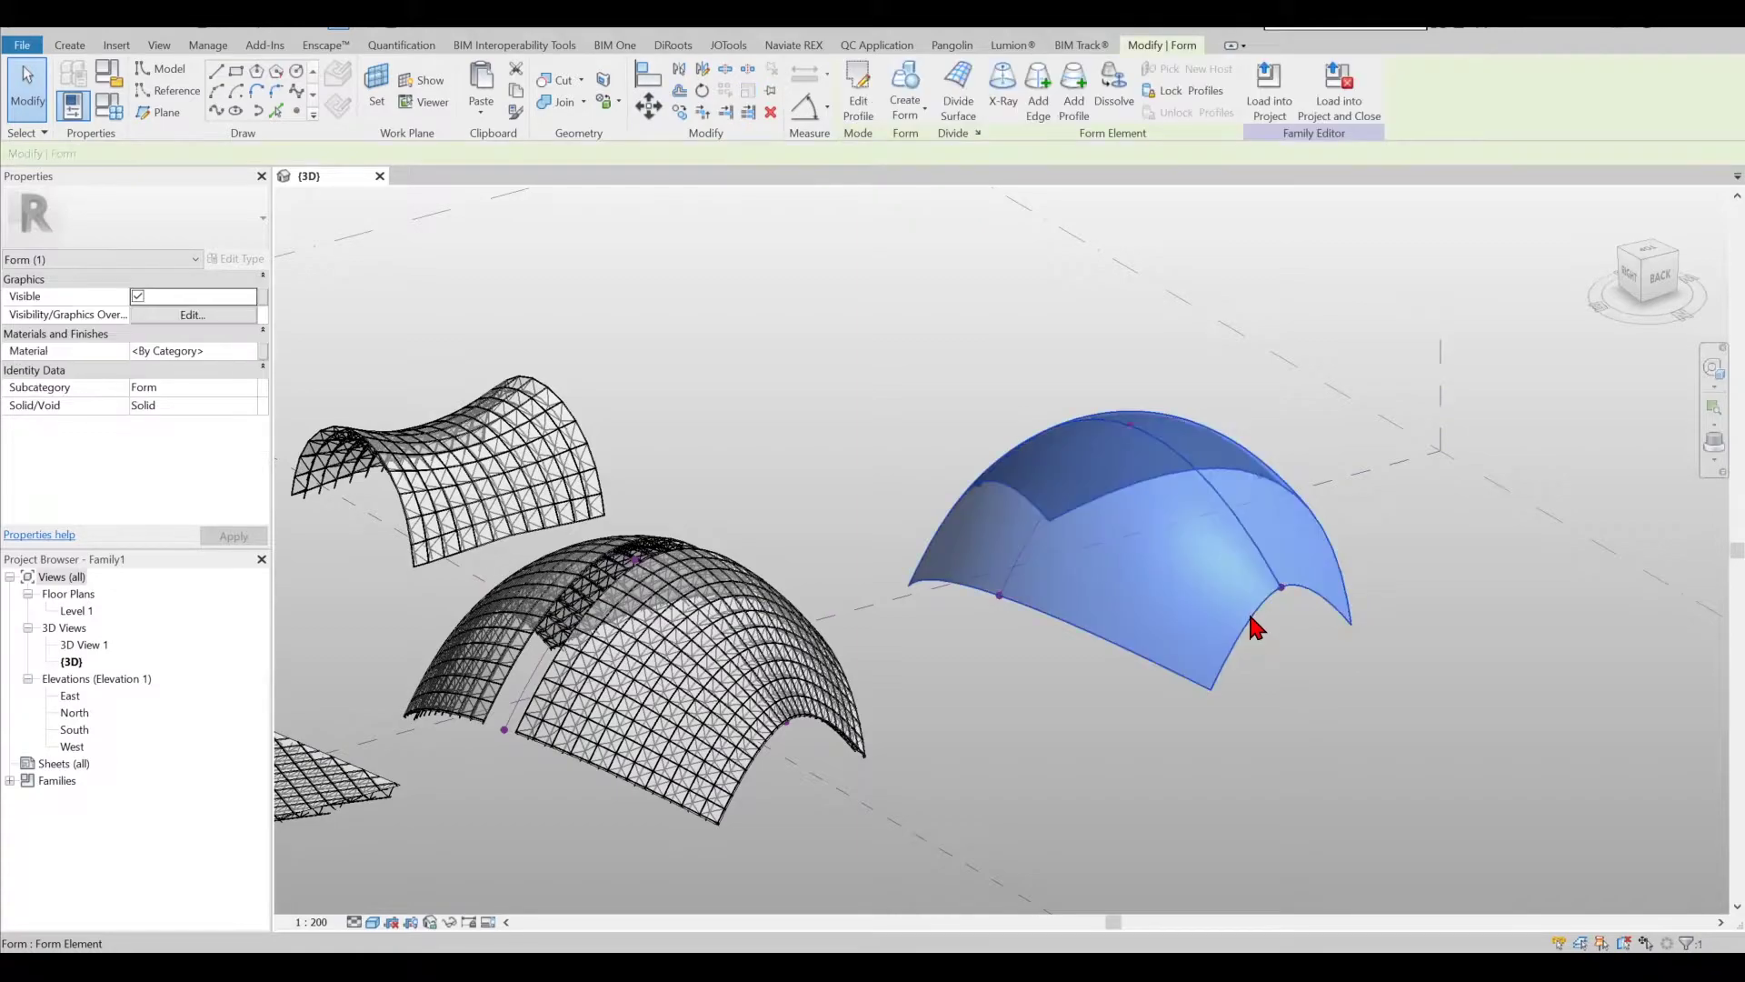
click(959, 114)
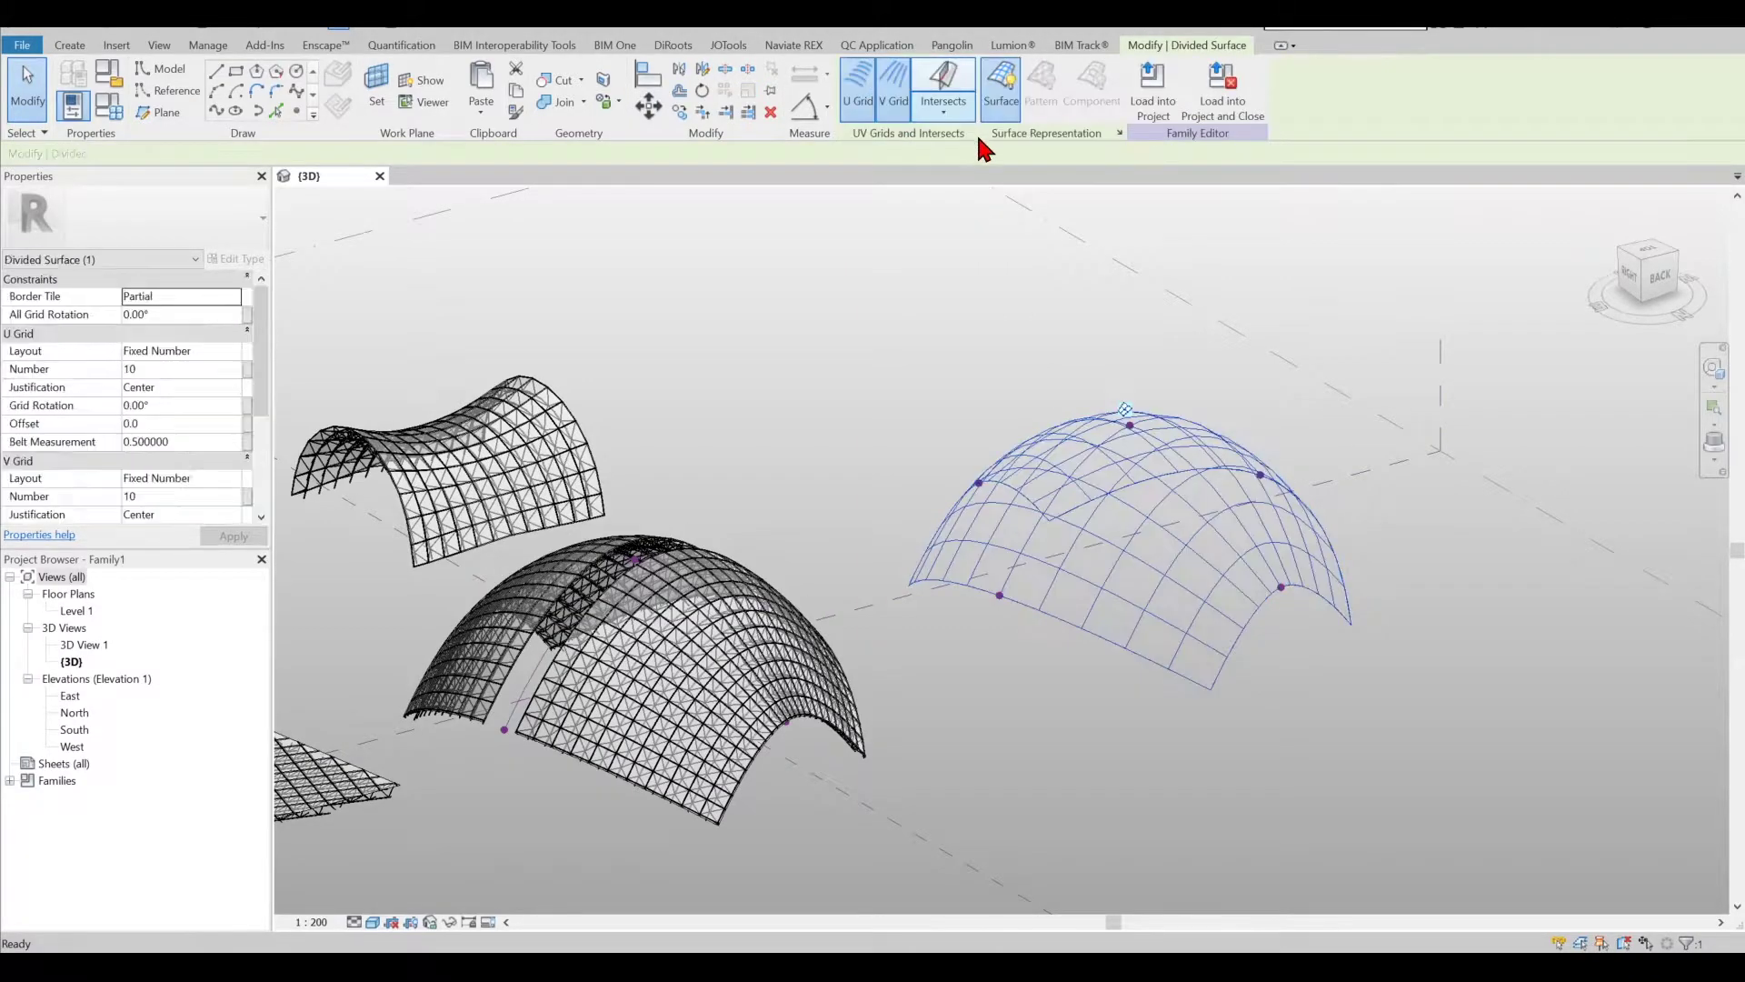
click(233, 351)
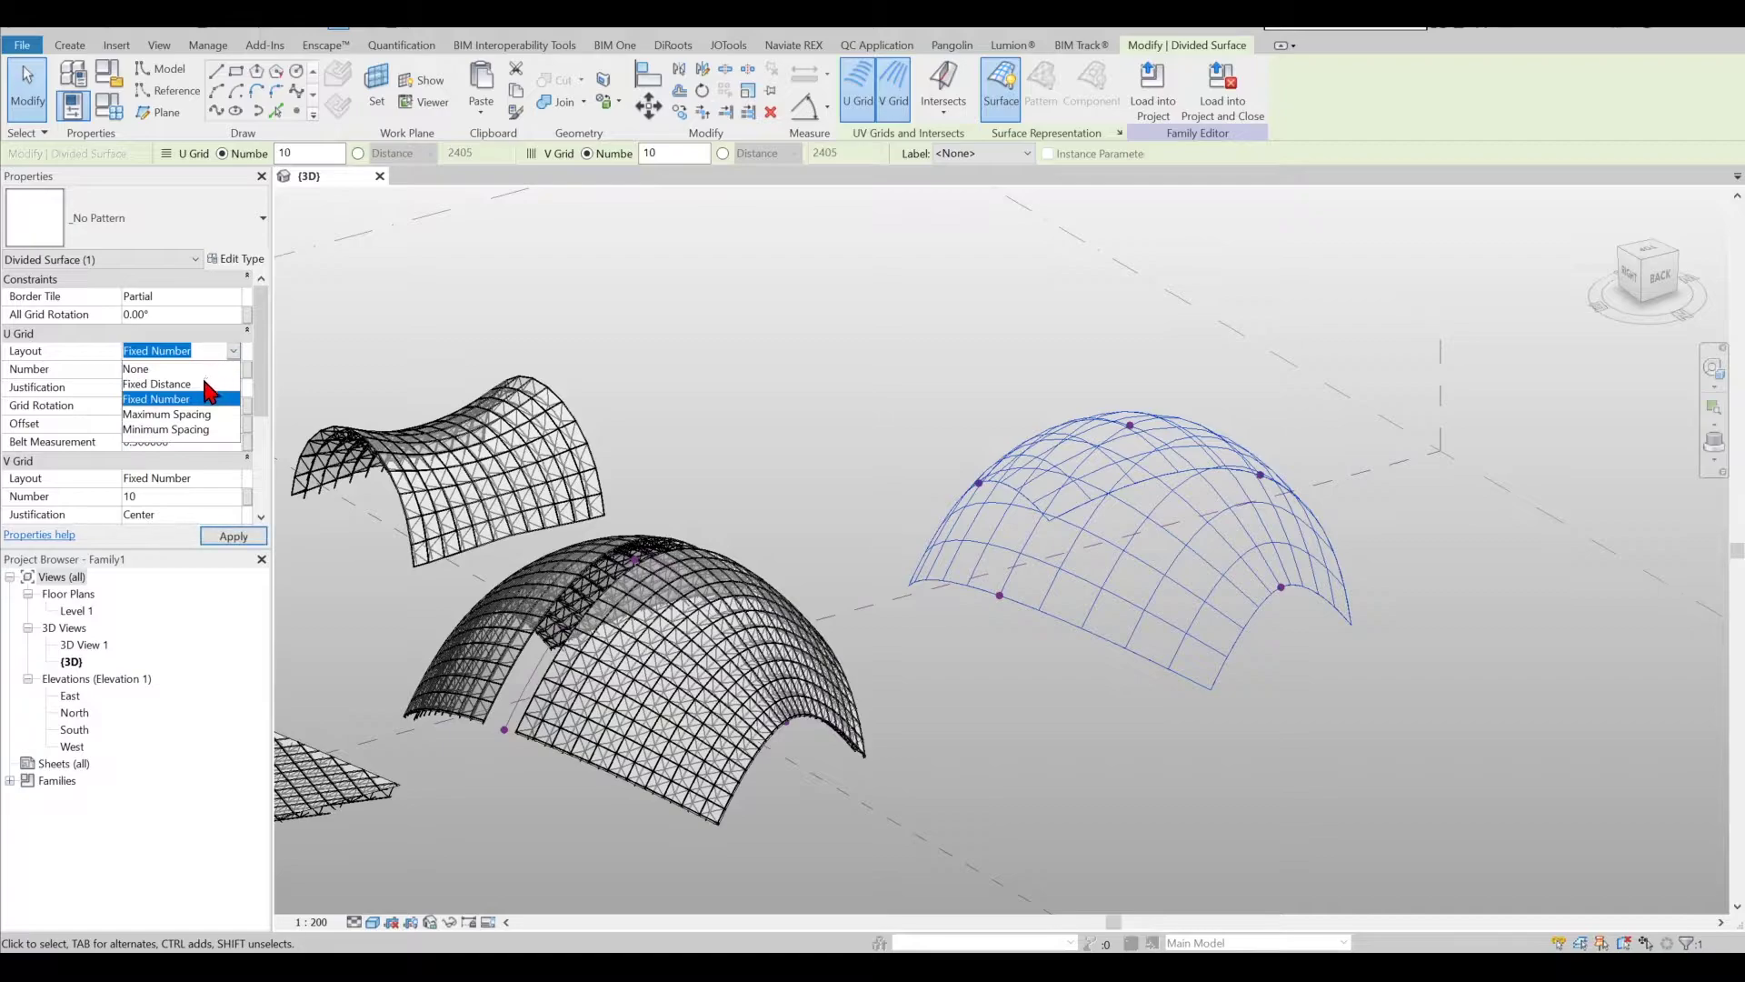
click(204, 383)
click(199, 369)
text(1m)
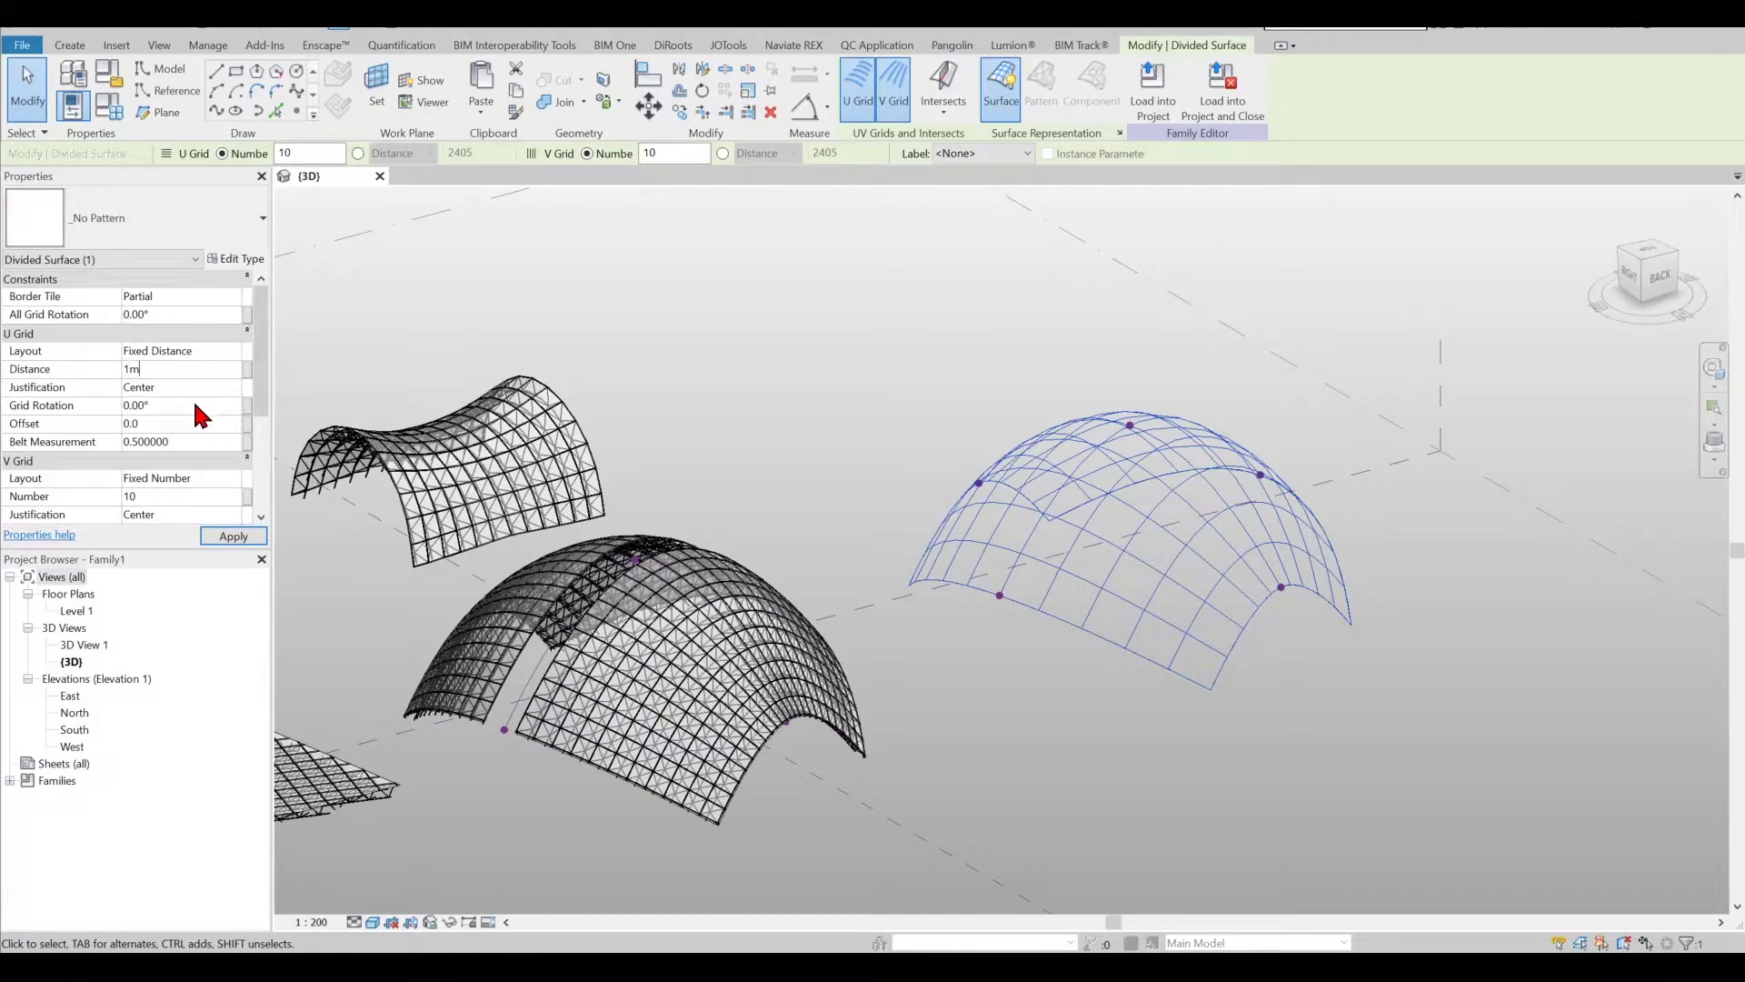
- Set the divided dome surface's V grid to a fixed distance of 1 m
click(229, 478)
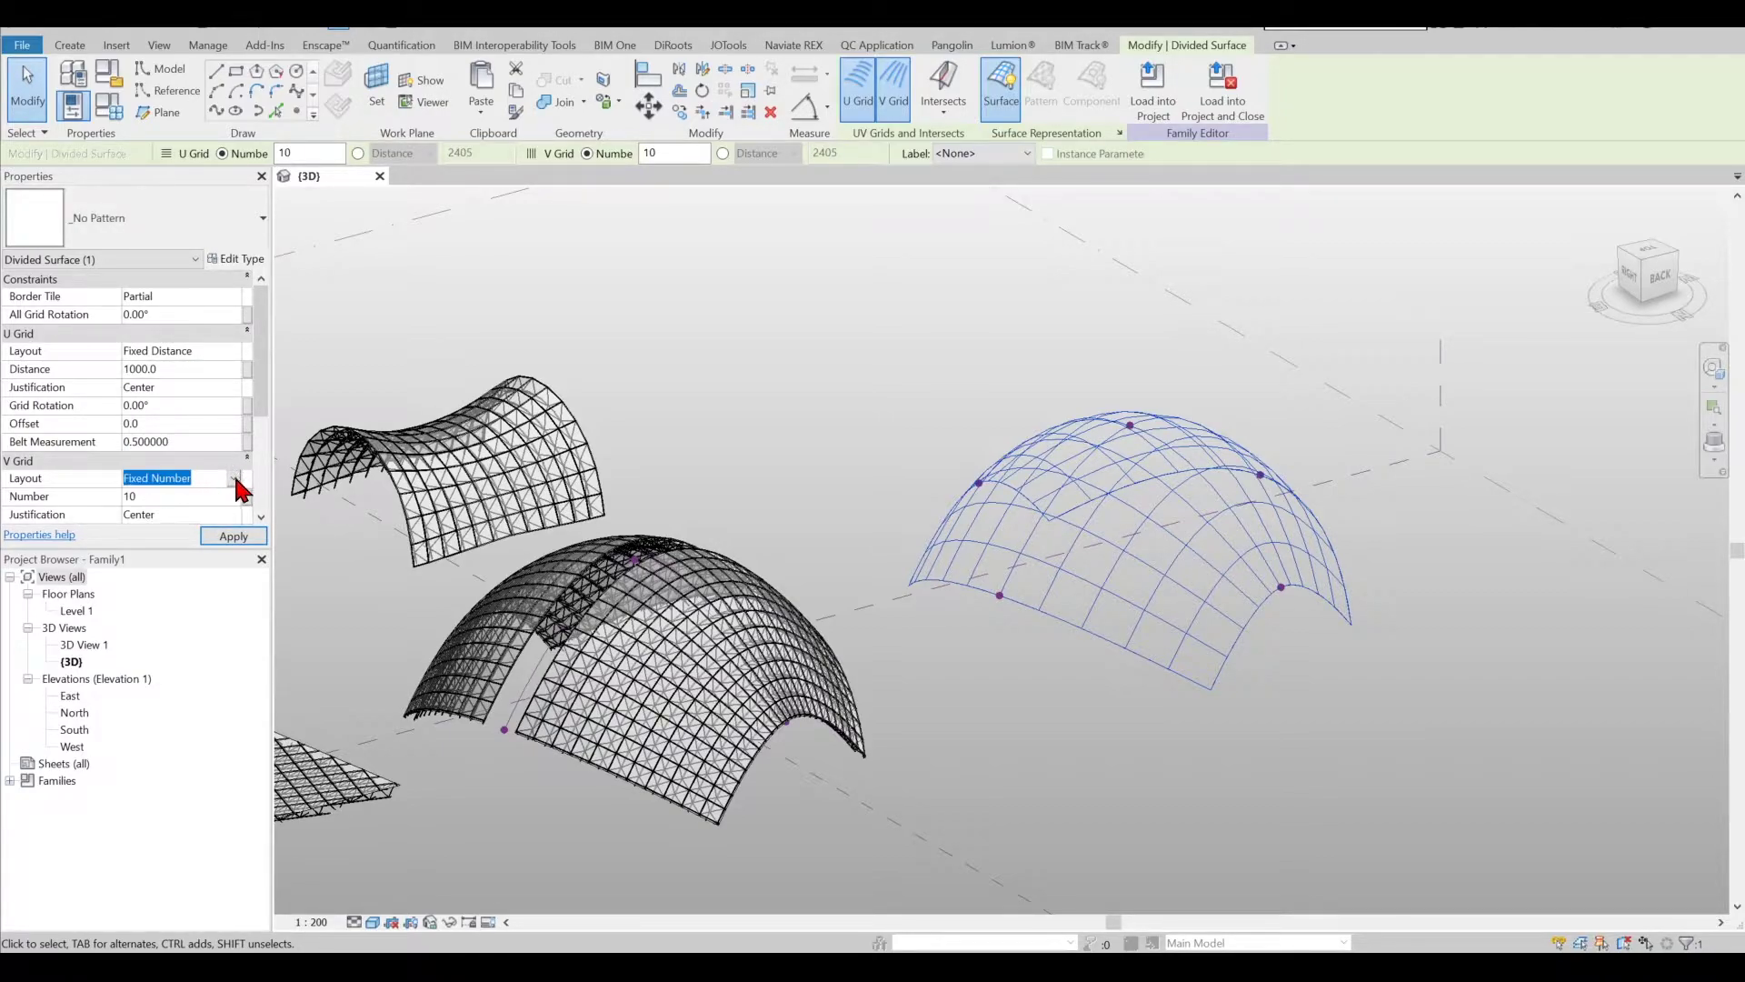
click(233, 479)
click(206, 511)
click(200, 500)
text(1m)
key(Return)
click(1305, 394)
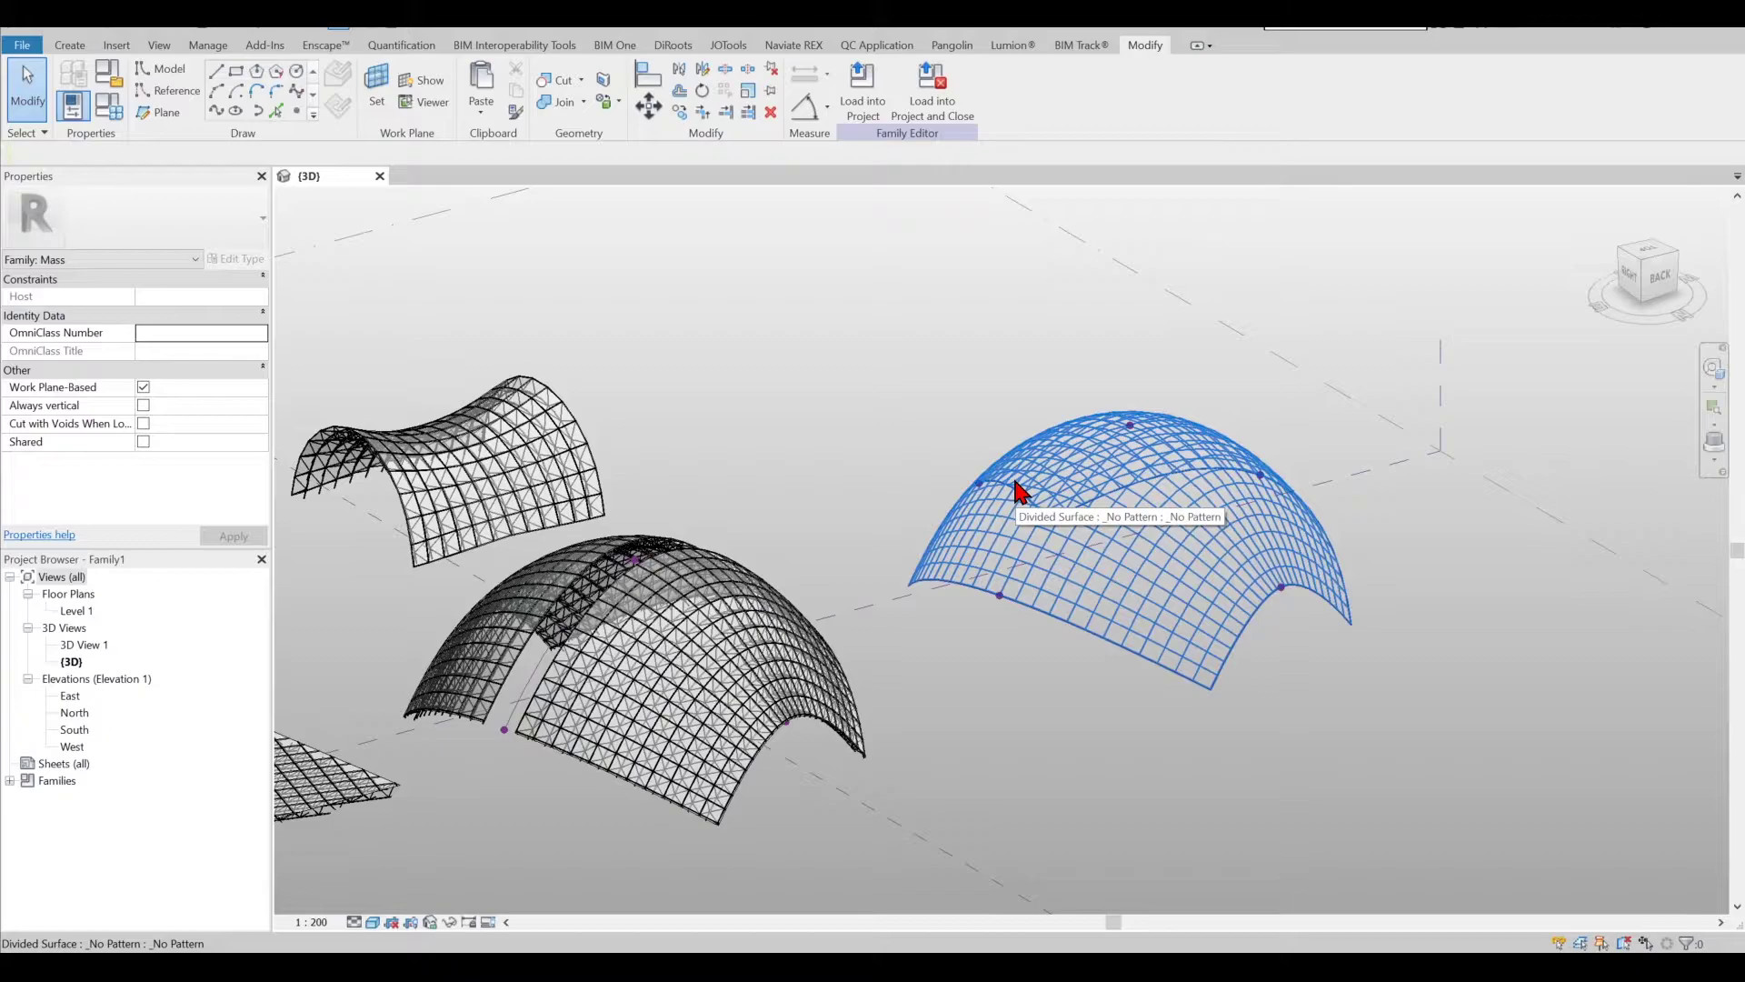
click(986, 452)
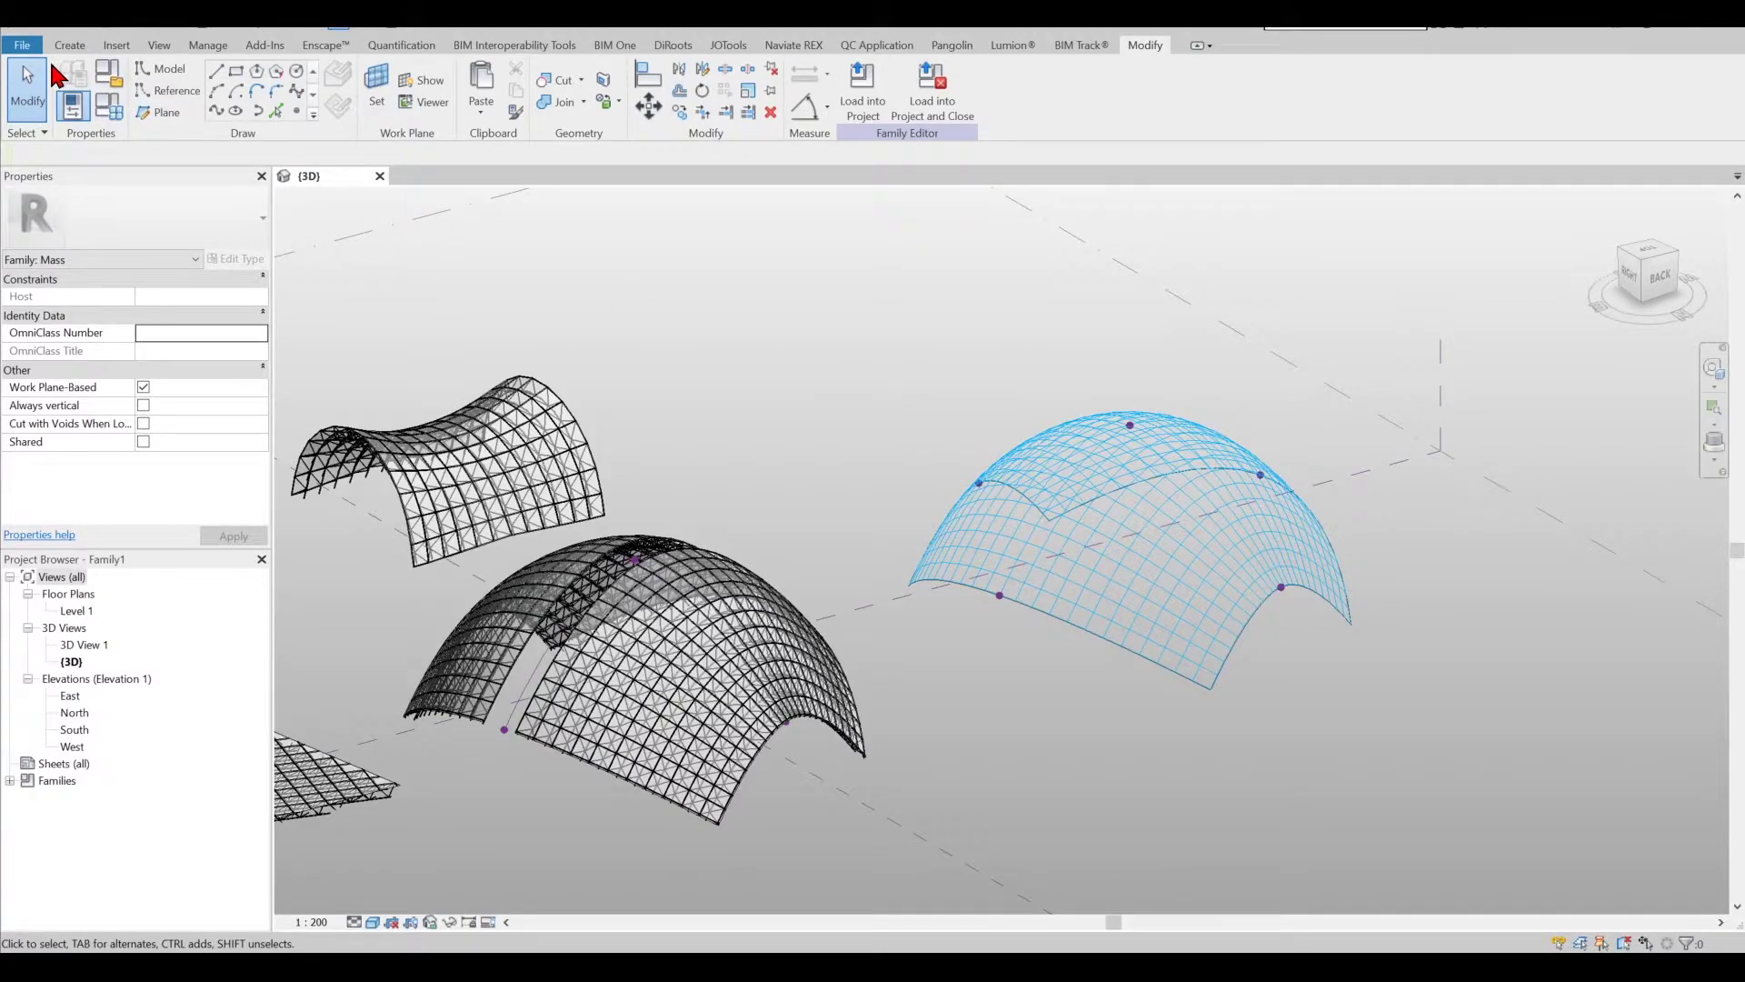
- Create a new family from the Metric Generic Model Pattern Based template
click(34, 51)
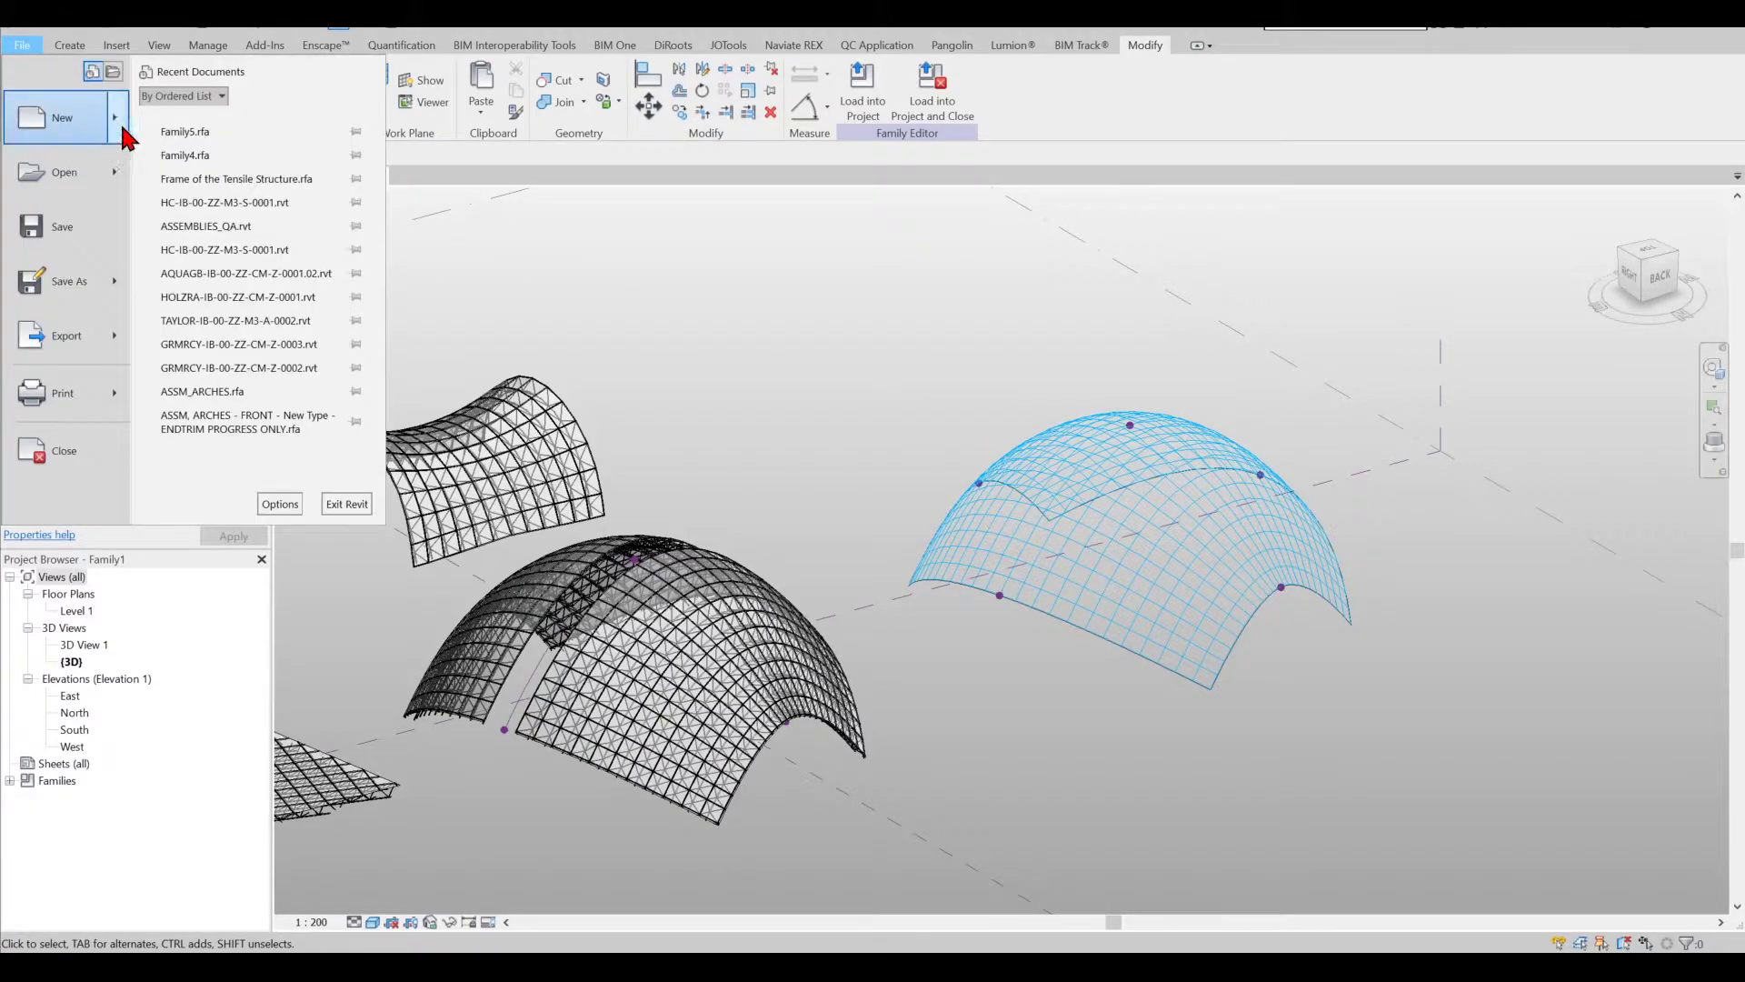
mouse_move(73, 118)
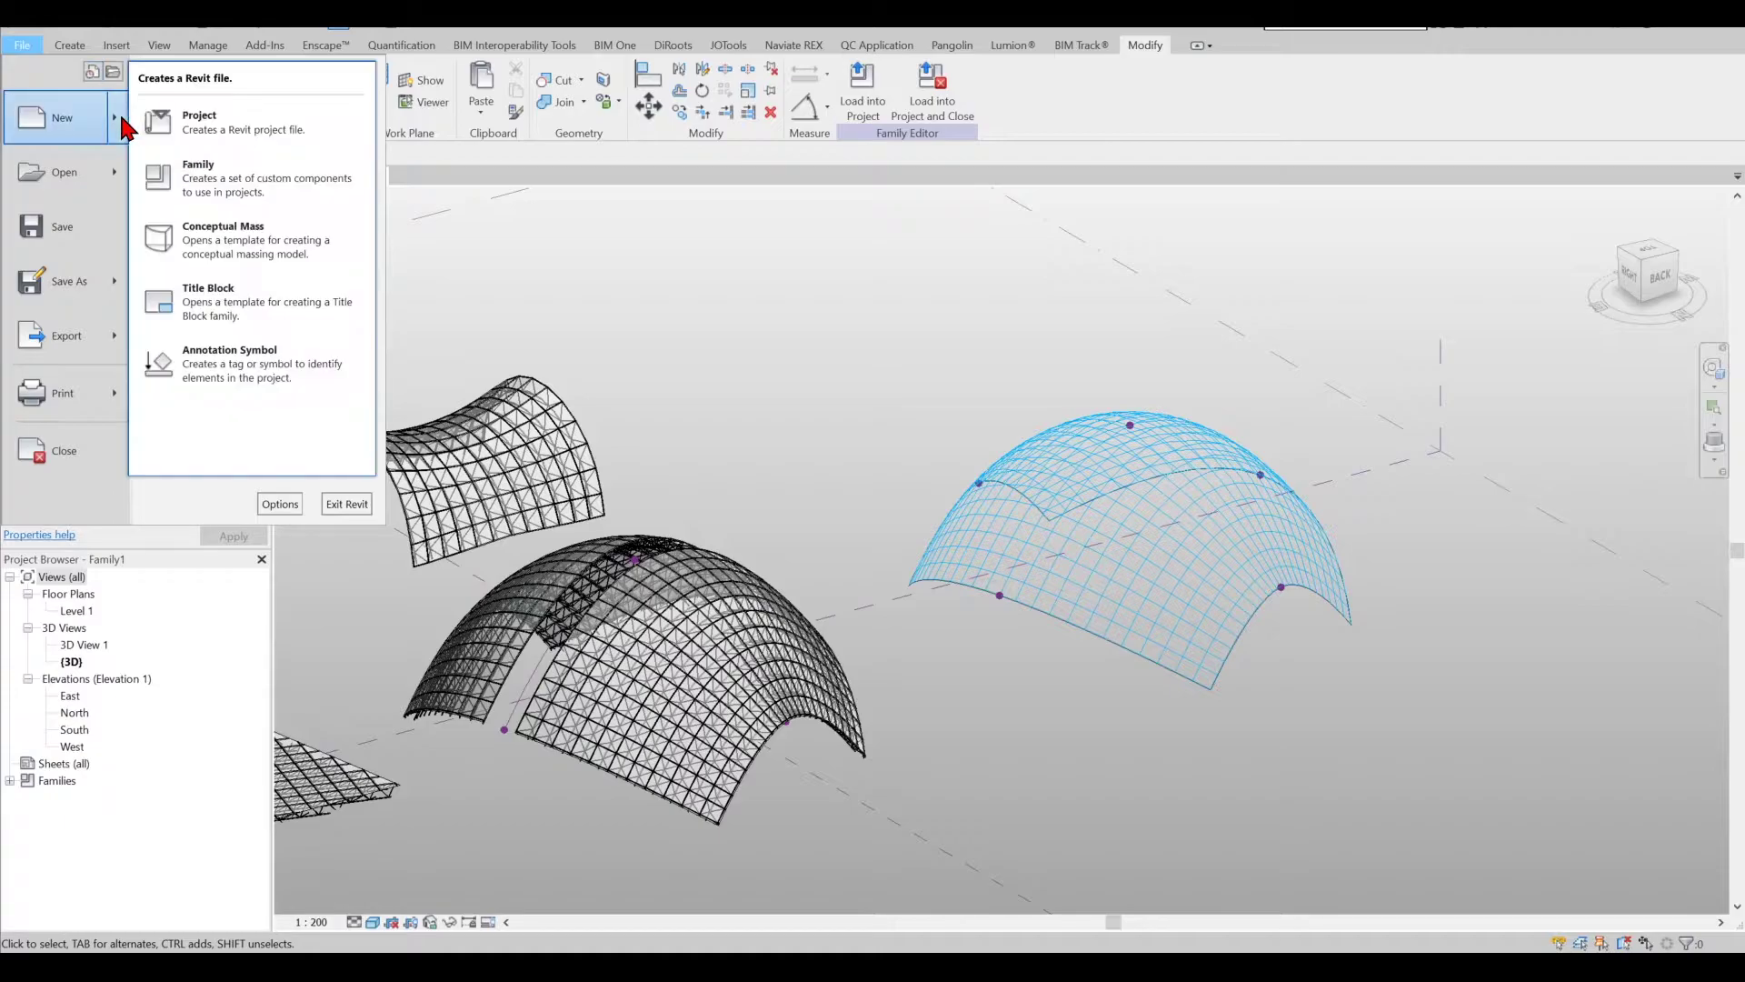
click(228, 184)
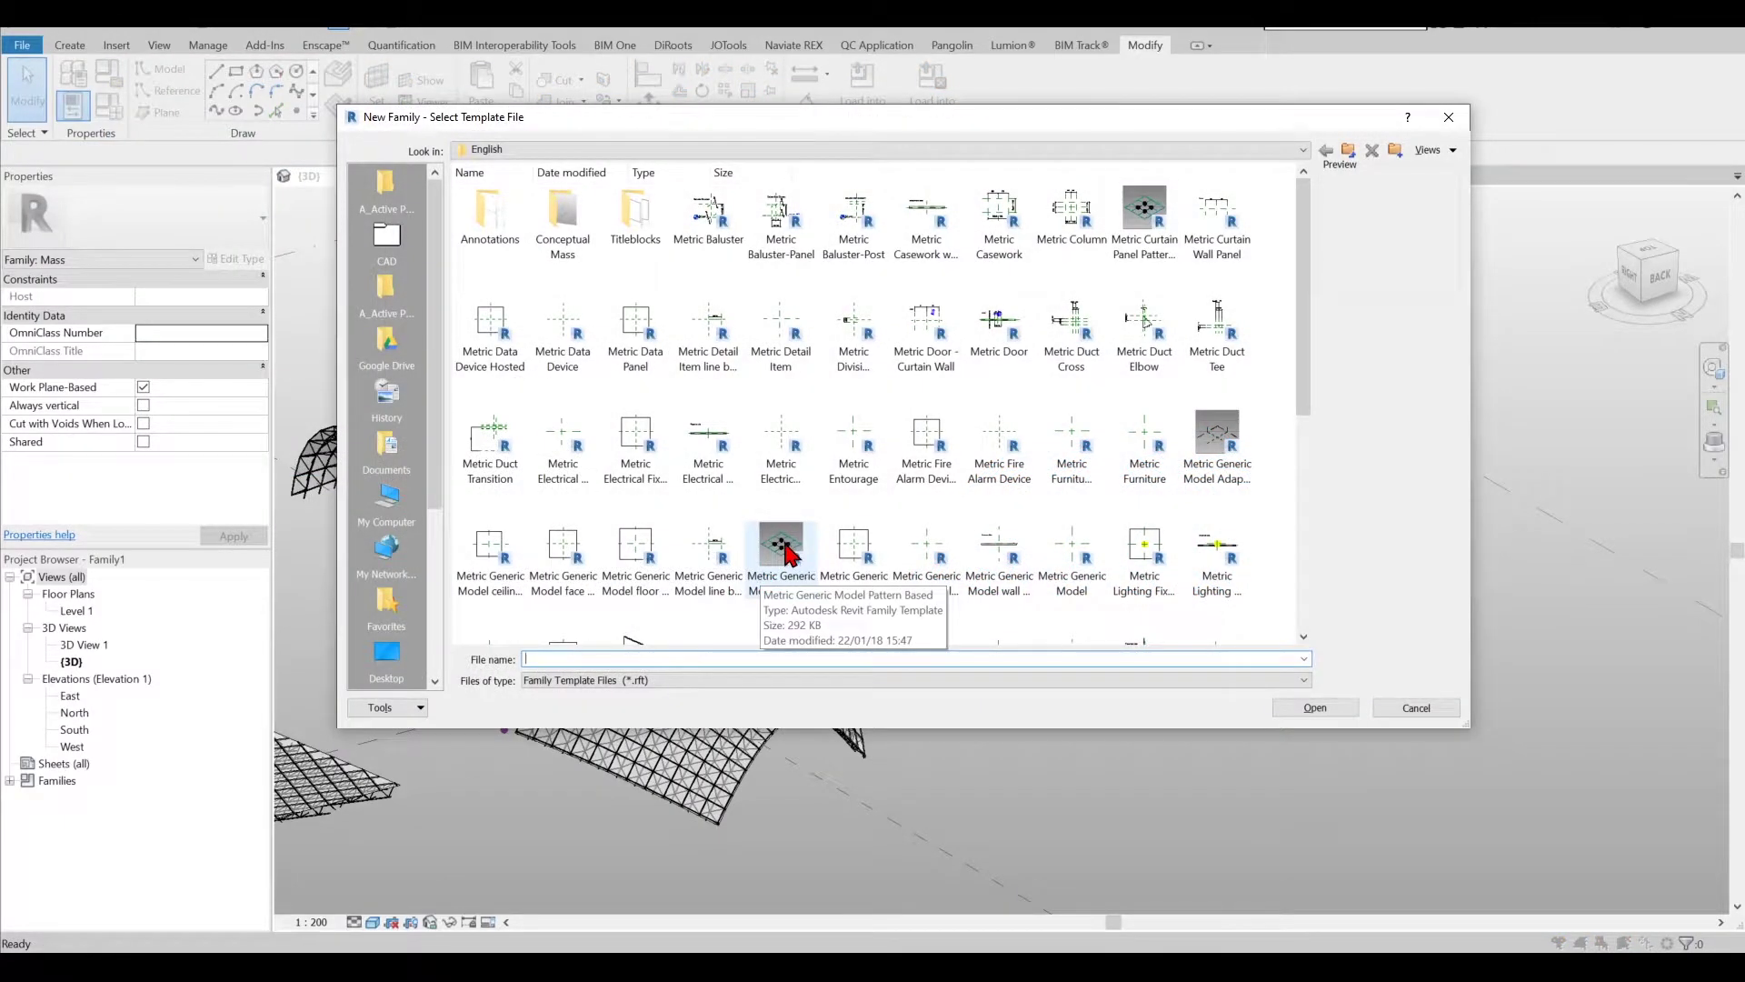
click(786, 549)
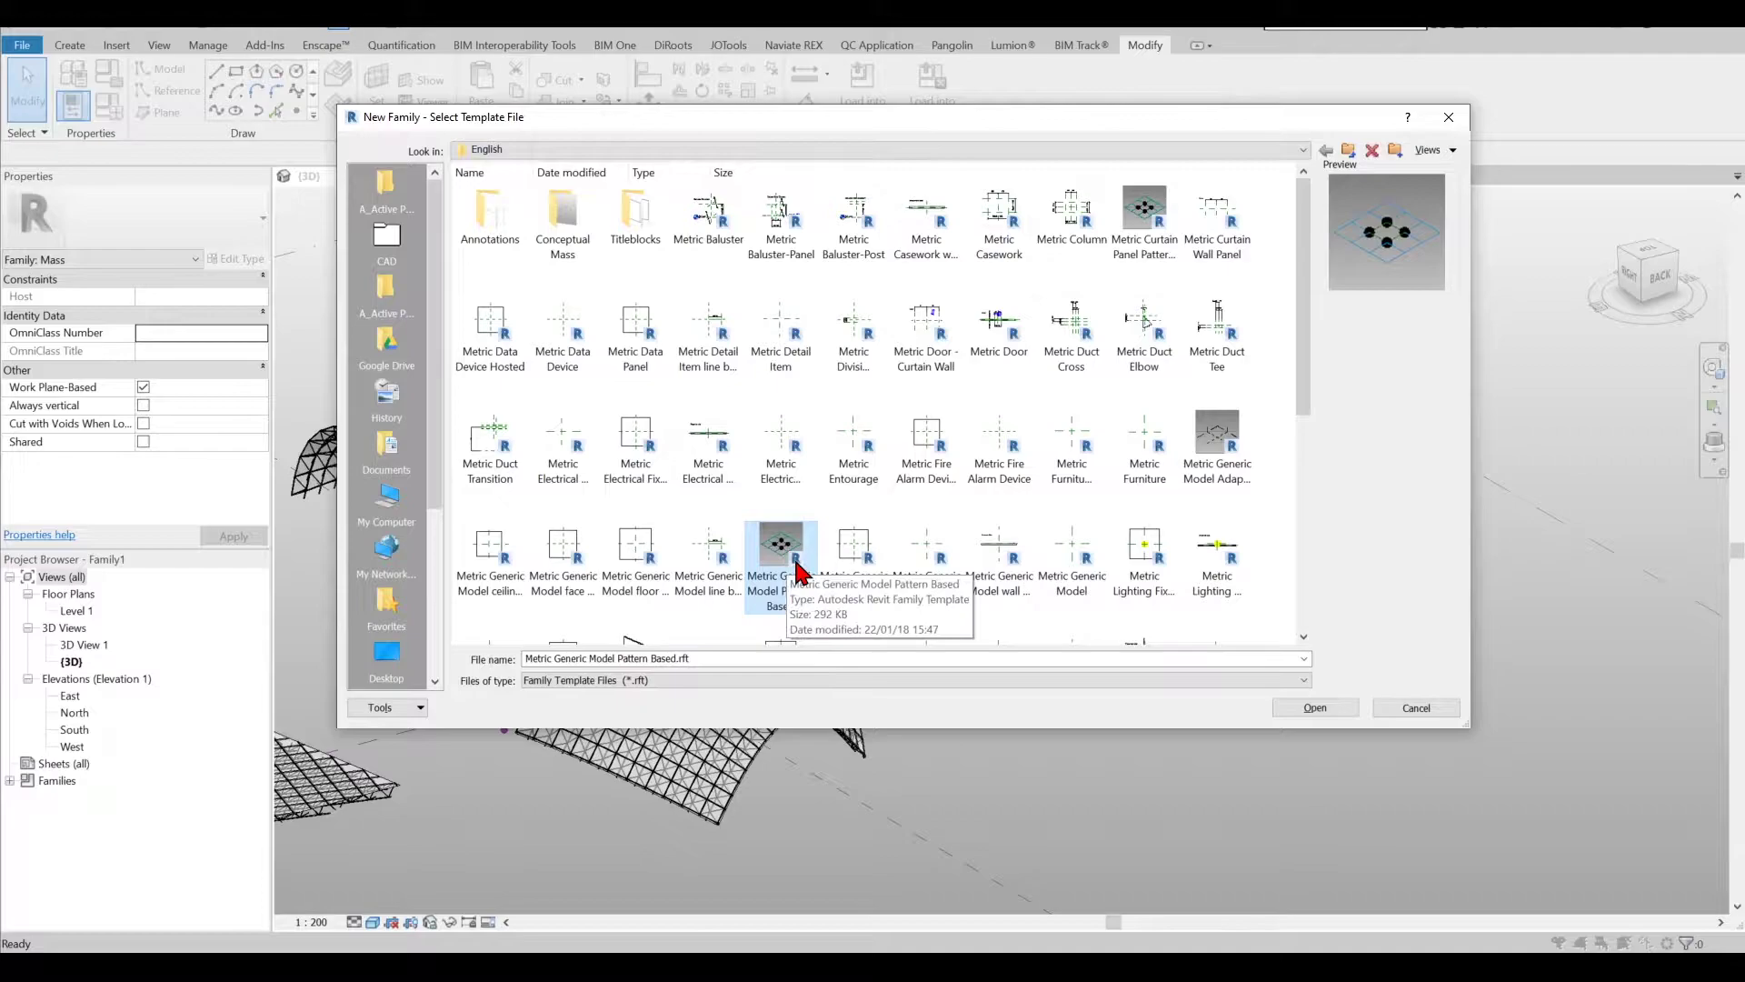
click(1313, 709)
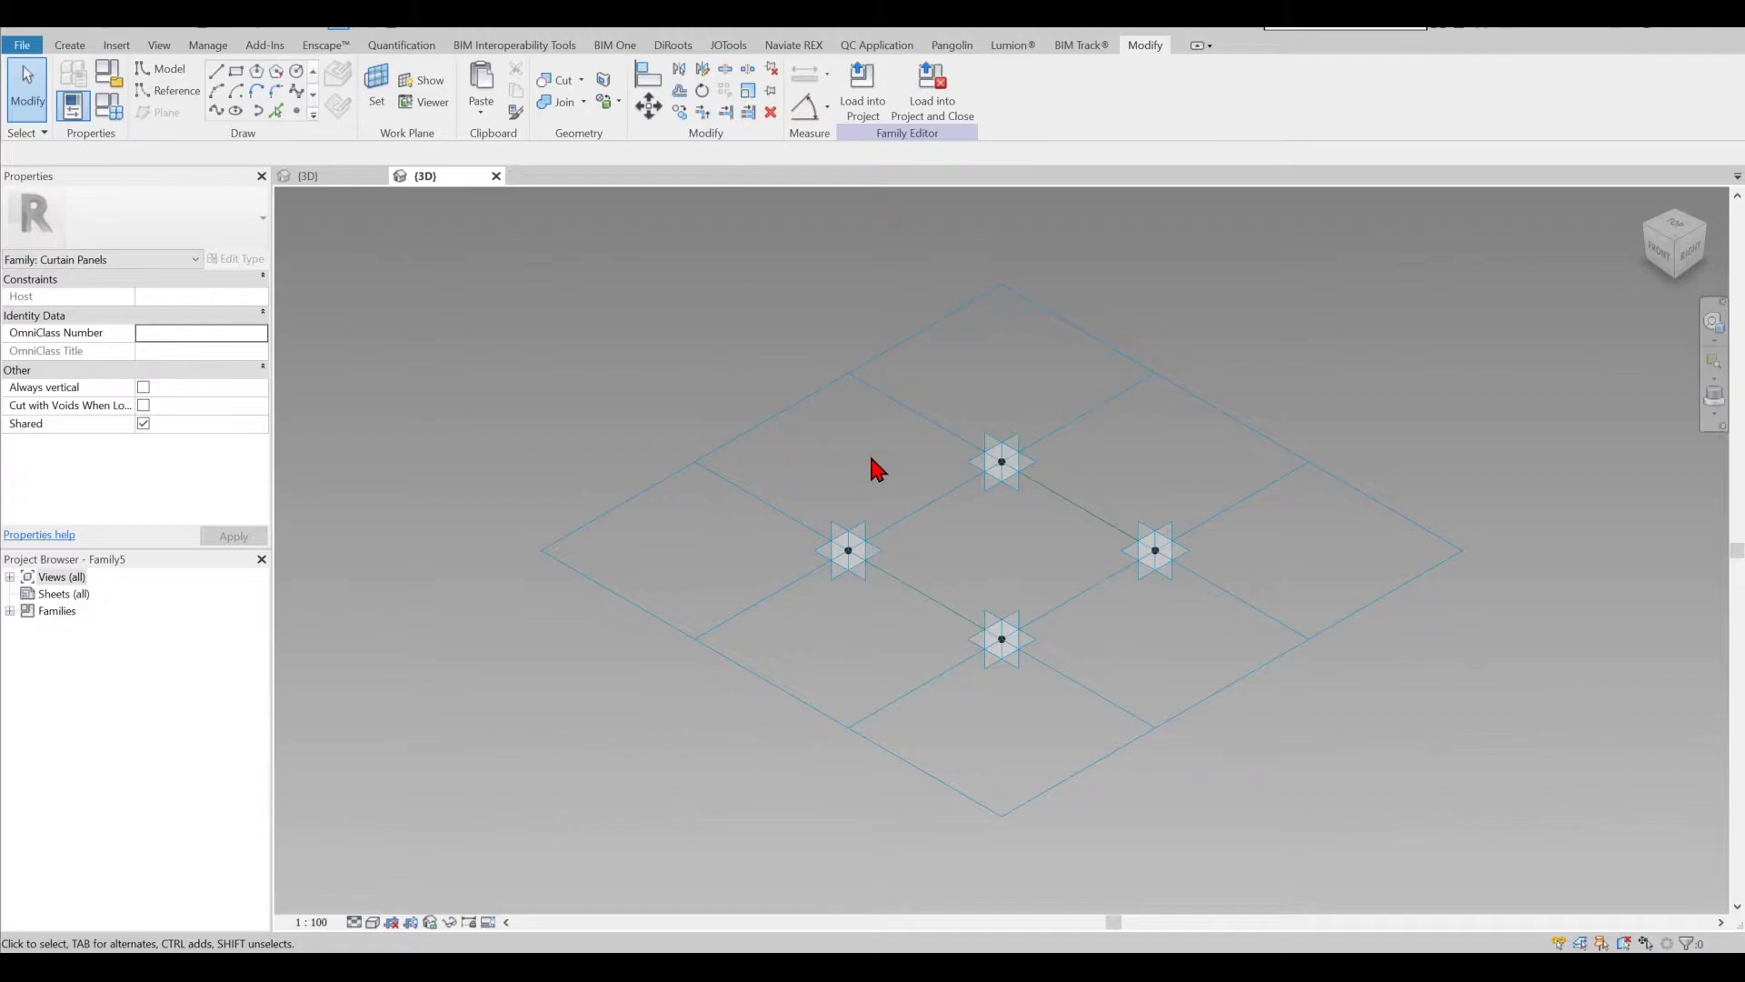
- Set the tile pattern grid's horizontal and vertical spacing to 2 m each
click(946, 505)
click(1036, 356)
click(1106, 336)
click(206, 304)
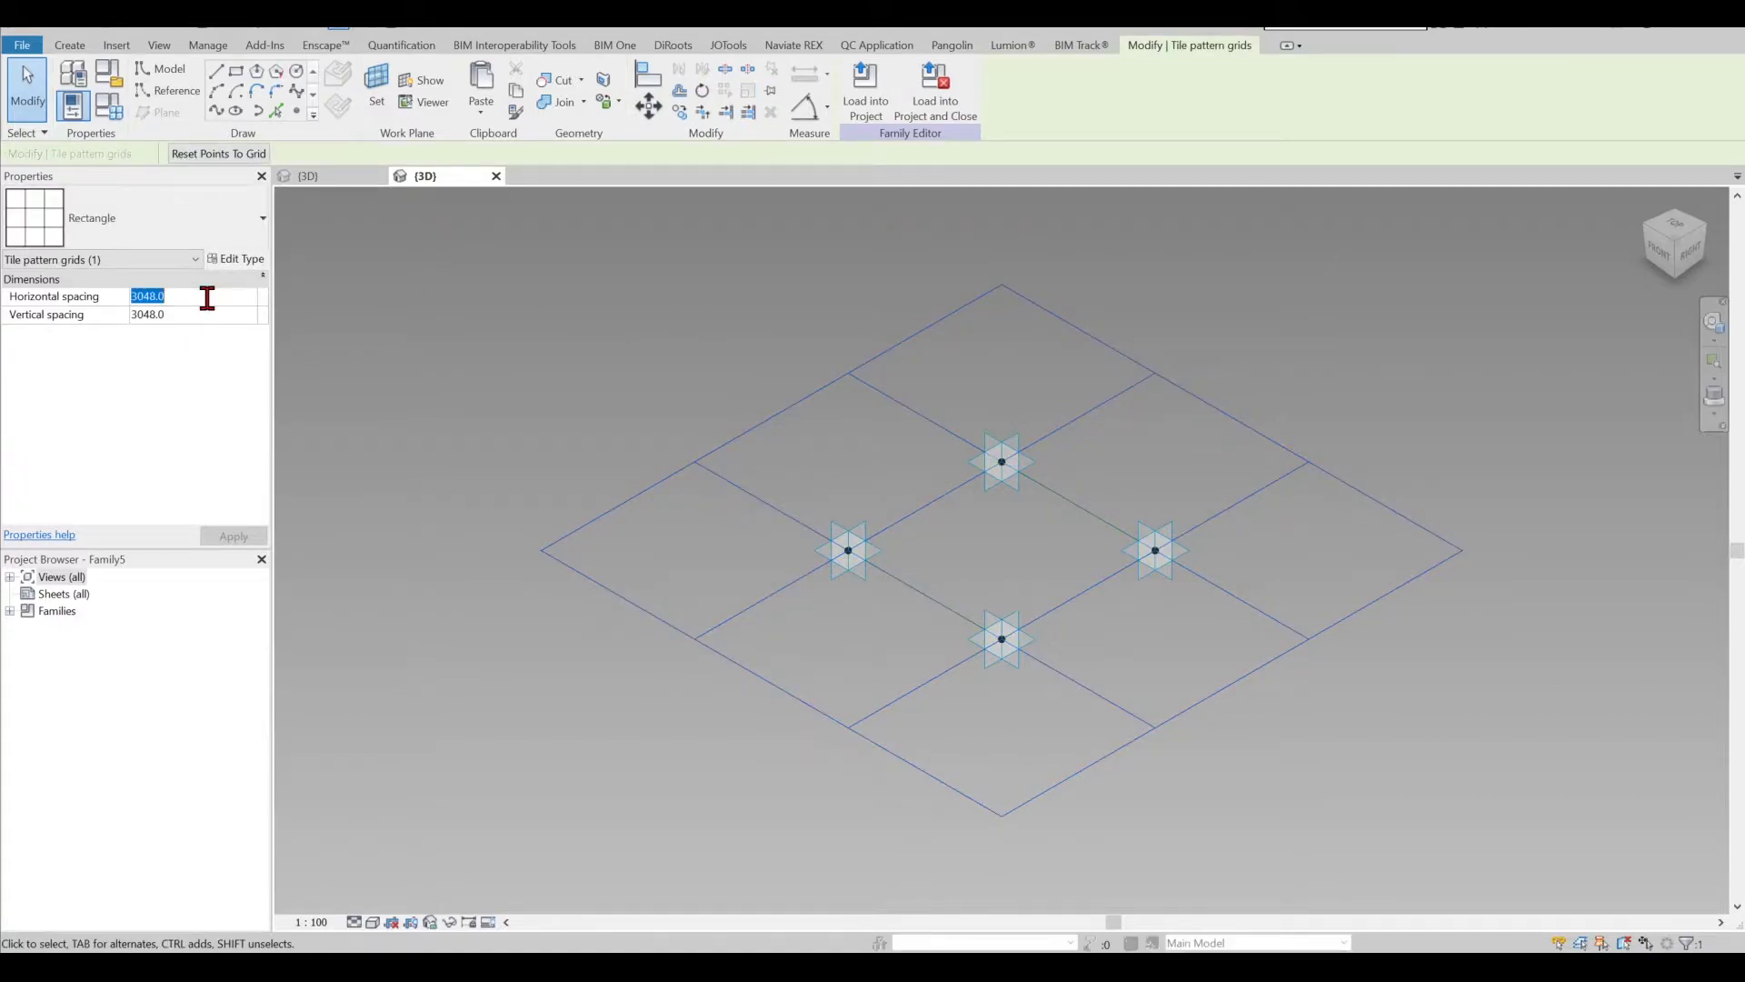
text(2m,)
key(Return)
key(Return)
click(182, 311)
text(2m)
key(Return)
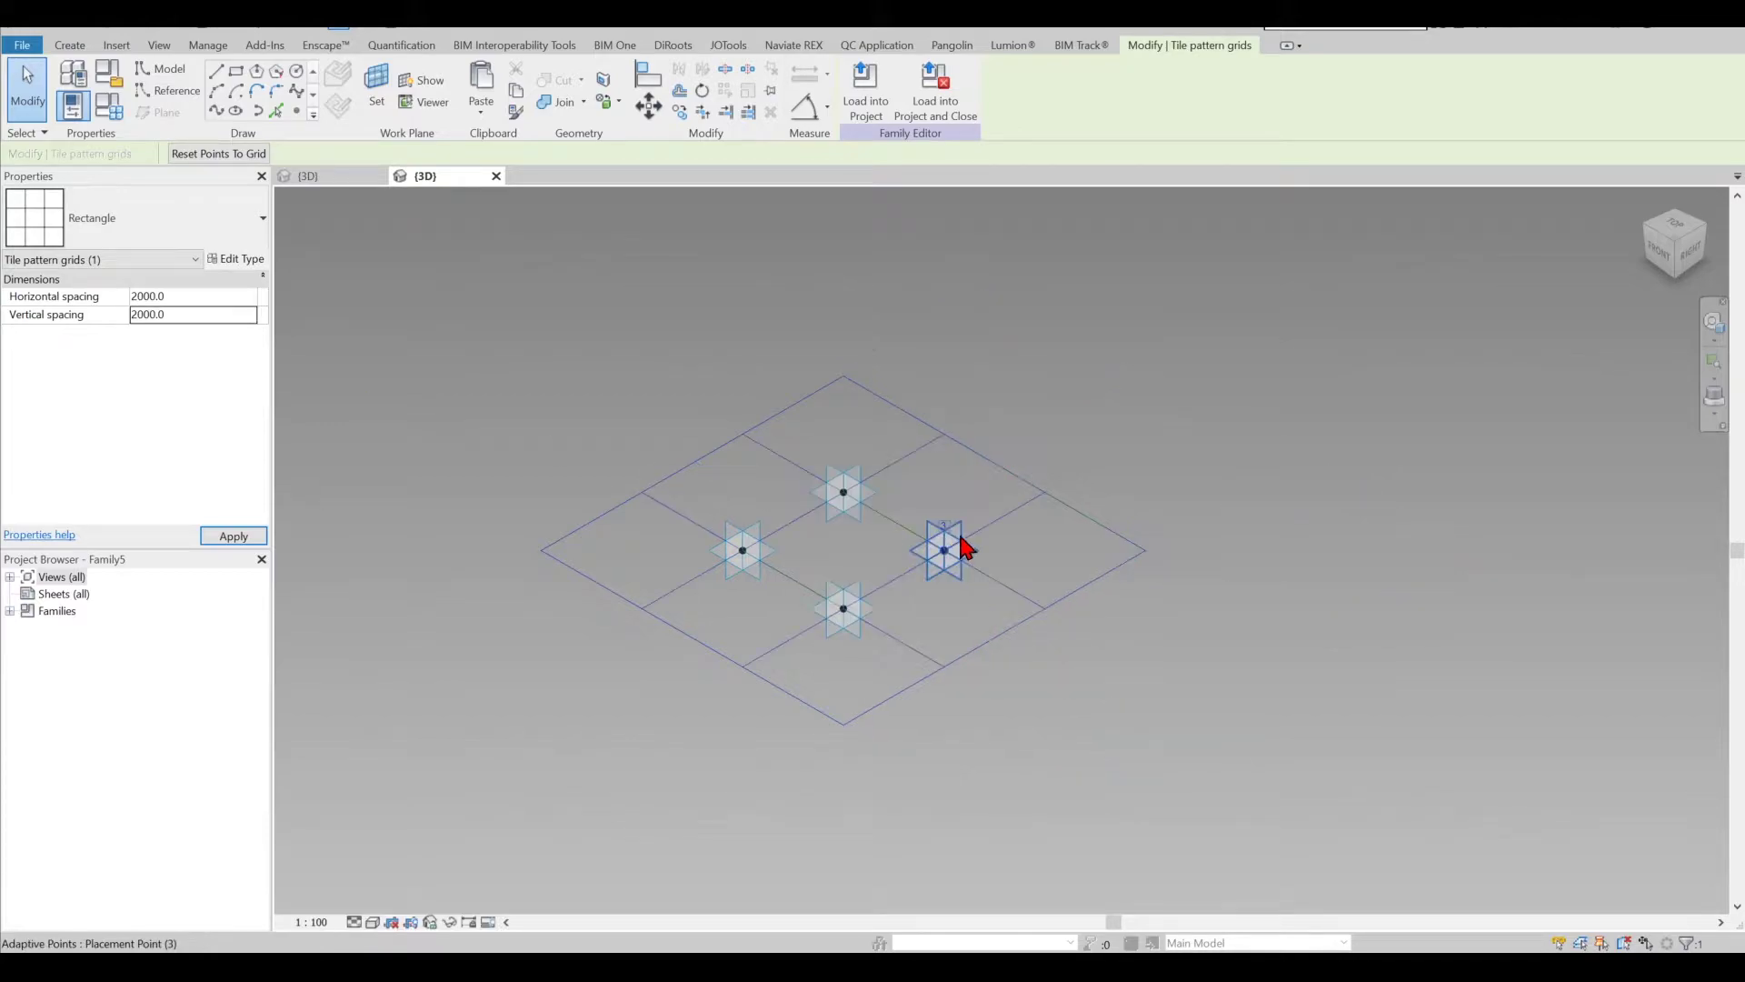
middle_drag(932, 653, 1061, 677)
scroll(1055, 650, up, 2)
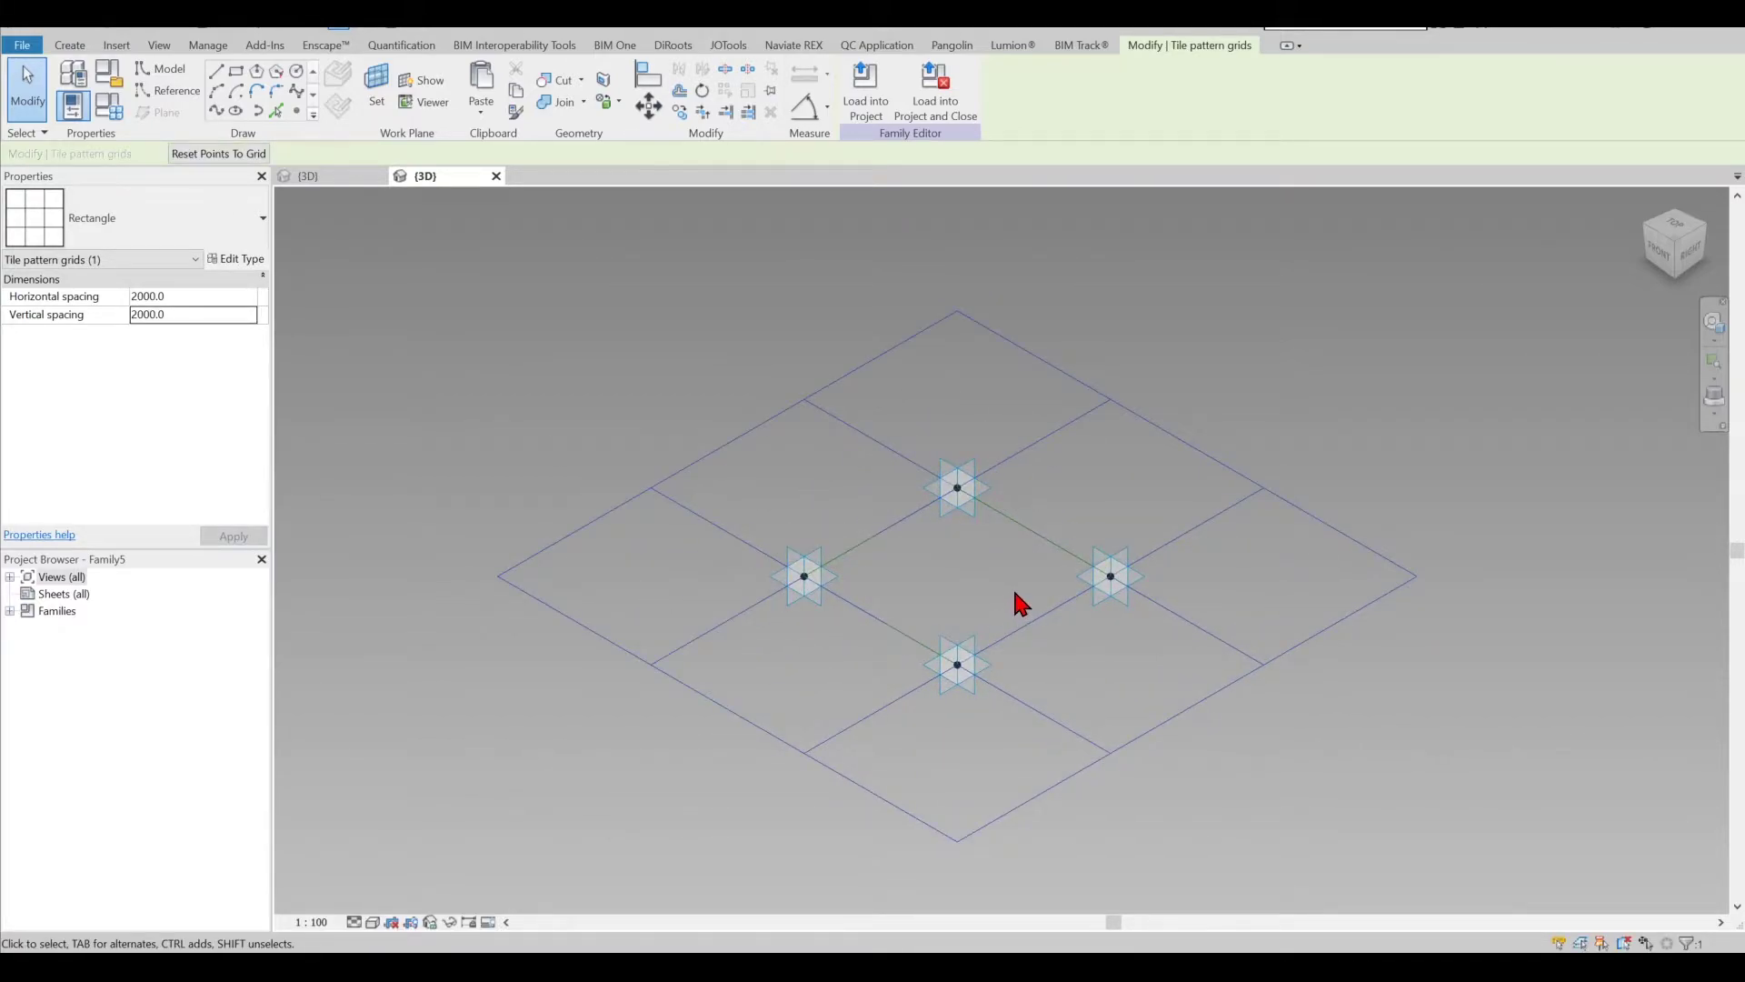
- Set the horizontal reference plane of Placement Point 1 as the work plane and place a reference point on it
click(296, 111)
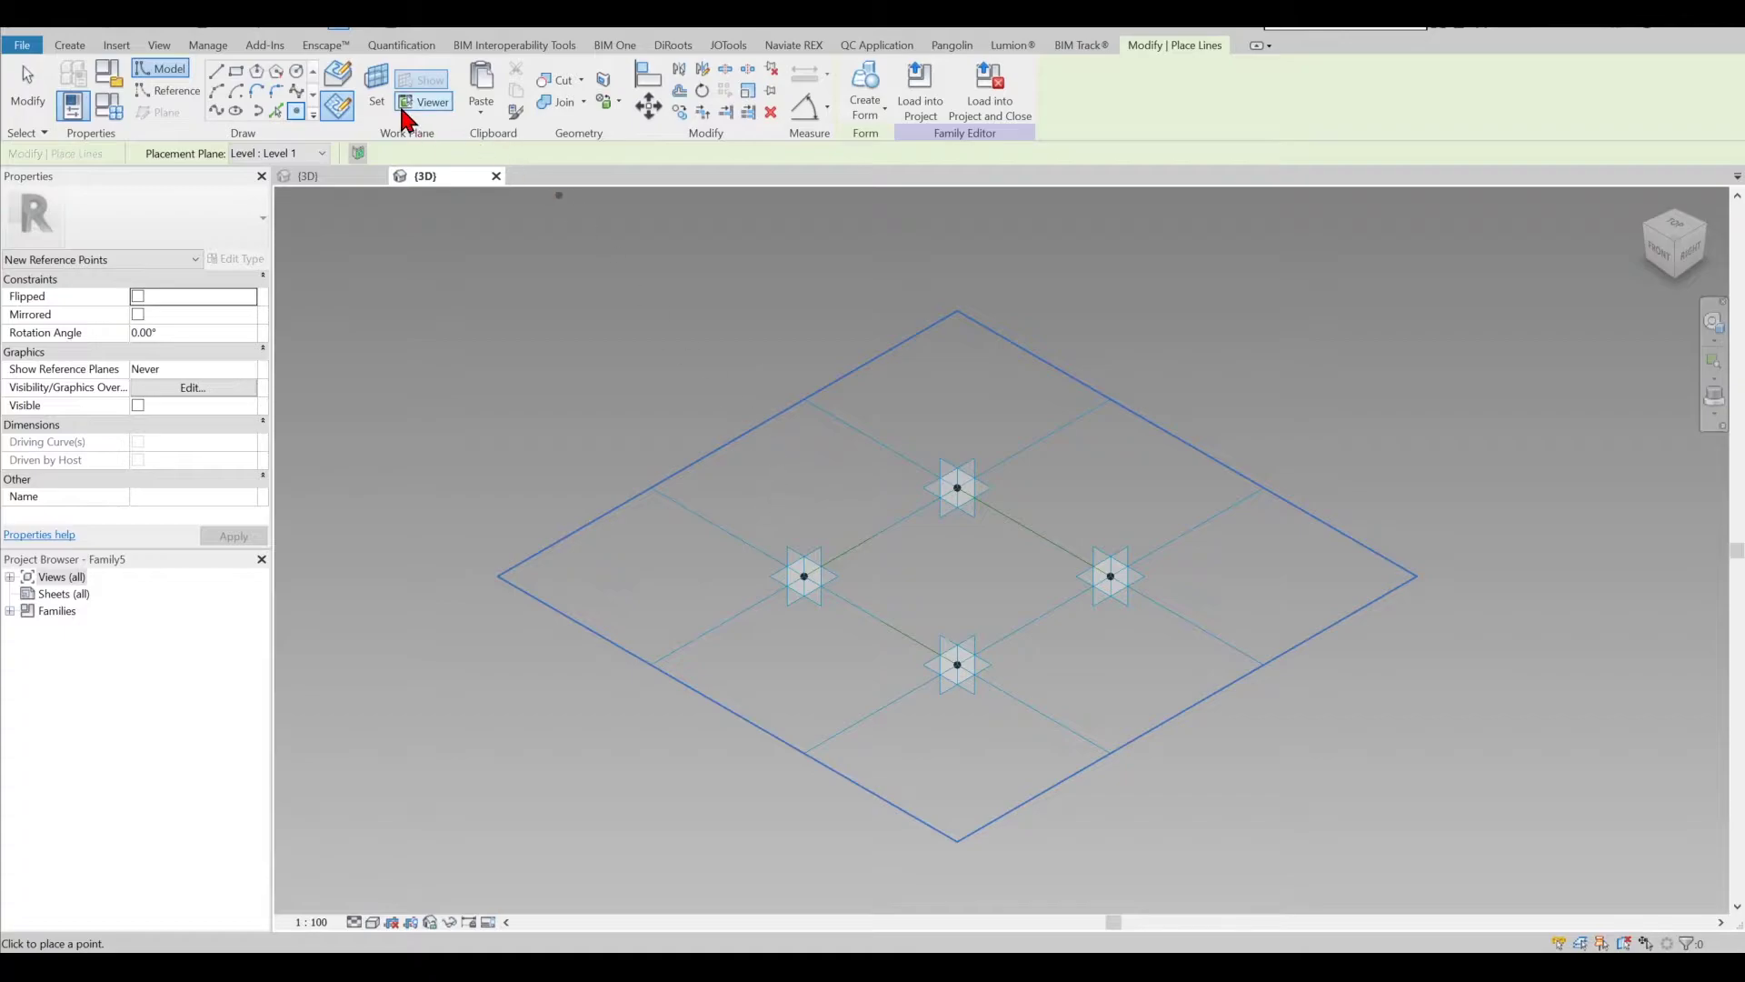
key(Escape)
key(Escape)
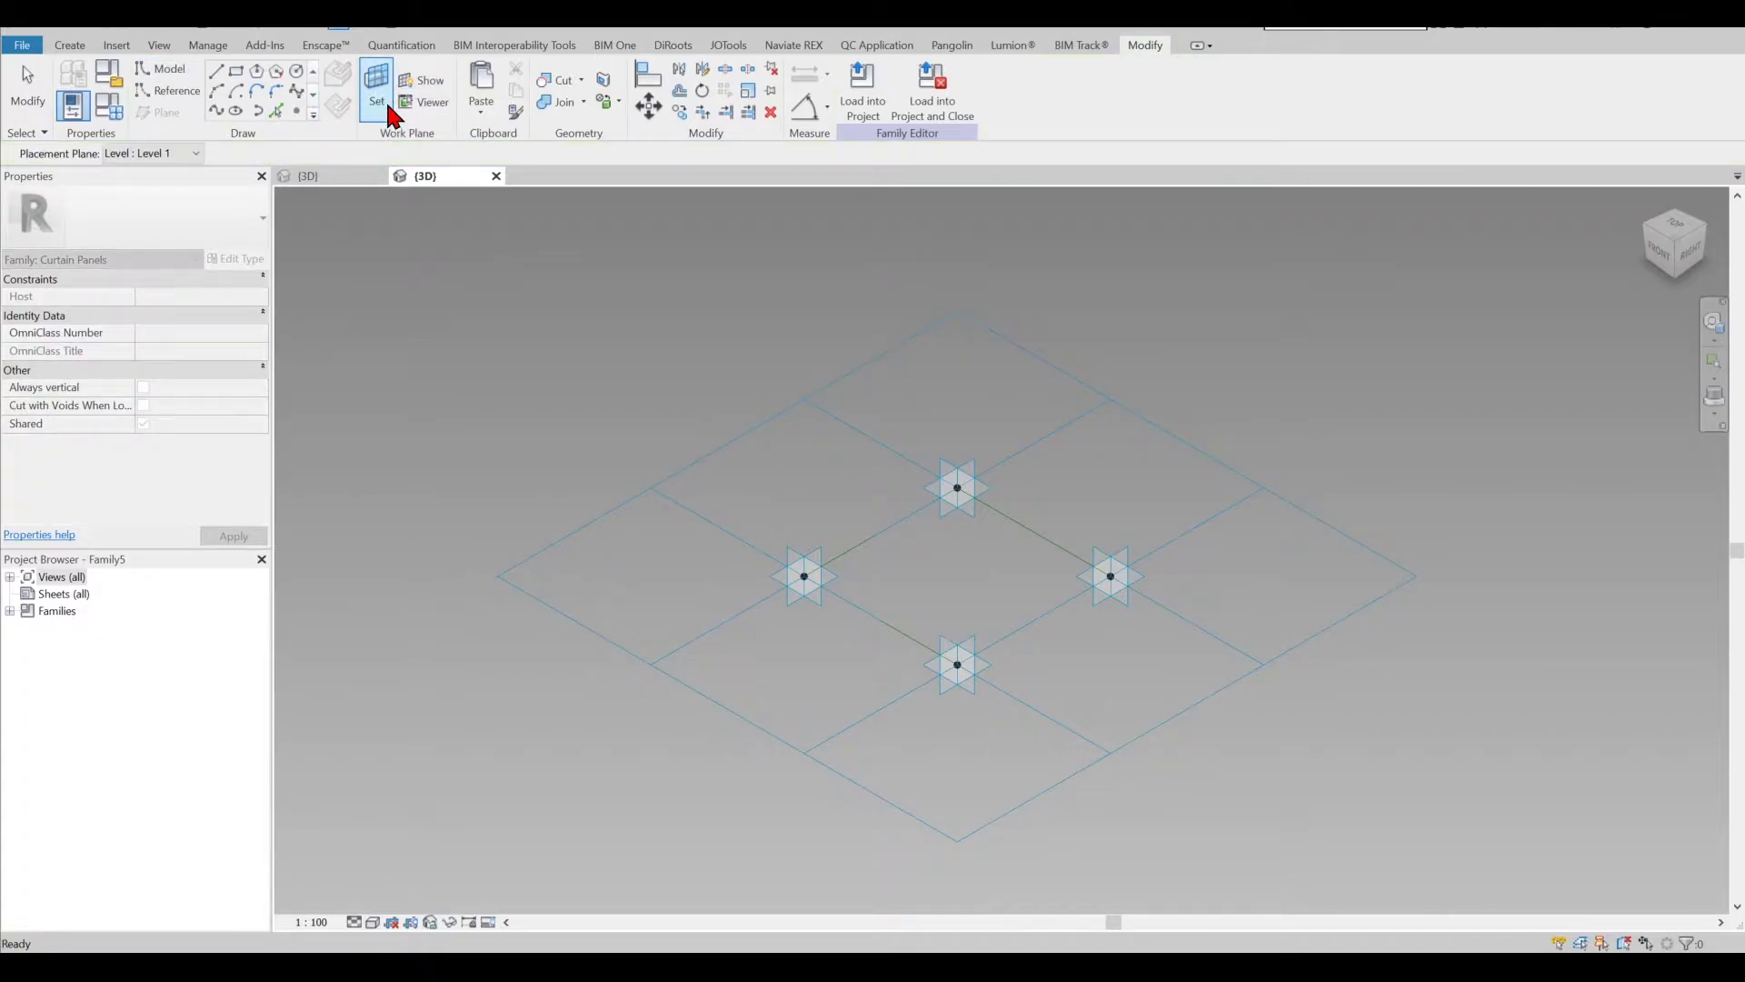
click(390, 102)
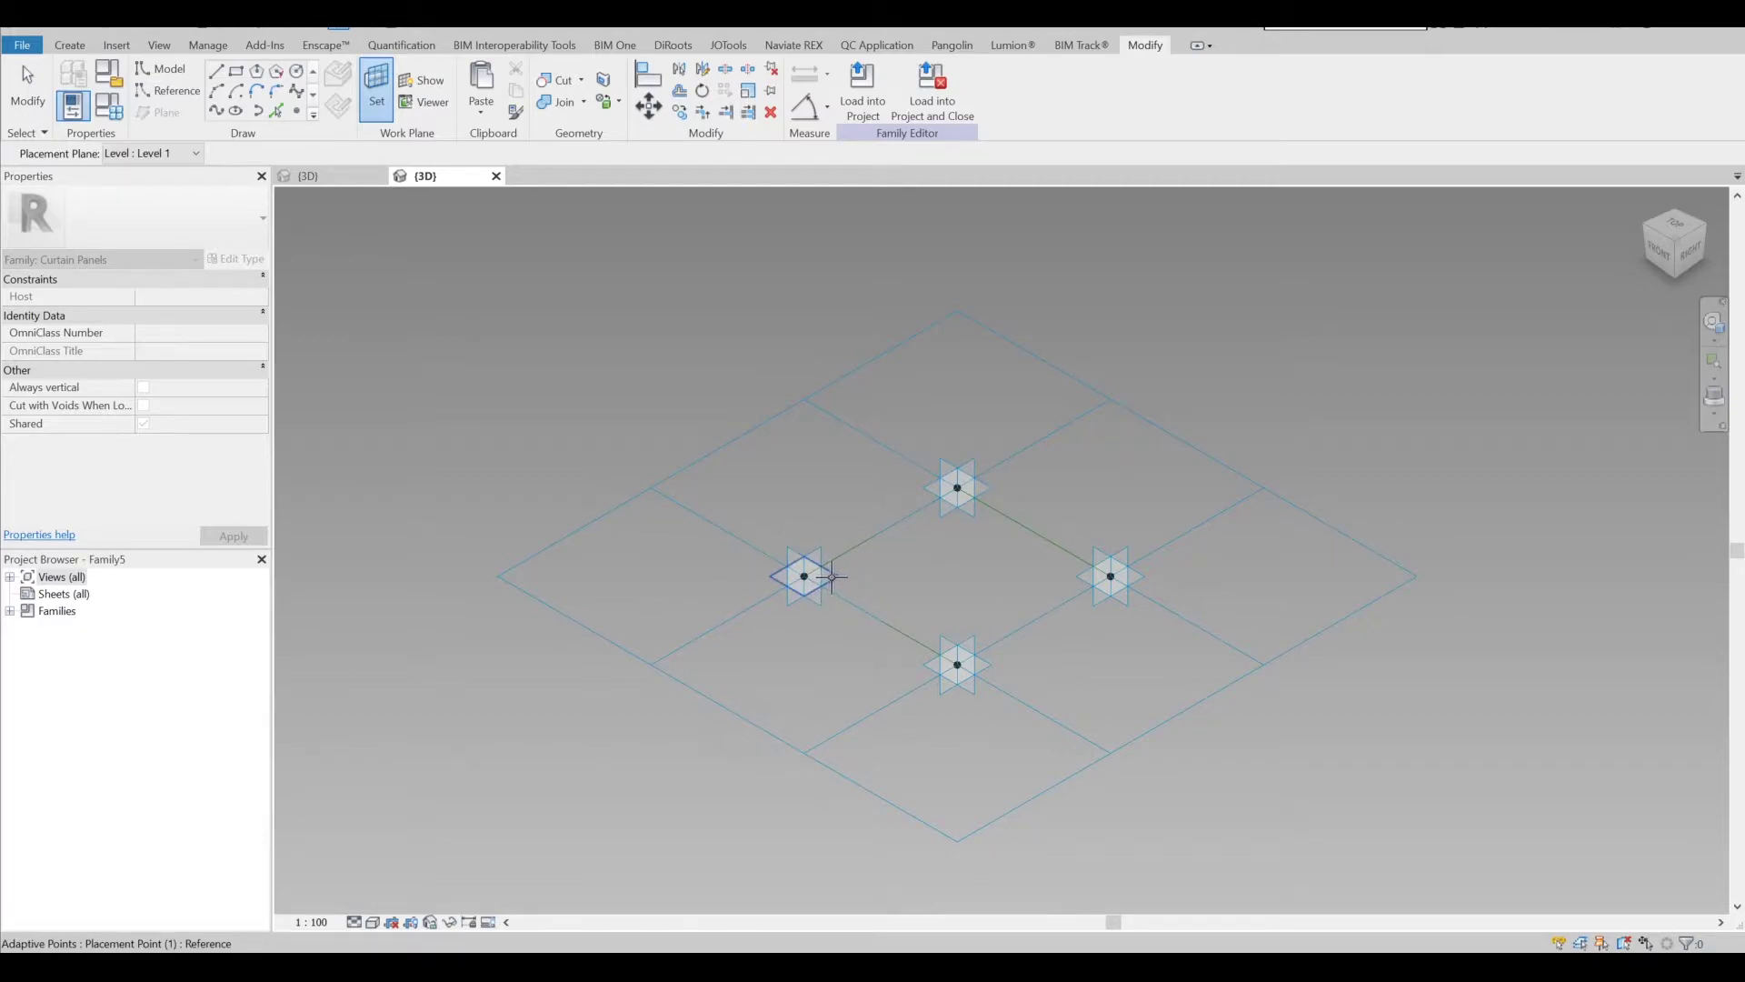
click(829, 576)
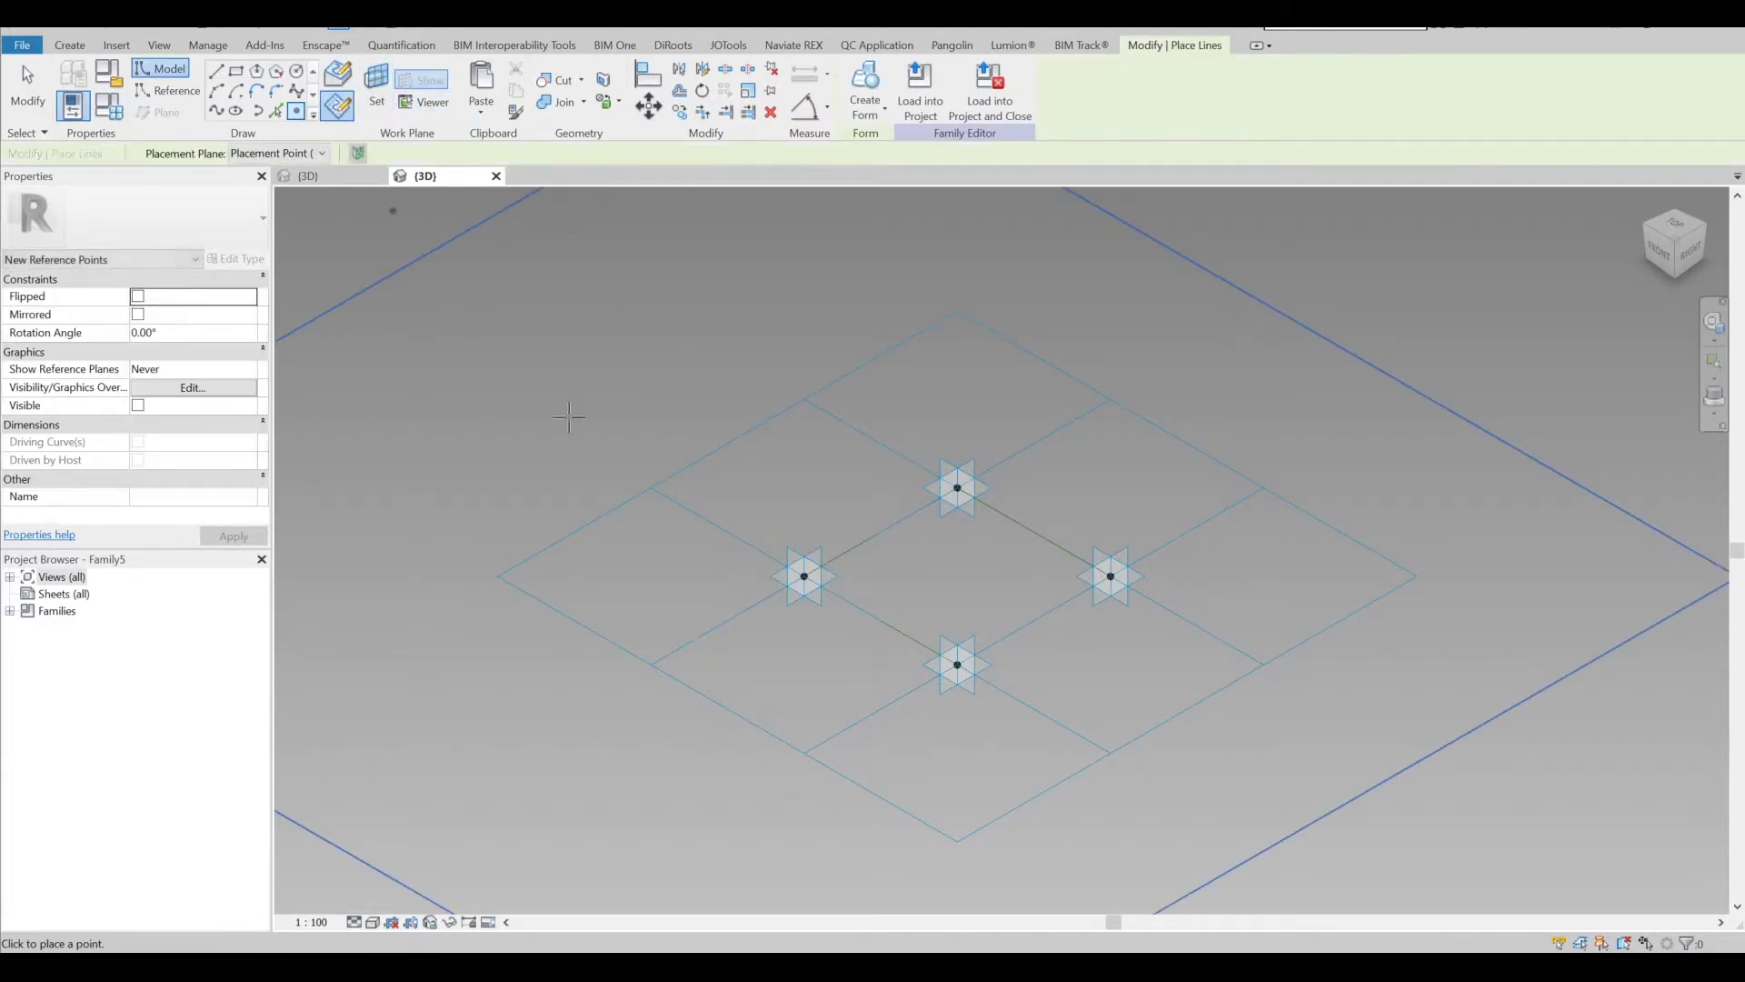
key(Escape)
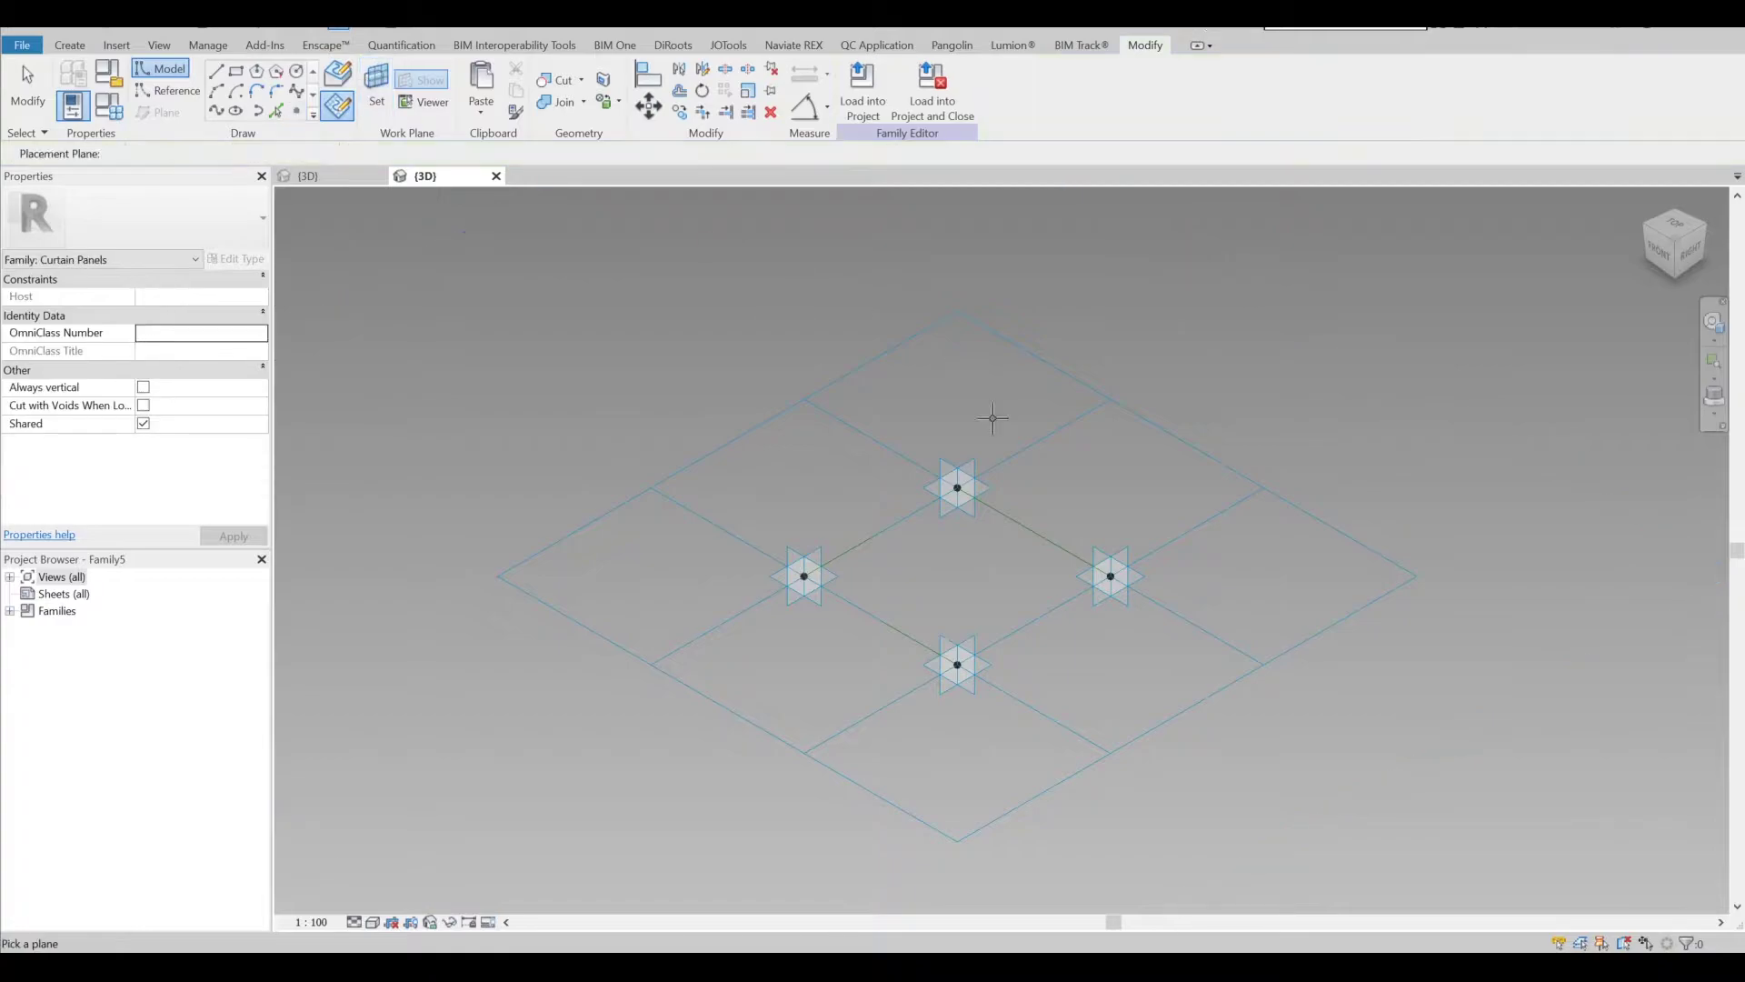
- Place reference points at the rear placement point and Placement Point 3, each on that point's horizontal reference plane
click(975, 486)
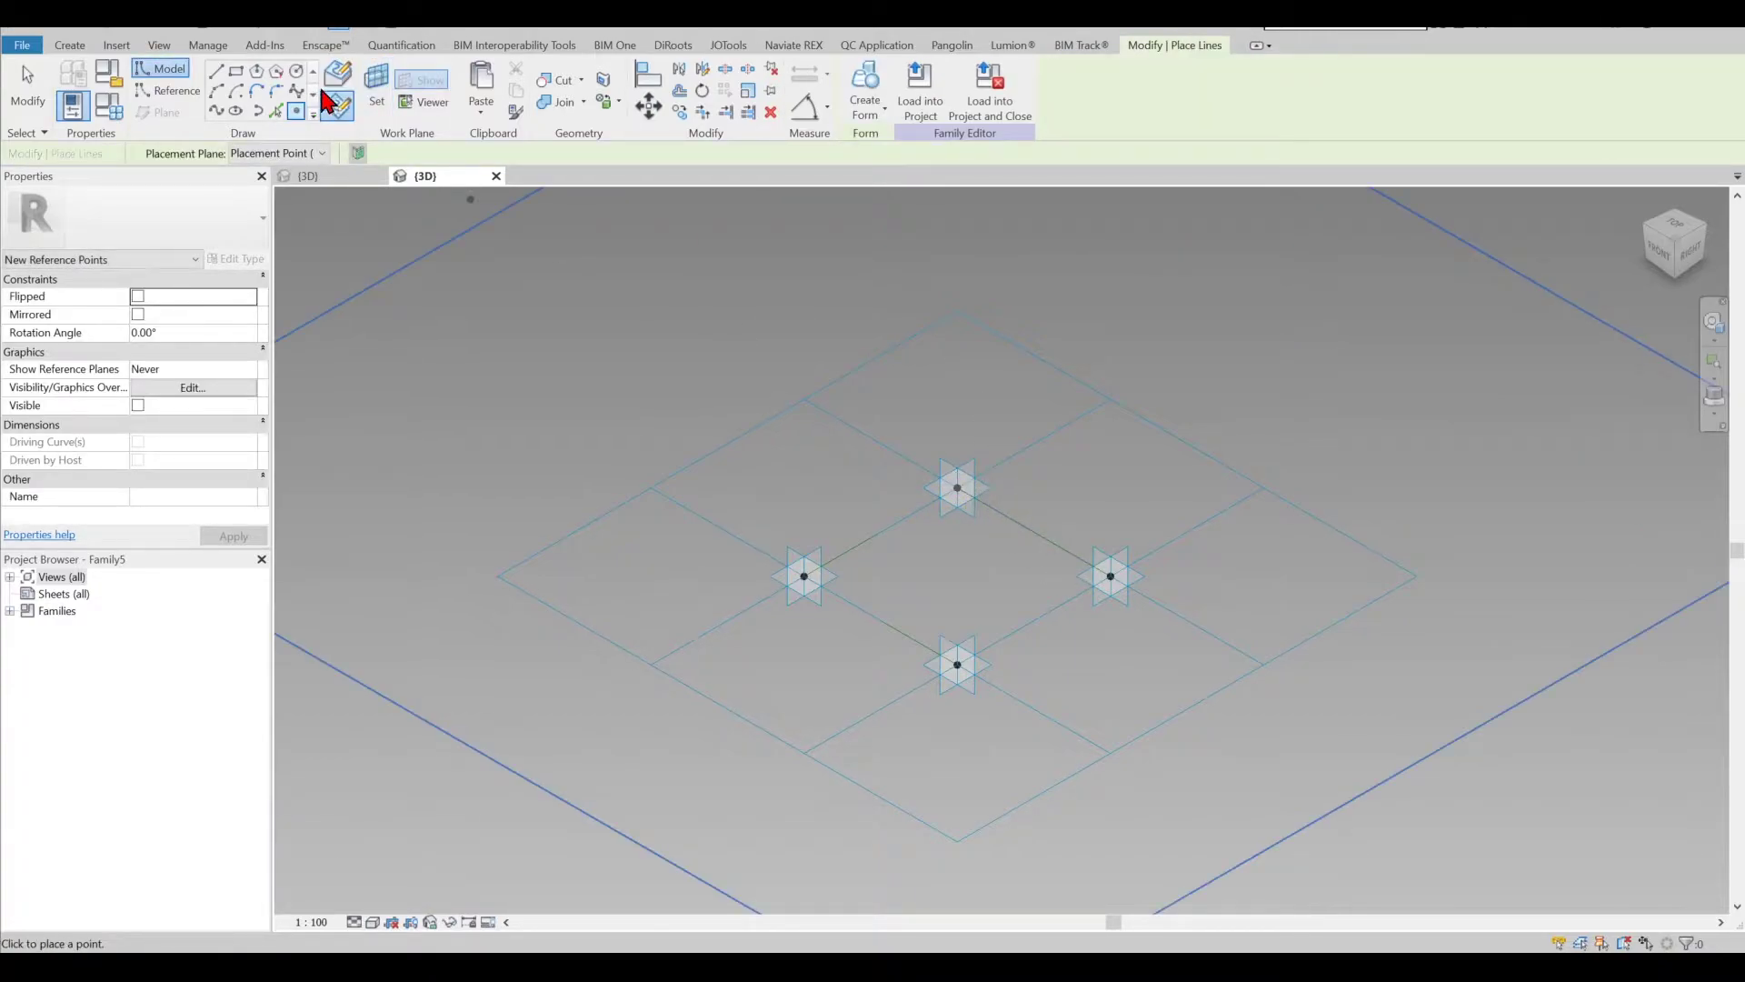
click(377, 84)
click(1125, 582)
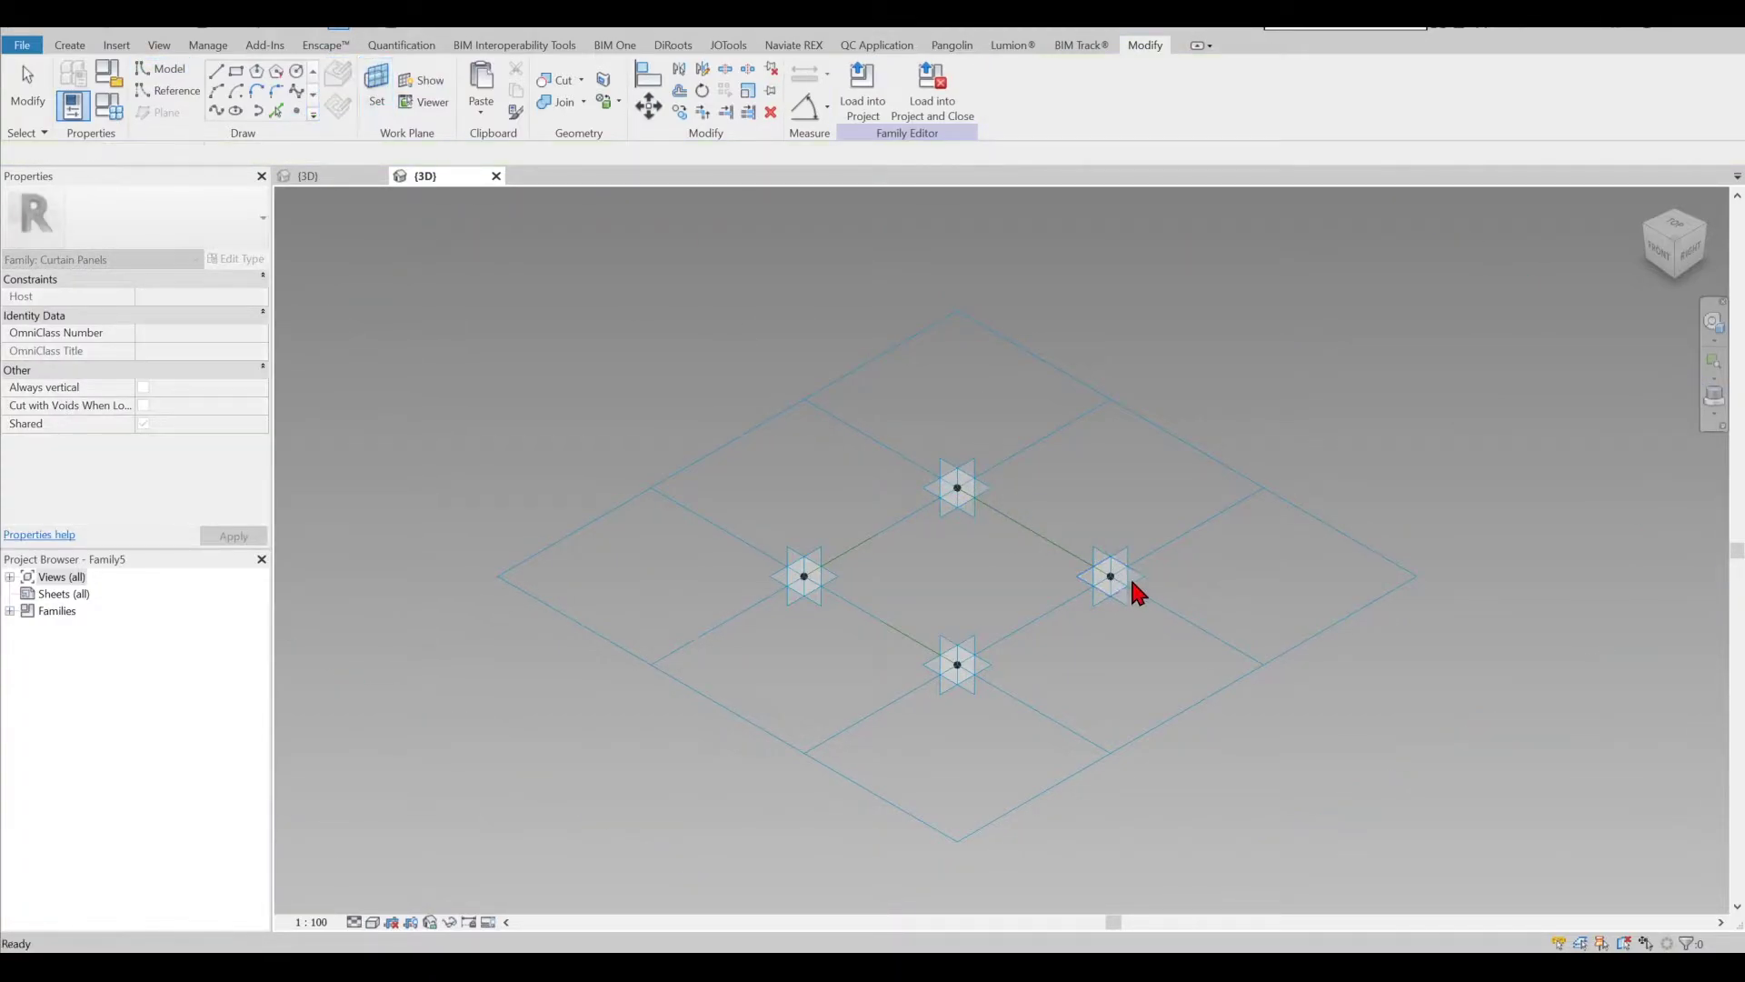
click(296, 110)
click(1111, 577)
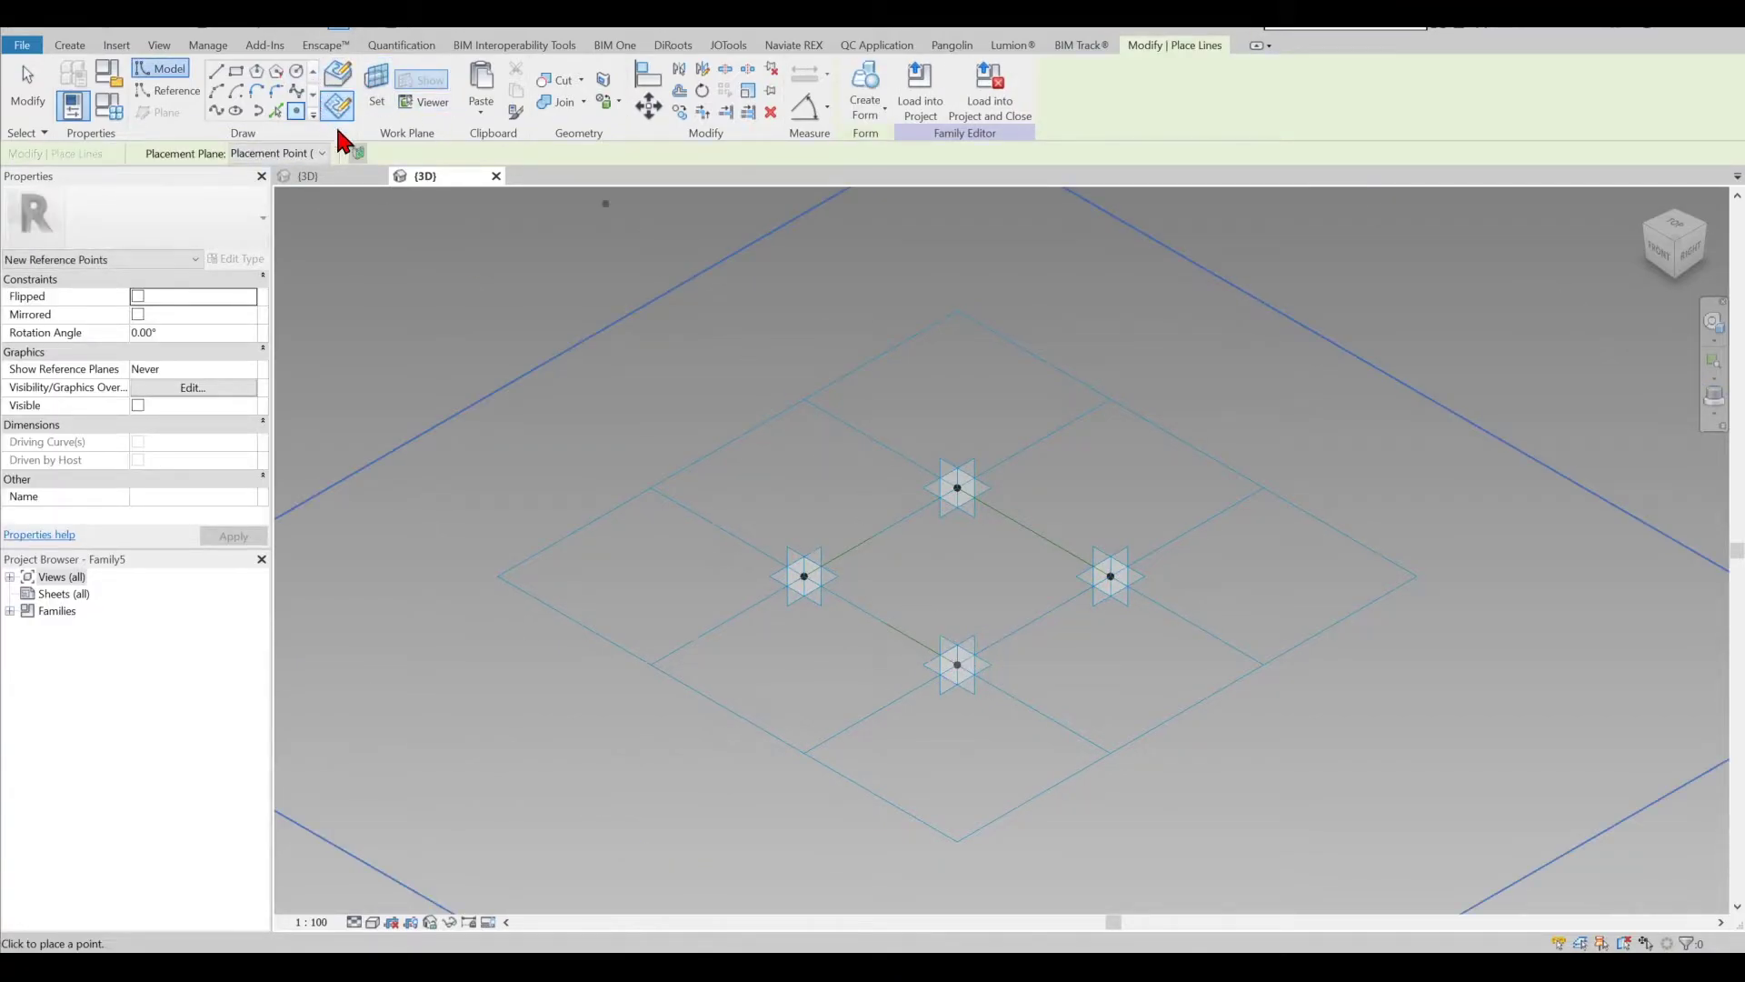
- Associate the Offset of the four reference points at the placement points with a new family parameter named Height
key(Escape)
click(805, 578)
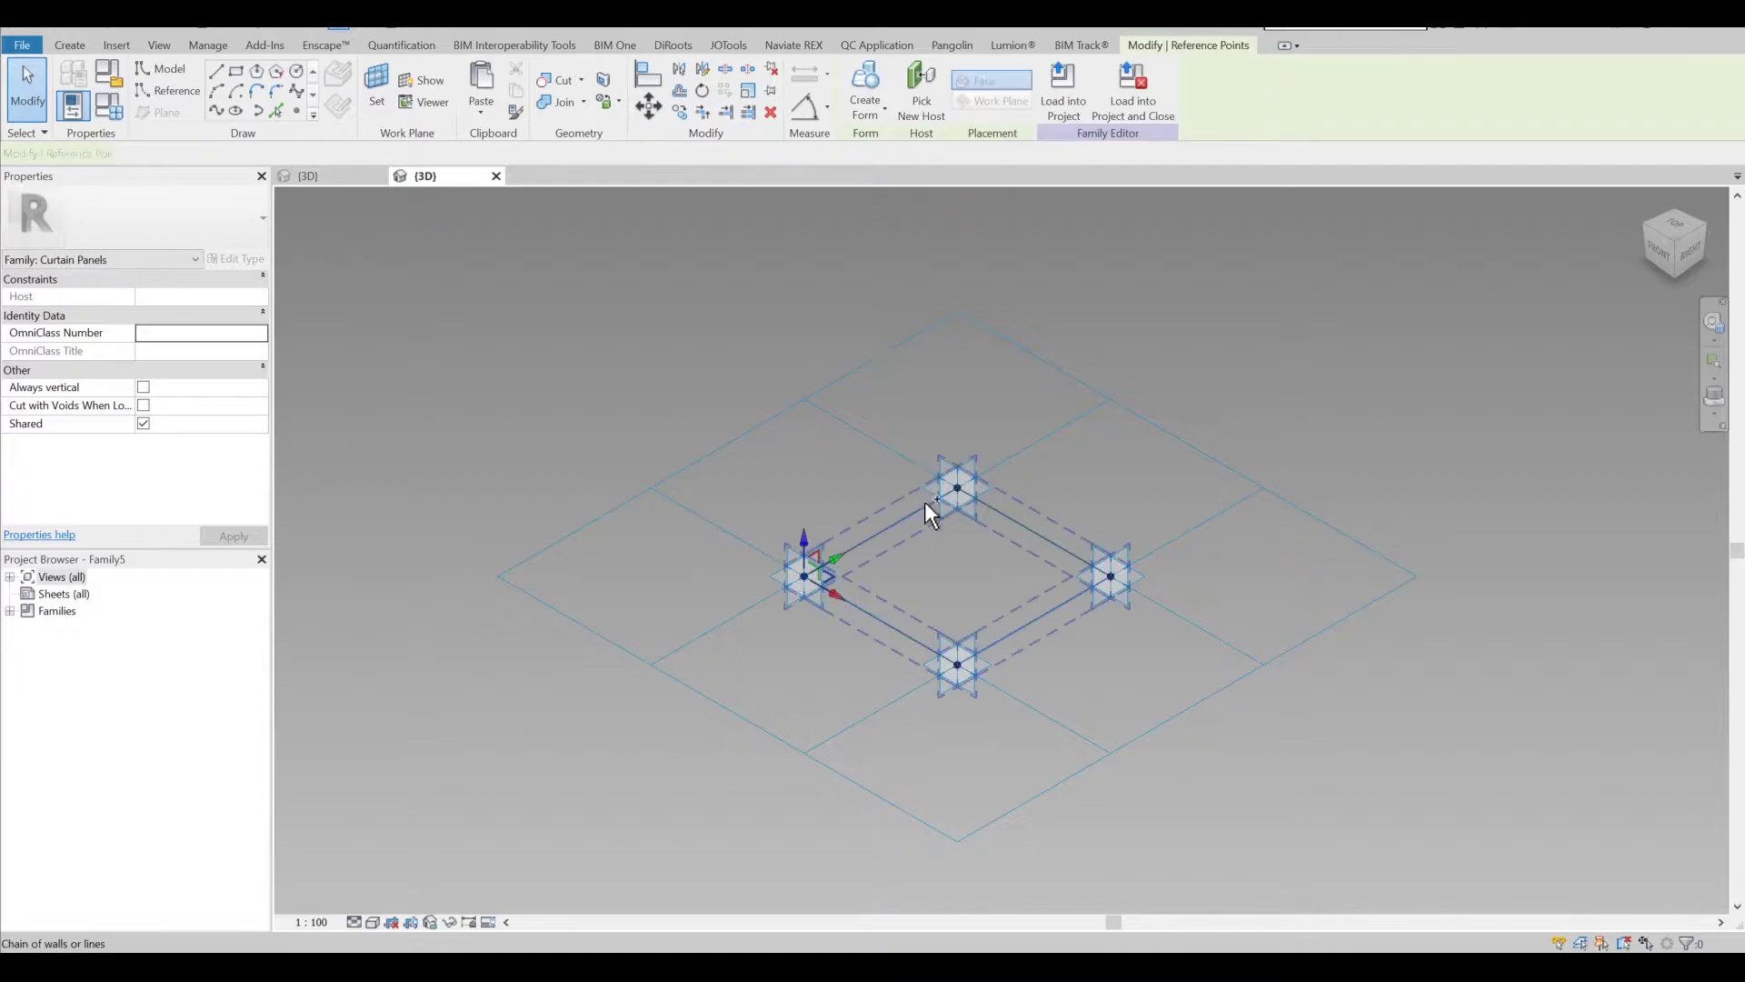
ctrl+click(958, 489)
ctrl+click(1110, 577)
ctrl+click(957, 664)
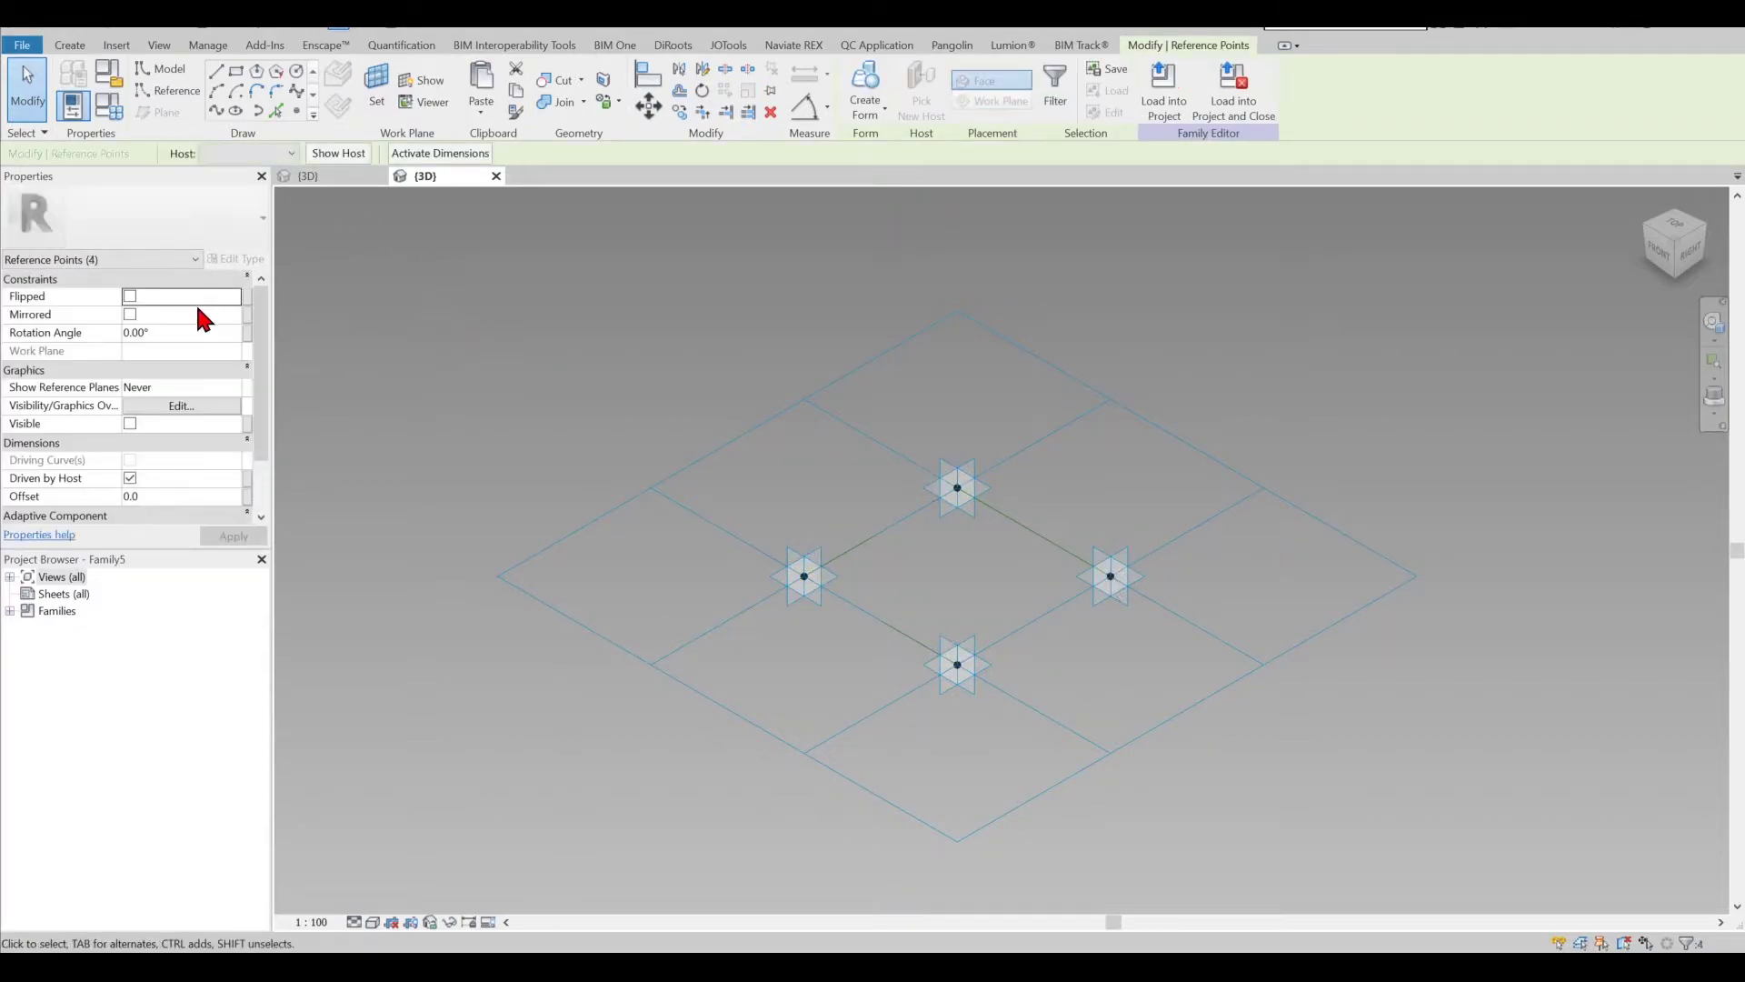
scroll(199, 485, down, 1)
click(254, 470)
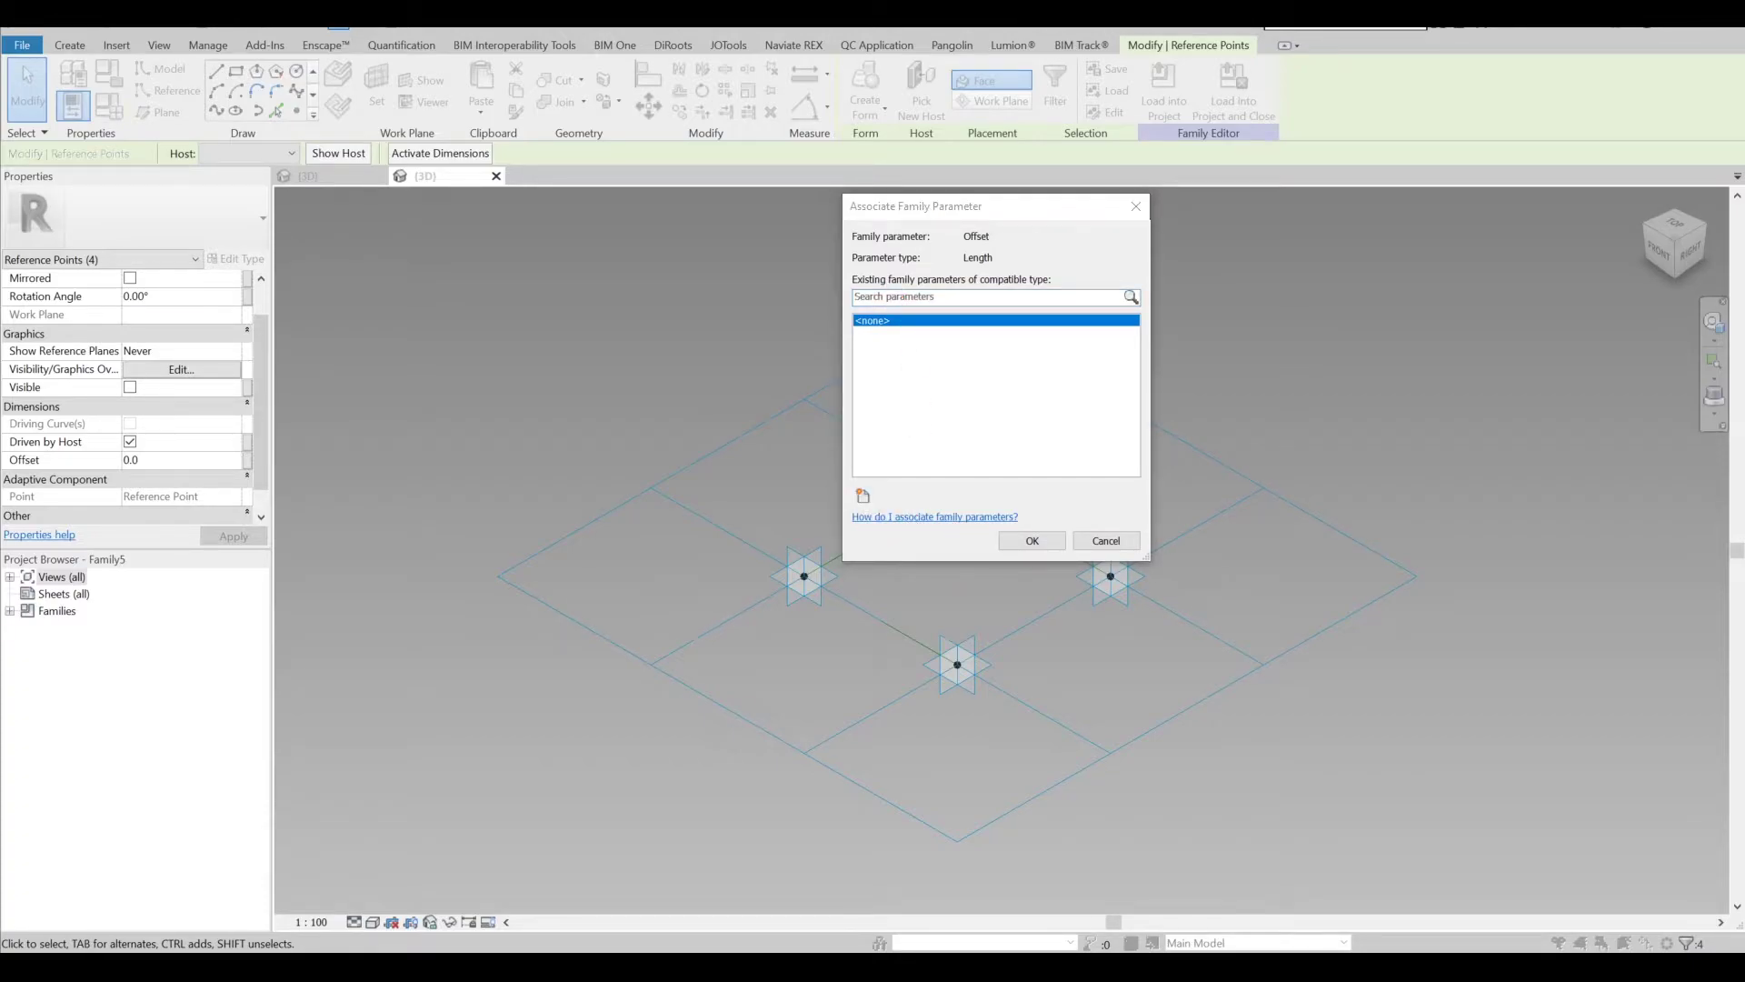
click(863, 496)
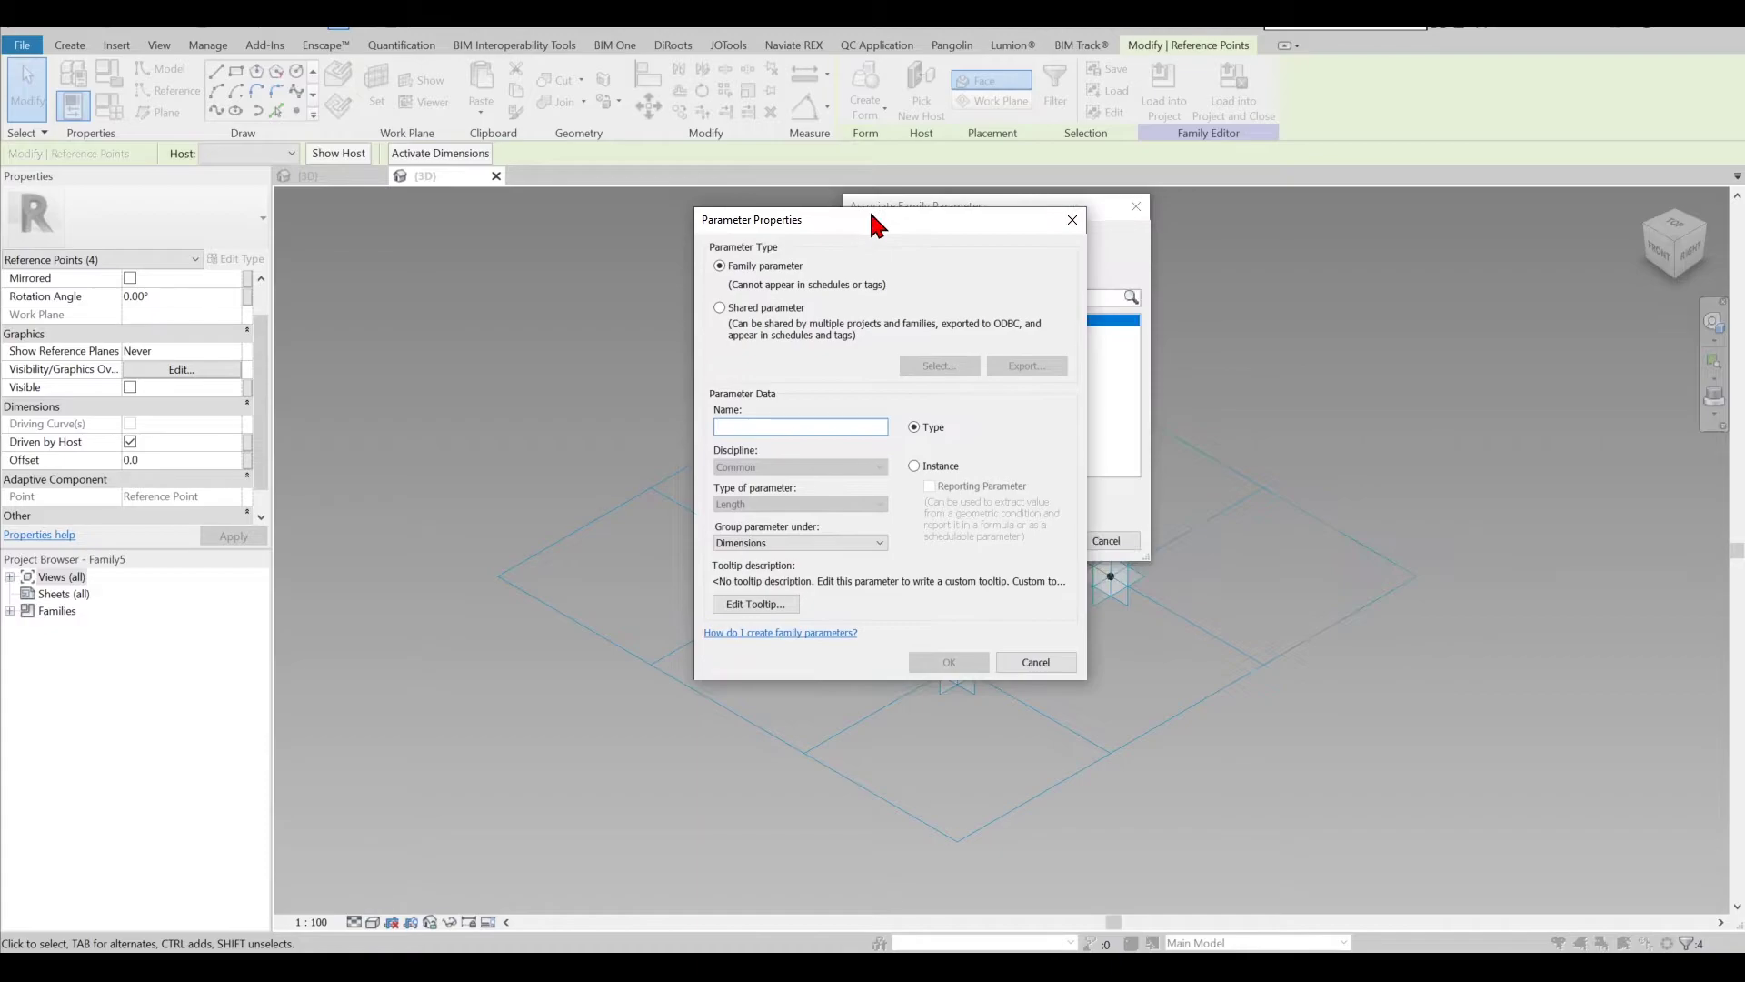
key(Return)
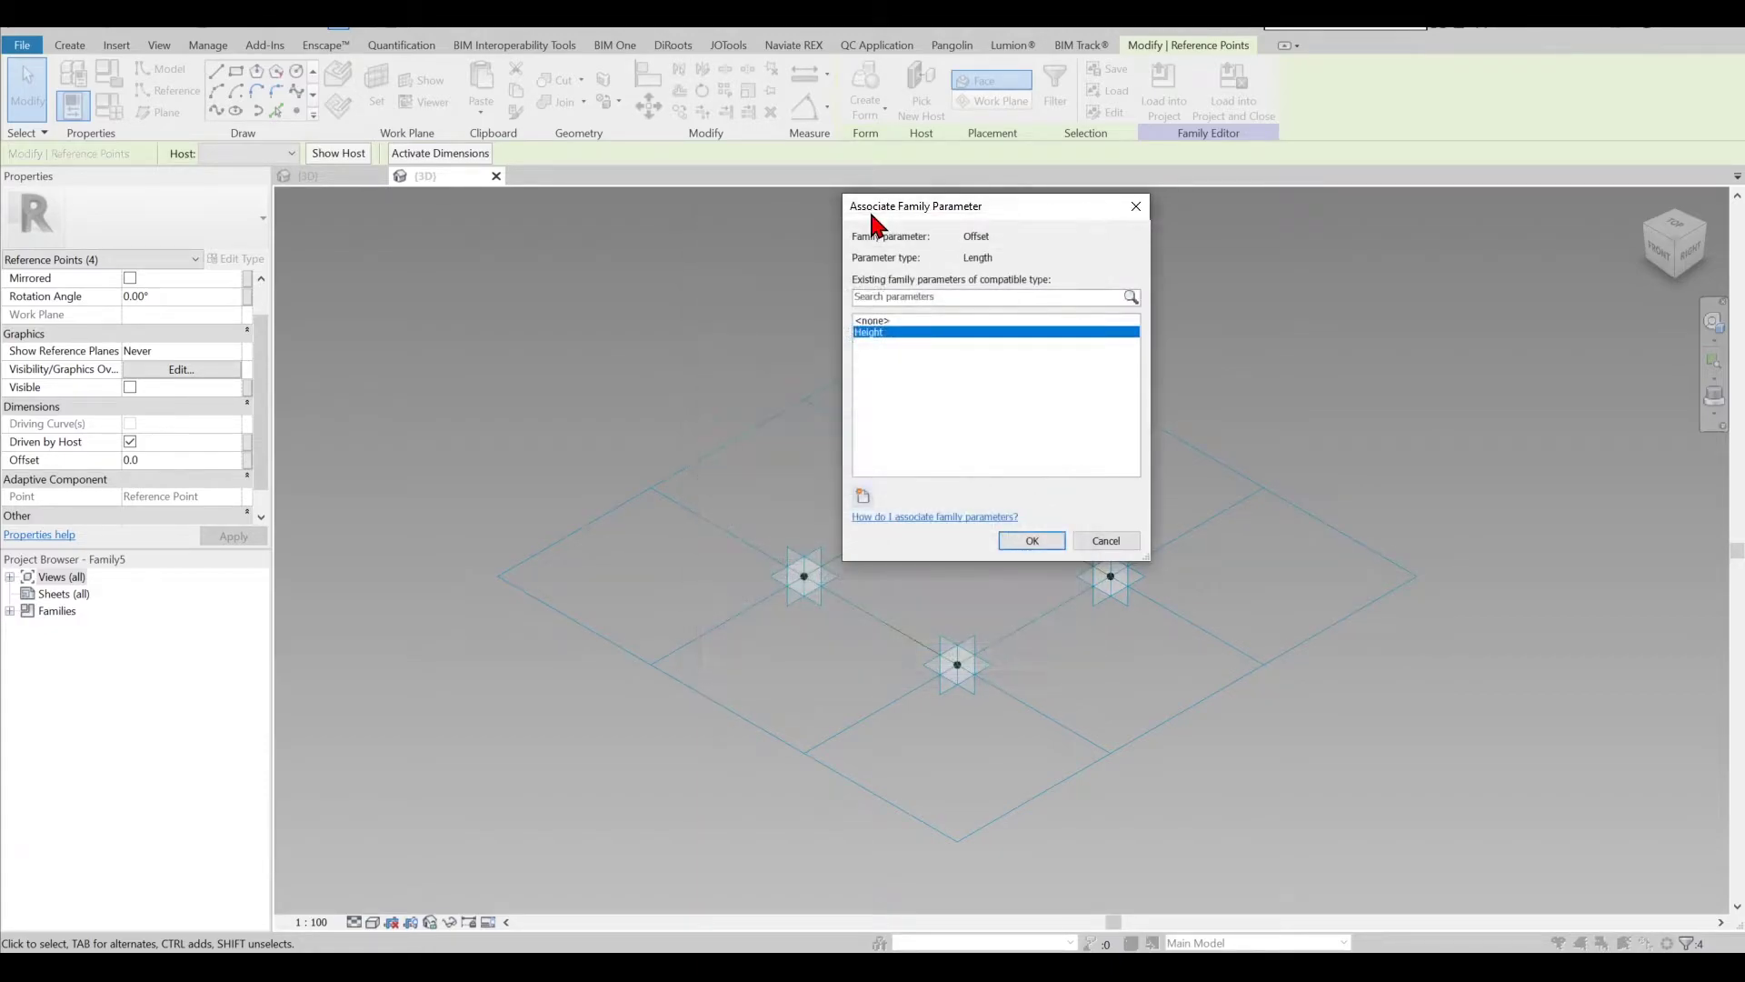
click(1050, 541)
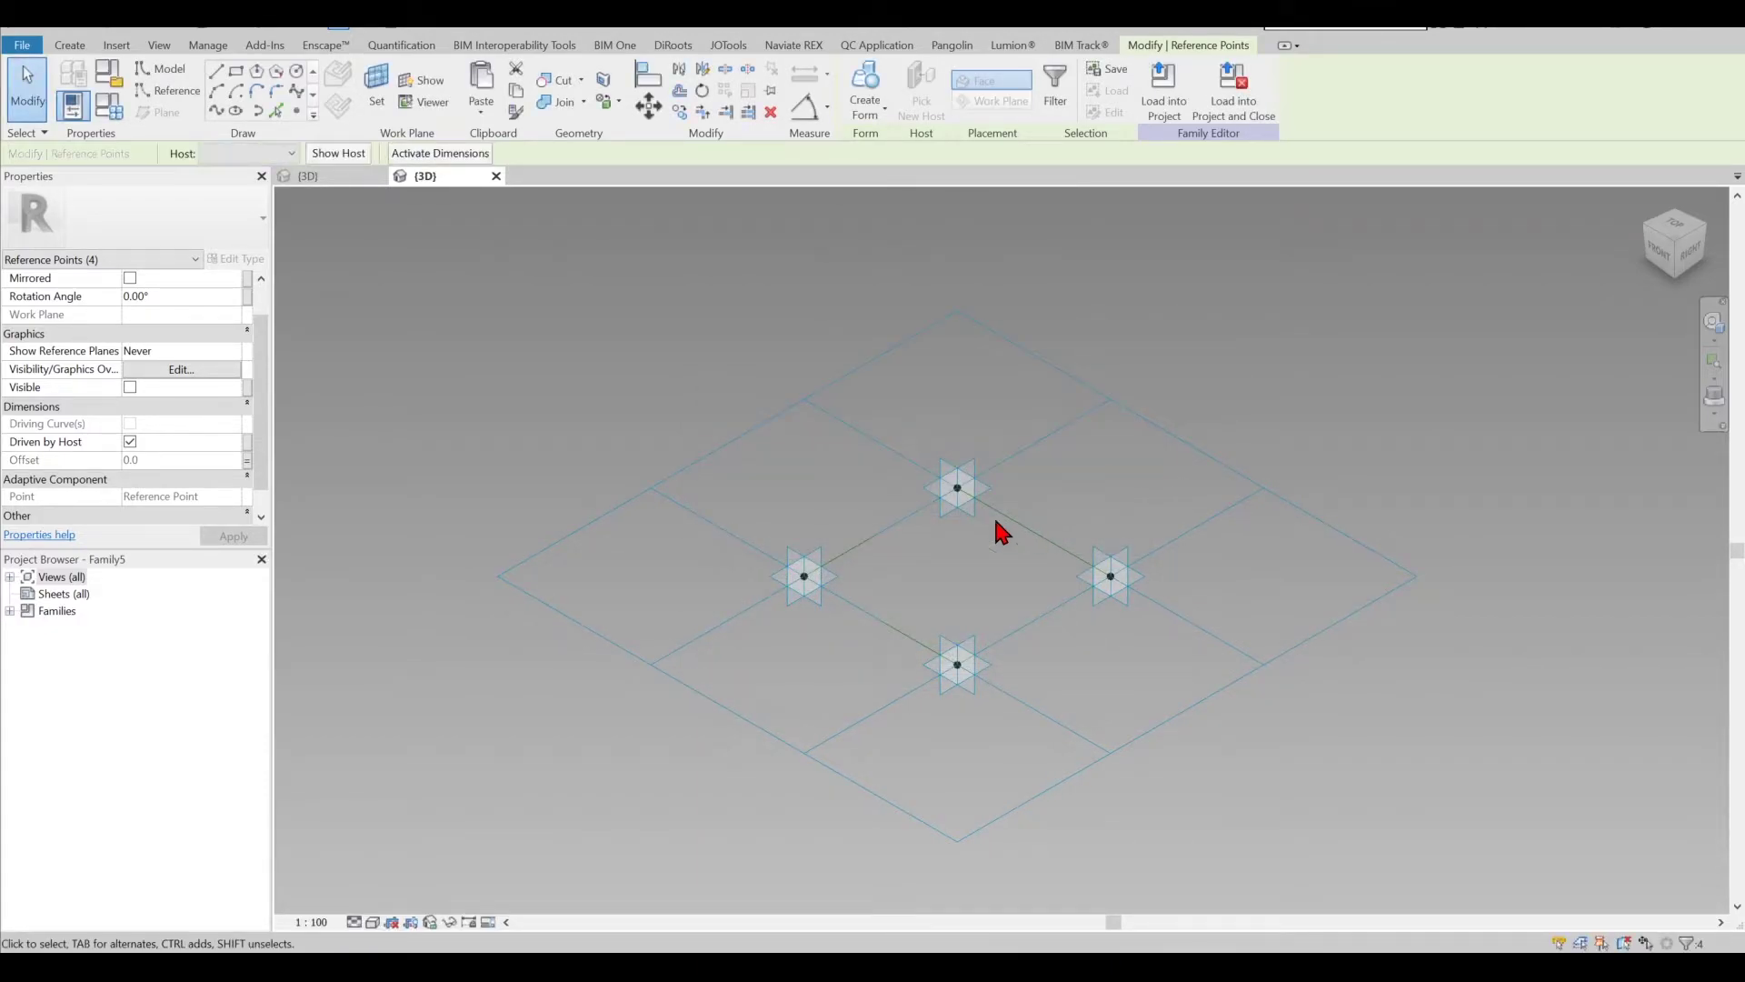
- Set the Height family parameter to 500 mm
click(108, 115)
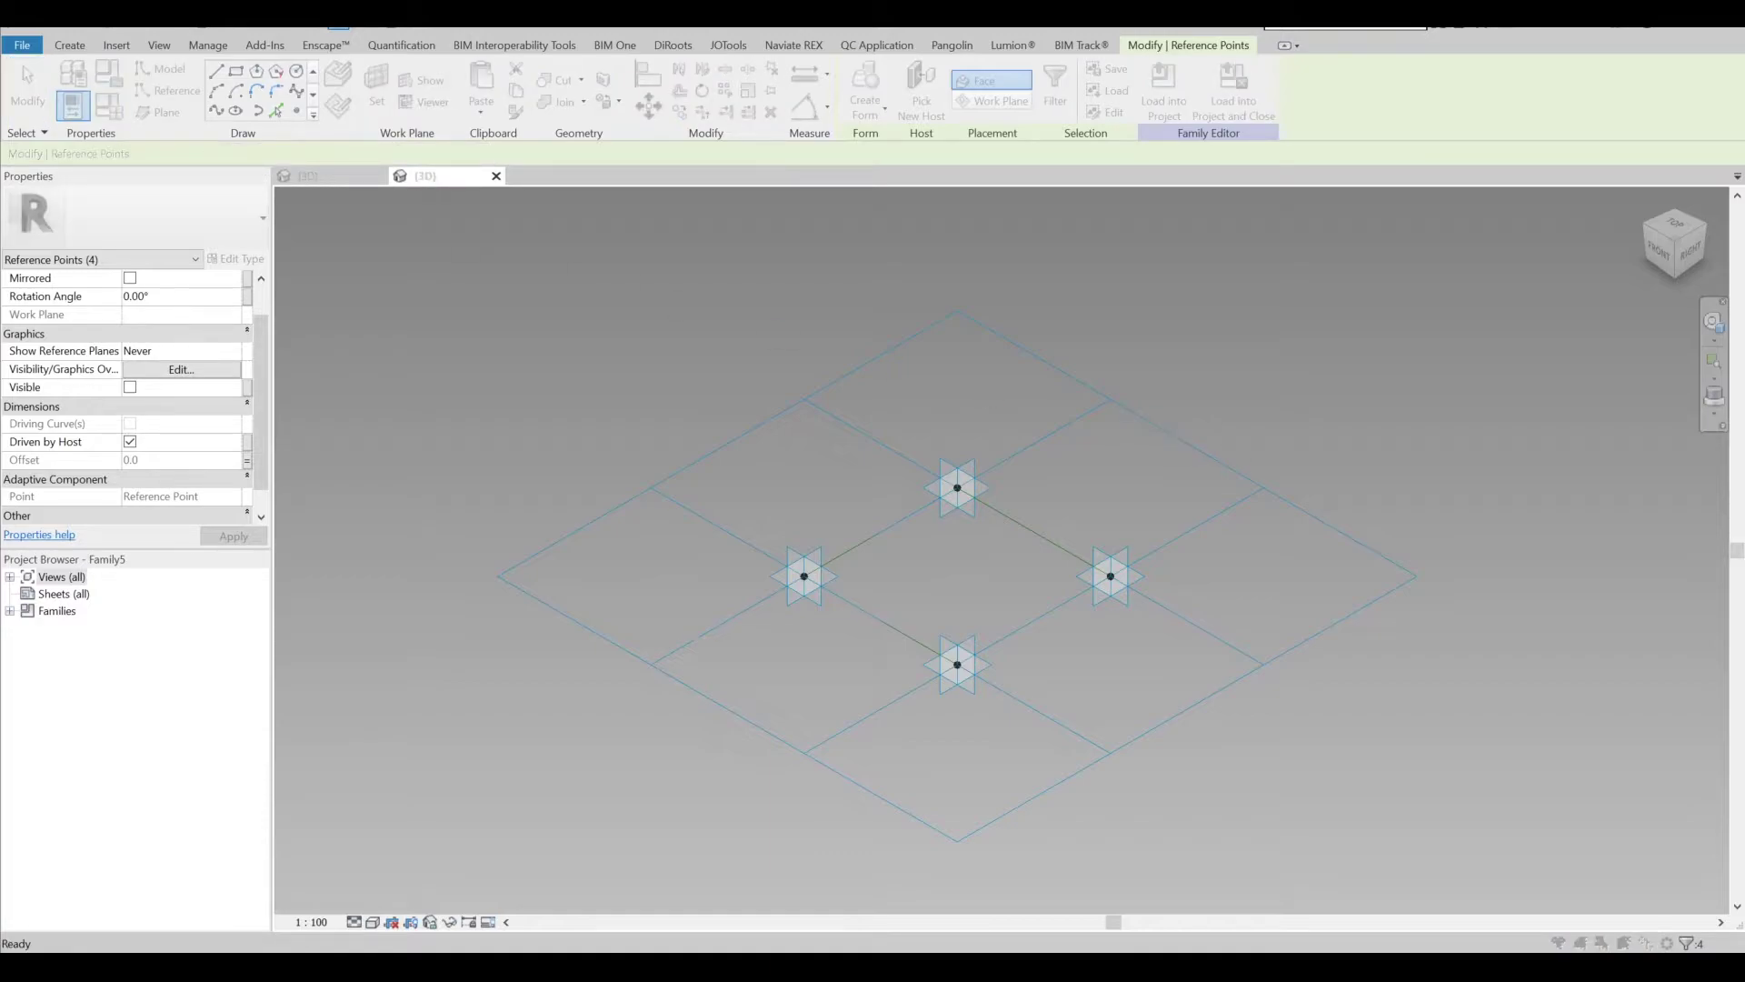
drag(791, 229, 553, 157)
click(645, 372)
text(500)
click(939, 610)
click(1054, 627)
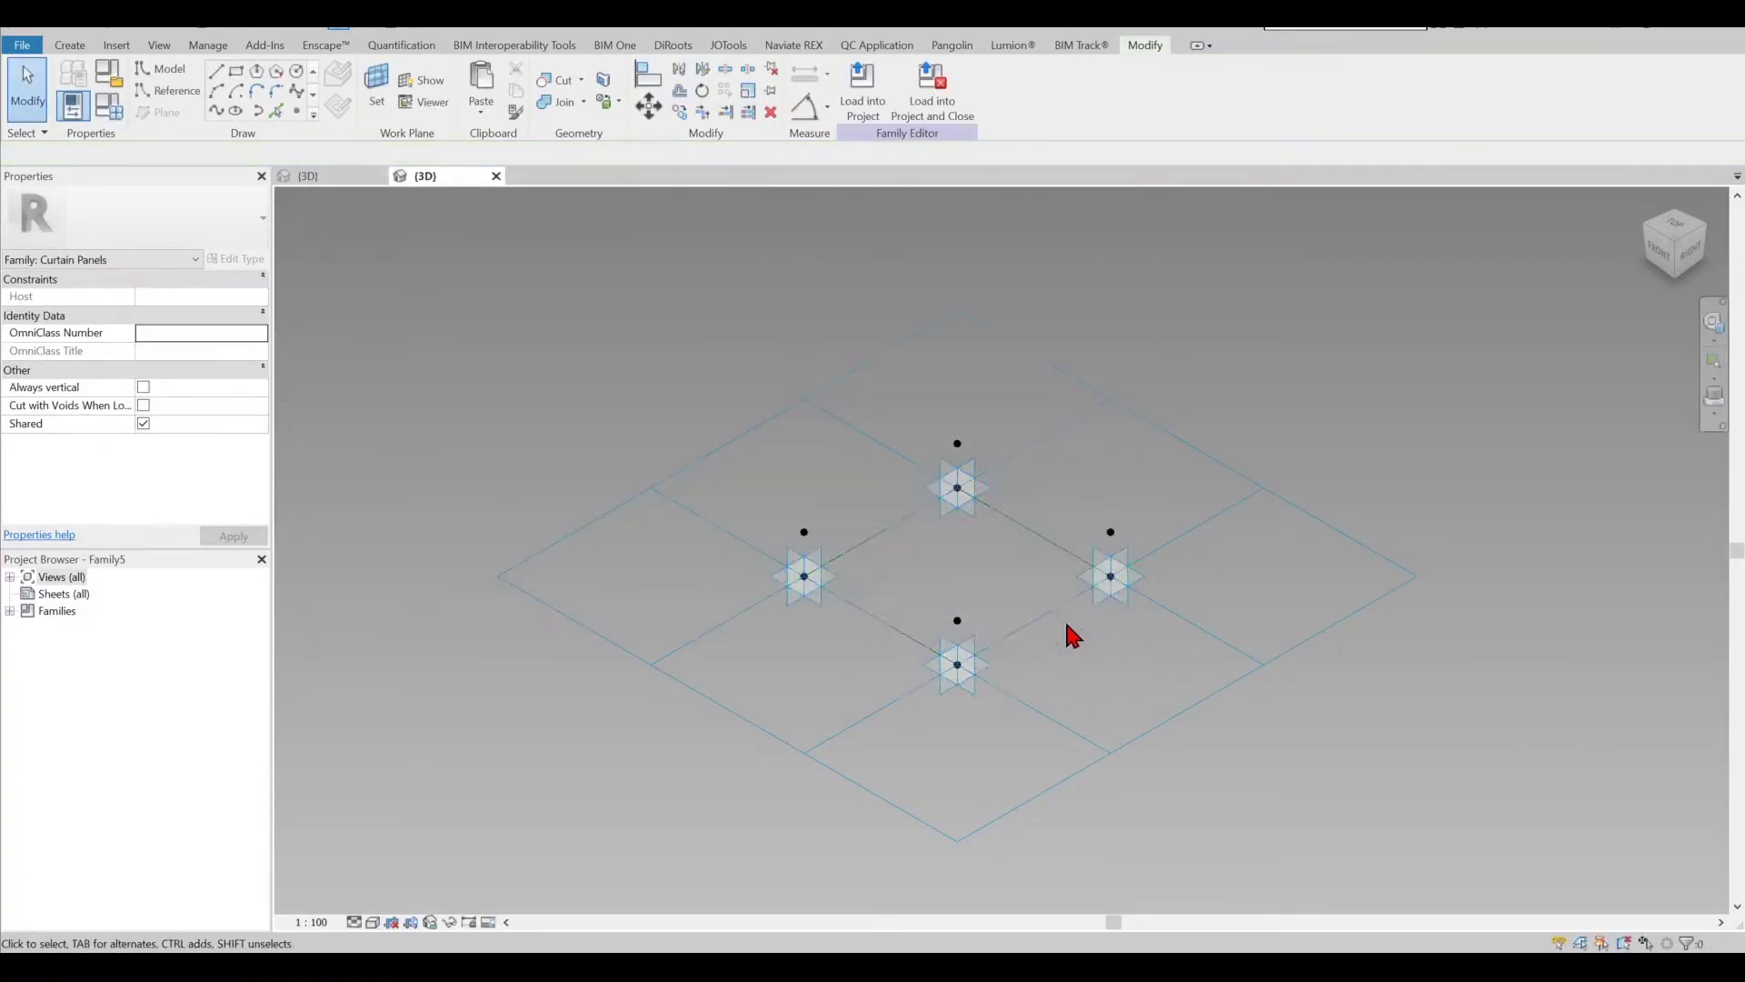
- Set the tile pattern grid's horizontal and vertical spacing to 1000 mm each
shift+middle_drag(1071, 631, 1190, 668)
click(1190, 672)
click(218, 301)
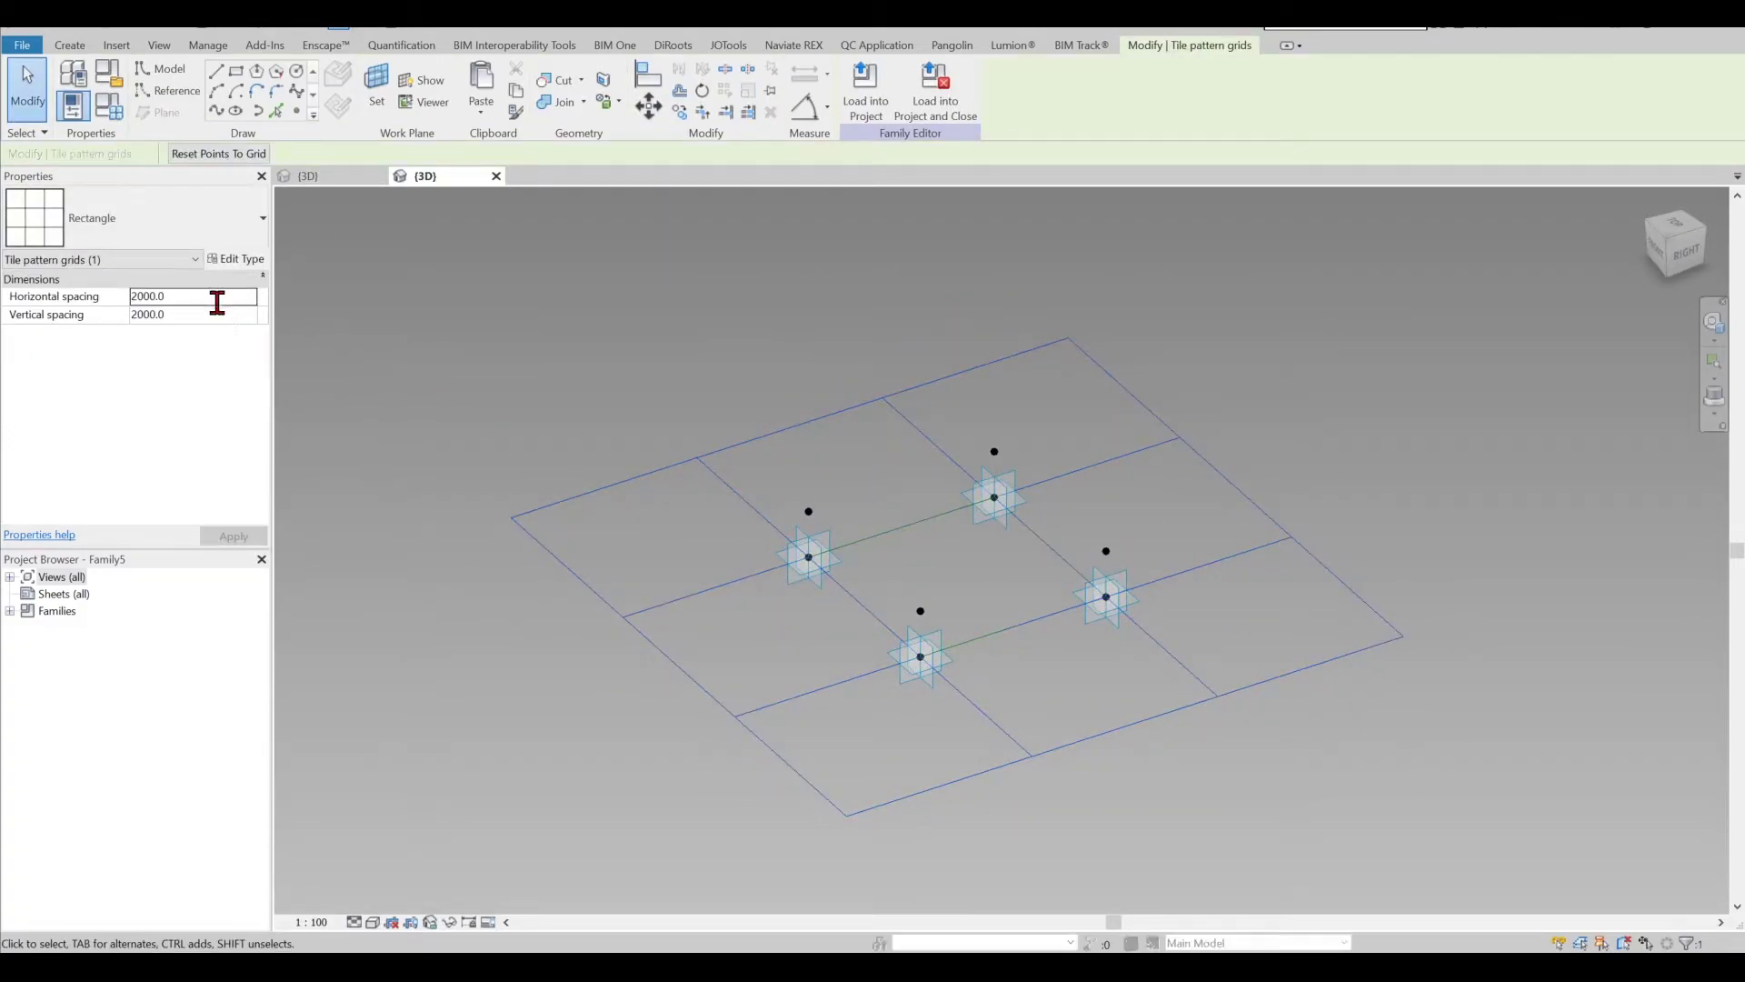
click(211, 321)
text(1000)
click(947, 601)
key(Tab)
middle_drag(779, 569, 953, 548)
scroll(961, 491, up, 3)
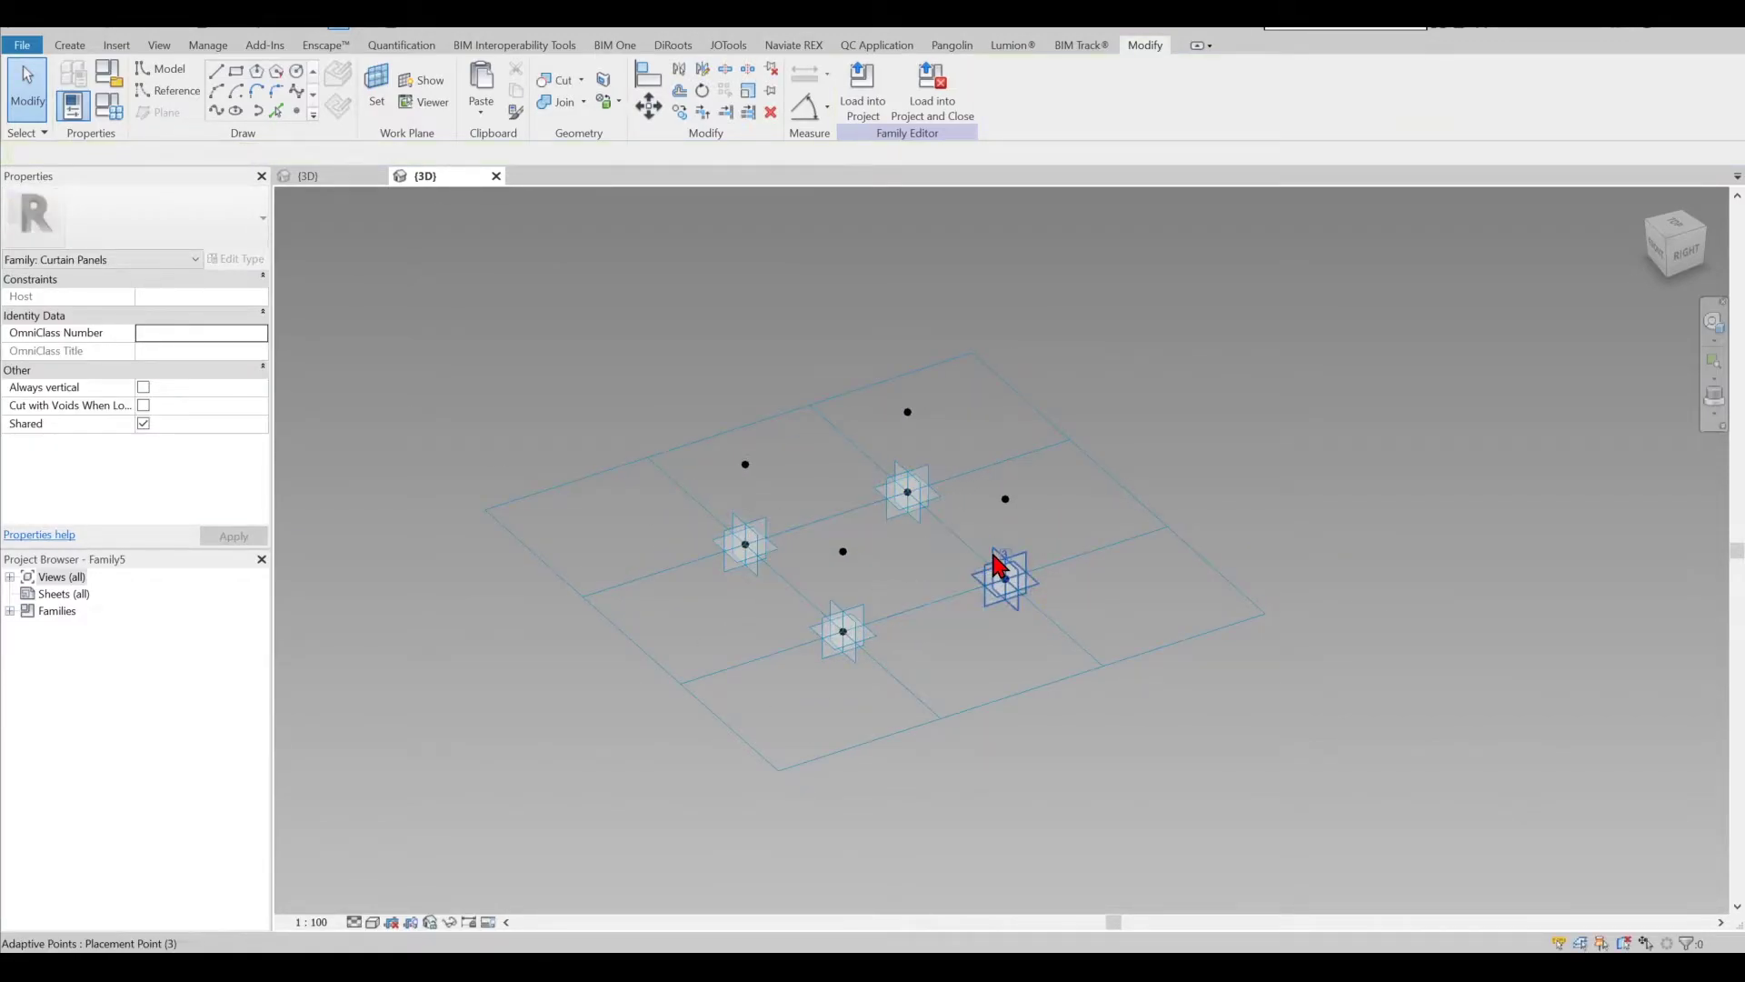
- Connect the four raised reference points with a closed loop of reference lines, using one raised point's plane as the work plane
click(222, 91)
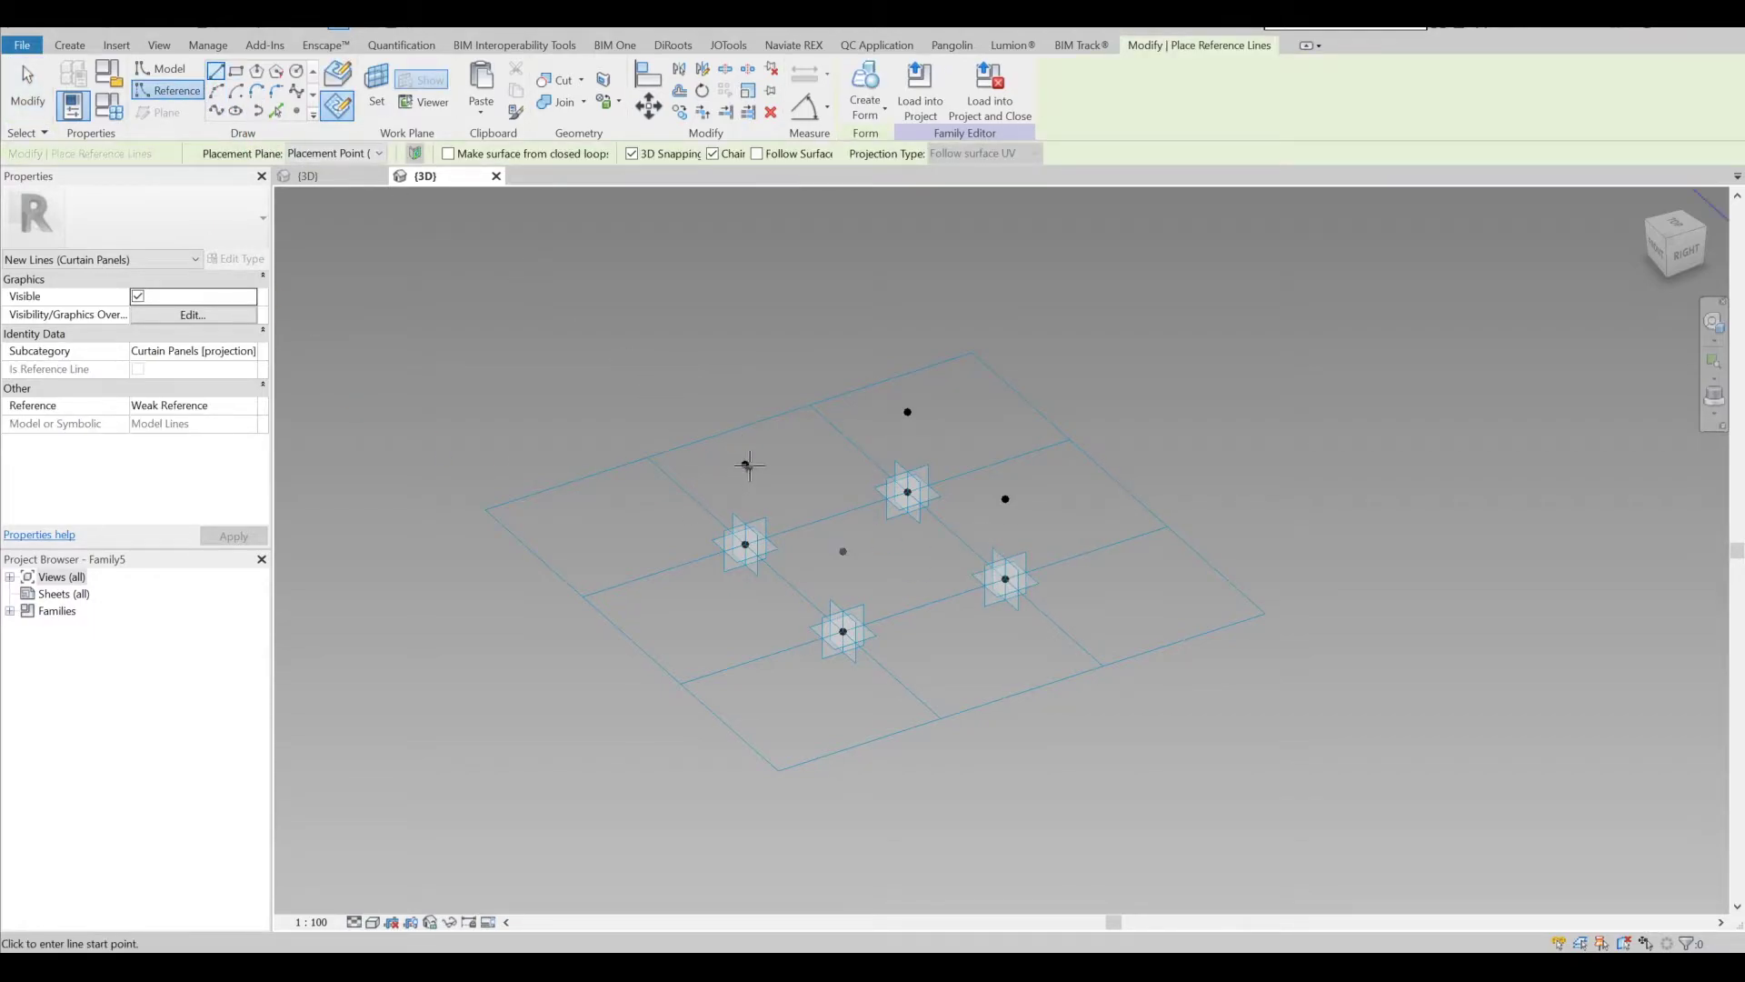
click(382, 93)
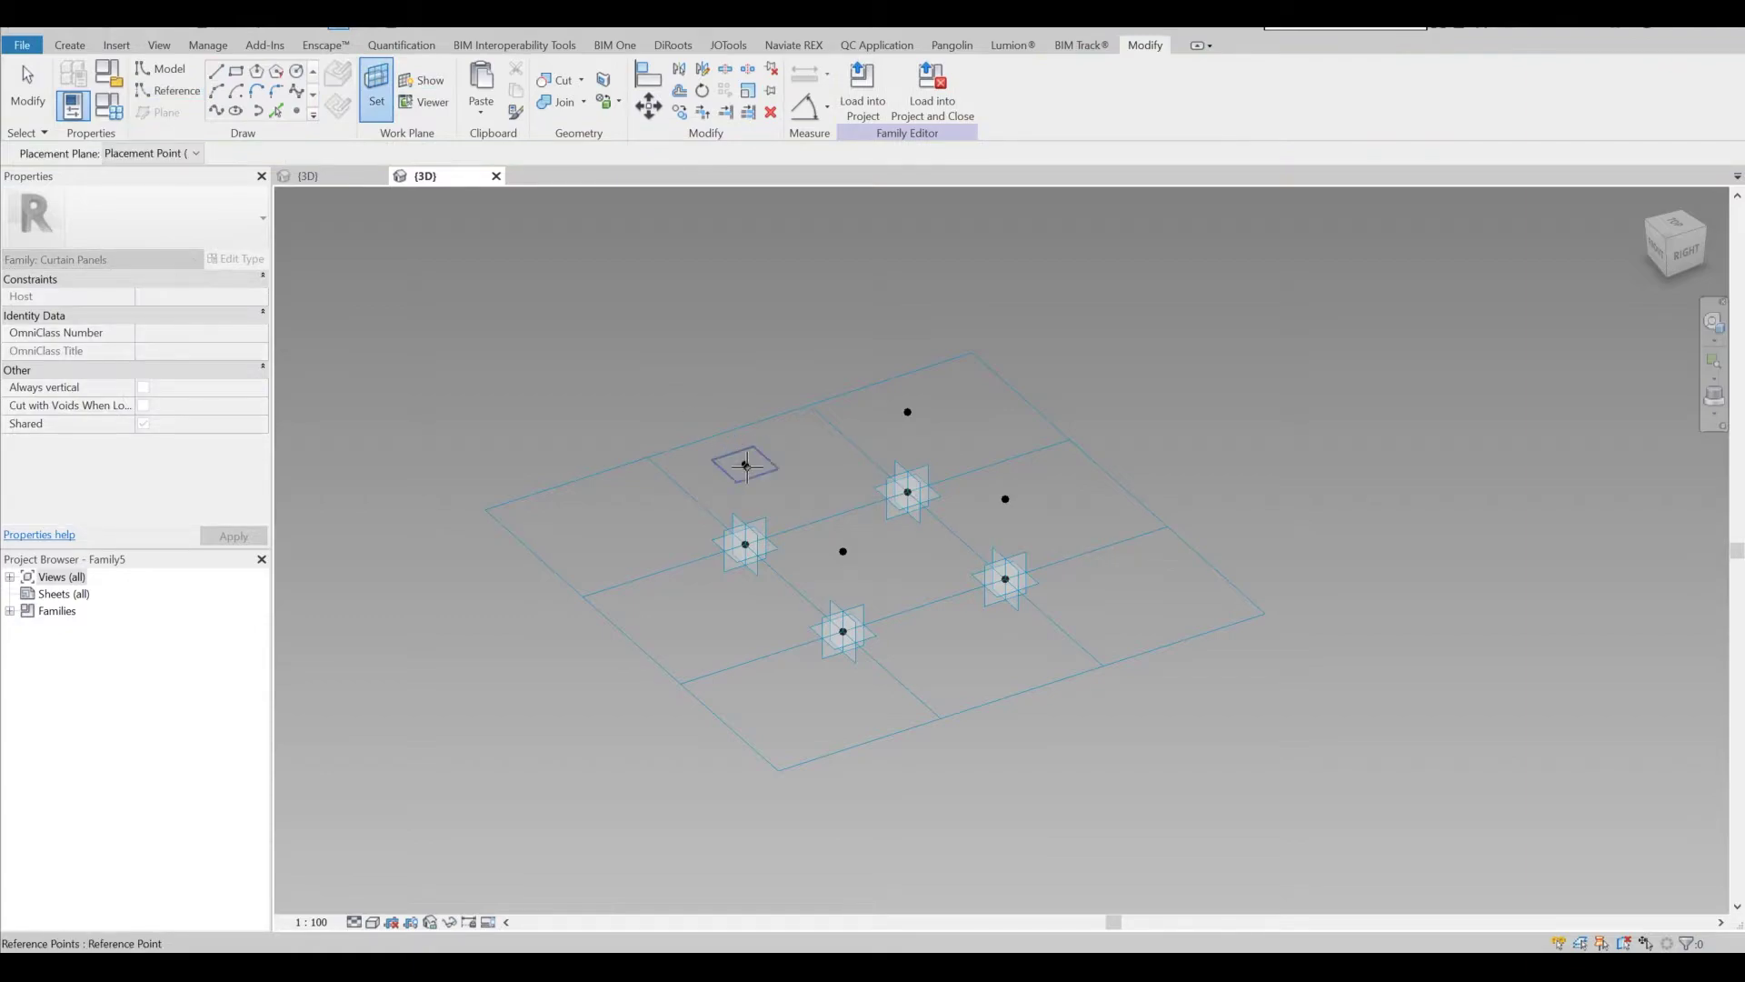
click(746, 466)
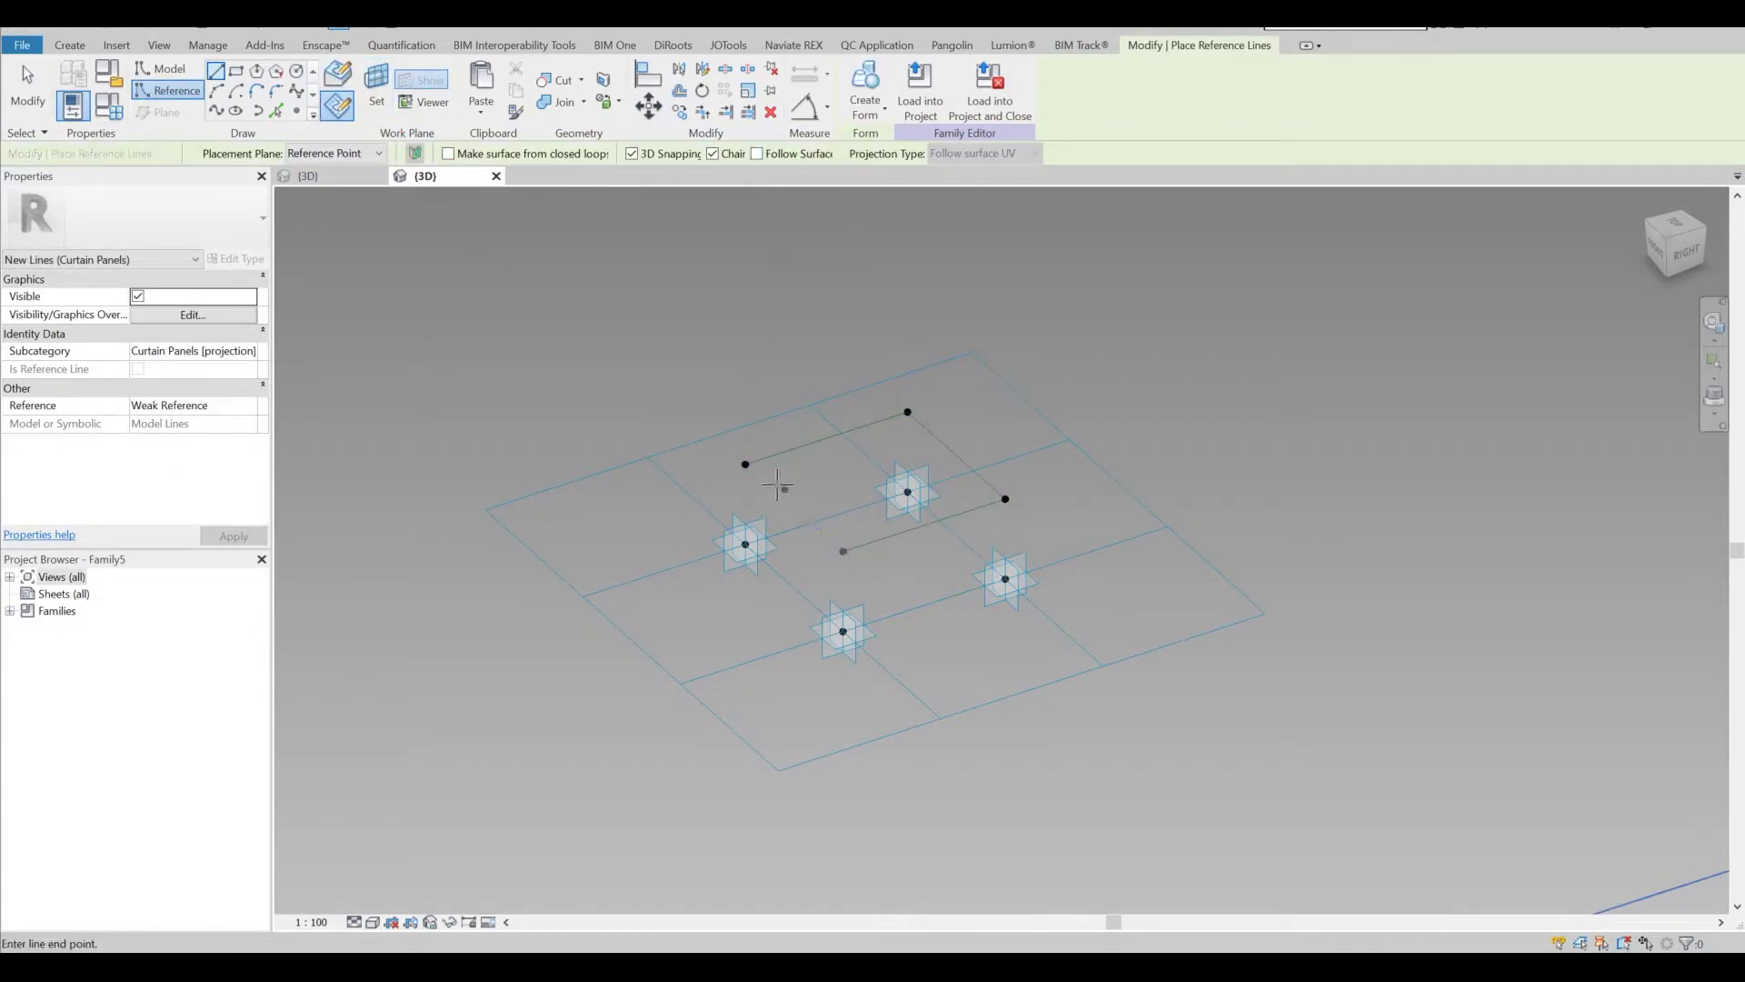
scroll(864, 604, up, 3)
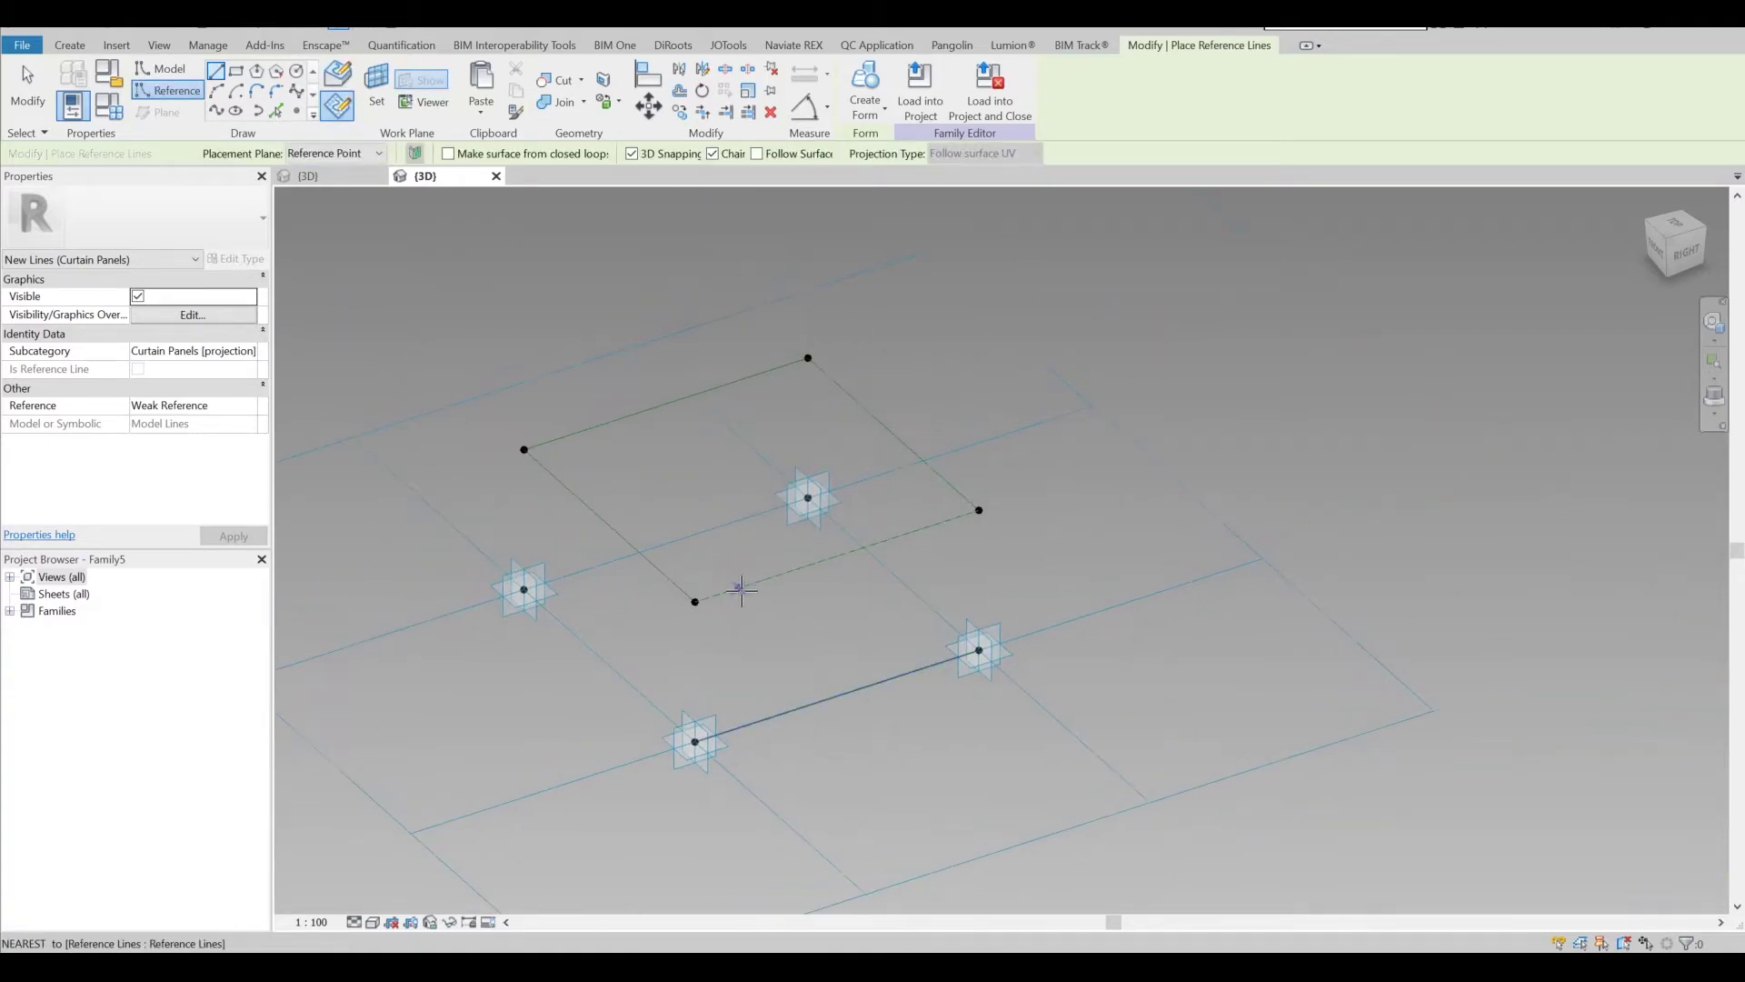
- Place a reference point at the midpoint of the lower reference line between Placement Points 1 and 2
click(396, 89)
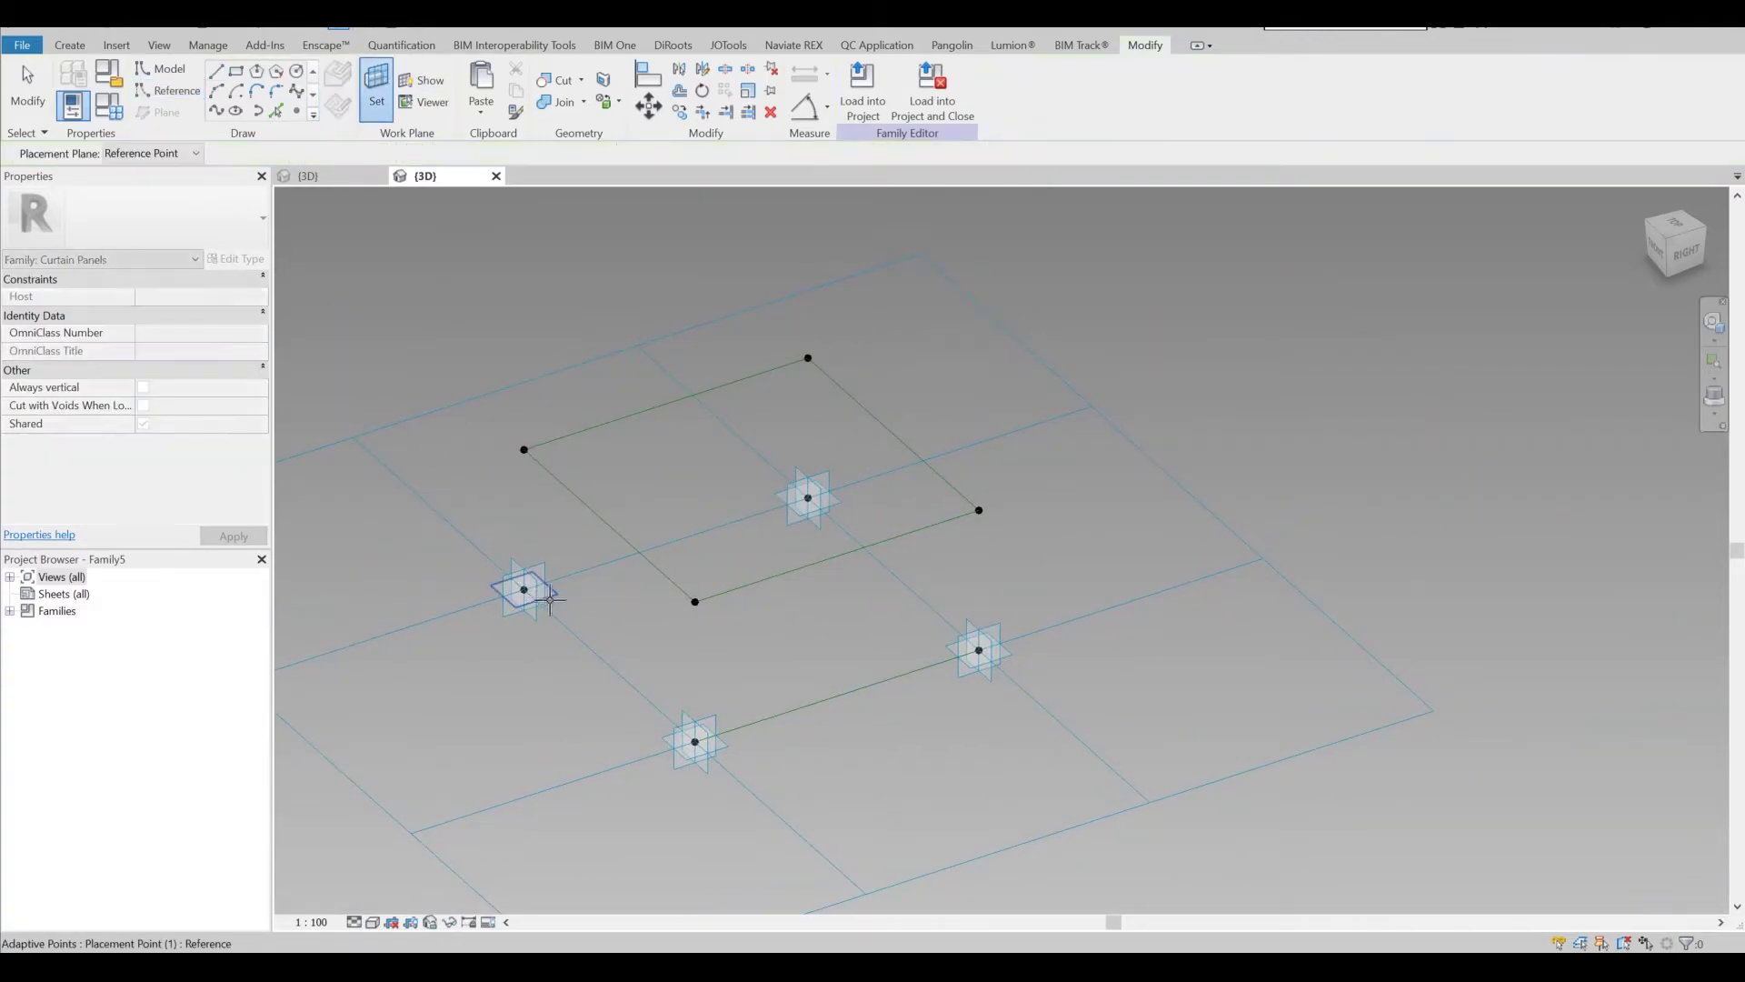
click(524, 589)
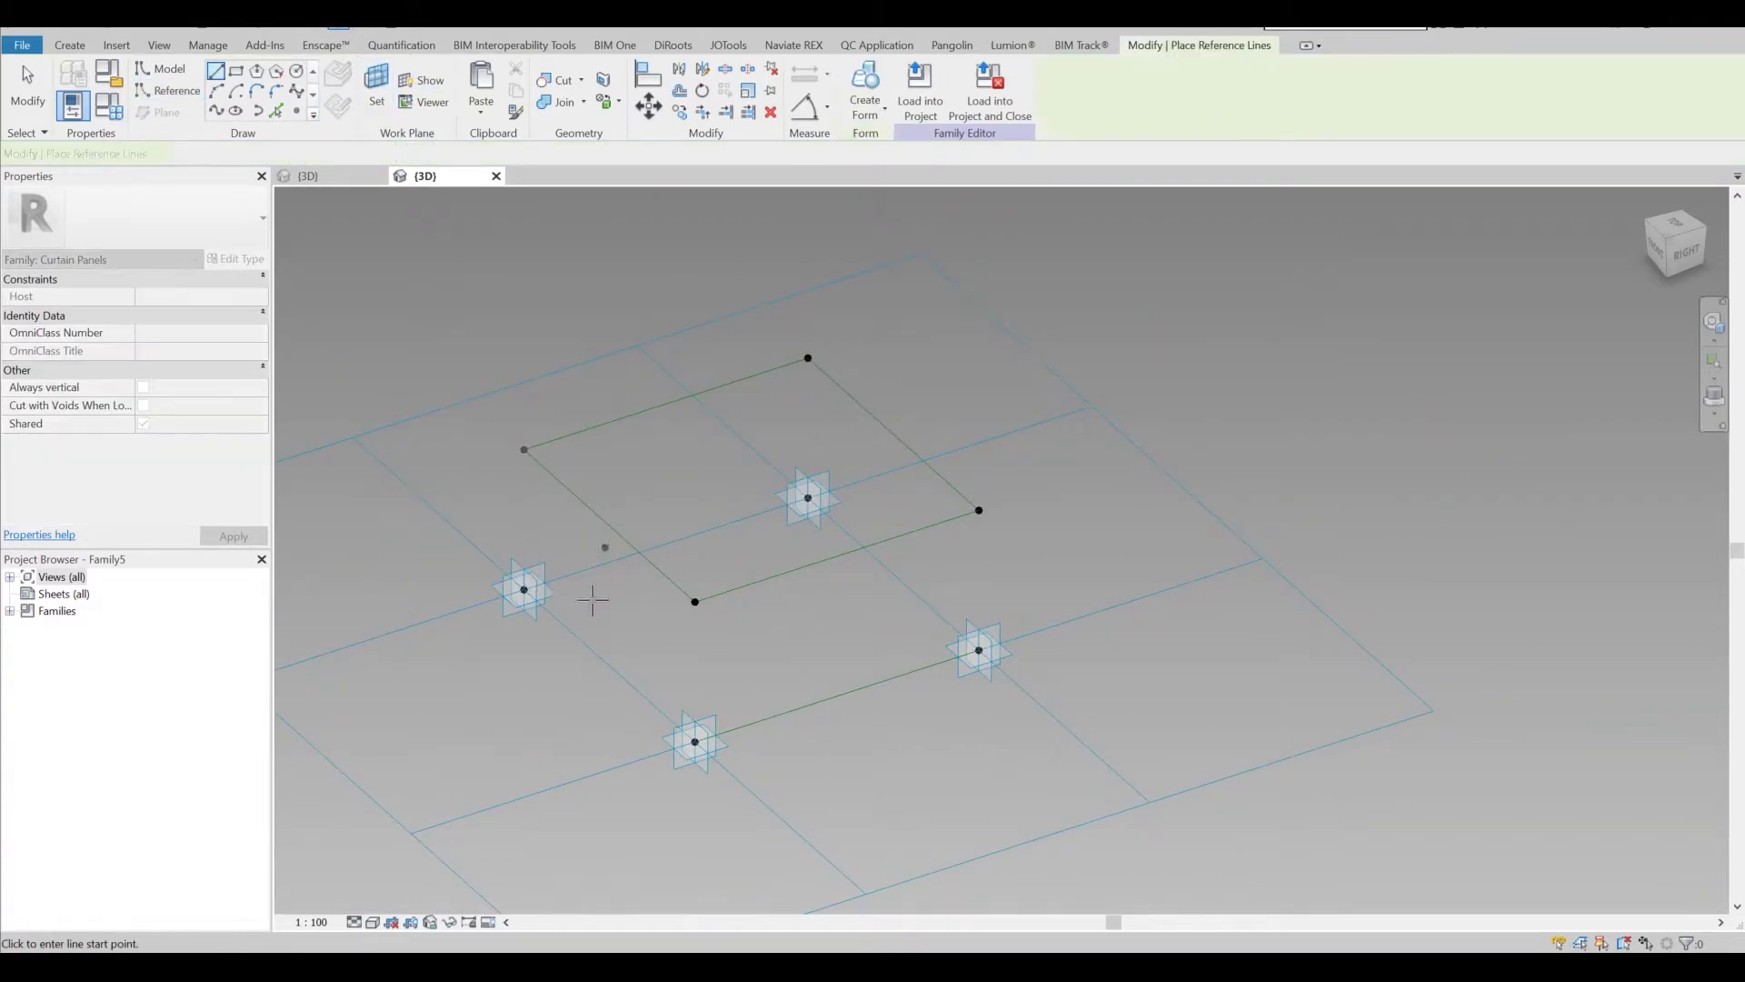
click(296, 111)
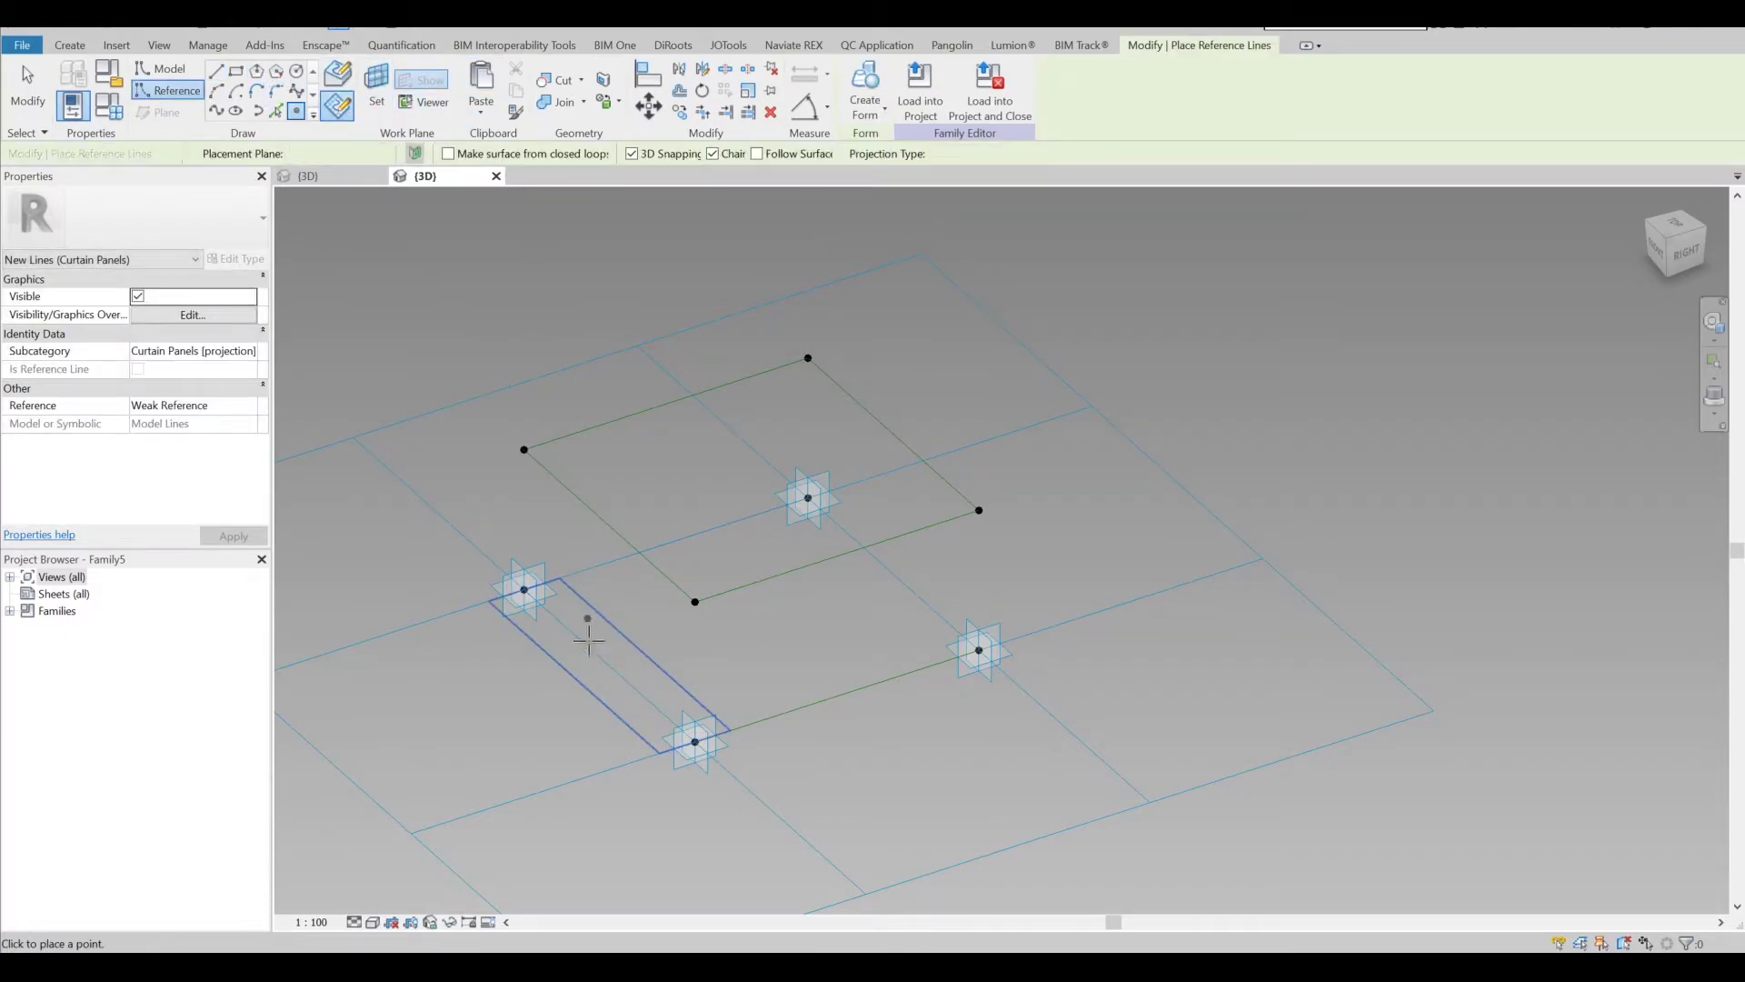
click(609, 665)
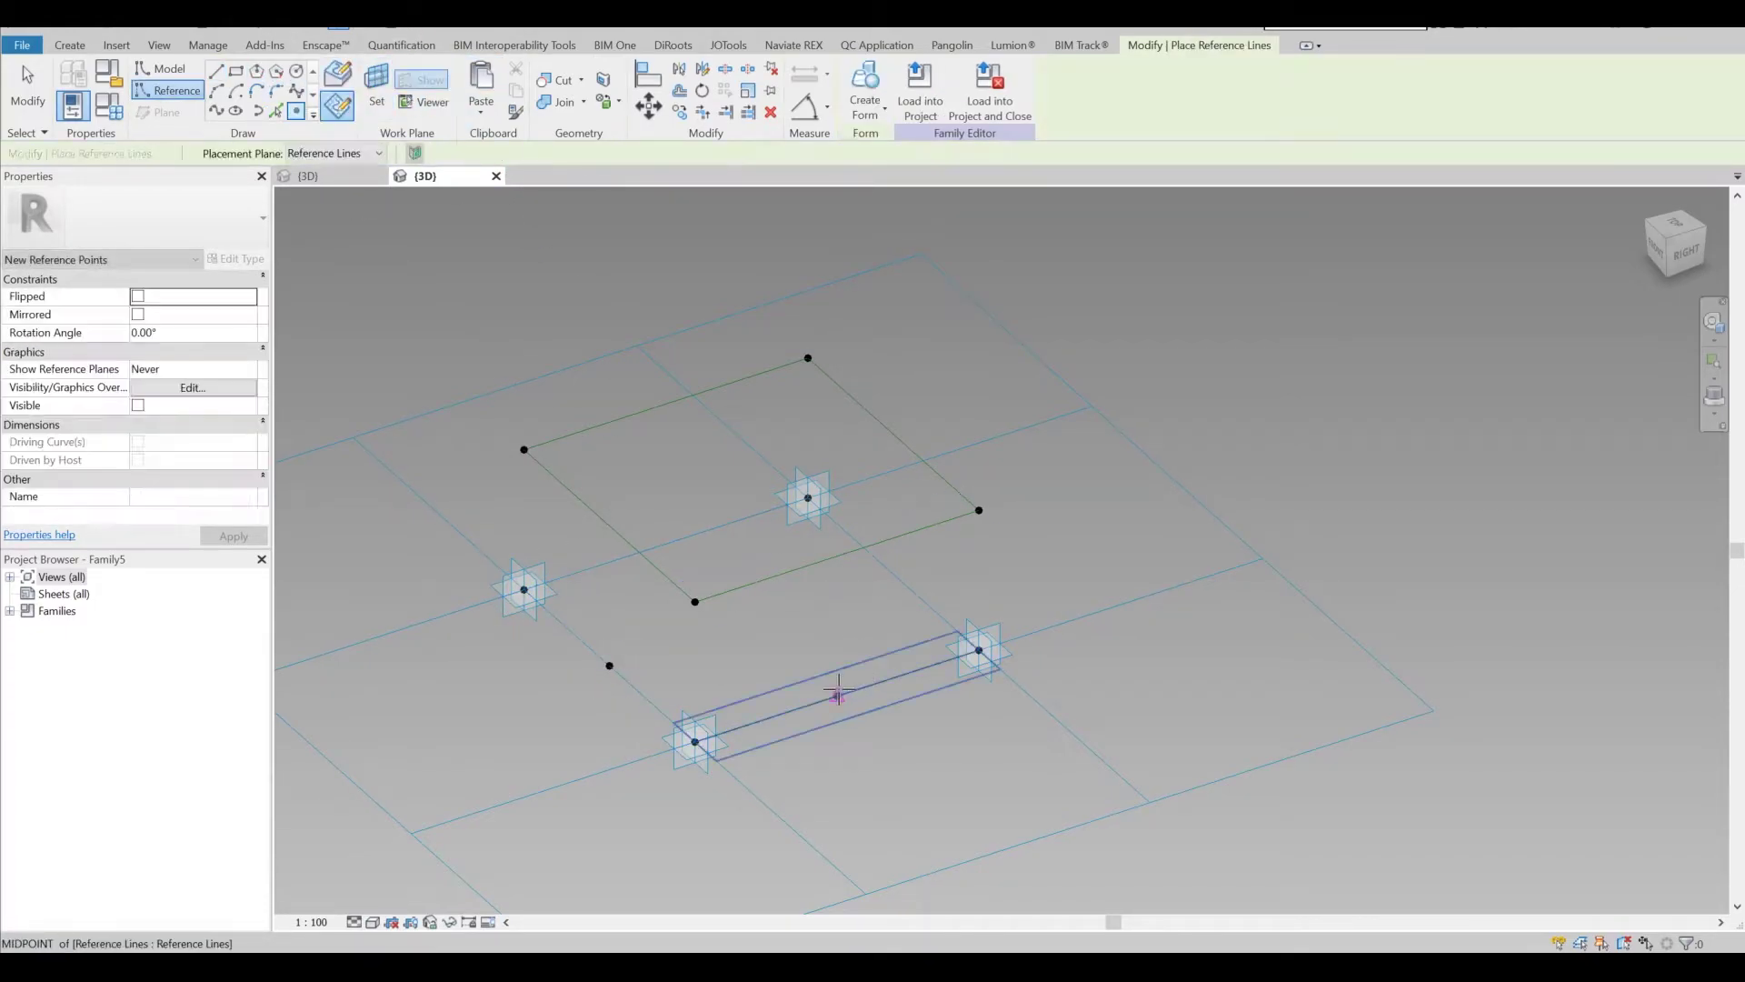
- Place reference points at the midpoints of the other three lower edges, each hosted on that edge's reference line plane
click(374, 100)
click(895, 576)
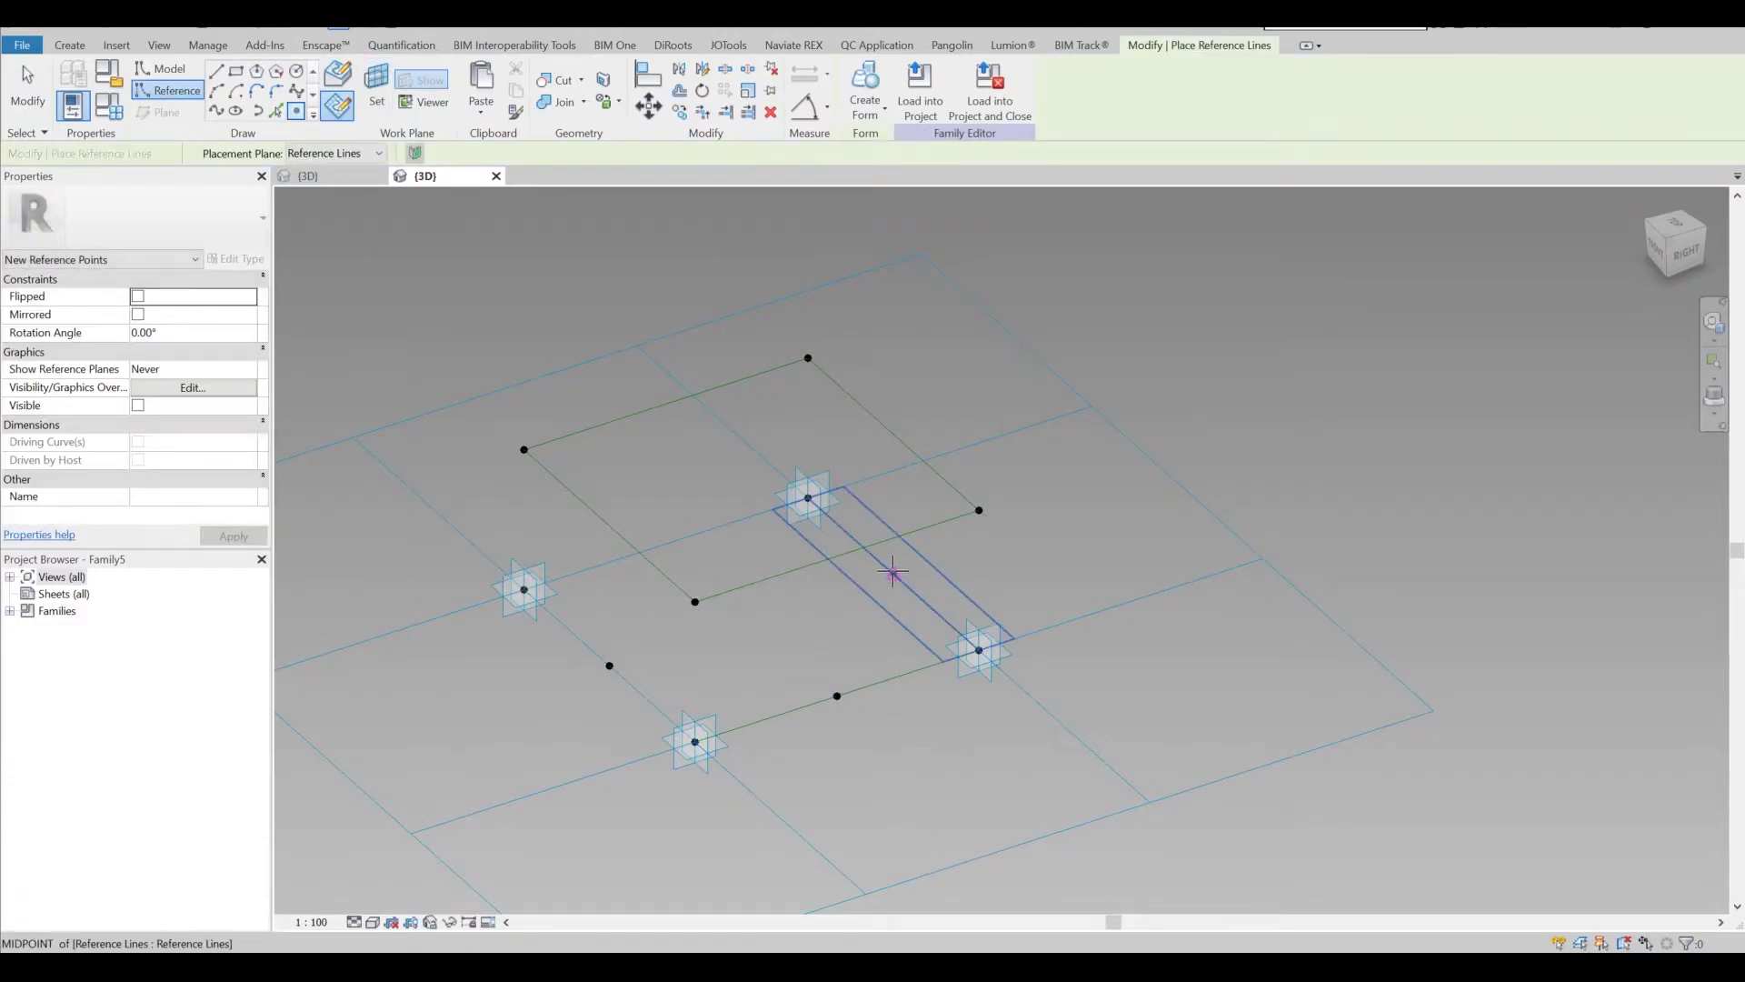
click(893, 575)
click(375, 102)
click(662, 547)
click(666, 545)
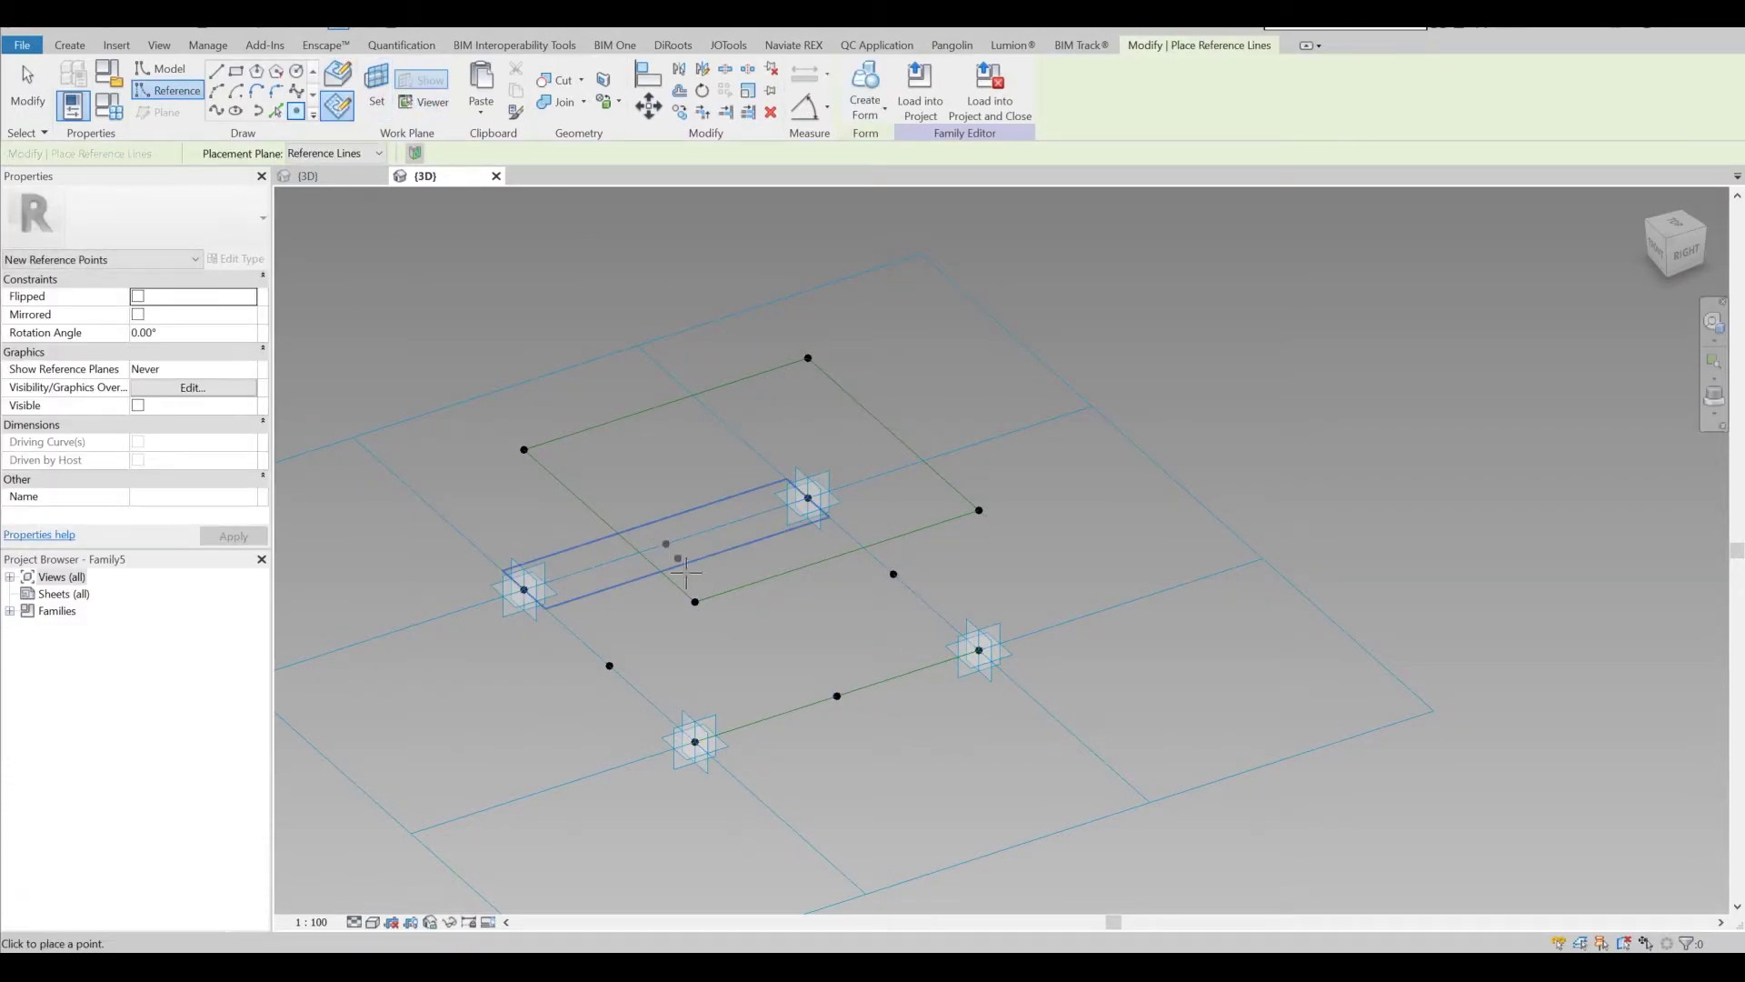
- Draw a reference line between the midpoints of edges 1–2 and 3–4 and place a reference point at its midpoint
click(215, 70)
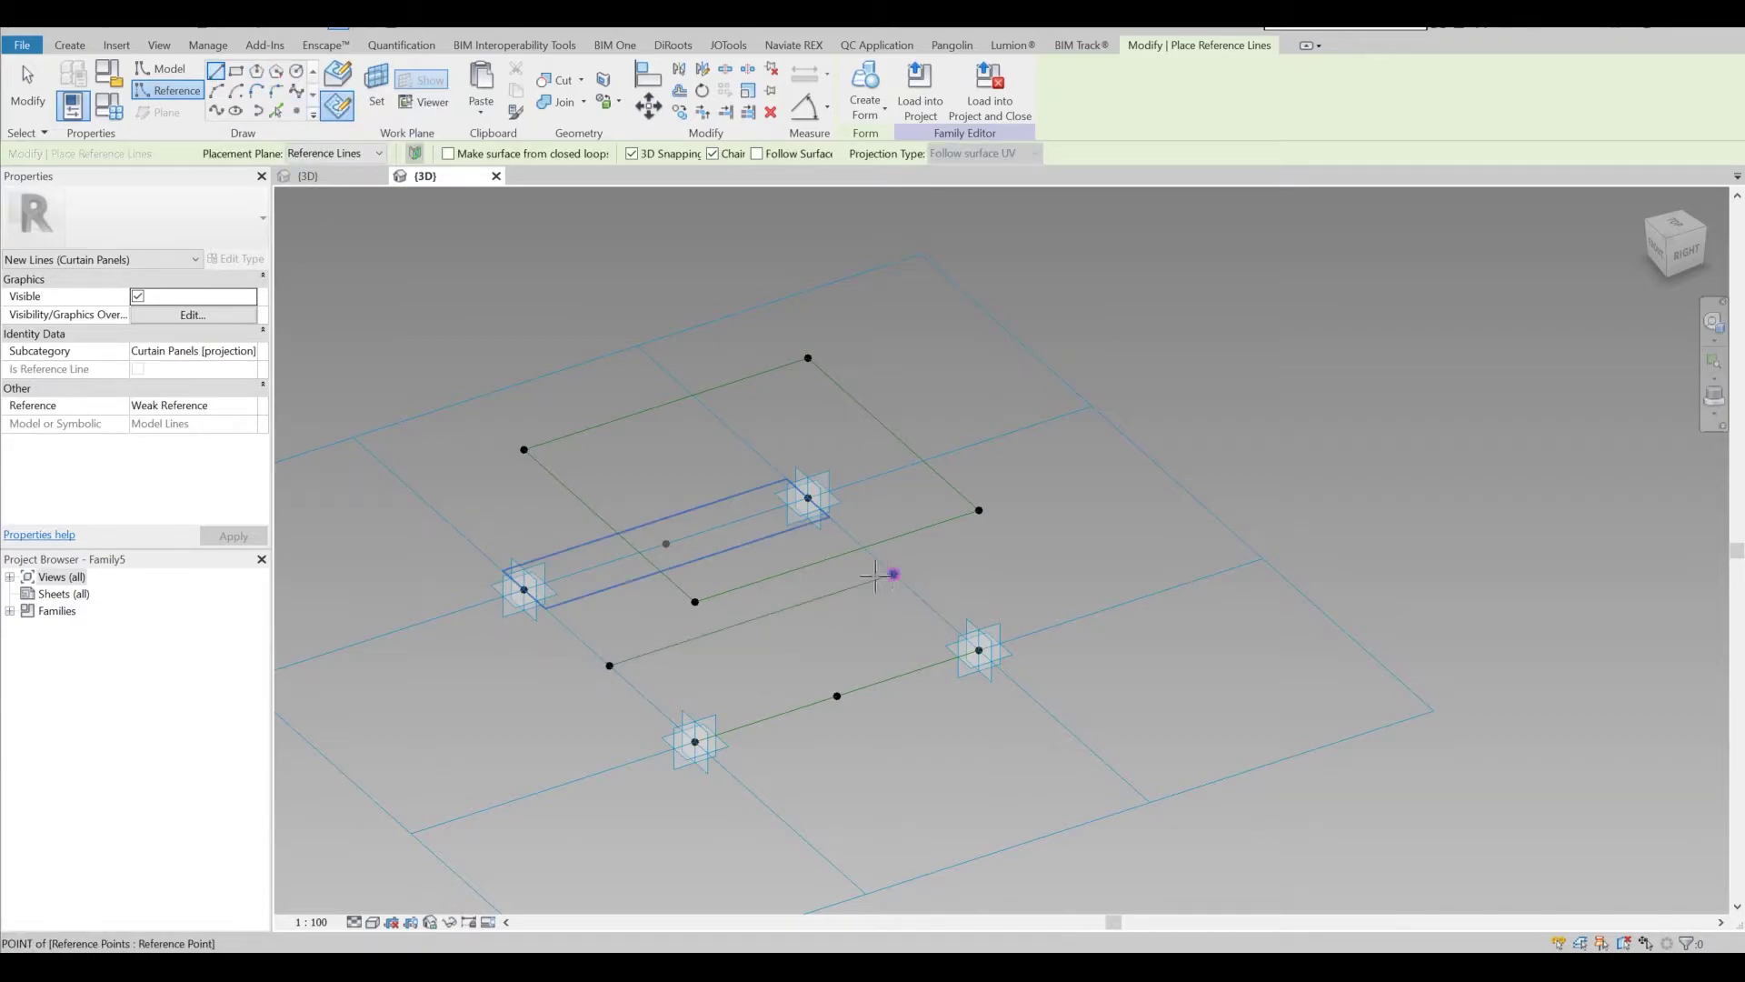
click(297, 110)
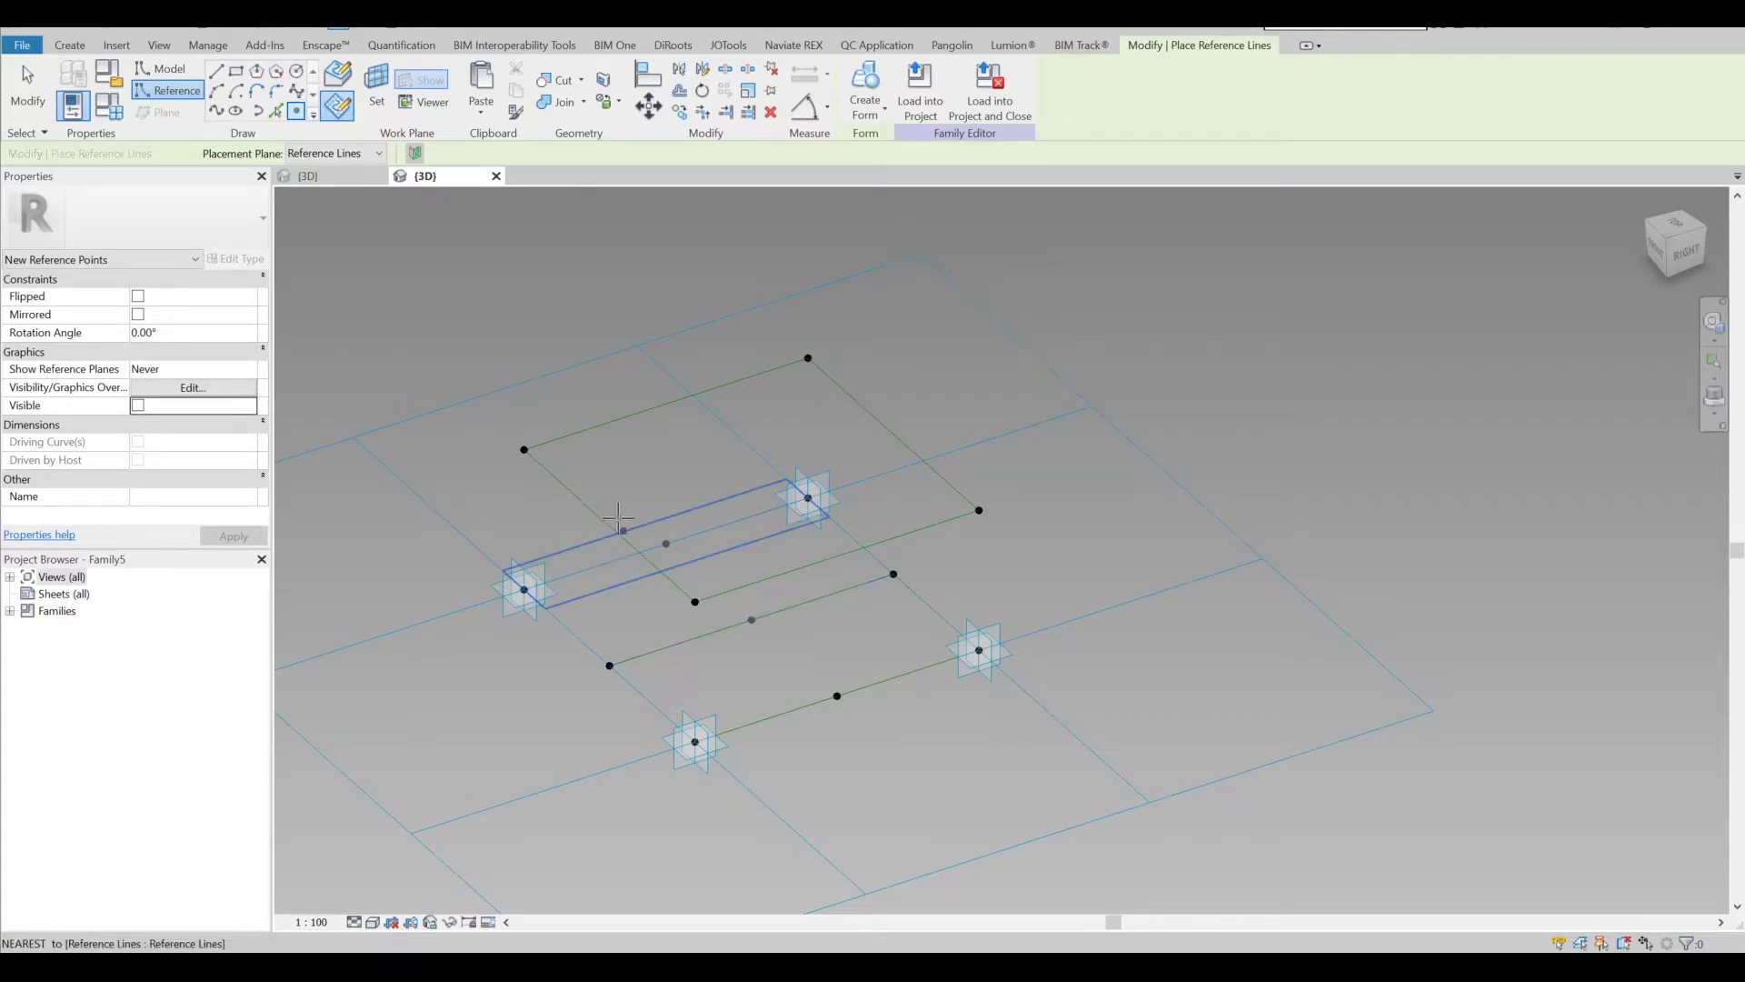
- Join the centre reference point to the midpoints of the other two opposite edges with two reference lines through points
key(Escape)
shift+middle_drag(783, 643, 775, 419)
drag(771, 409, 849, 561)
click(216, 110)
click(139, 442)
drag(808, 680, 884, 519)
click(216, 110)
click(138, 442)
key(Escape)
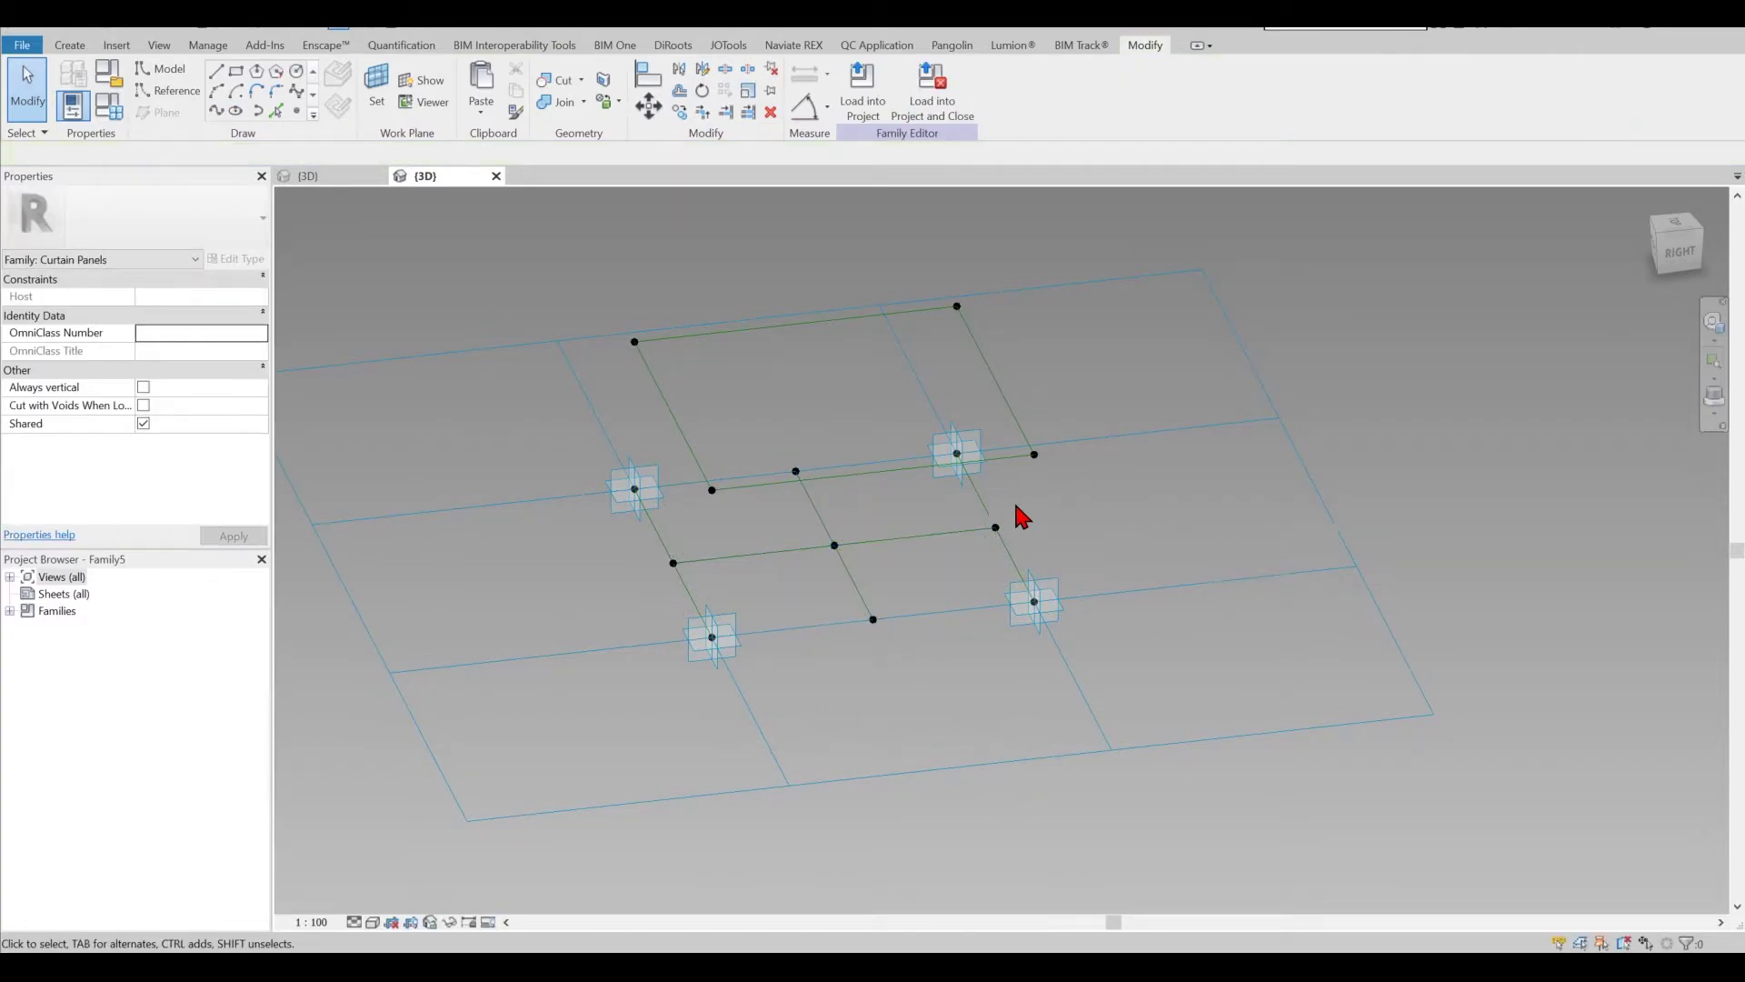
- Try moving the centre reference point downward to test its connected reference lines, and undo the move
click(835, 546)
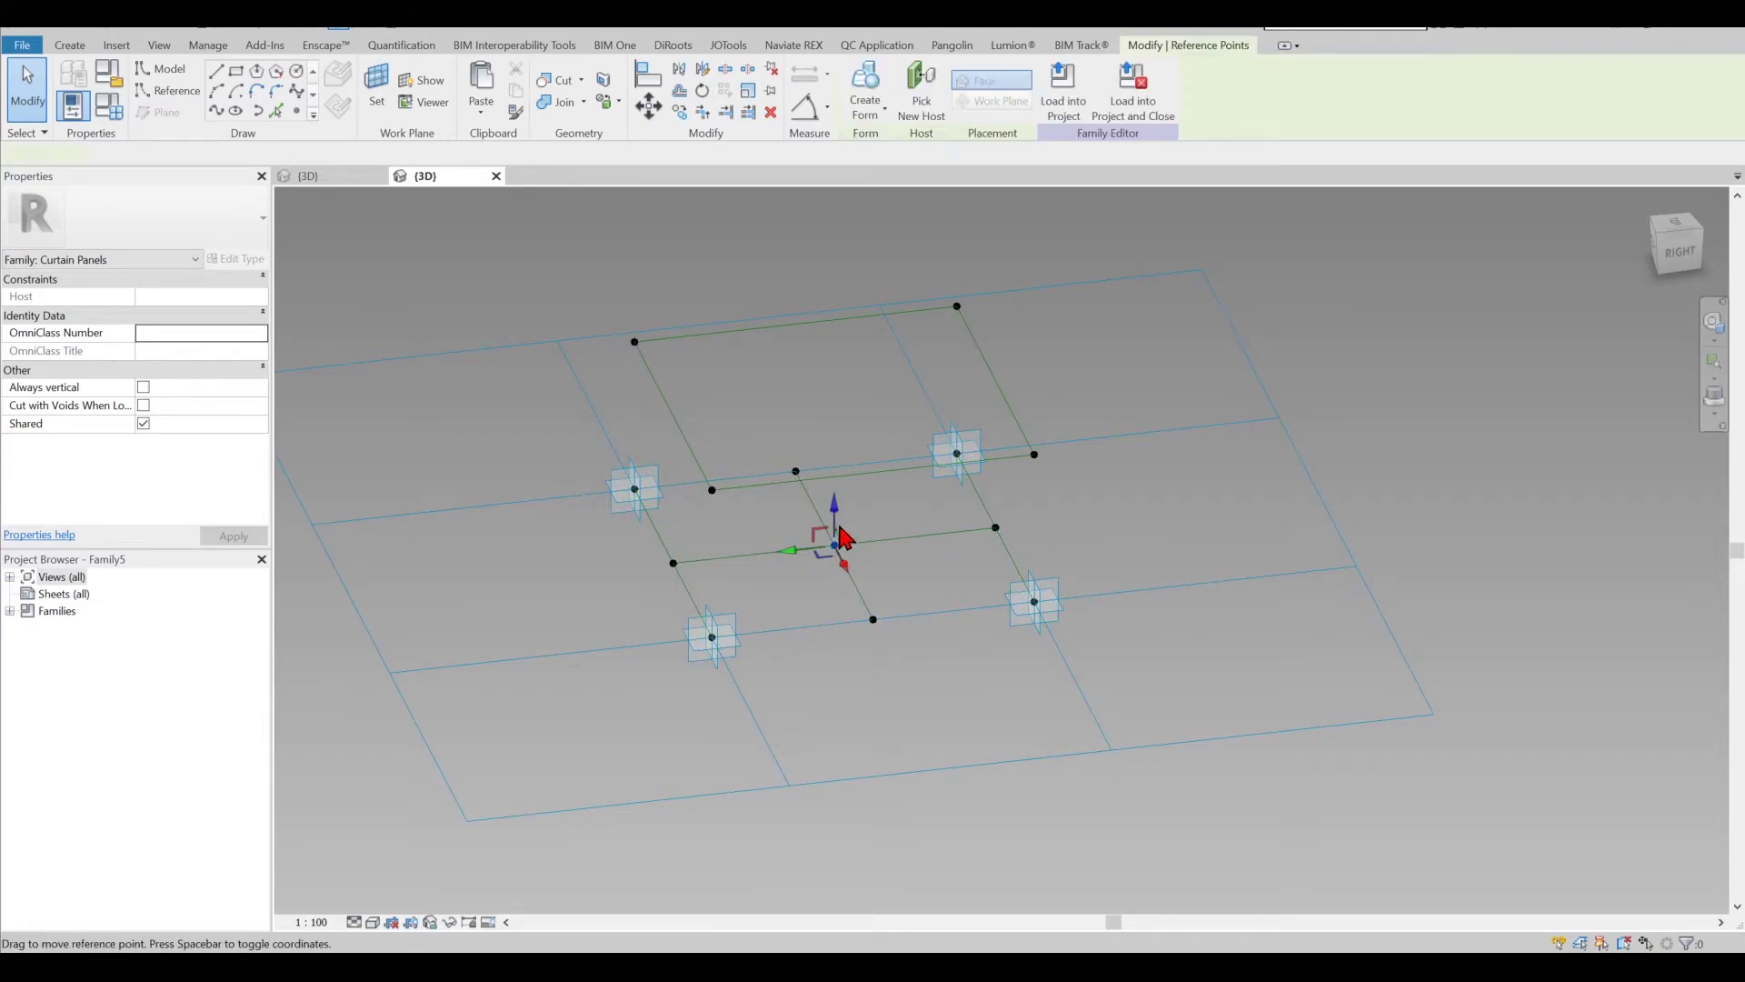
click(933, 571)
shift+middle_drag(933, 570, 994, 616)
shift+middle_drag(799, 584, 845, 495)
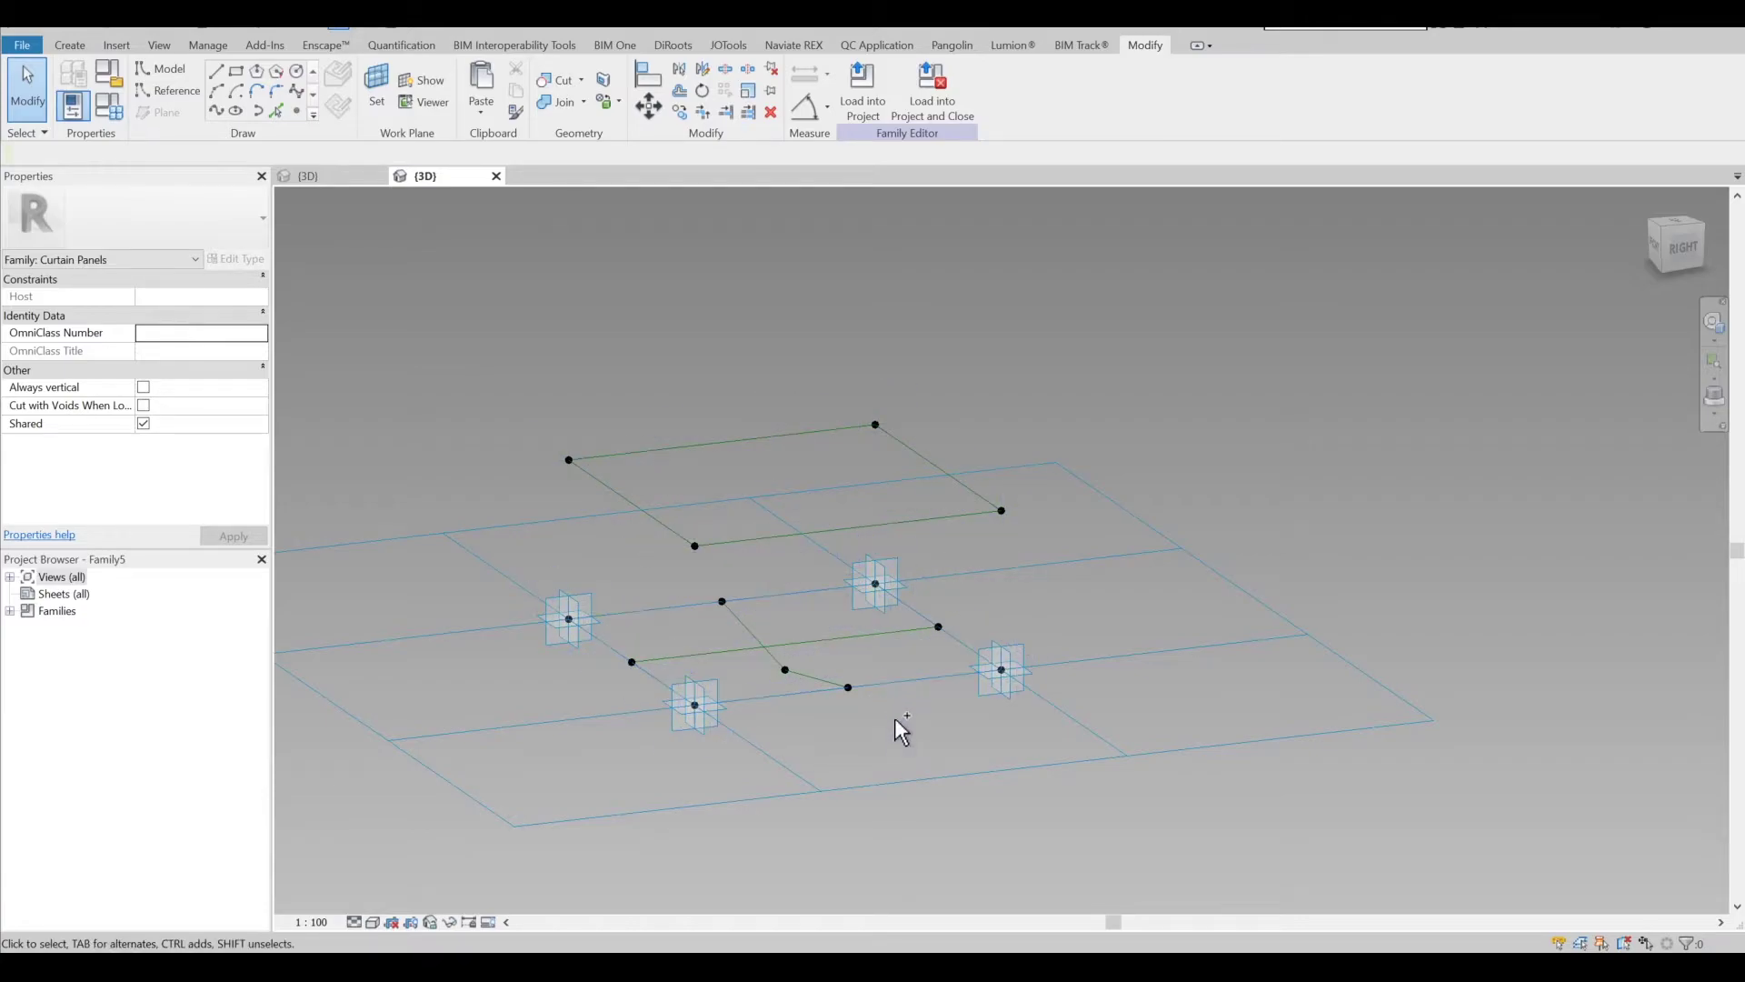
key(ctrl+z)
- Try moving Placement Point 2 vertically to test how the attached geometry follows, and undo the move
click(698, 699)
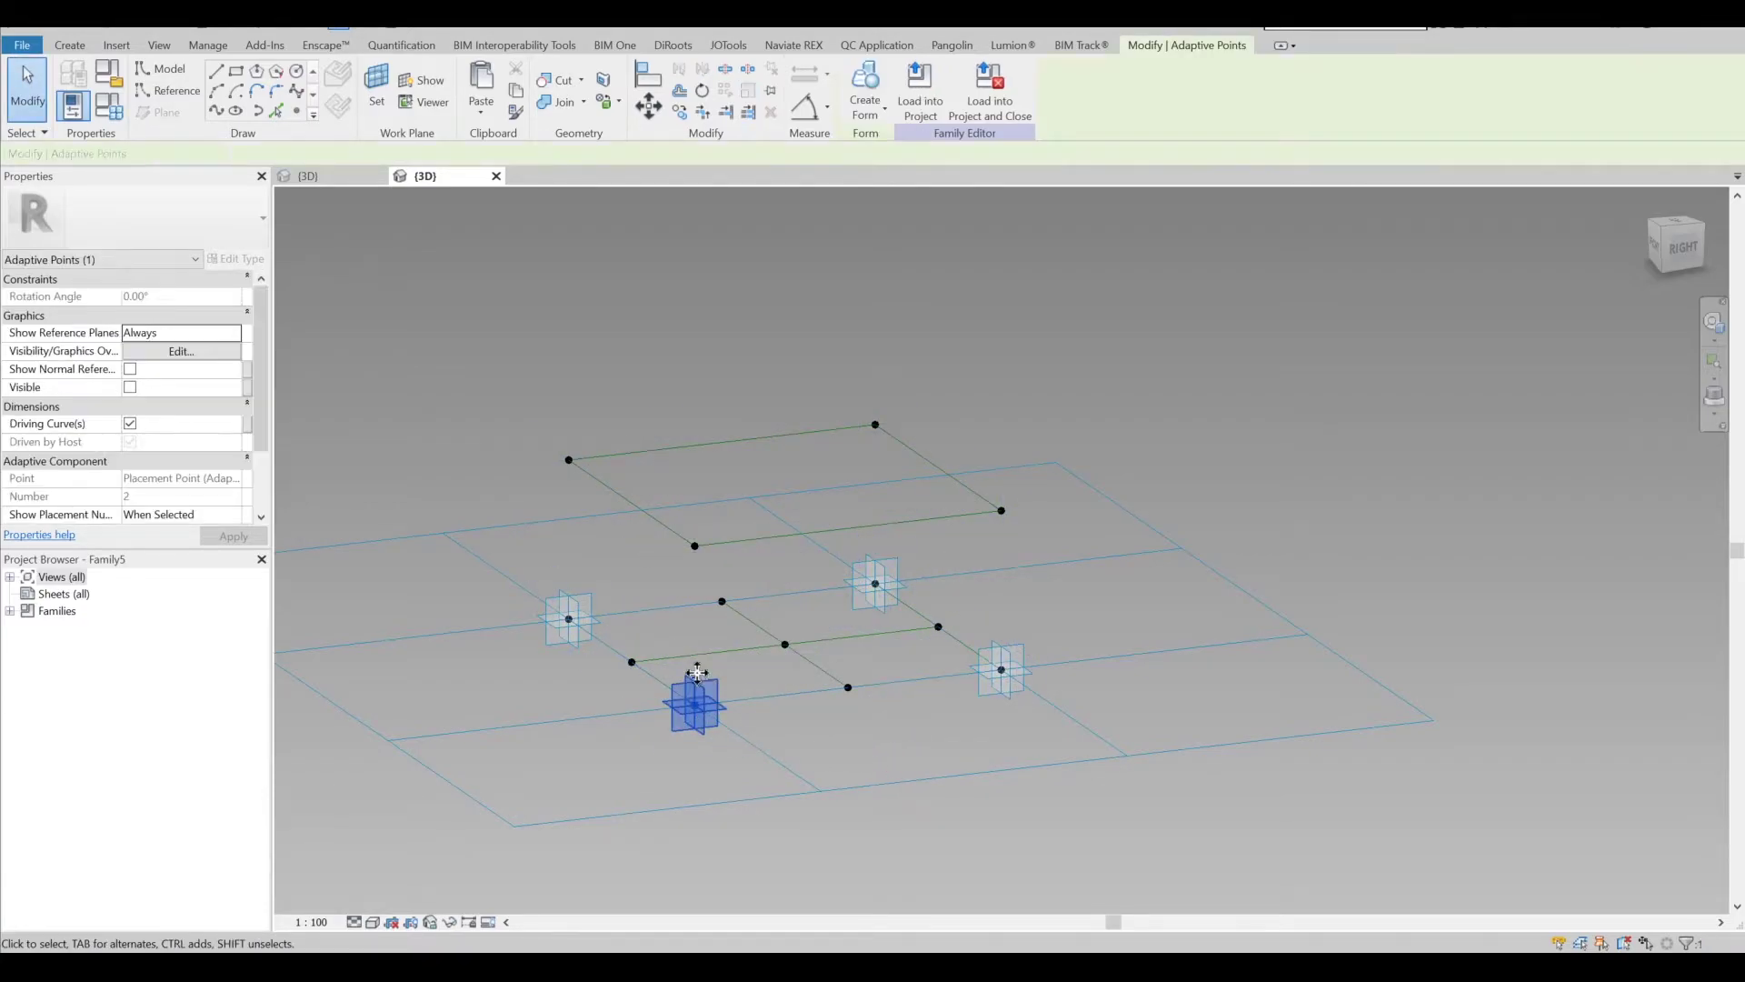
drag(696, 674, 701, 740)
mouse_move(898, 720)
shift+middle_down()
mouse_move(1127, 631)
mouse_move(1200, 643)
mouse_move(1107, 732)
mouse_move(914, 766)
mouse_move(791, 615)
mouse_move(821, 592)
mouse_move(908, 728)
shift+middle_up()
key(ctrl+z)
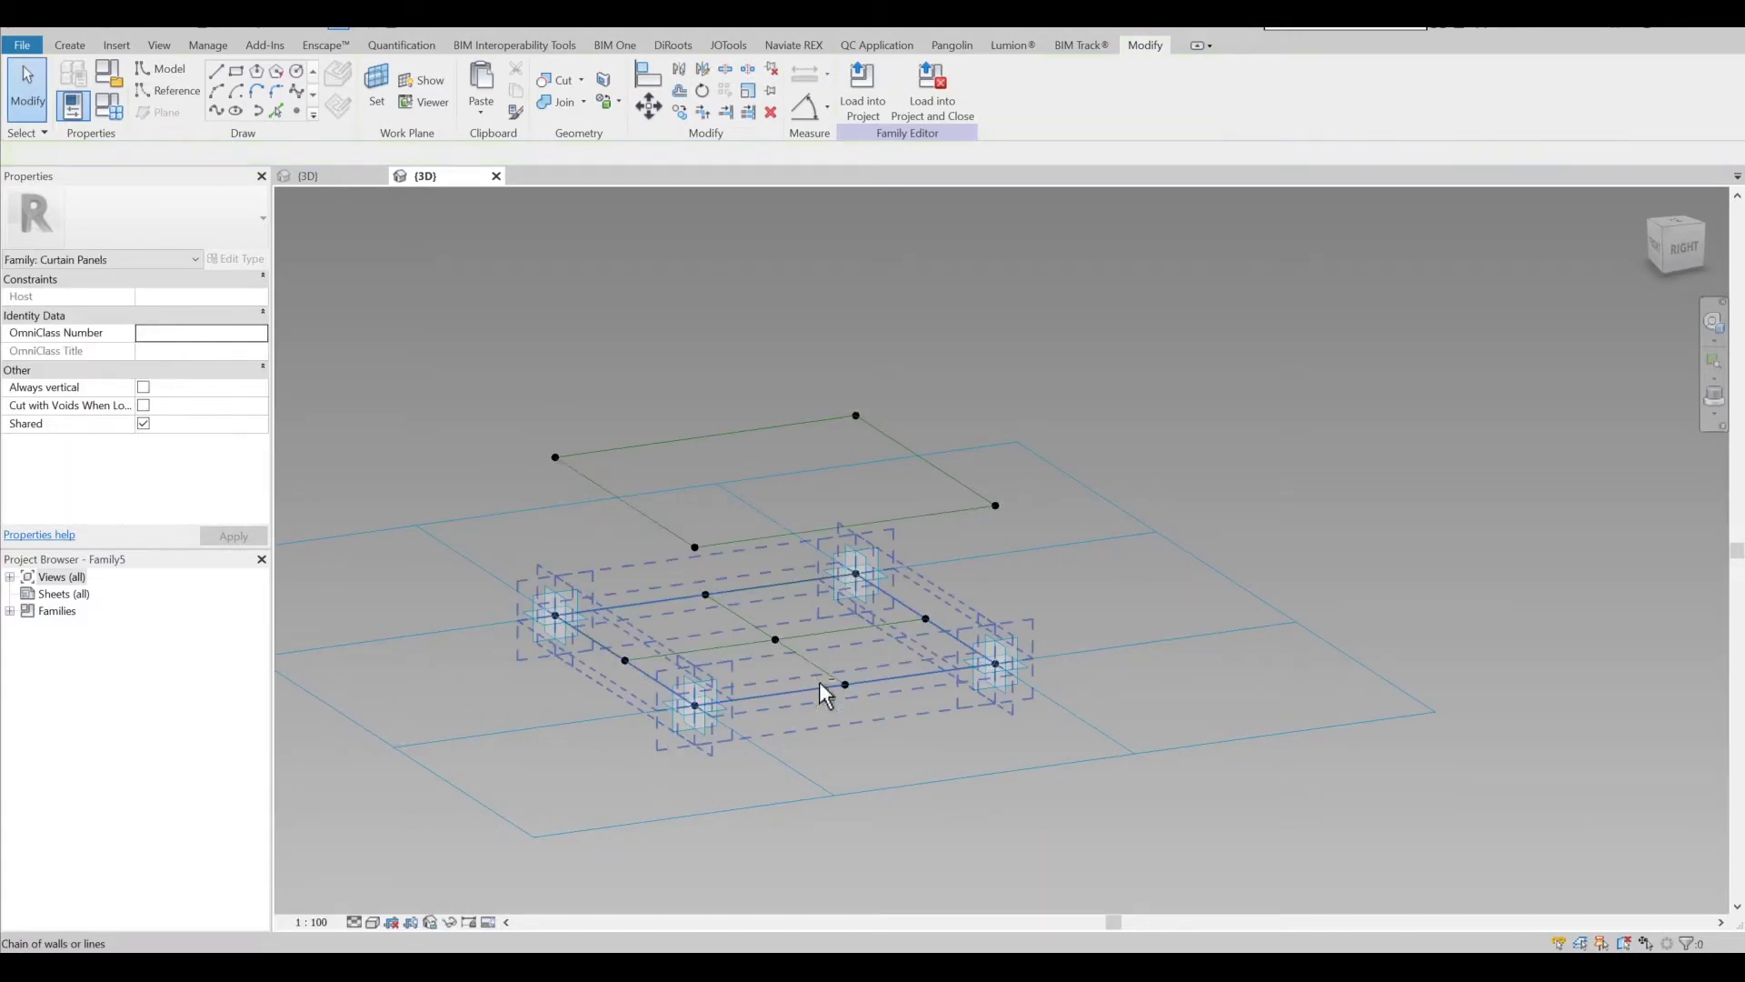
- Try deleting the reference line that crosses the centre point between edges 1–2 and 3–4, and undo each deletion
shift+middle_drag(819, 682, 828, 584)
scroll(828, 584, up, 3)
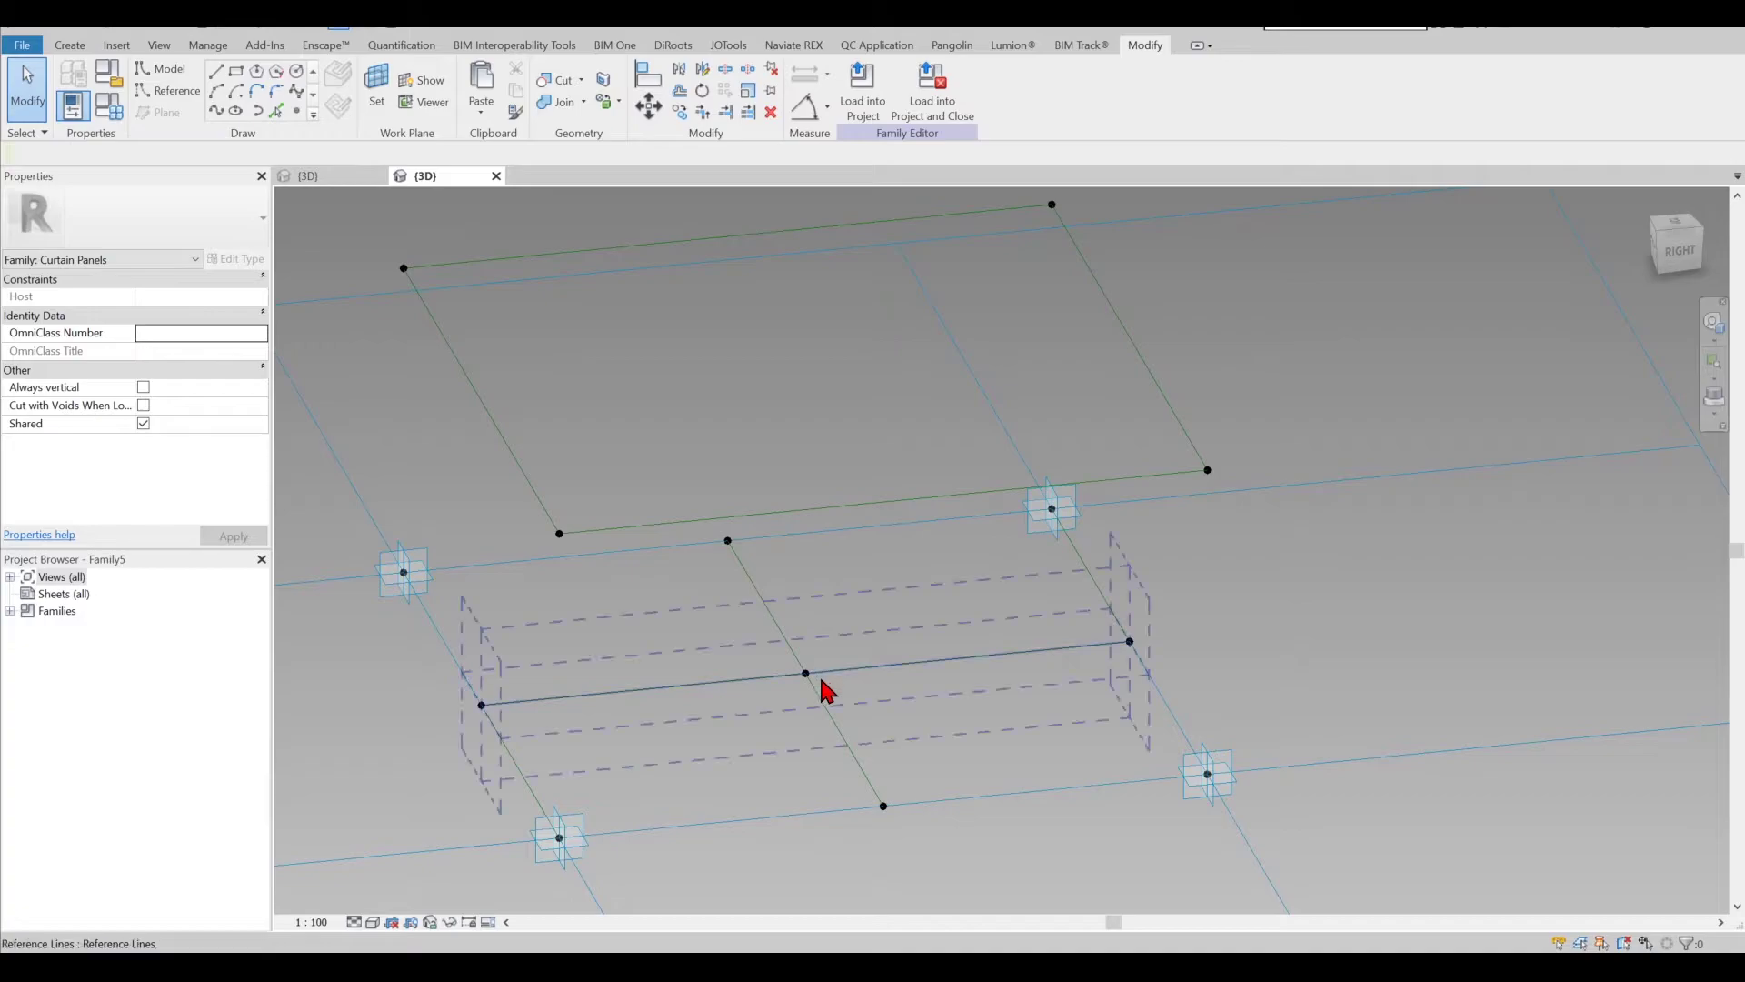
click(709, 688)
key(Delete)
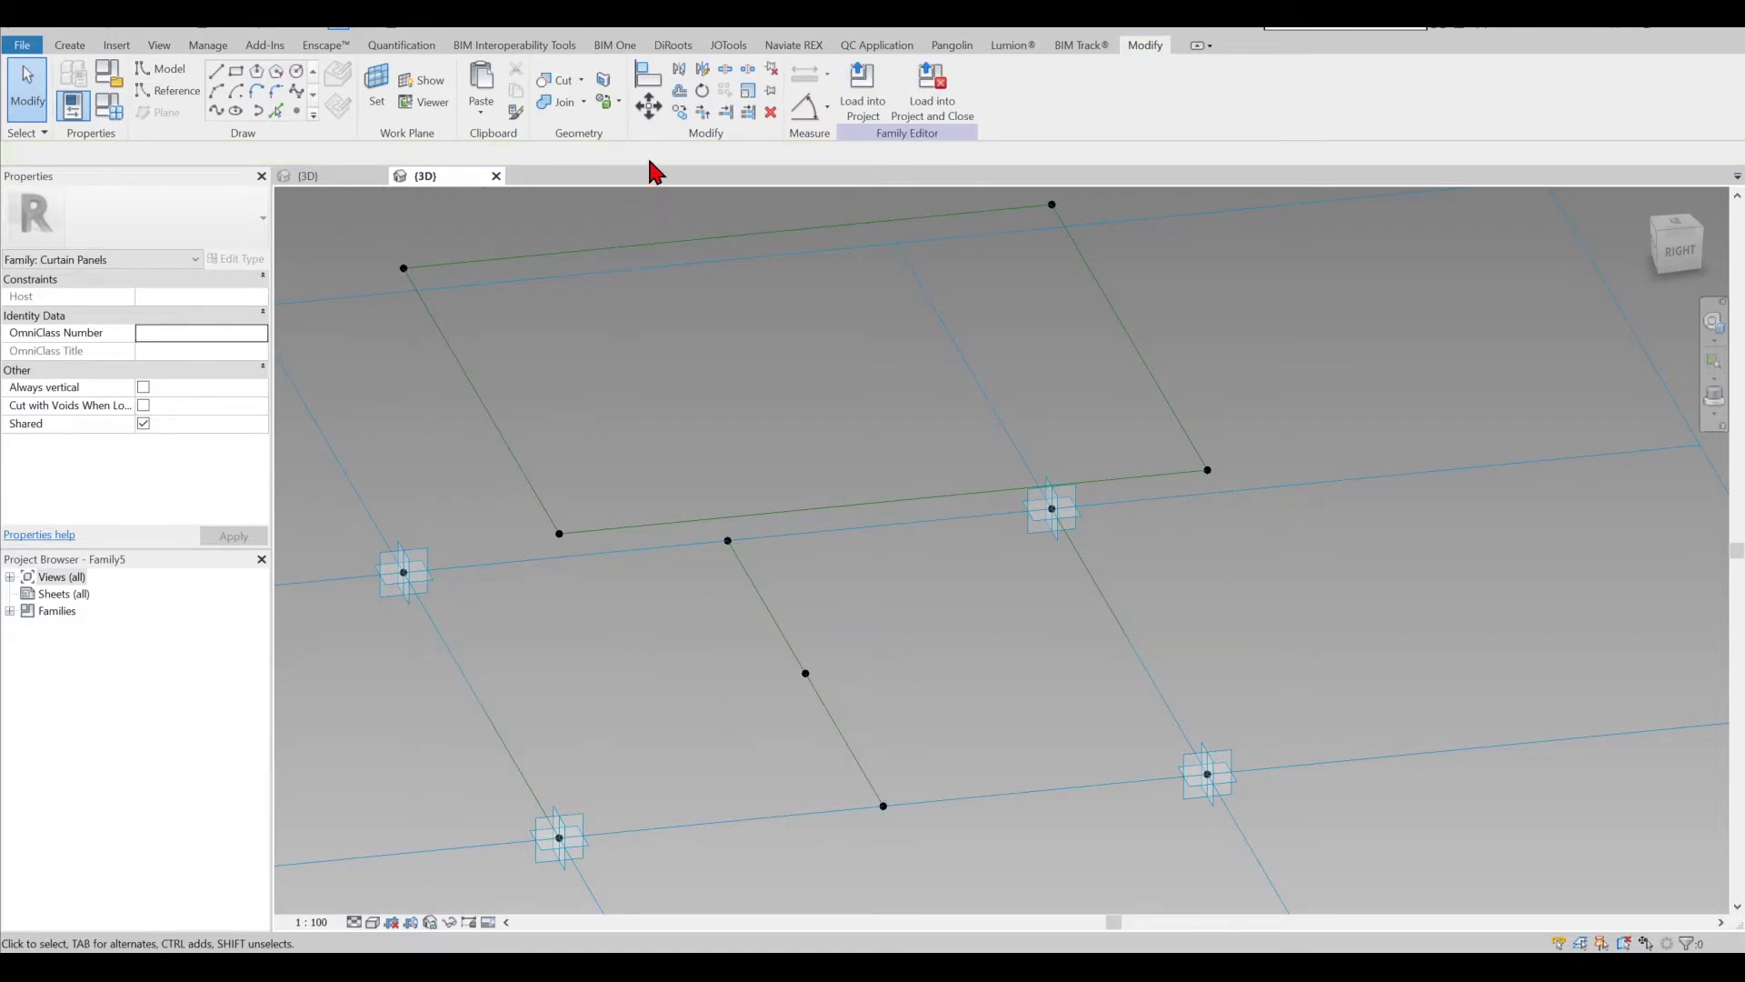
key(w)
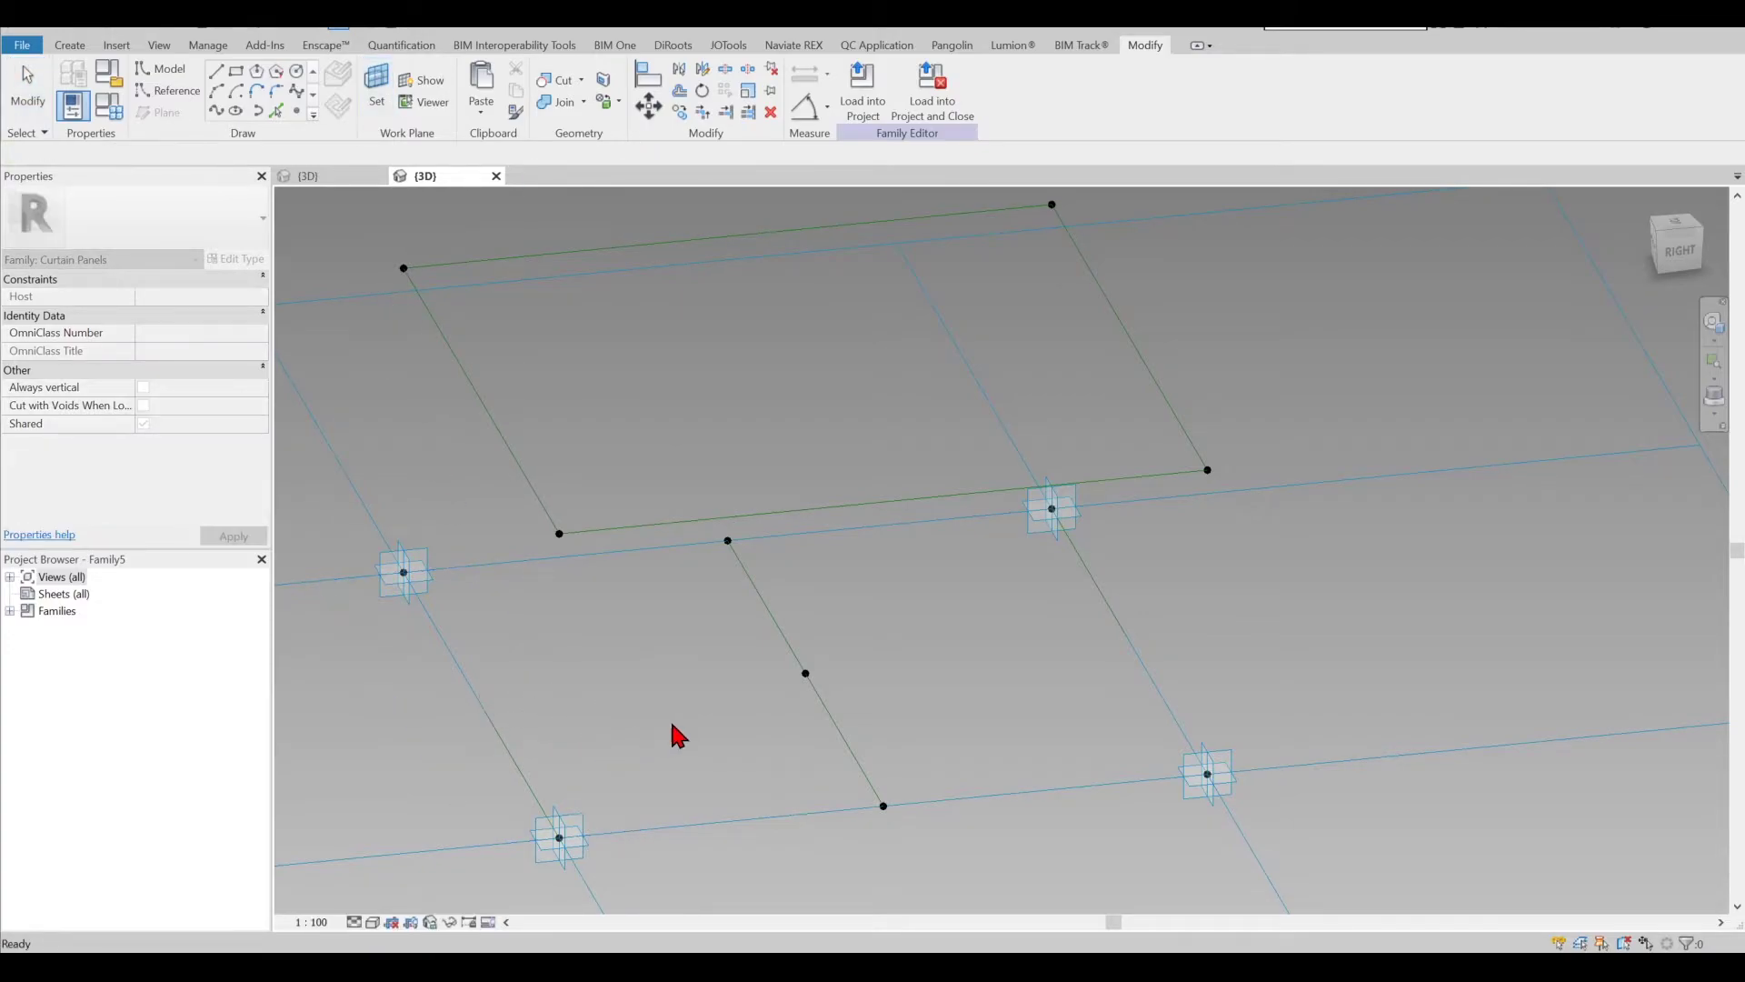
key(Escape)
key(Escape)
key(ctrl+z)
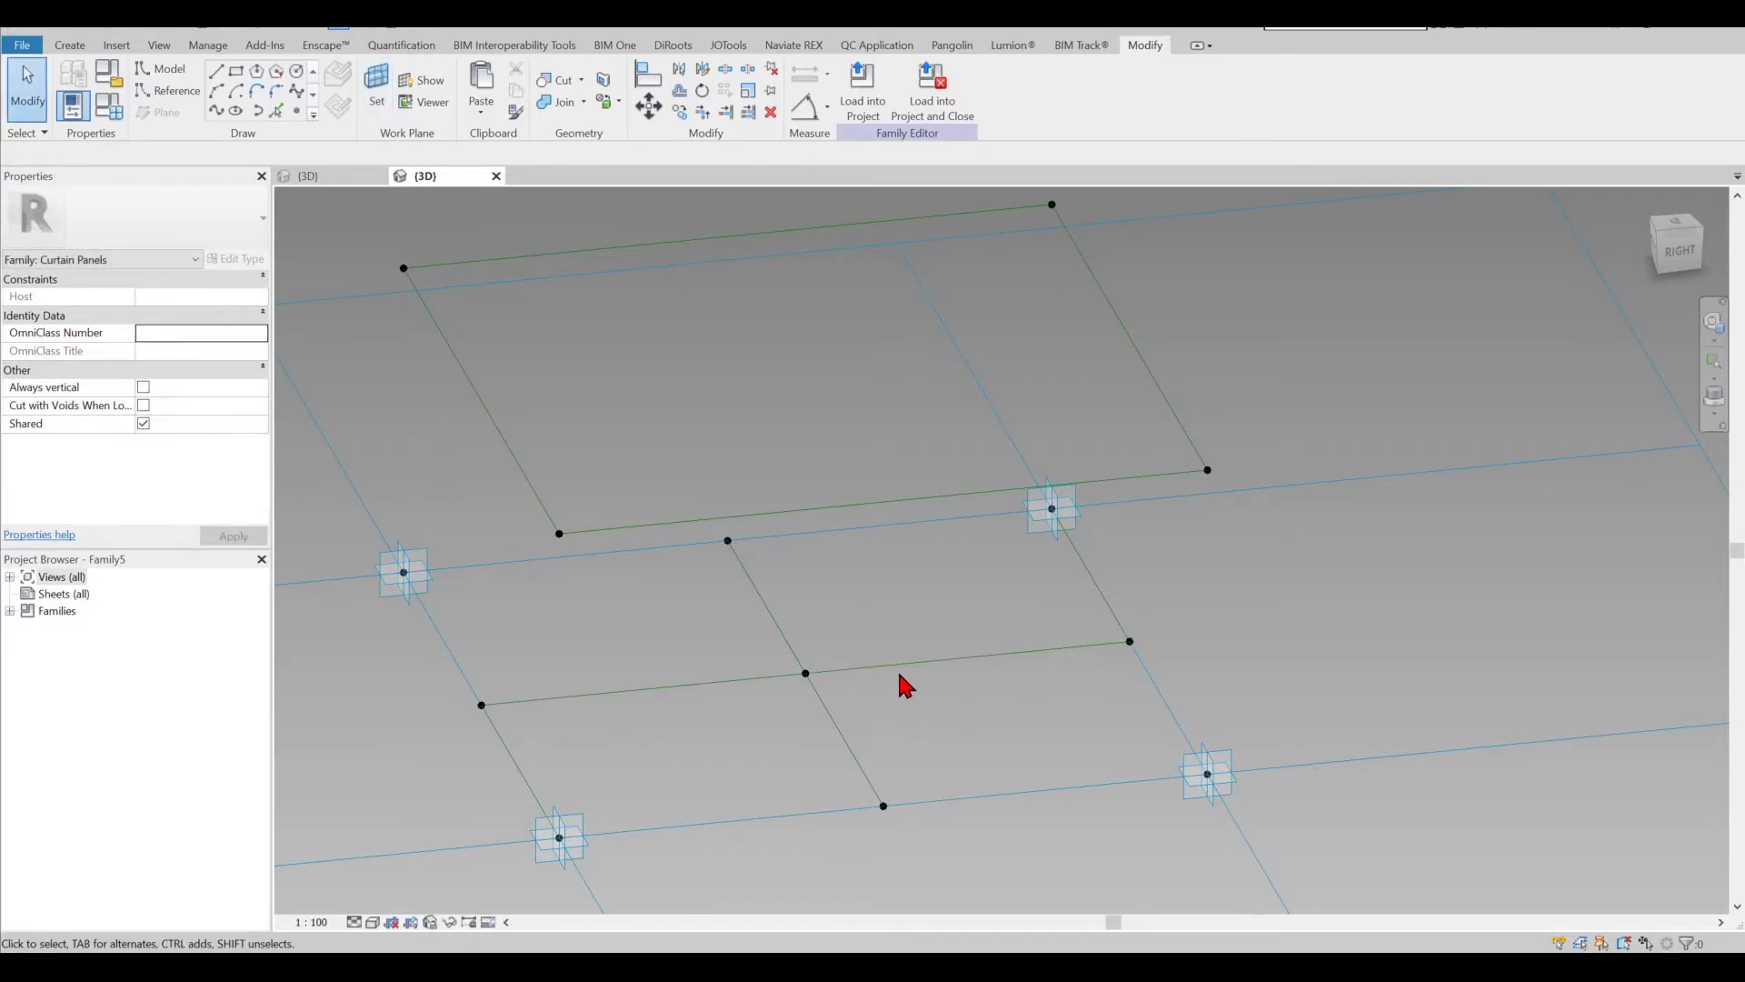
click(899, 673)
key(Delete)
key(ctrl+z)
- Delete the reference line running through the centre point between the midpoints of edges 1–2 and 3–4
click(718, 700)
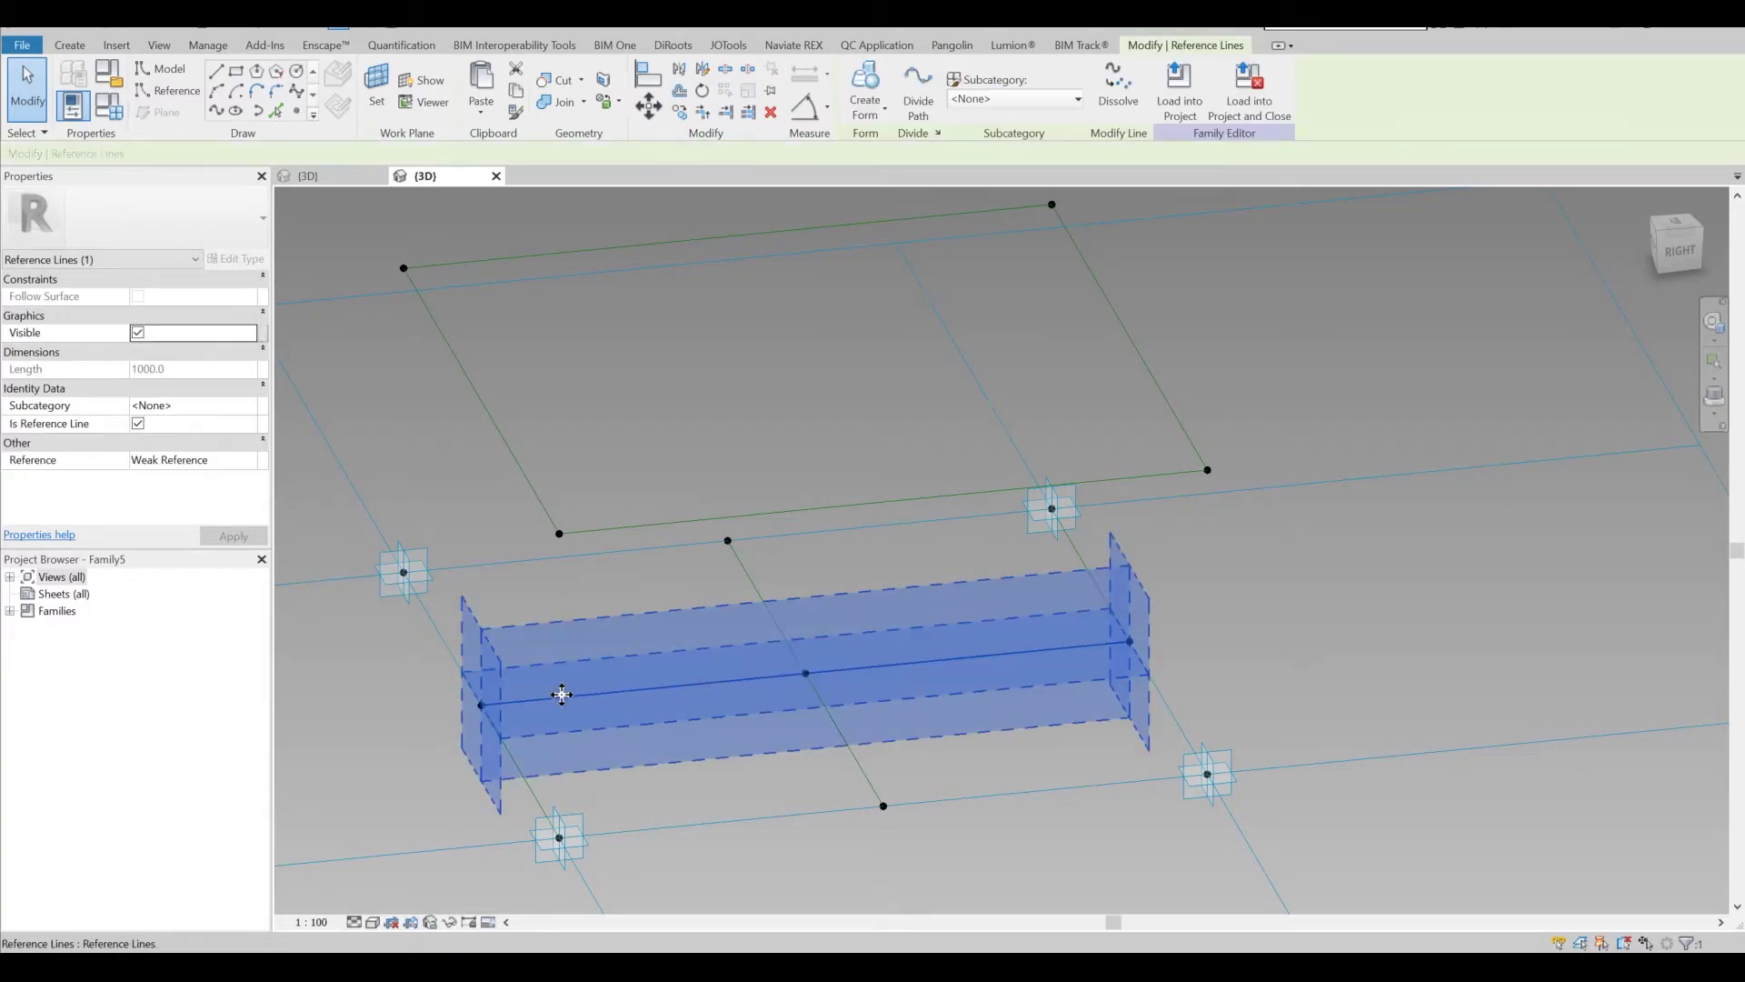
key(Delete)
click(297, 111)
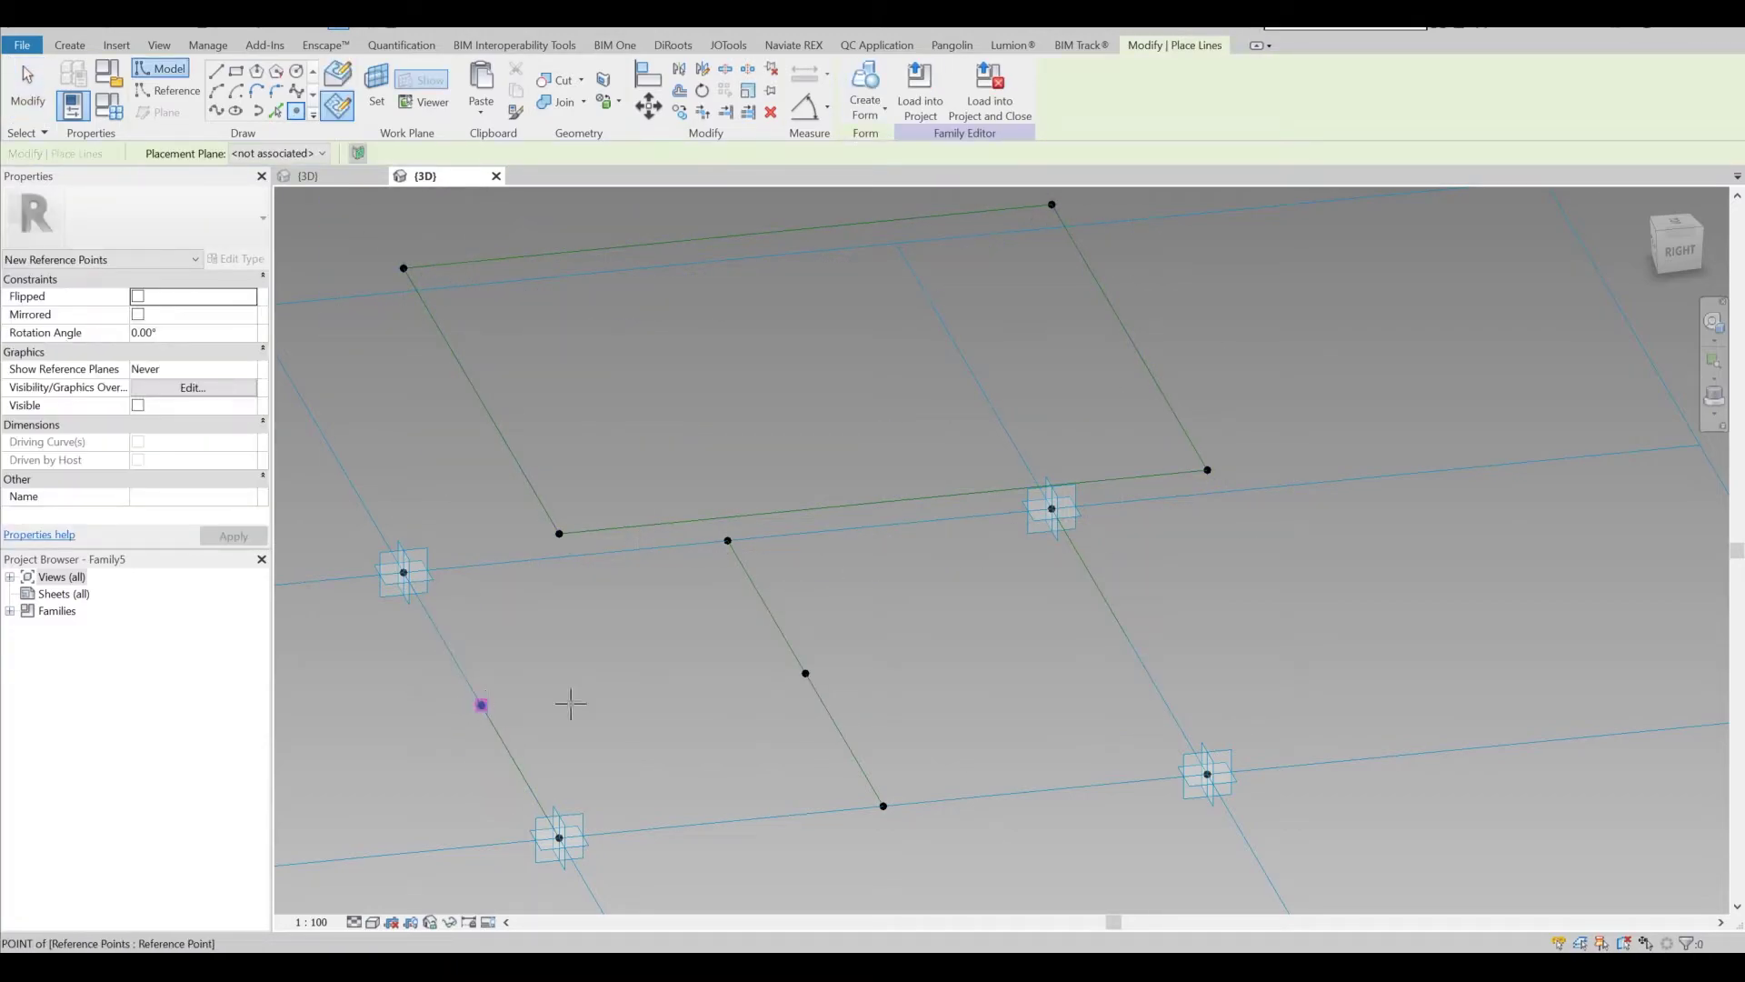
key(Escape)
drag(433, 678, 1114, 730)
drag(371, 631, 1149, 705)
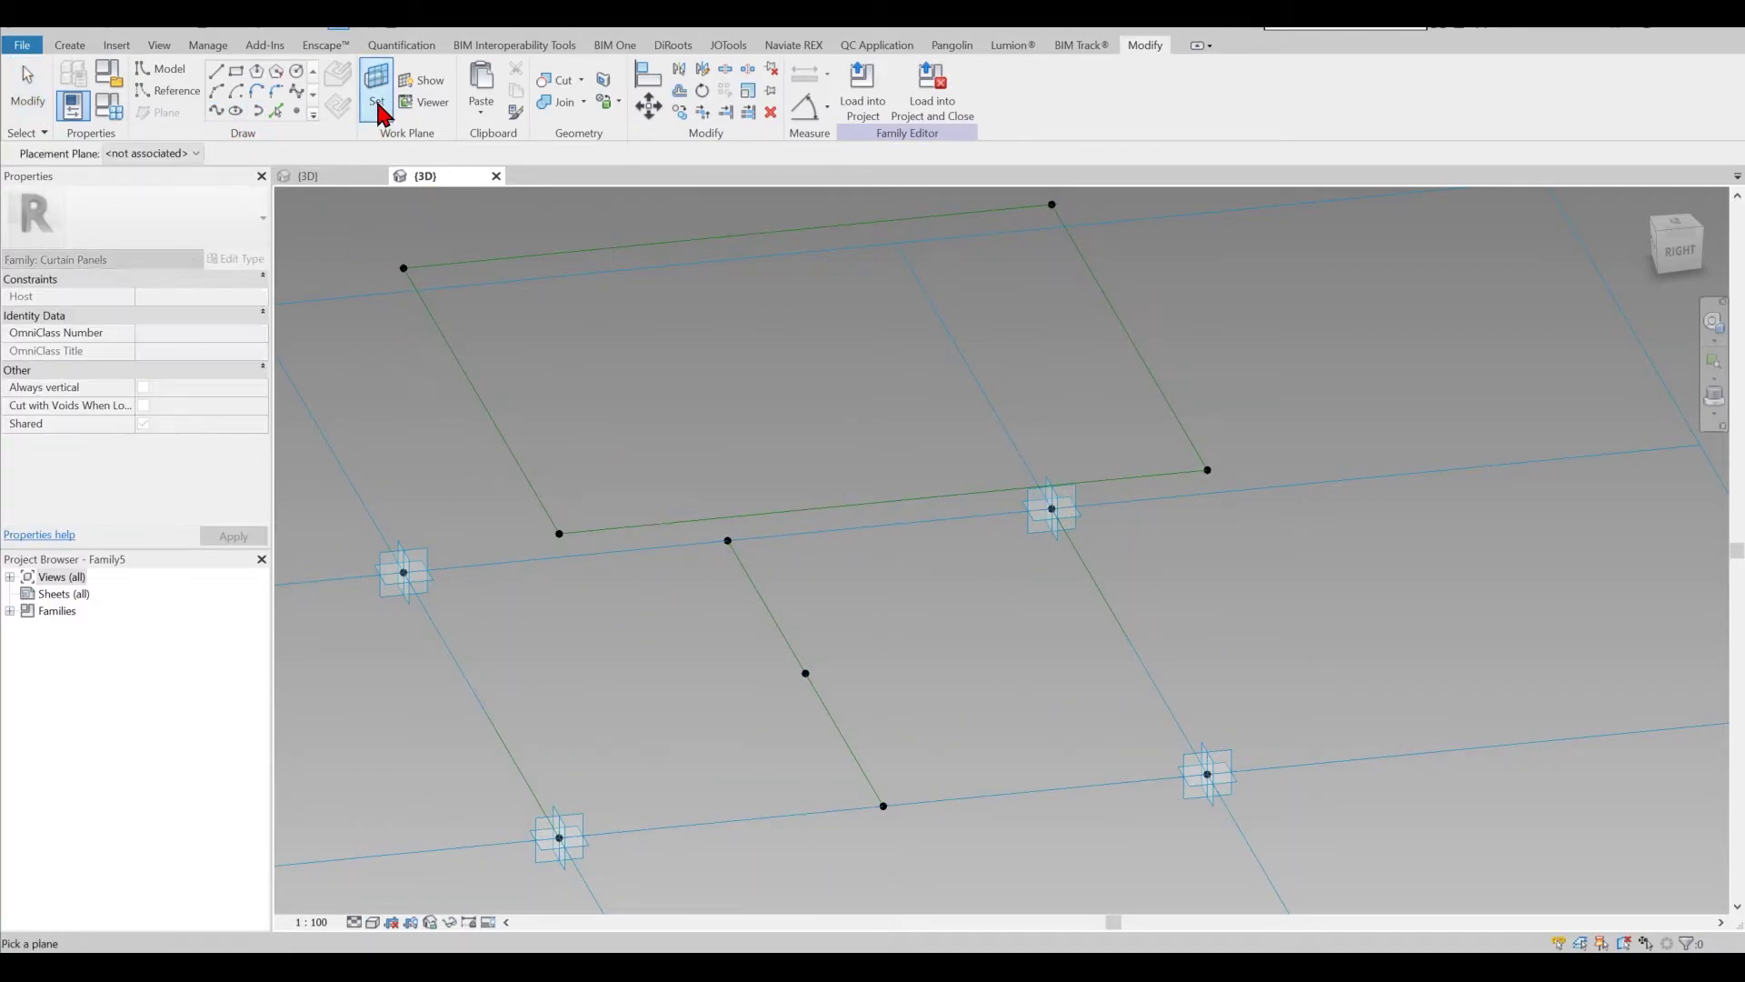
- Place reference points at the midpoints of the edges between Placement Points 1–2 and 3–4
click(297, 111)
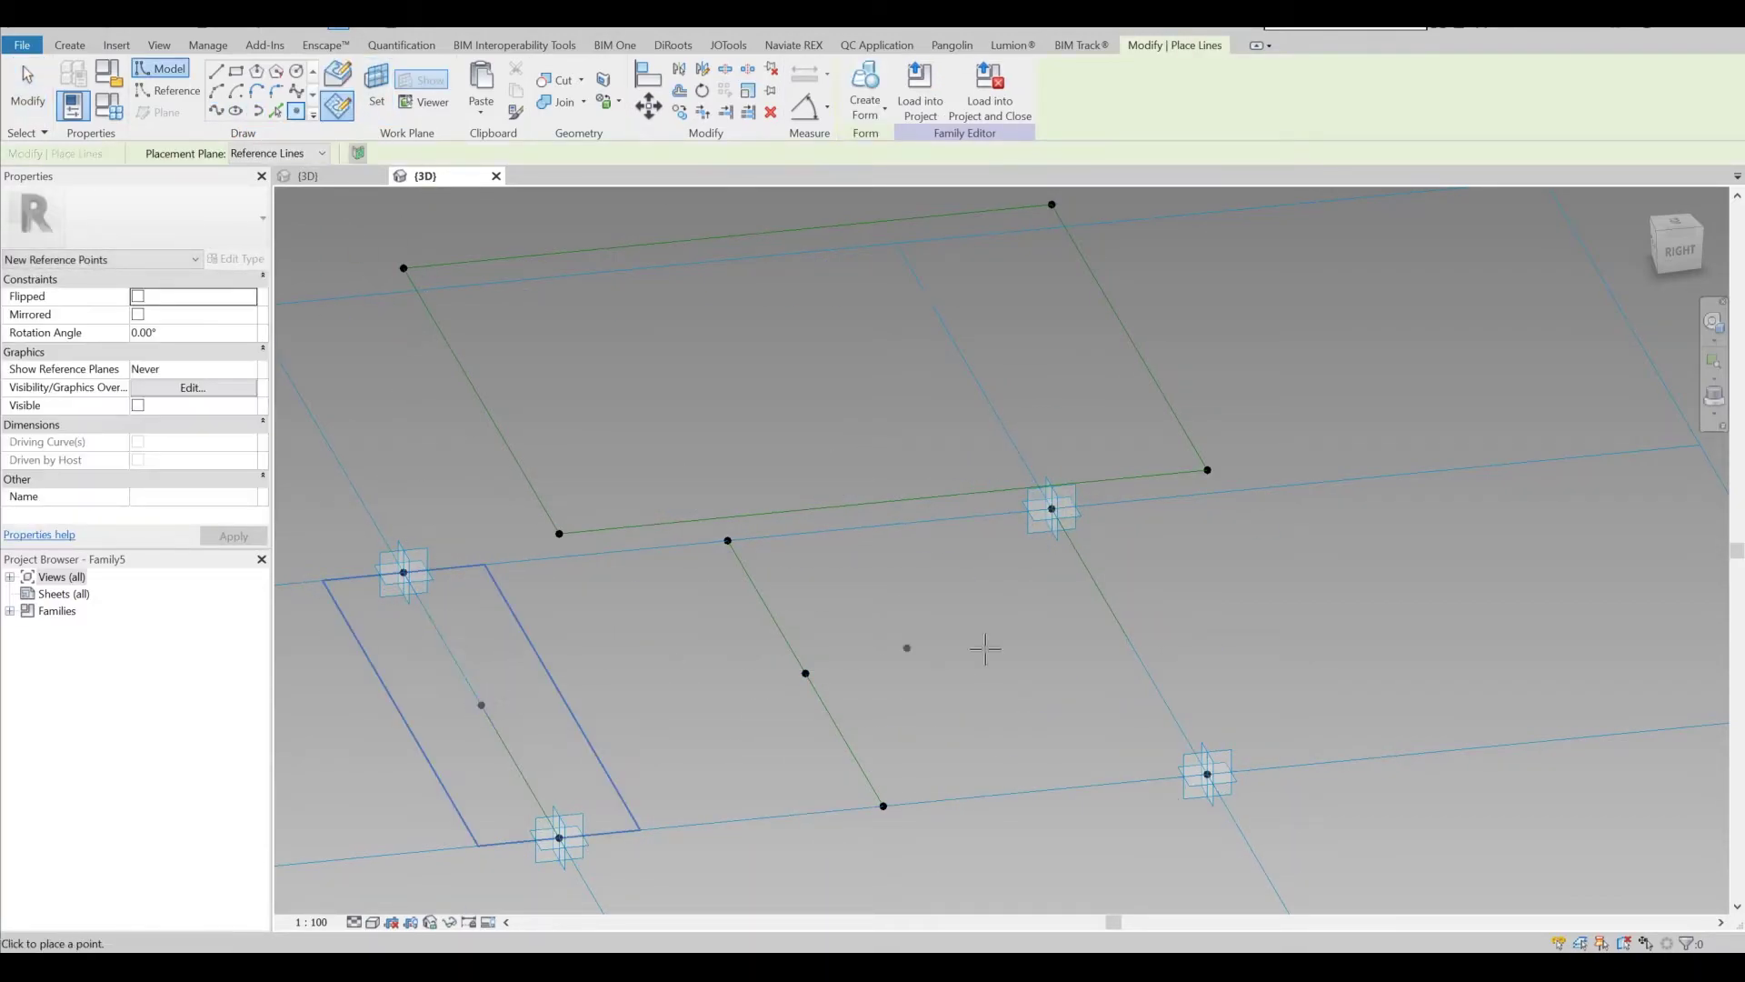
click(385, 99)
click(1116, 622)
click(296, 111)
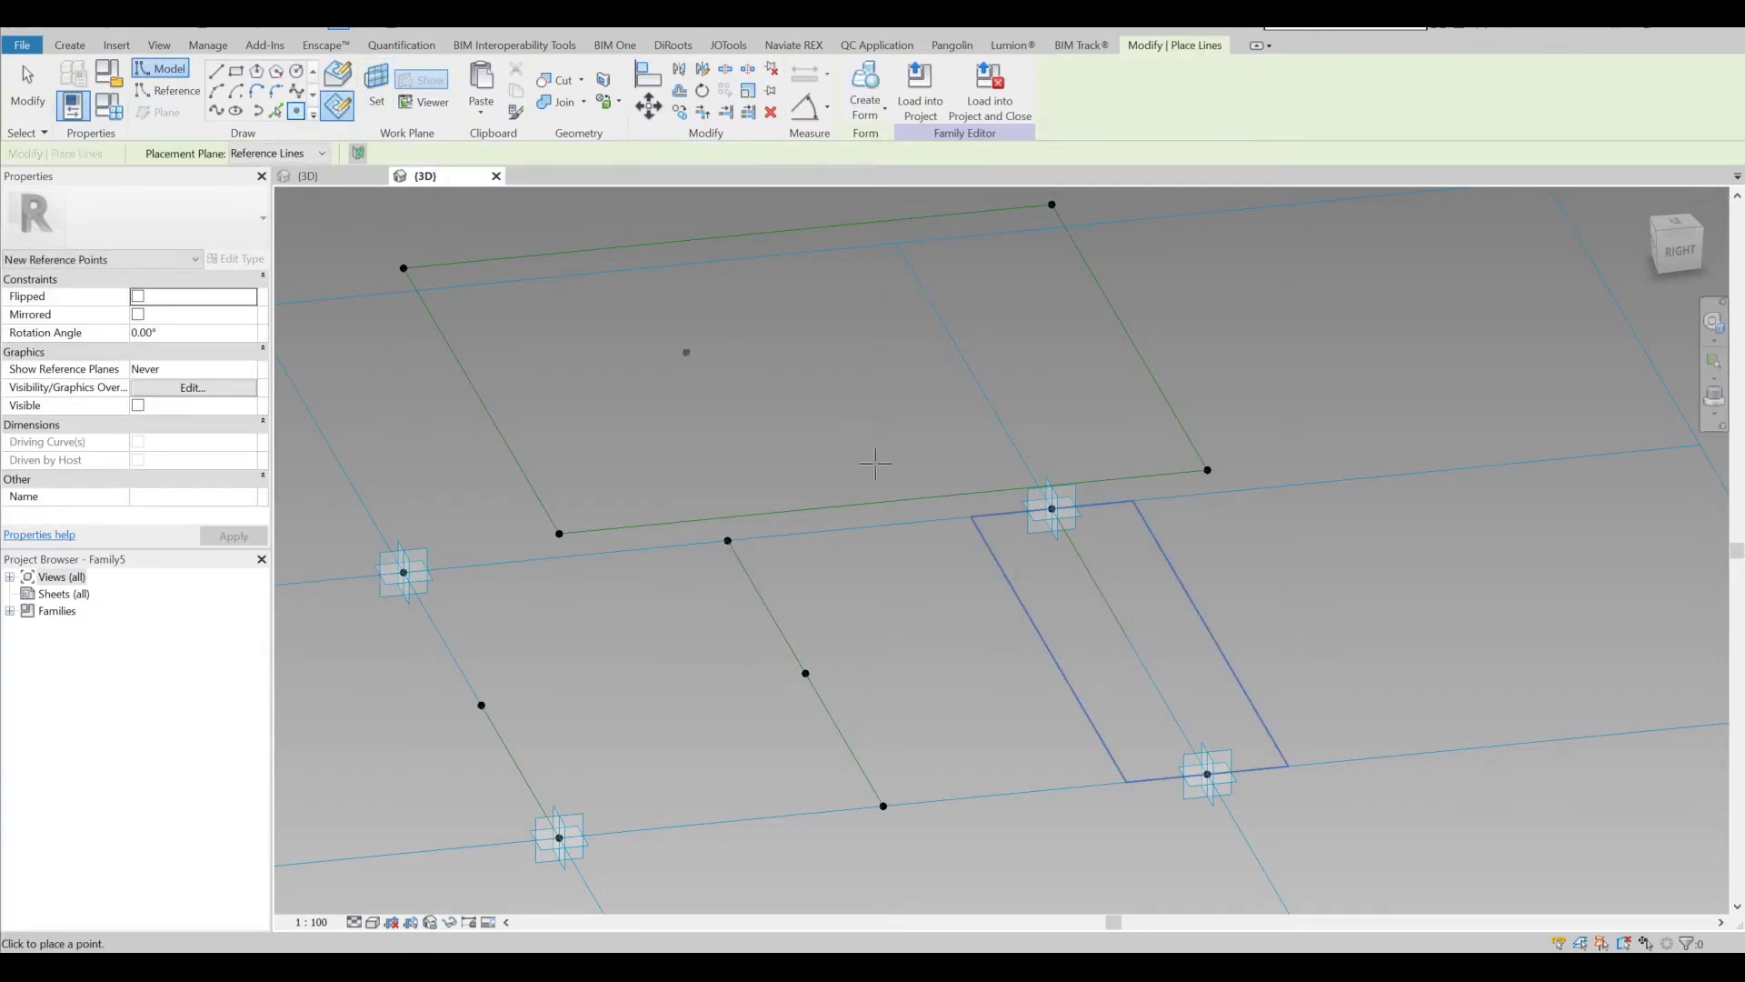
click(1130, 646)
key(Escape)
key(Escape)
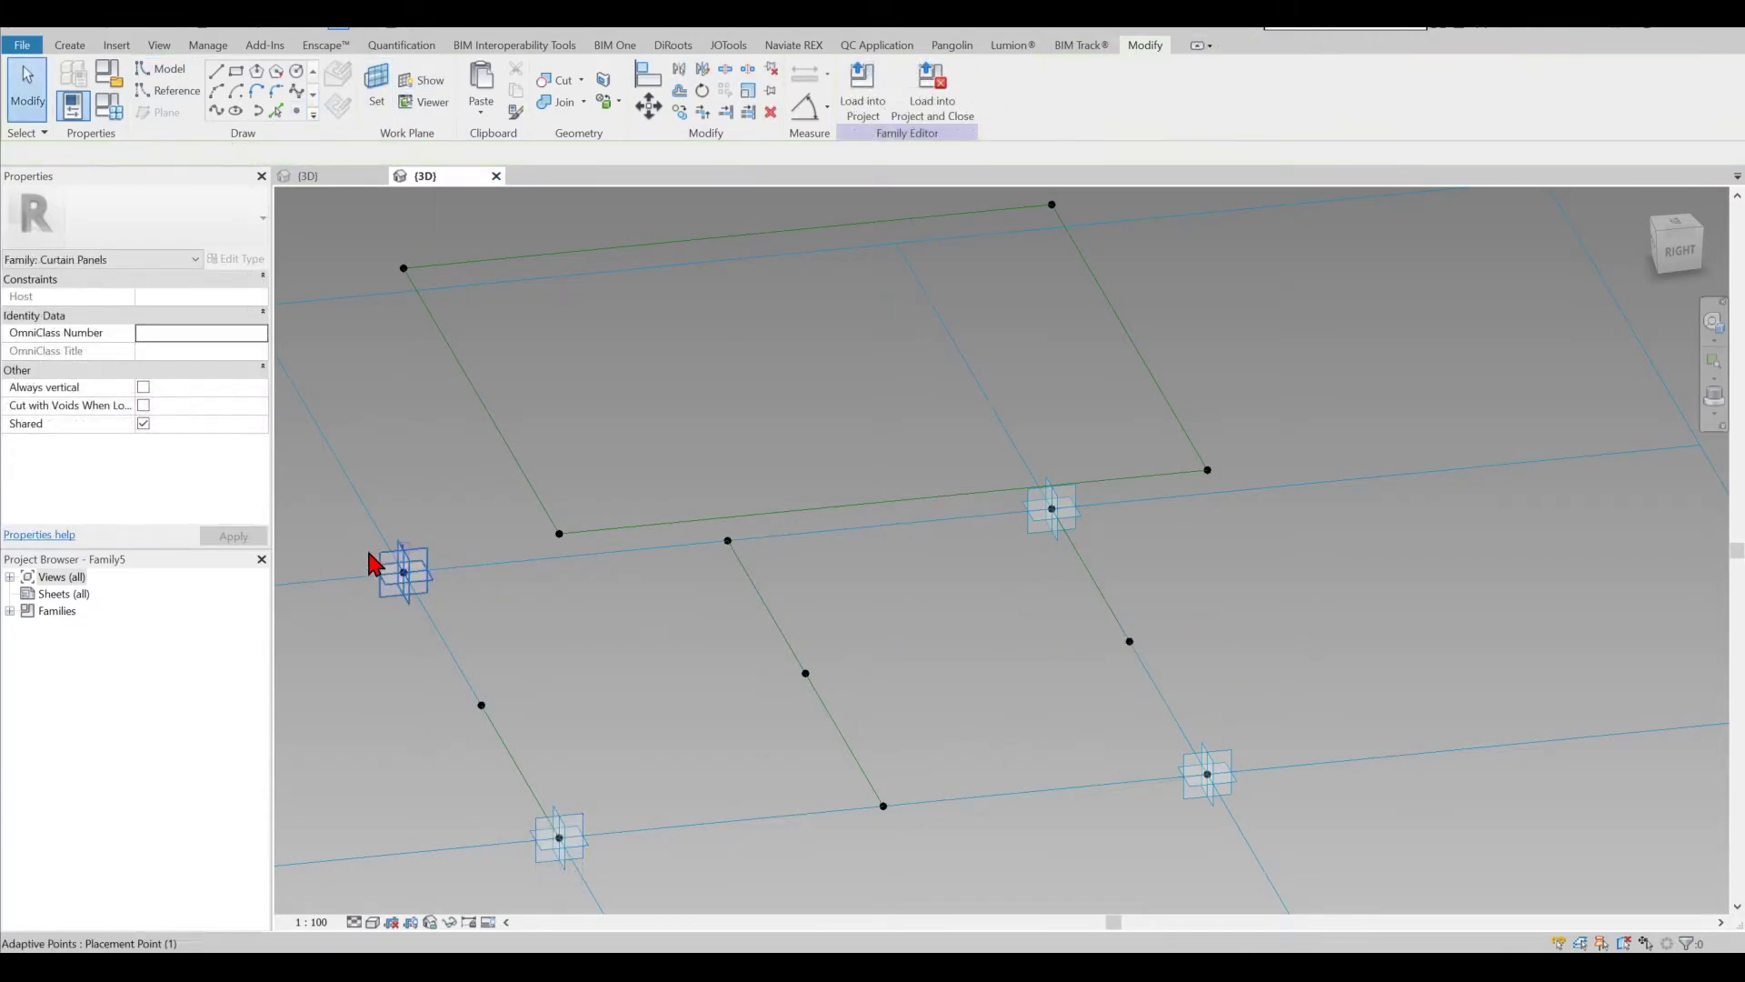
- Draw a spline reference line through the edge 1–2 midpoint, the centre point and the edge 3–4 midpoint
ctrl+drag(771, 650, 845, 709)
ctrl+drag(1025, 588, 1171, 674)
click(218, 111)
click(138, 443)
click(1067, 709)
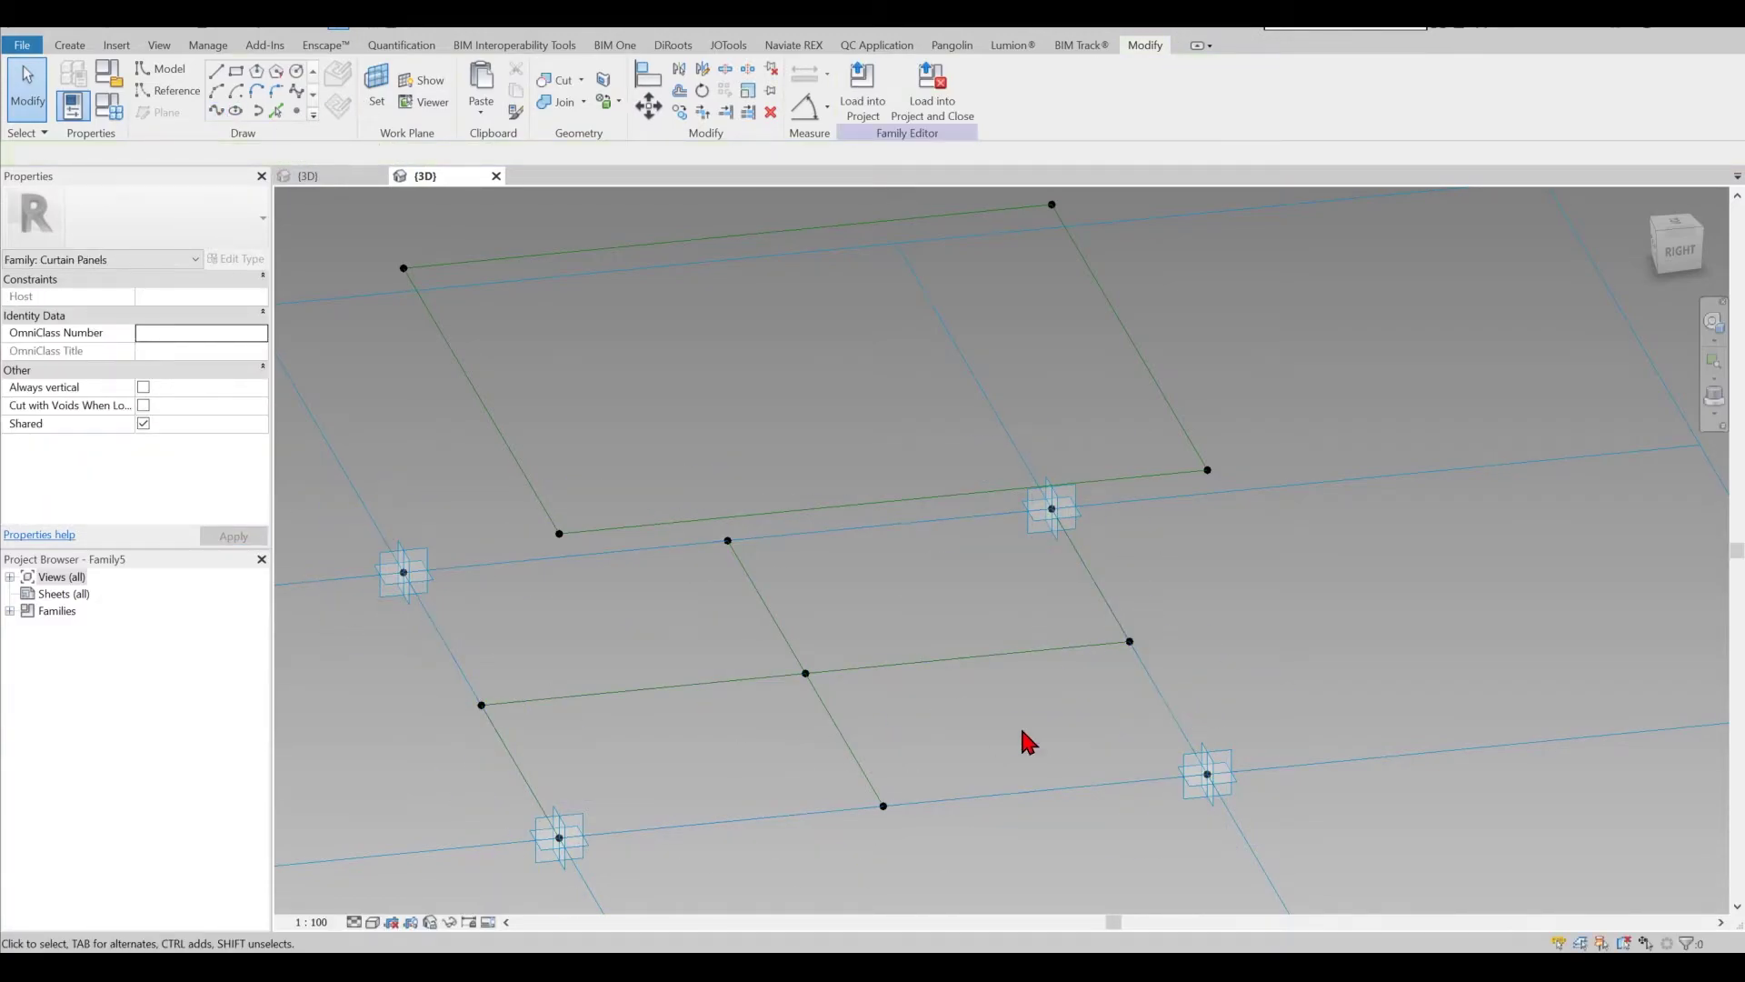
- Try moving Placement Point 2 and the centre point vertically to test the new reference line, and undo the moves
click(559, 823)
click(693, 768)
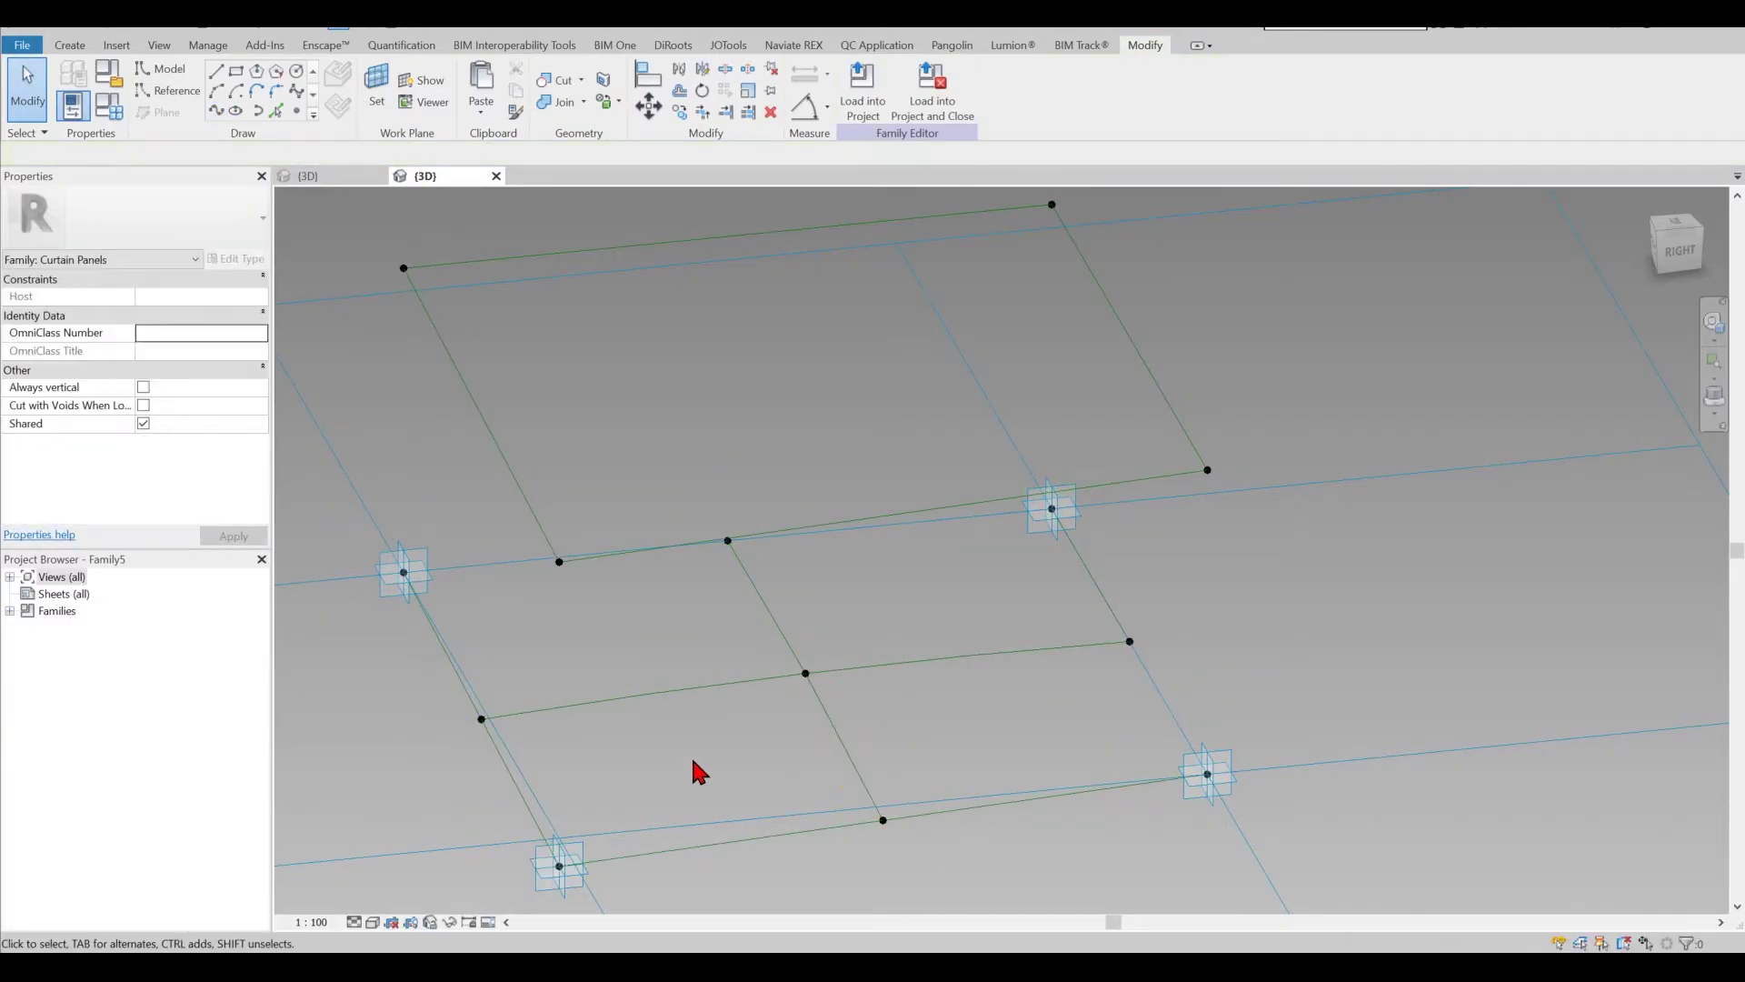
click(807, 671)
drag(809, 654, 809, 682)
click(870, 615)
key(ctrl+z)
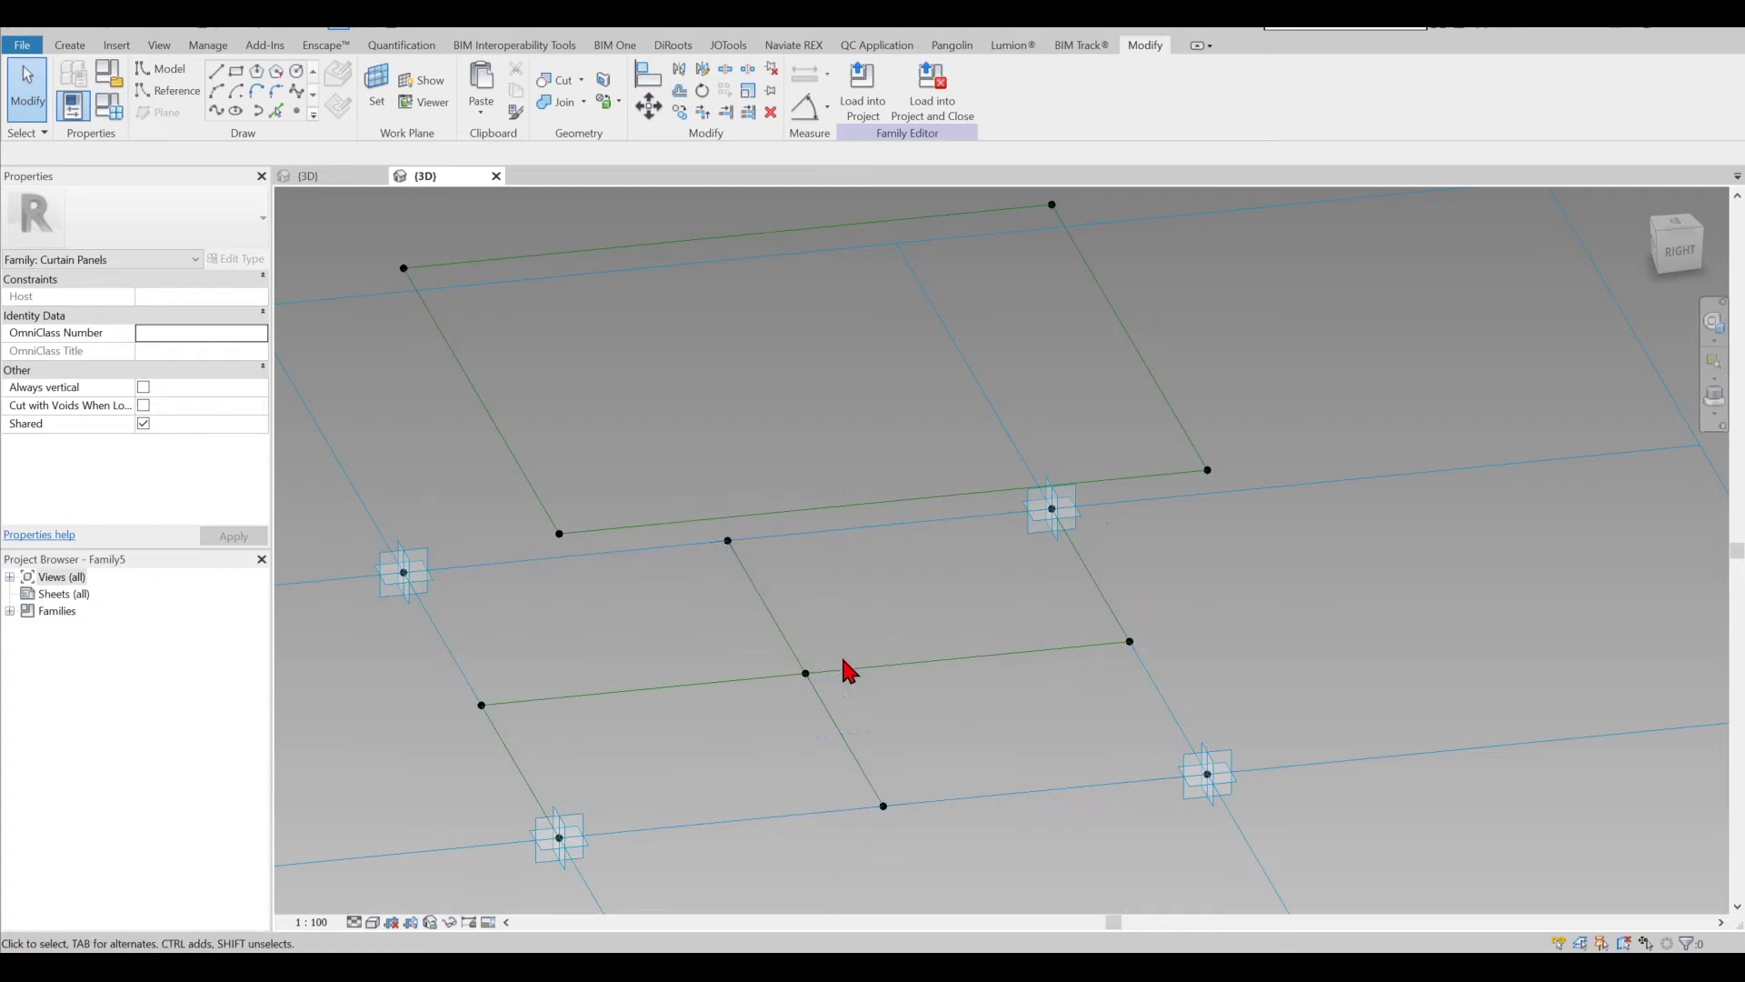
- Try moving the centre reference point downward to test how both crossing reference lines bend, and undo the move
click(807, 675)
drag(808, 638, 808, 676)
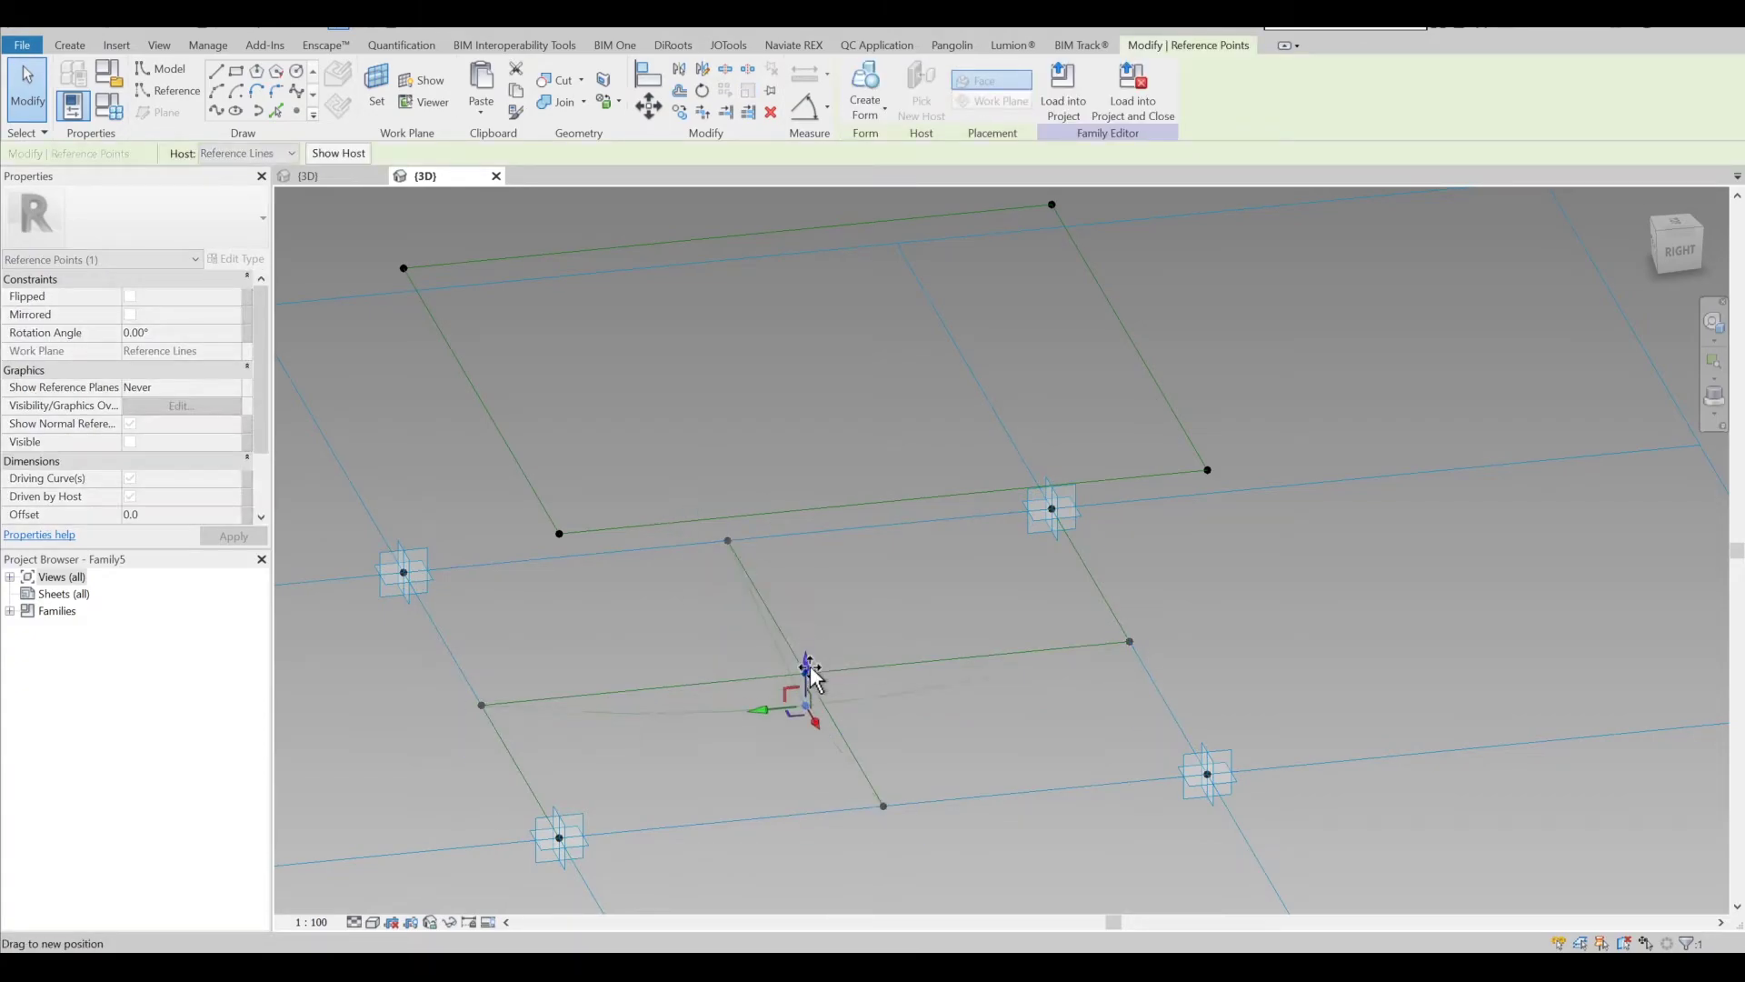
click(864, 656)
shift+middle_drag(863, 656, 903, 690)
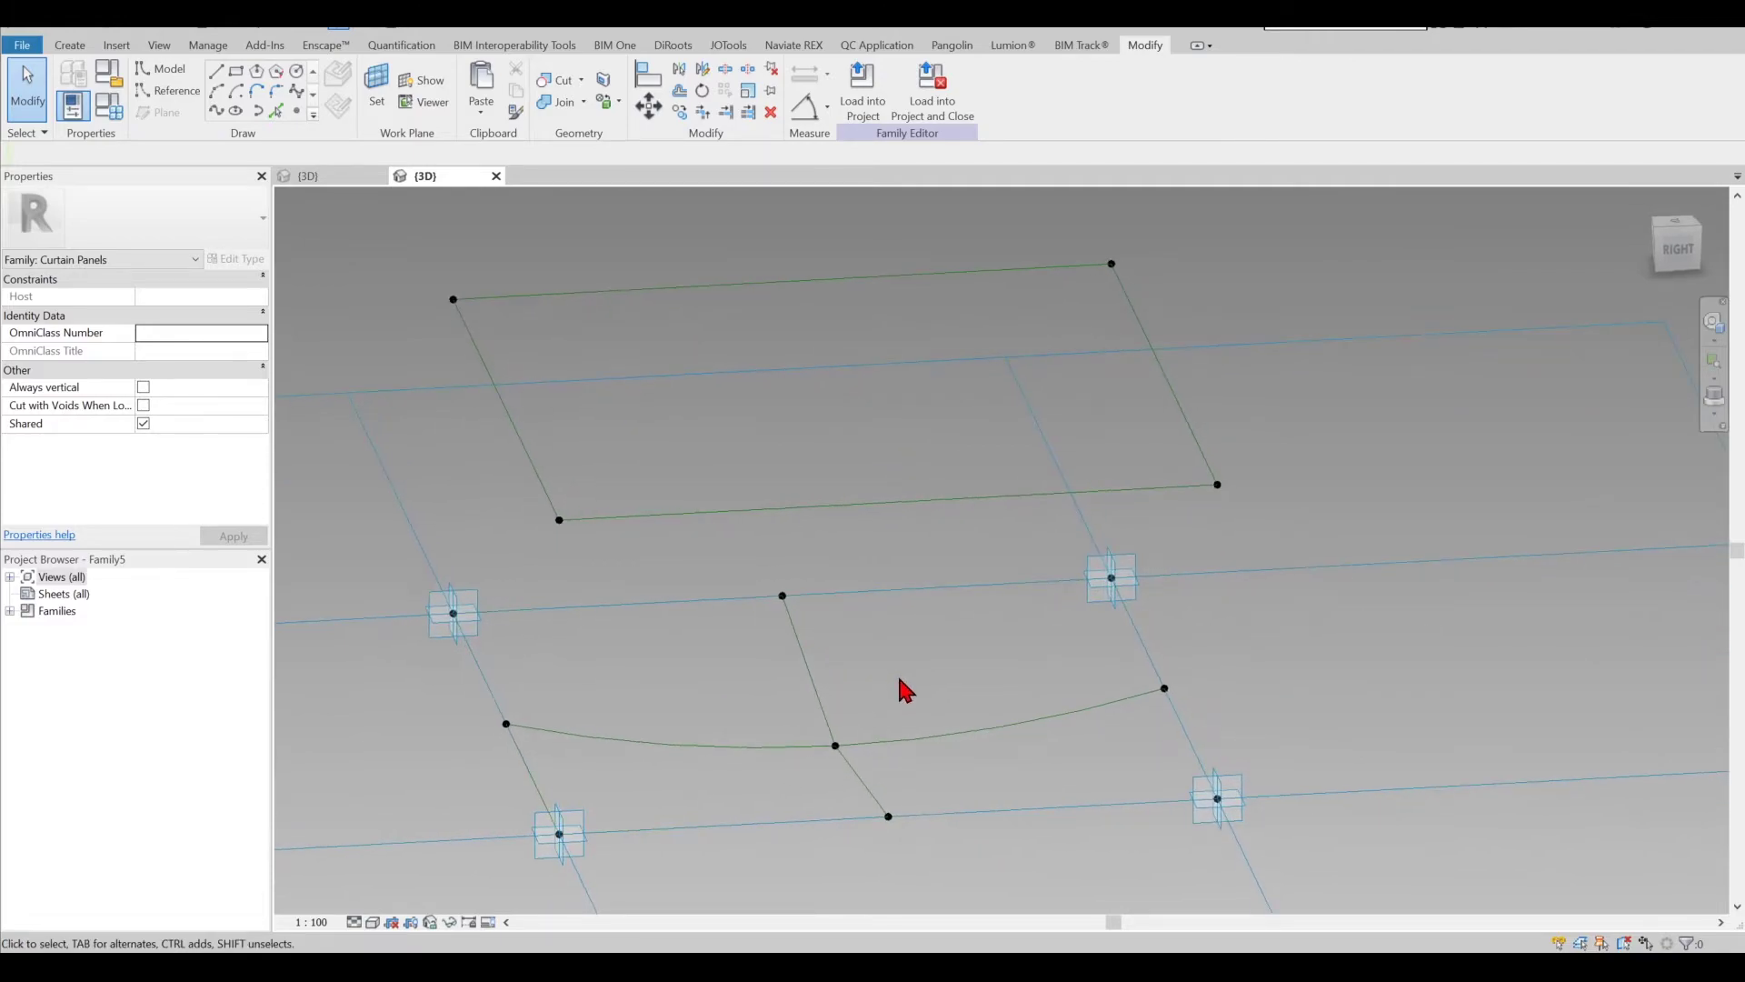
- Try moving Placement Points 2 and 4 vertically to test how the crossing lines and upper frame follow, and undo the moves
click(559, 838)
shift+middle_drag(712, 806, 720, 706)
drag(1015, 711, 1036, 733)
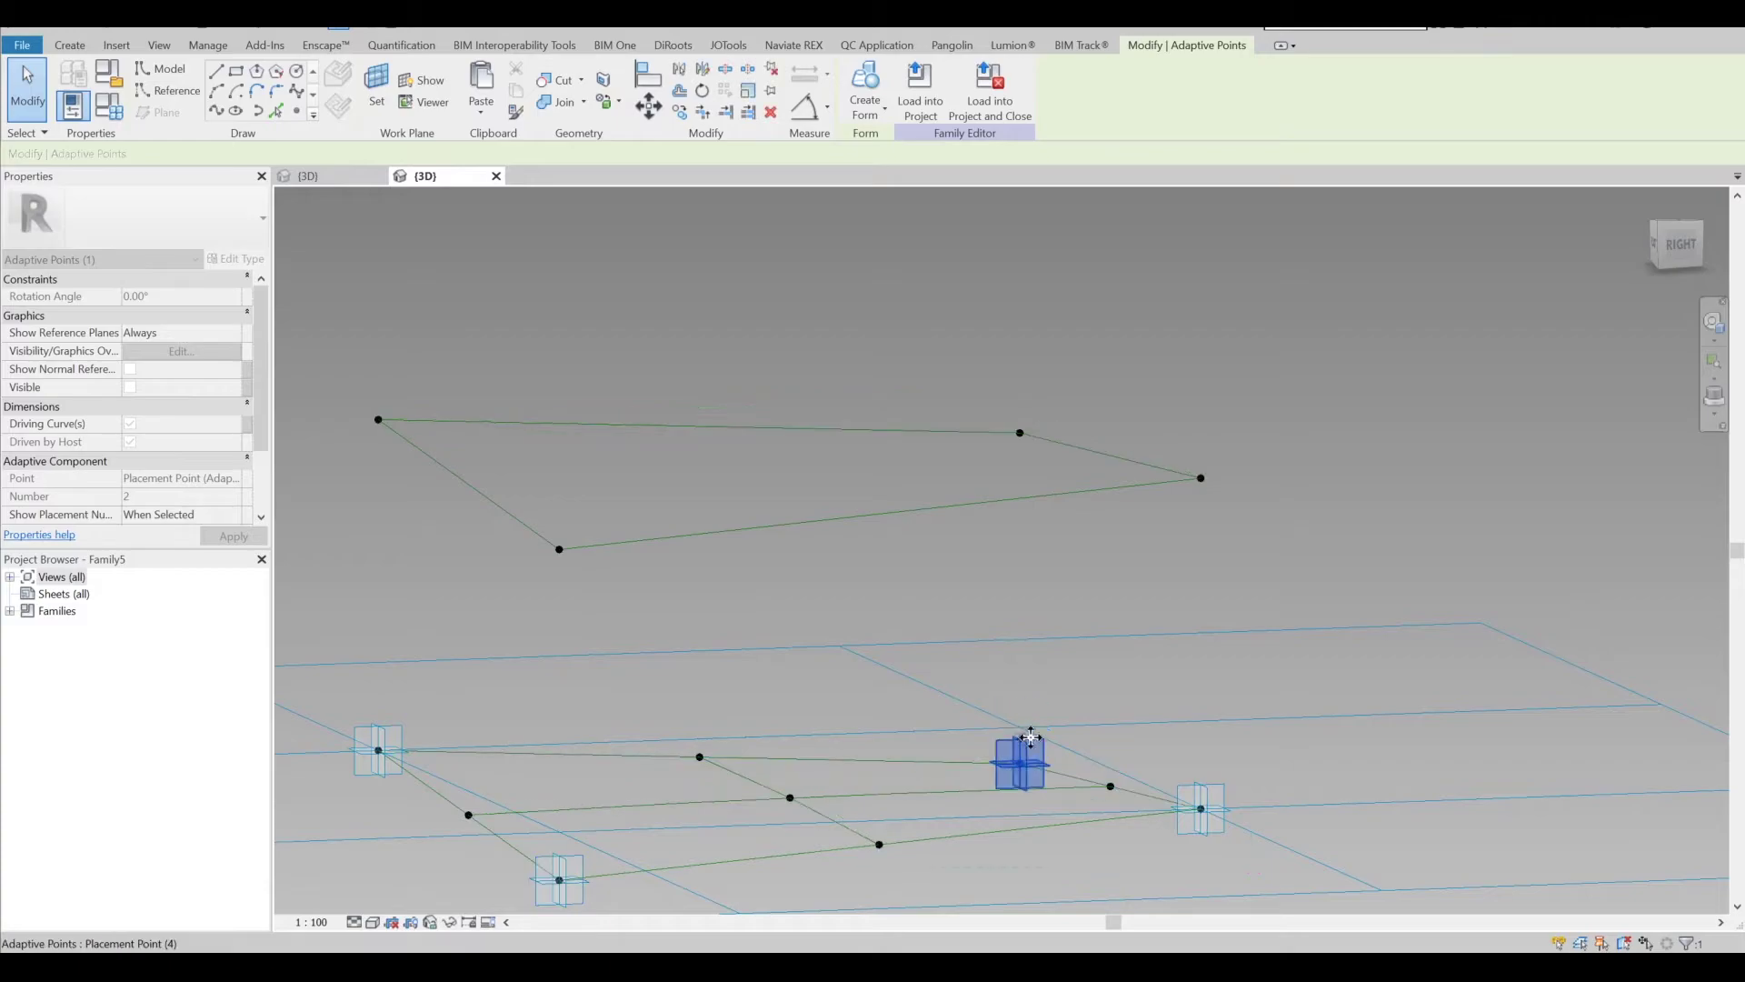
shift+middle_drag(1036, 733, 884, 561)
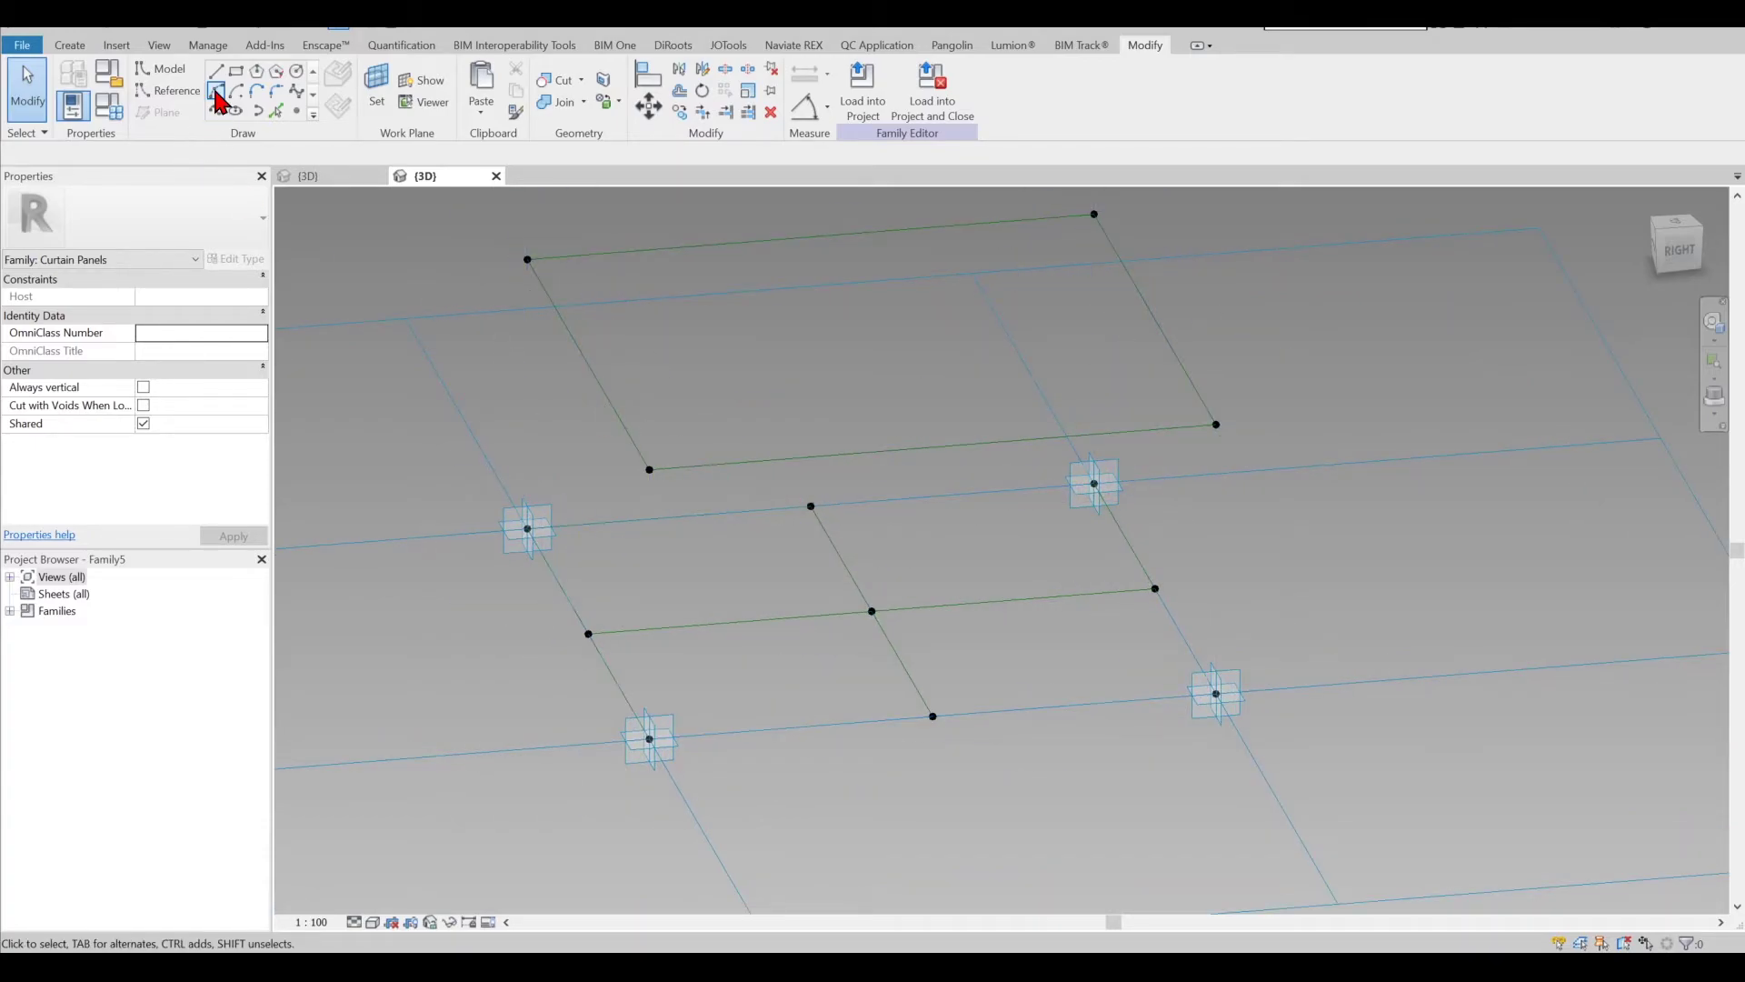
- Draw spline reference lines connecting the centre point to the upper frame points above Placement Points 2 and 1
click(649, 469)
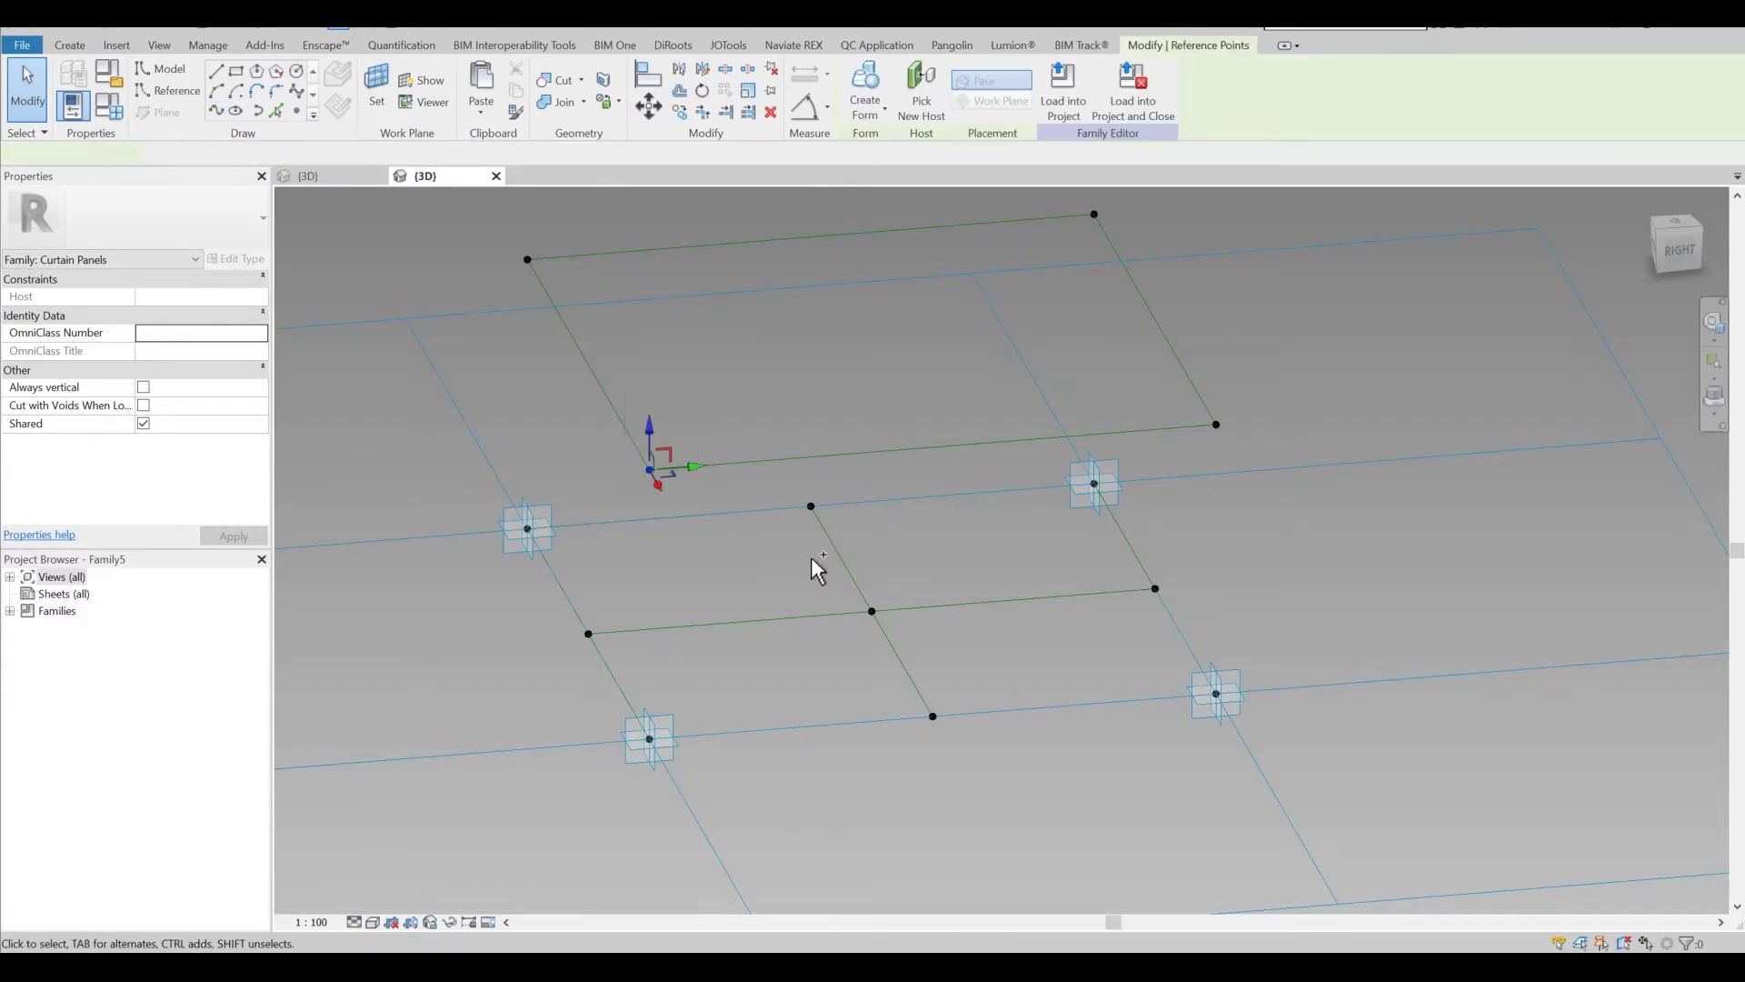
ctrl+click(872, 610)
click(214, 103)
click(527, 260)
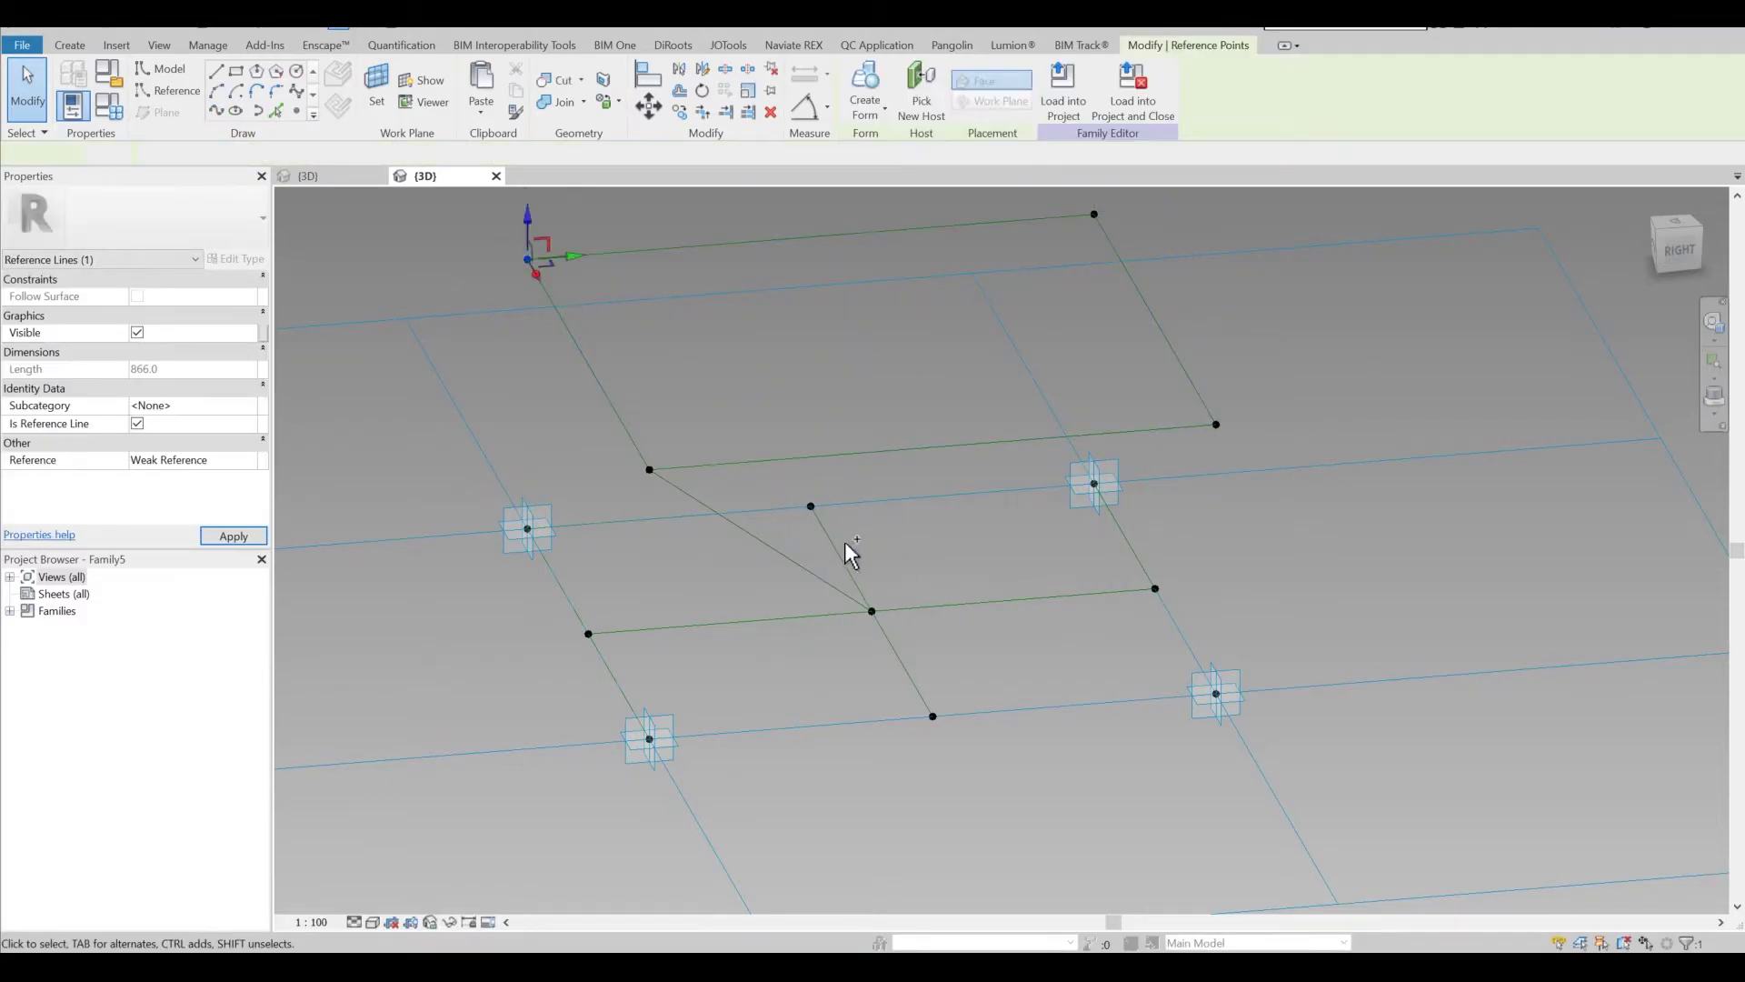
ctrl+drag(841, 663, 895, 593)
click(215, 109)
click(143, 442)
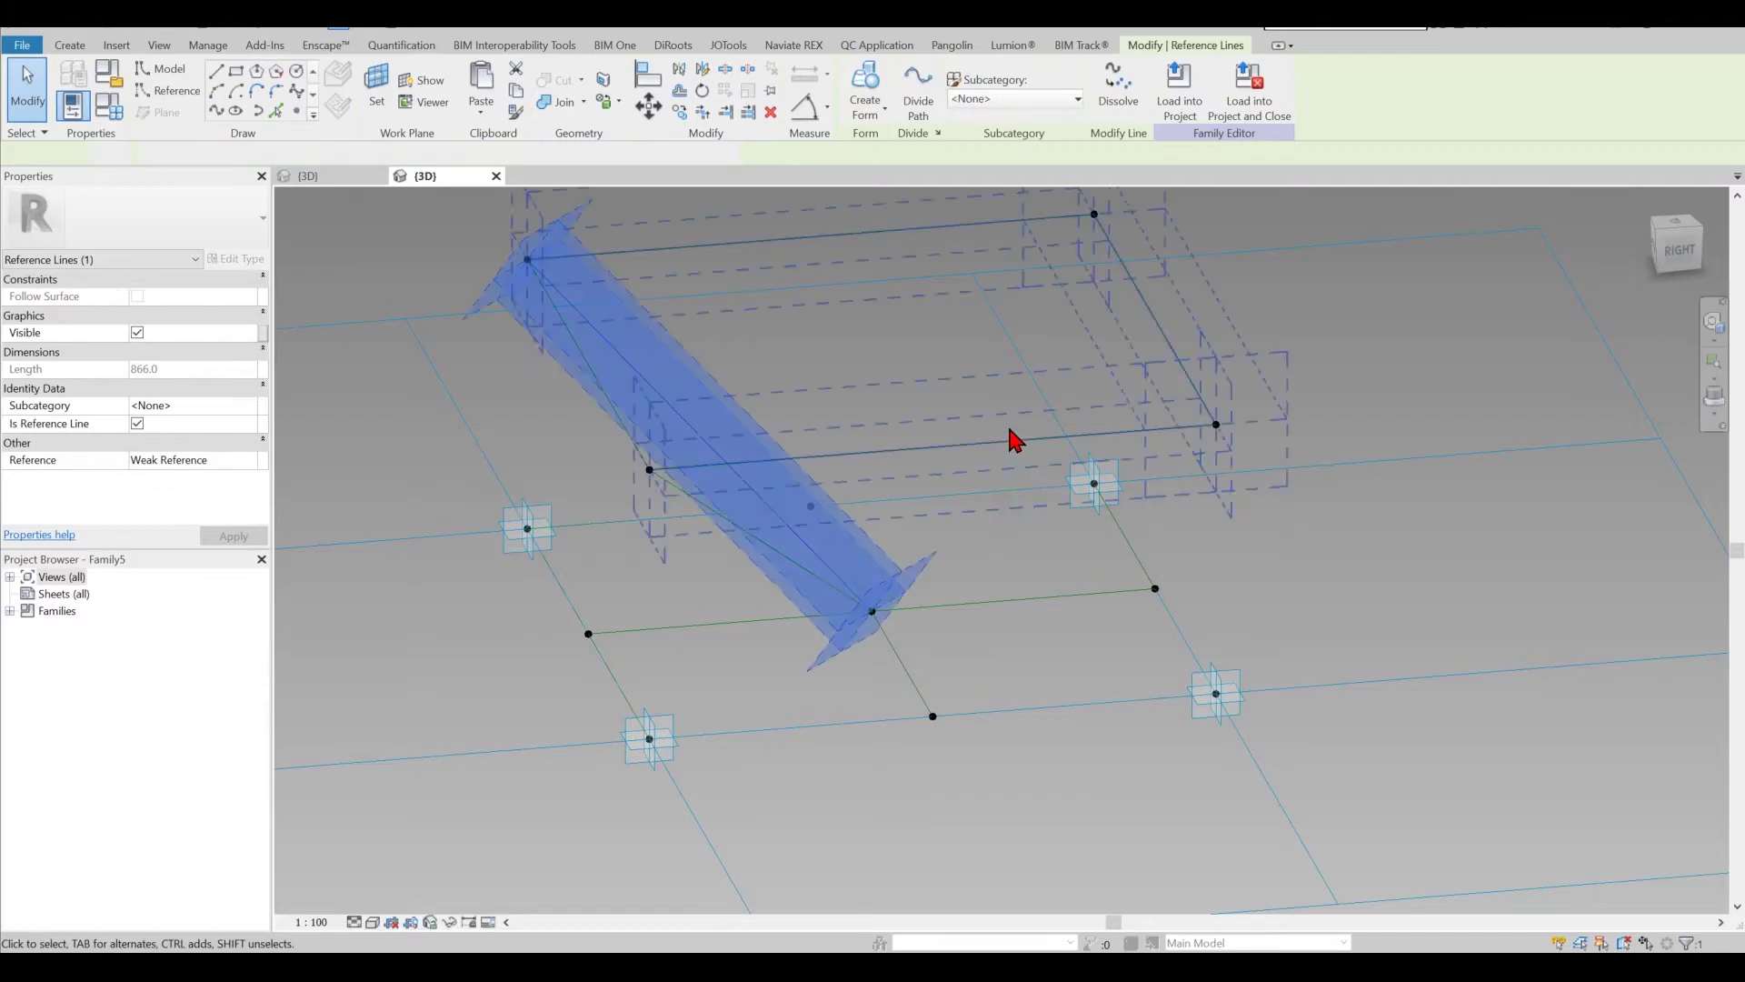
- Draw spline reference lines connecting the centre point to the upper frame points above Placement Points 4 and 3
click(990, 407)
drag(830, 663, 899, 591)
click(872, 611)
ctrl+click(1095, 214)
click(215, 103)
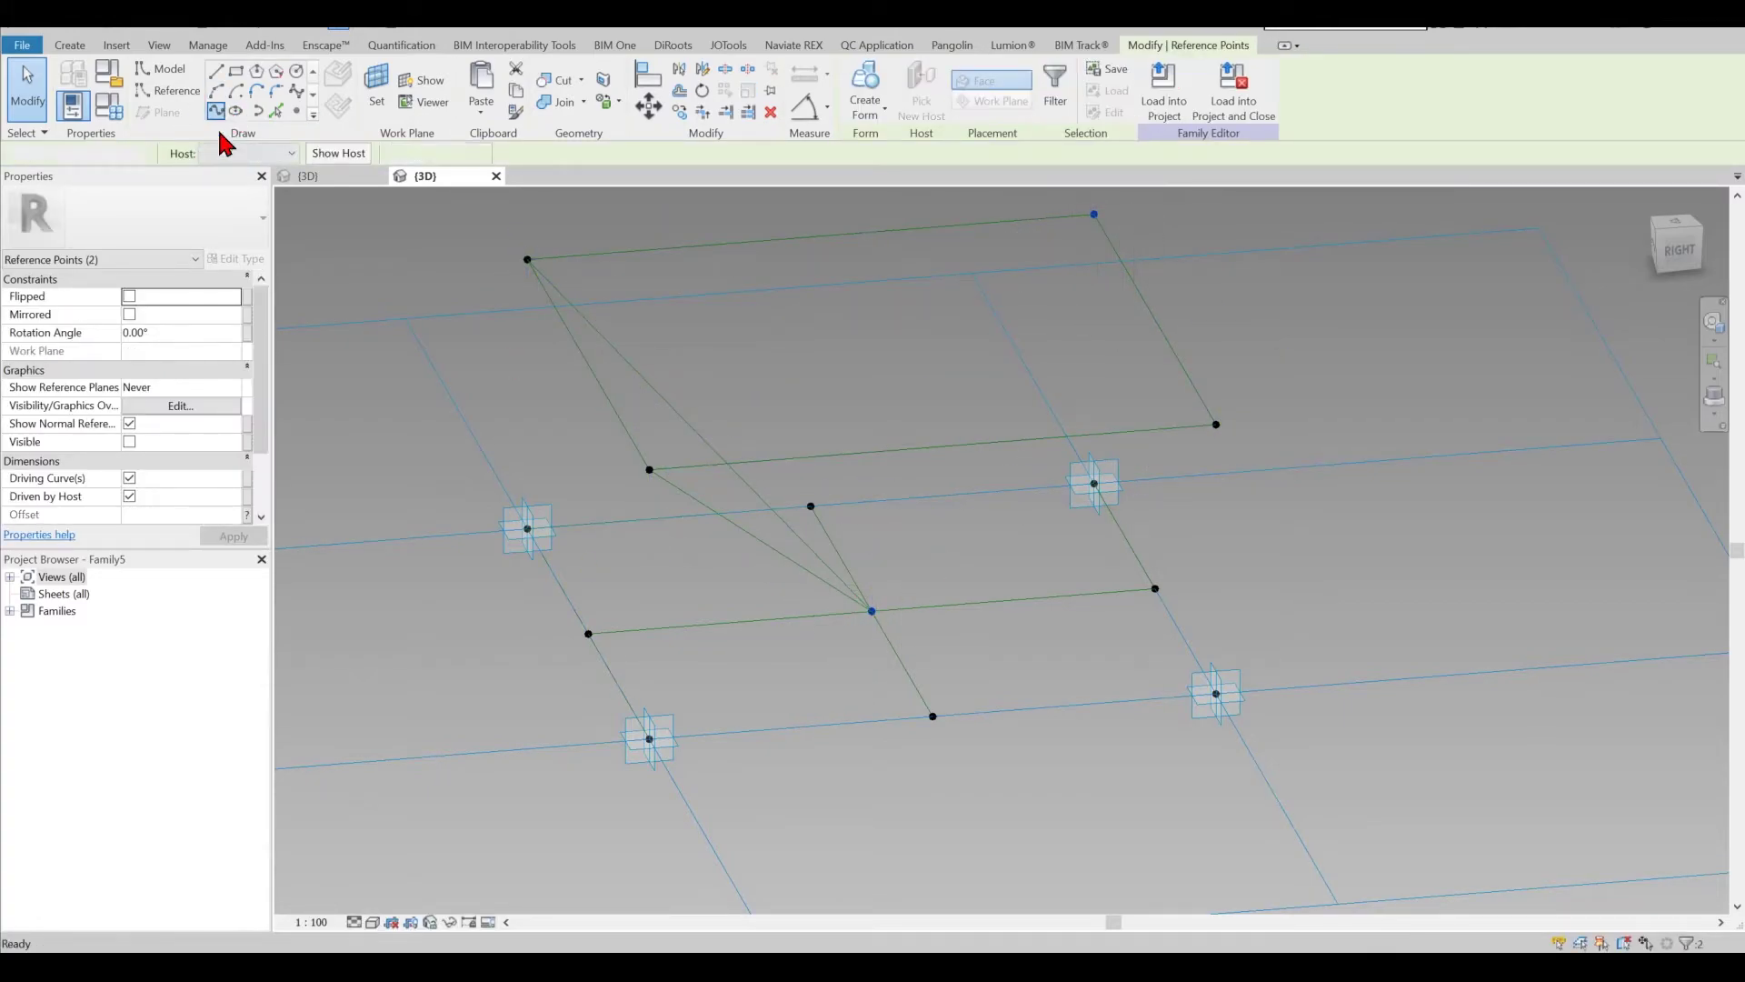
click(872, 611)
ctrl+click(1216, 424)
click(215, 102)
click(144, 445)
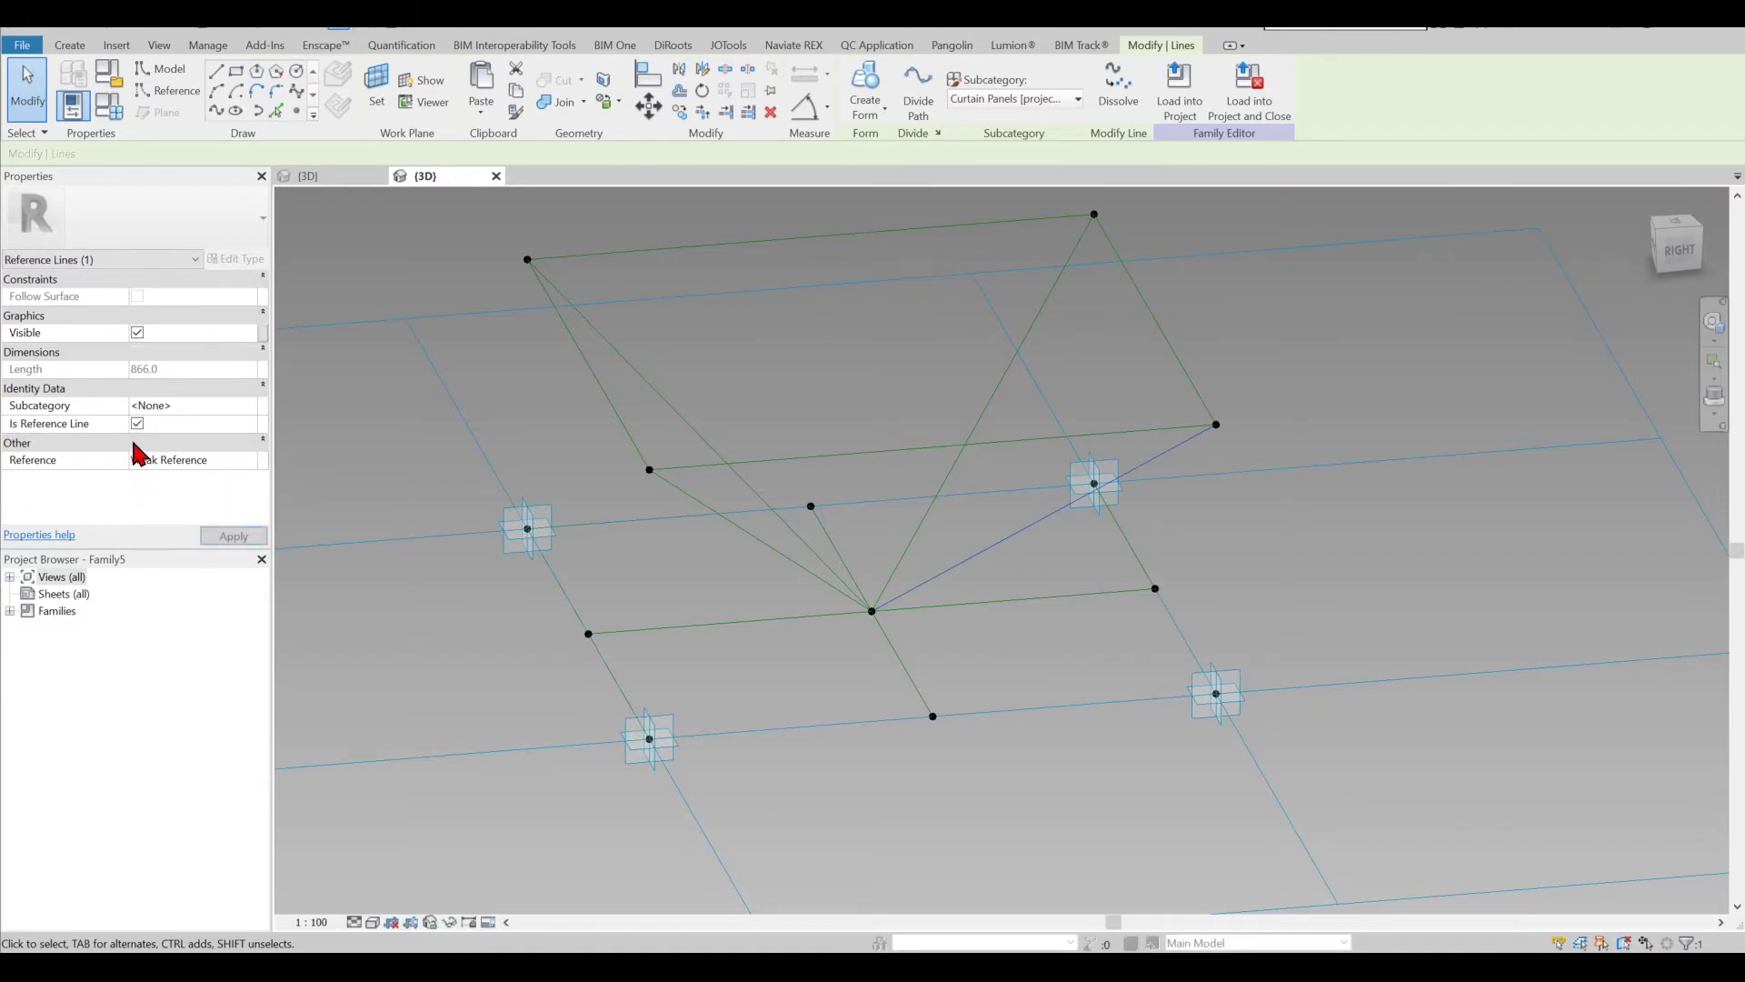
click(1009, 649)
- Place a reference point midway on the diagonal below the corner above Placement Point 2 and draw a circle profile centred on it
shift+middle_drag(932, 496, 779, 554)
click(729, 524)
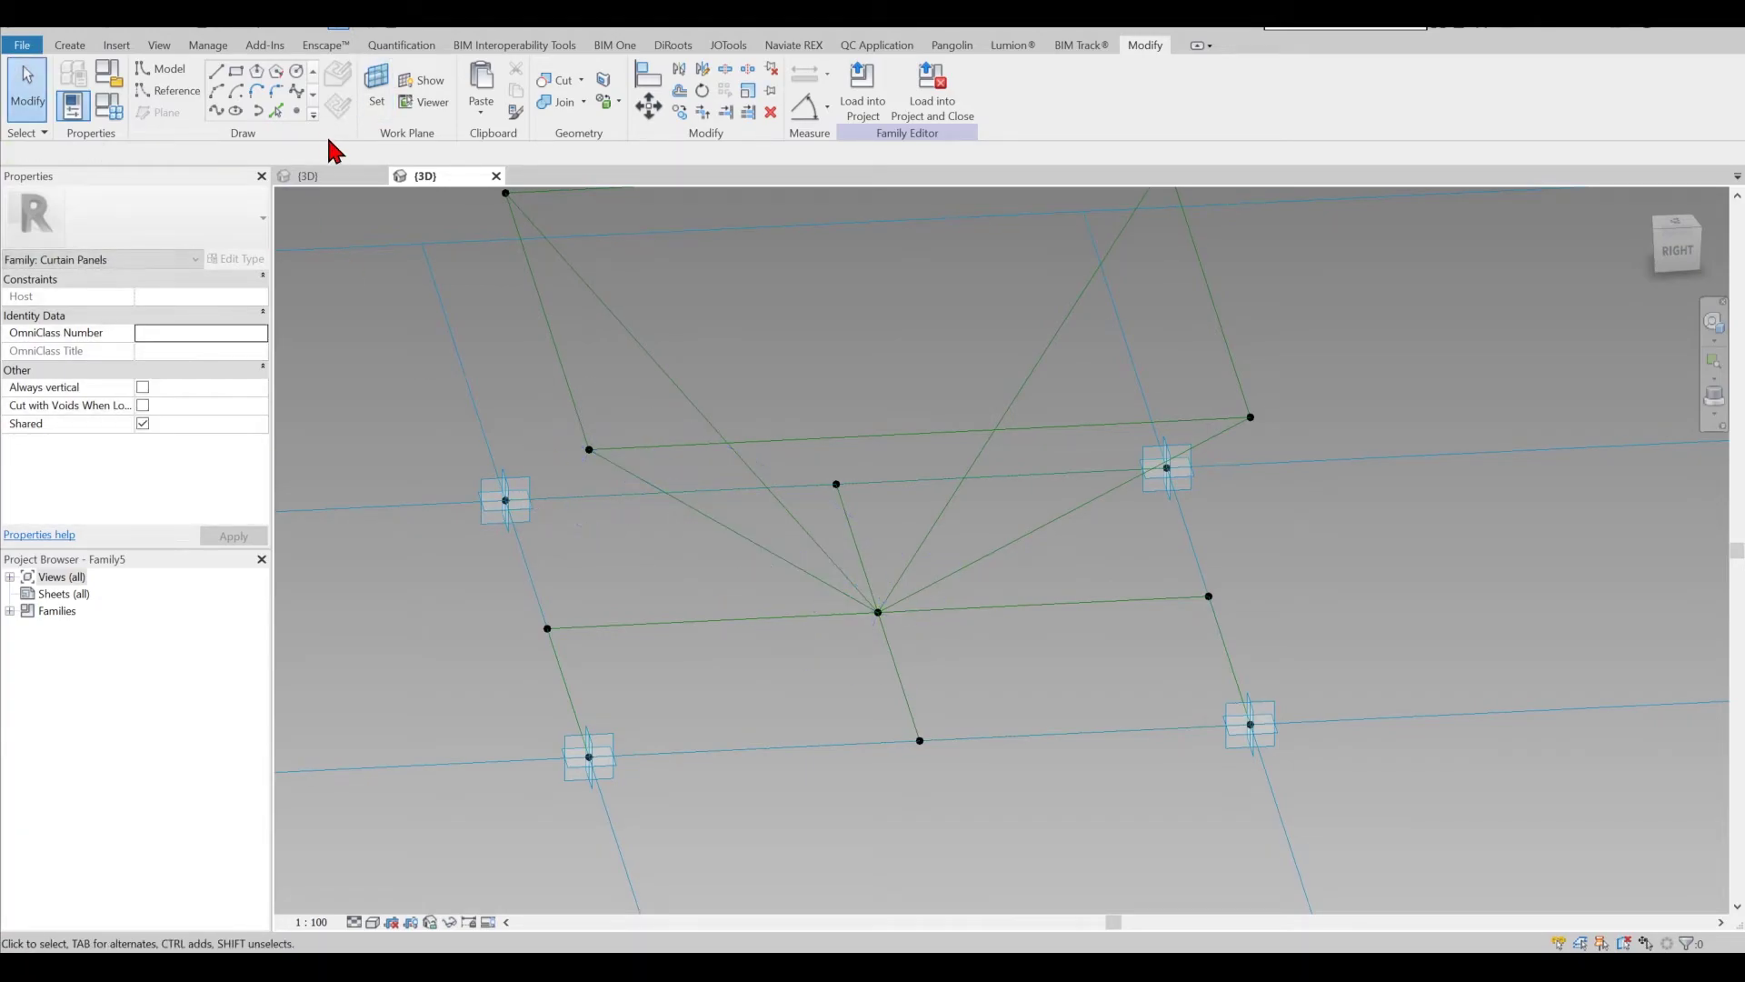
click(296, 111)
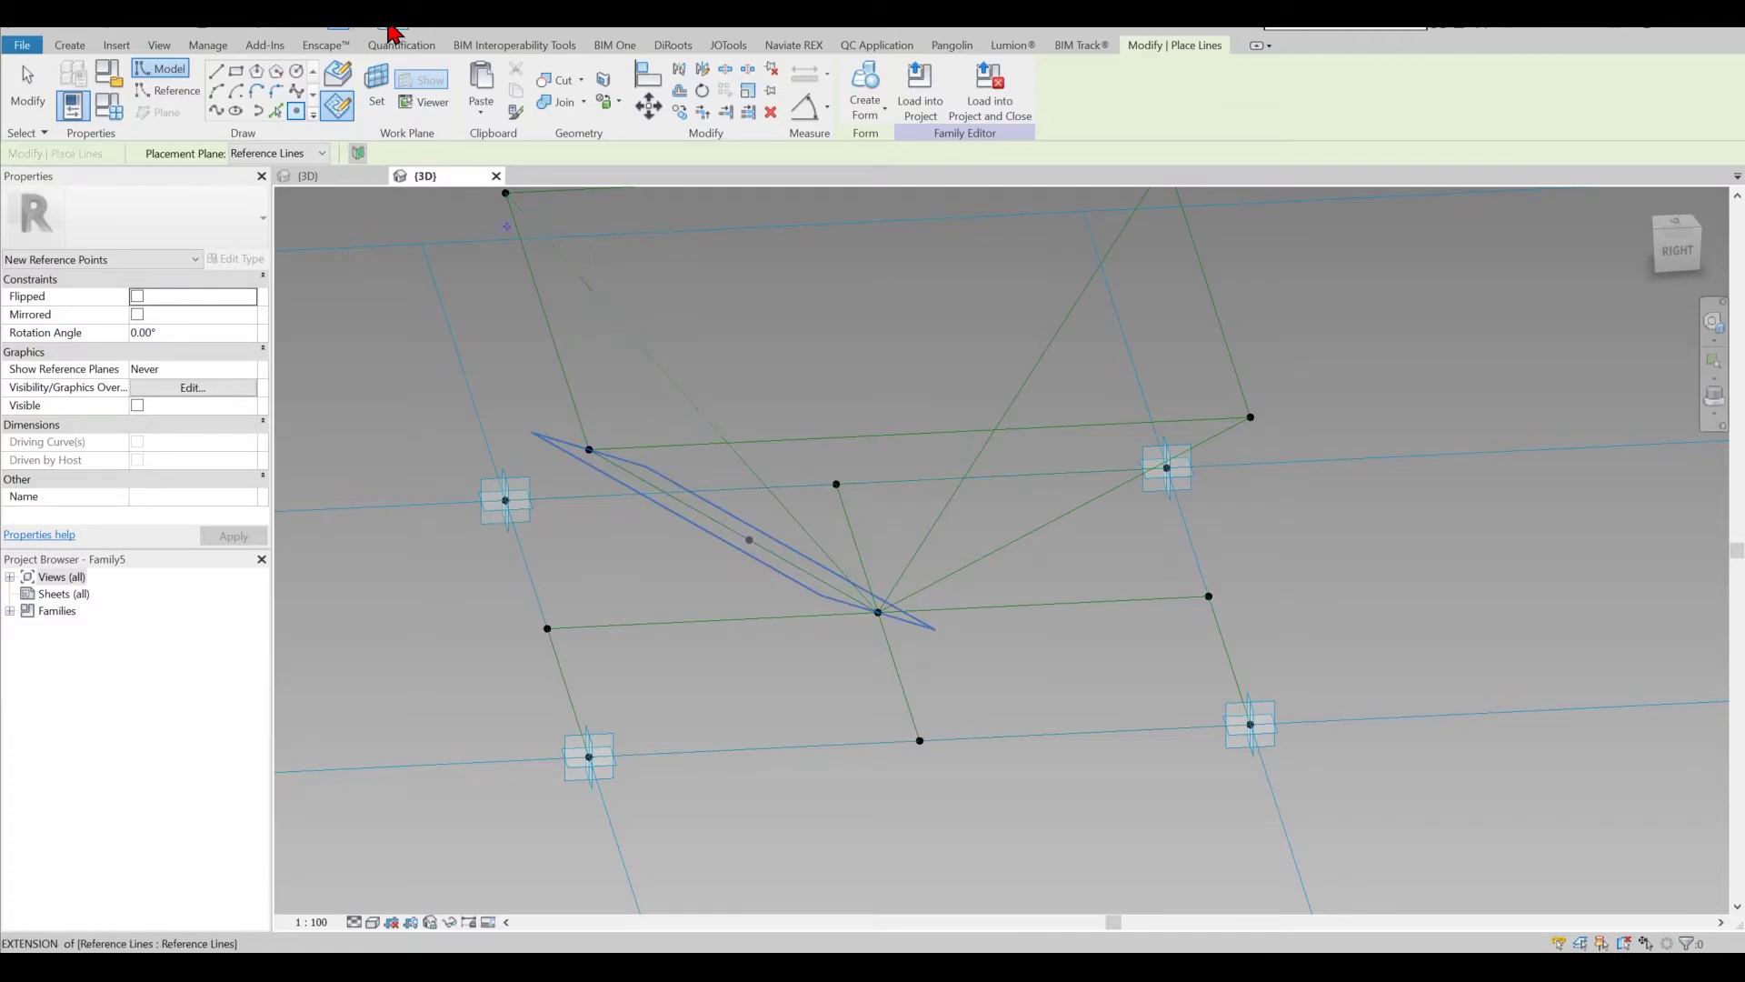
click(295, 71)
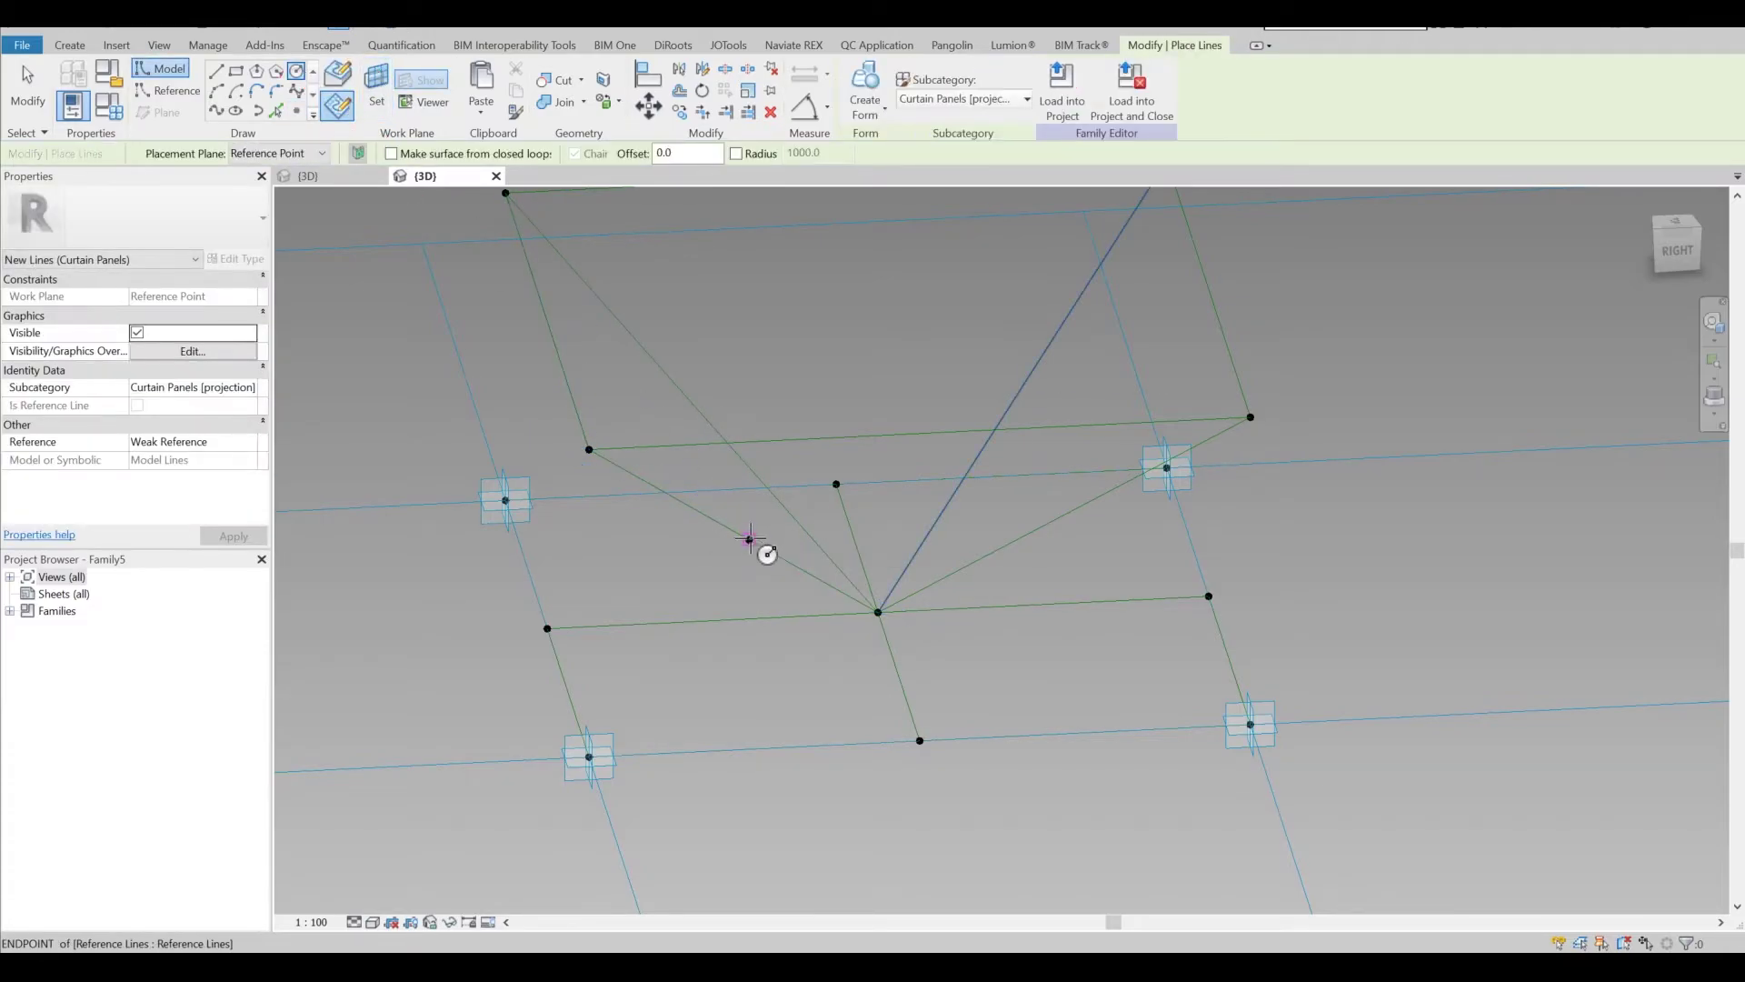
click(750, 539)
key(Return)
key(Escape)
key(Escape)
scroll(773, 543, up, 5)
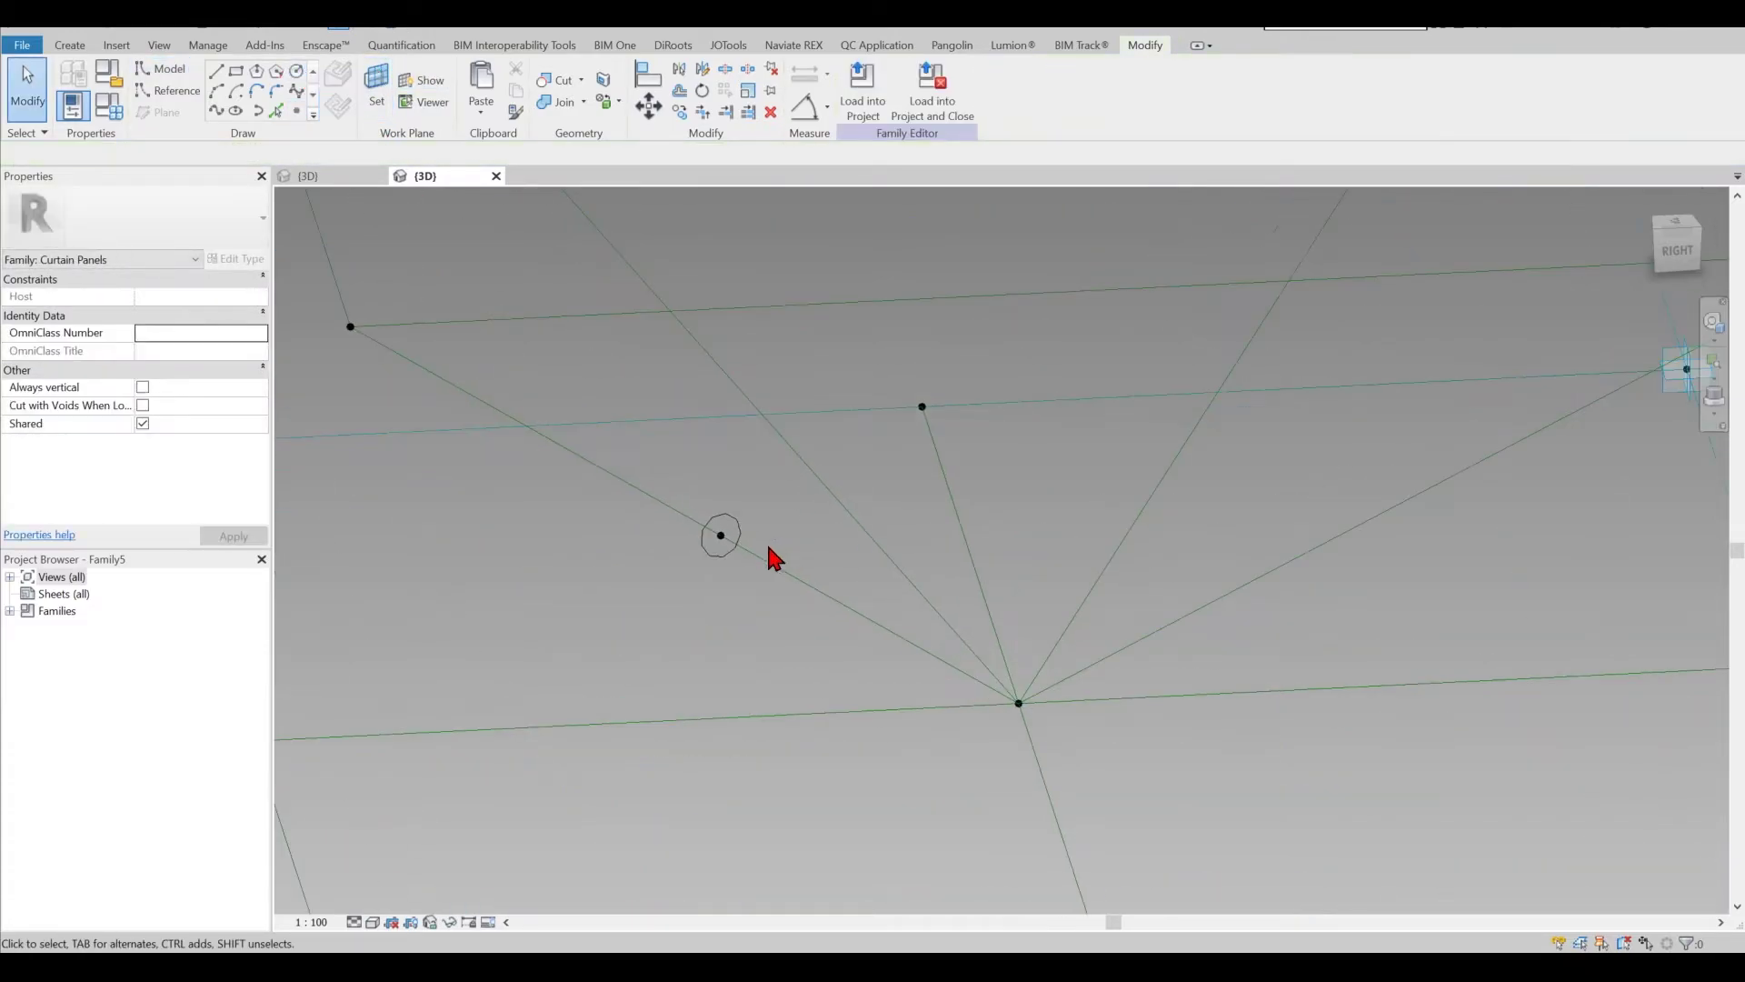
- Copy the circle with its reference point five times along its diagonal reference line, at a spacing of 15
click(682, 536)
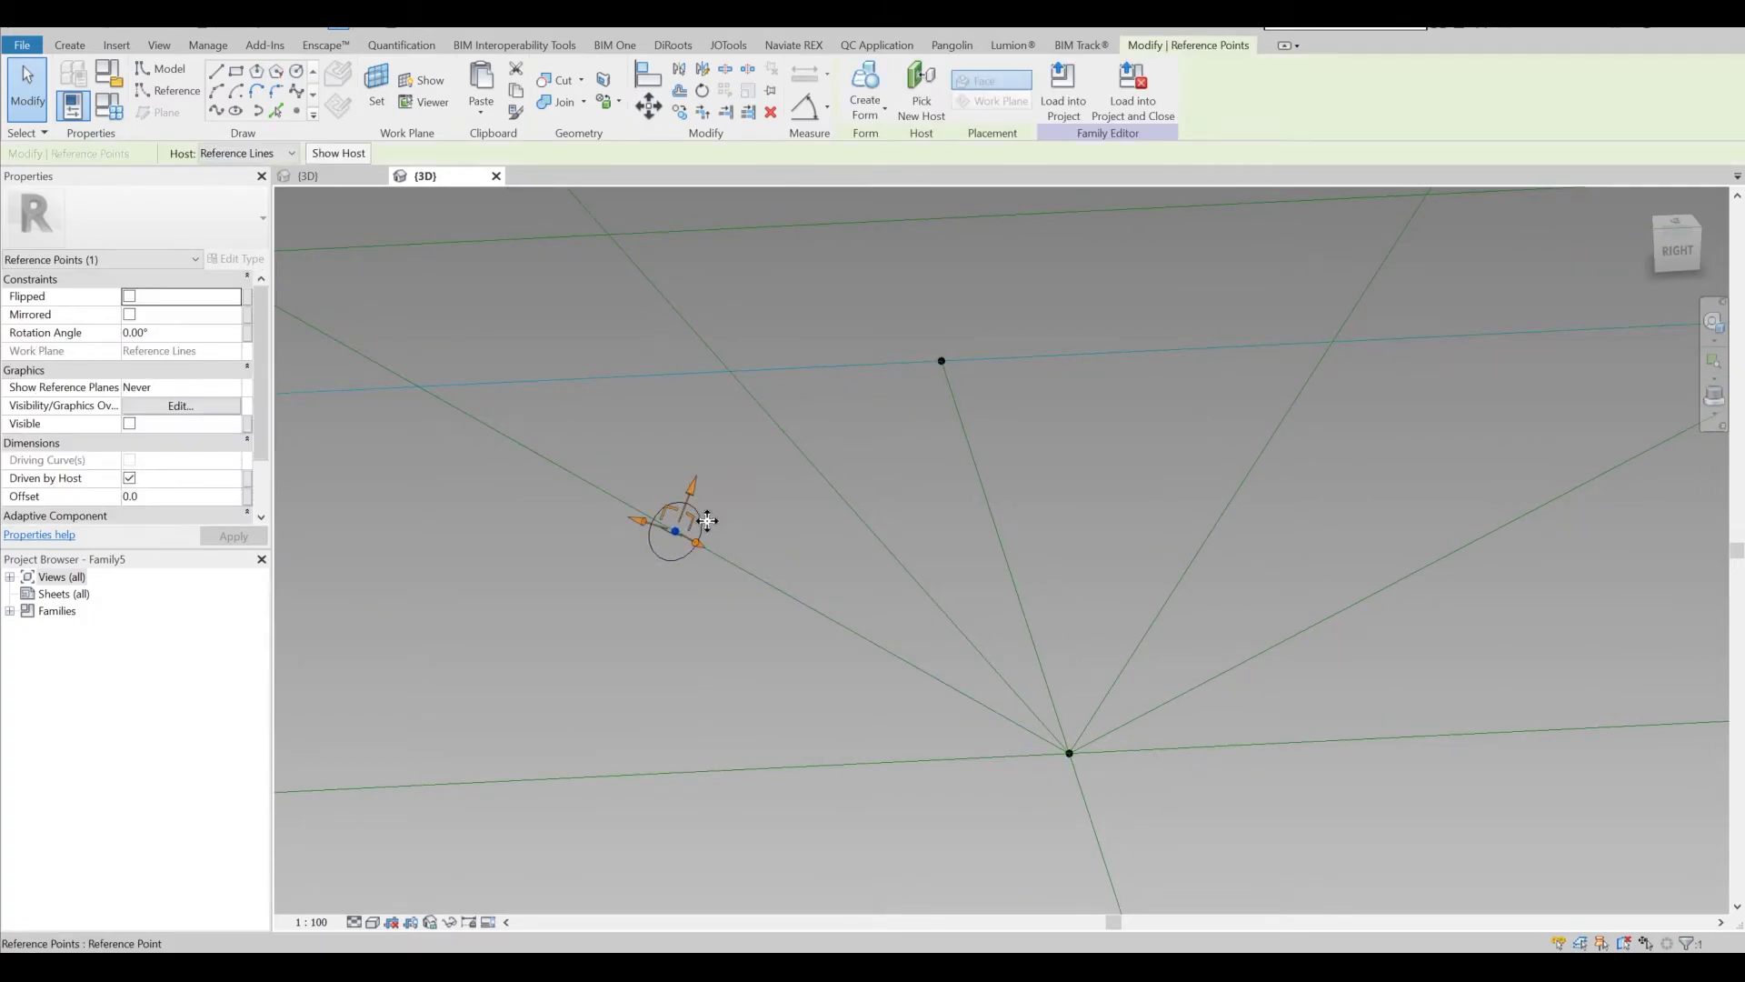
ctrl+click(707, 520)
click(678, 110)
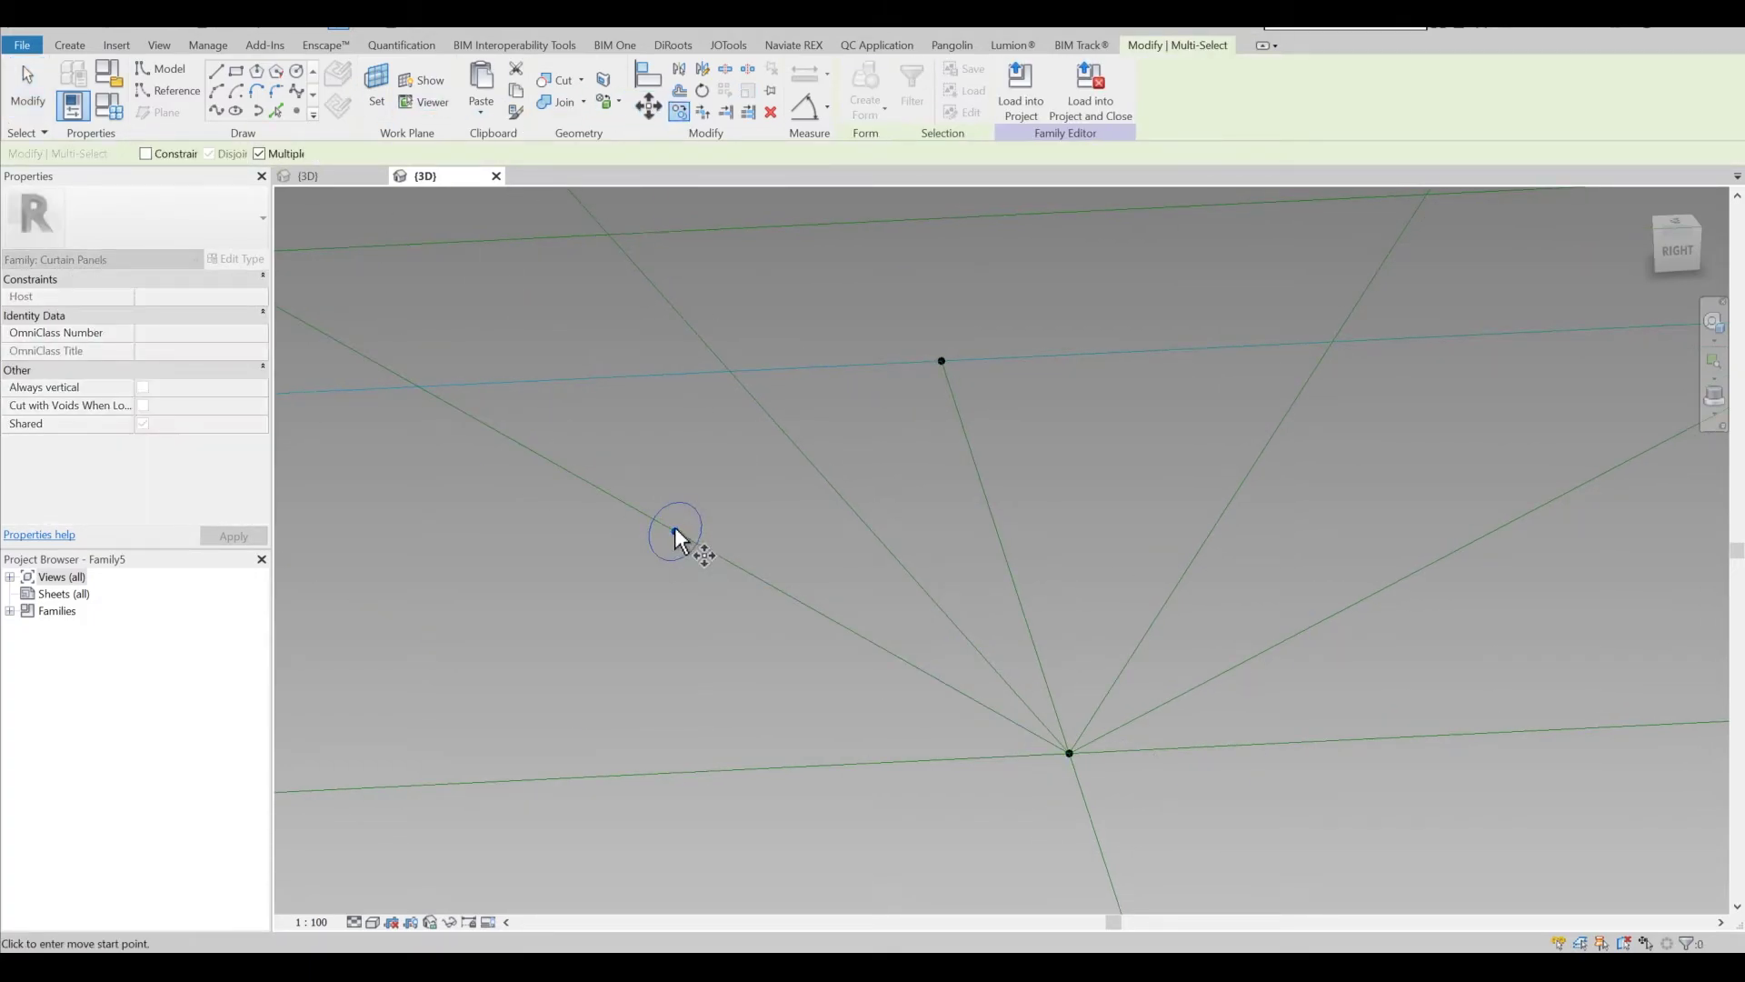
shift+middle_drag(674, 532, 815, 658)
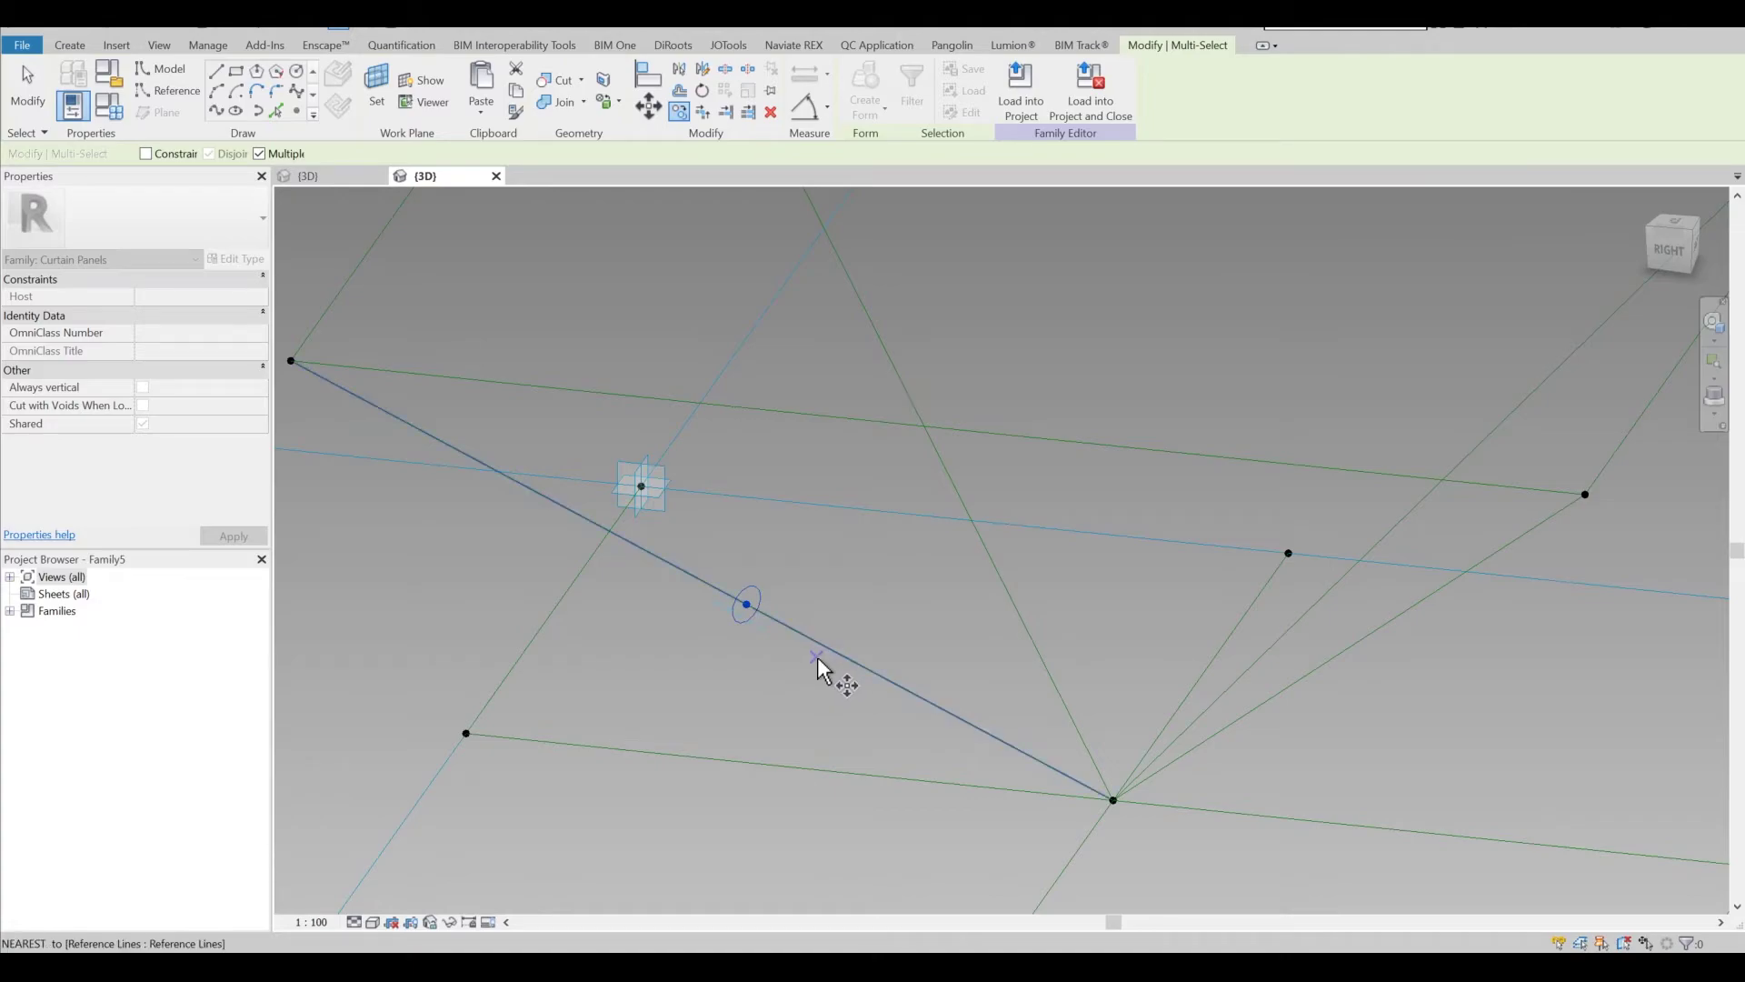
click(816, 656)
scroll(696, 603, up, 1)
text(15)
key(Return)
key(Escape)
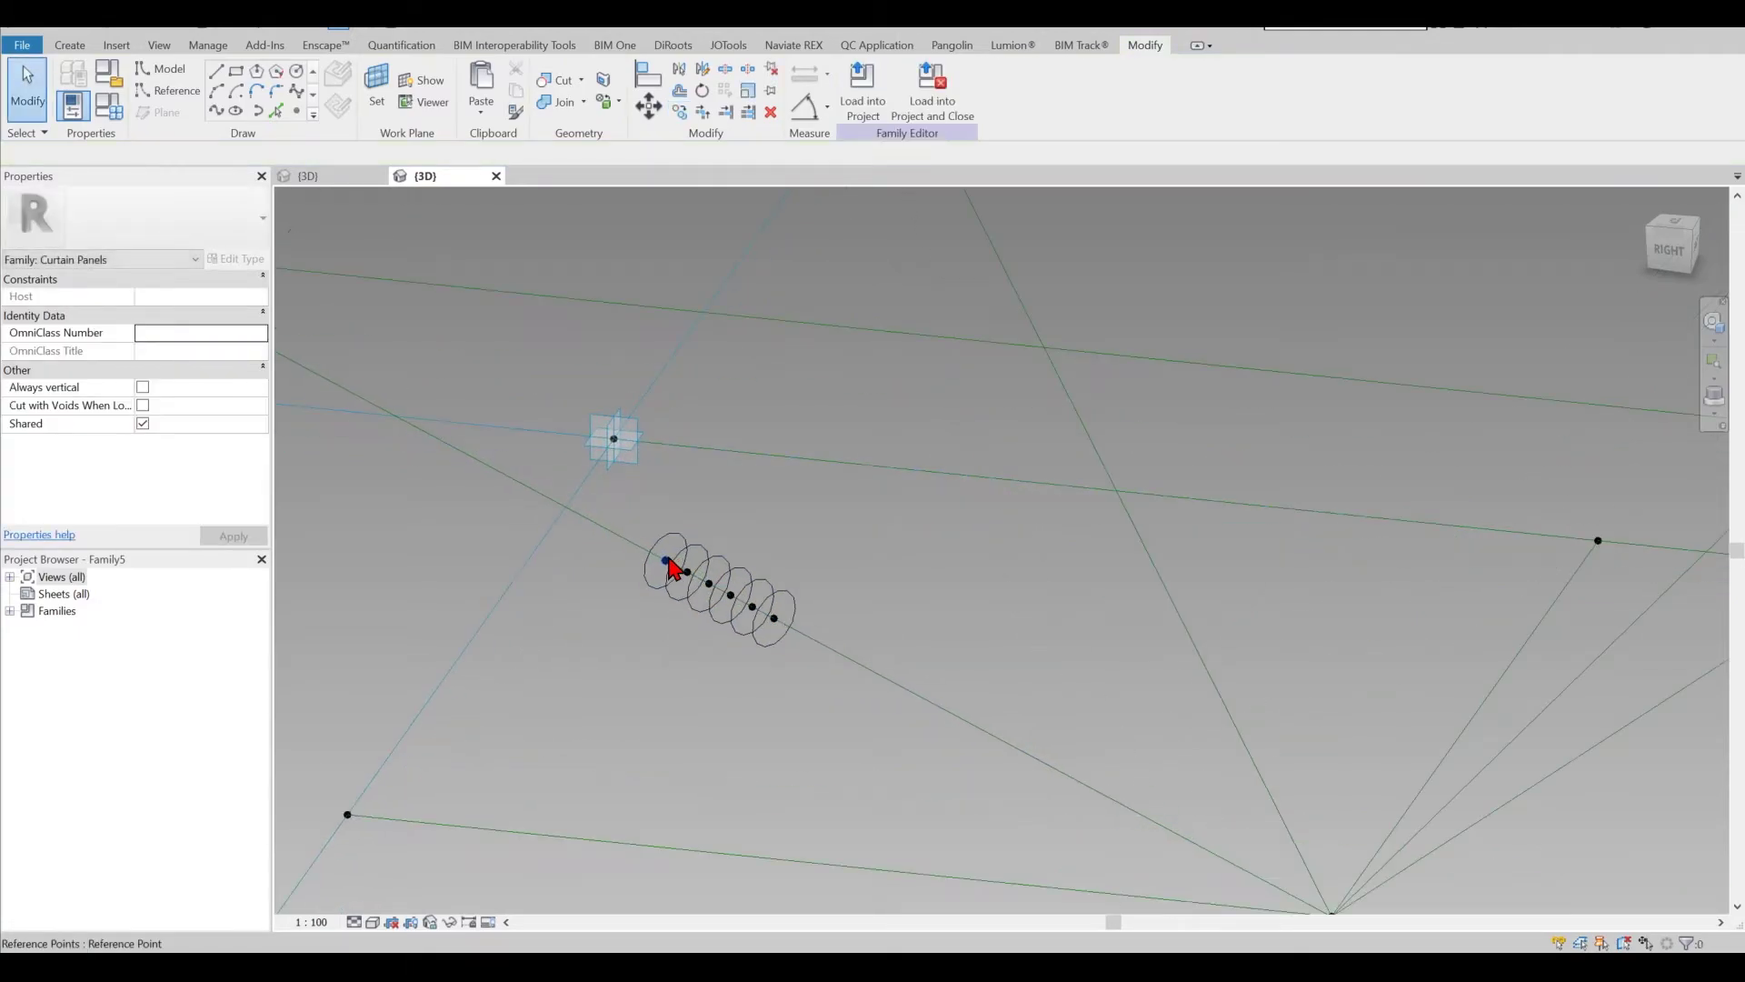
- Rehost one copied circle's reference point onto the reference line between the edge 1–2 midpoint and the centre point
click(668, 559)
scroll(682, 548, down, 3)
scroll(842, 468, down, 3)
key(Escape)
scroll(769, 511, up, 5)
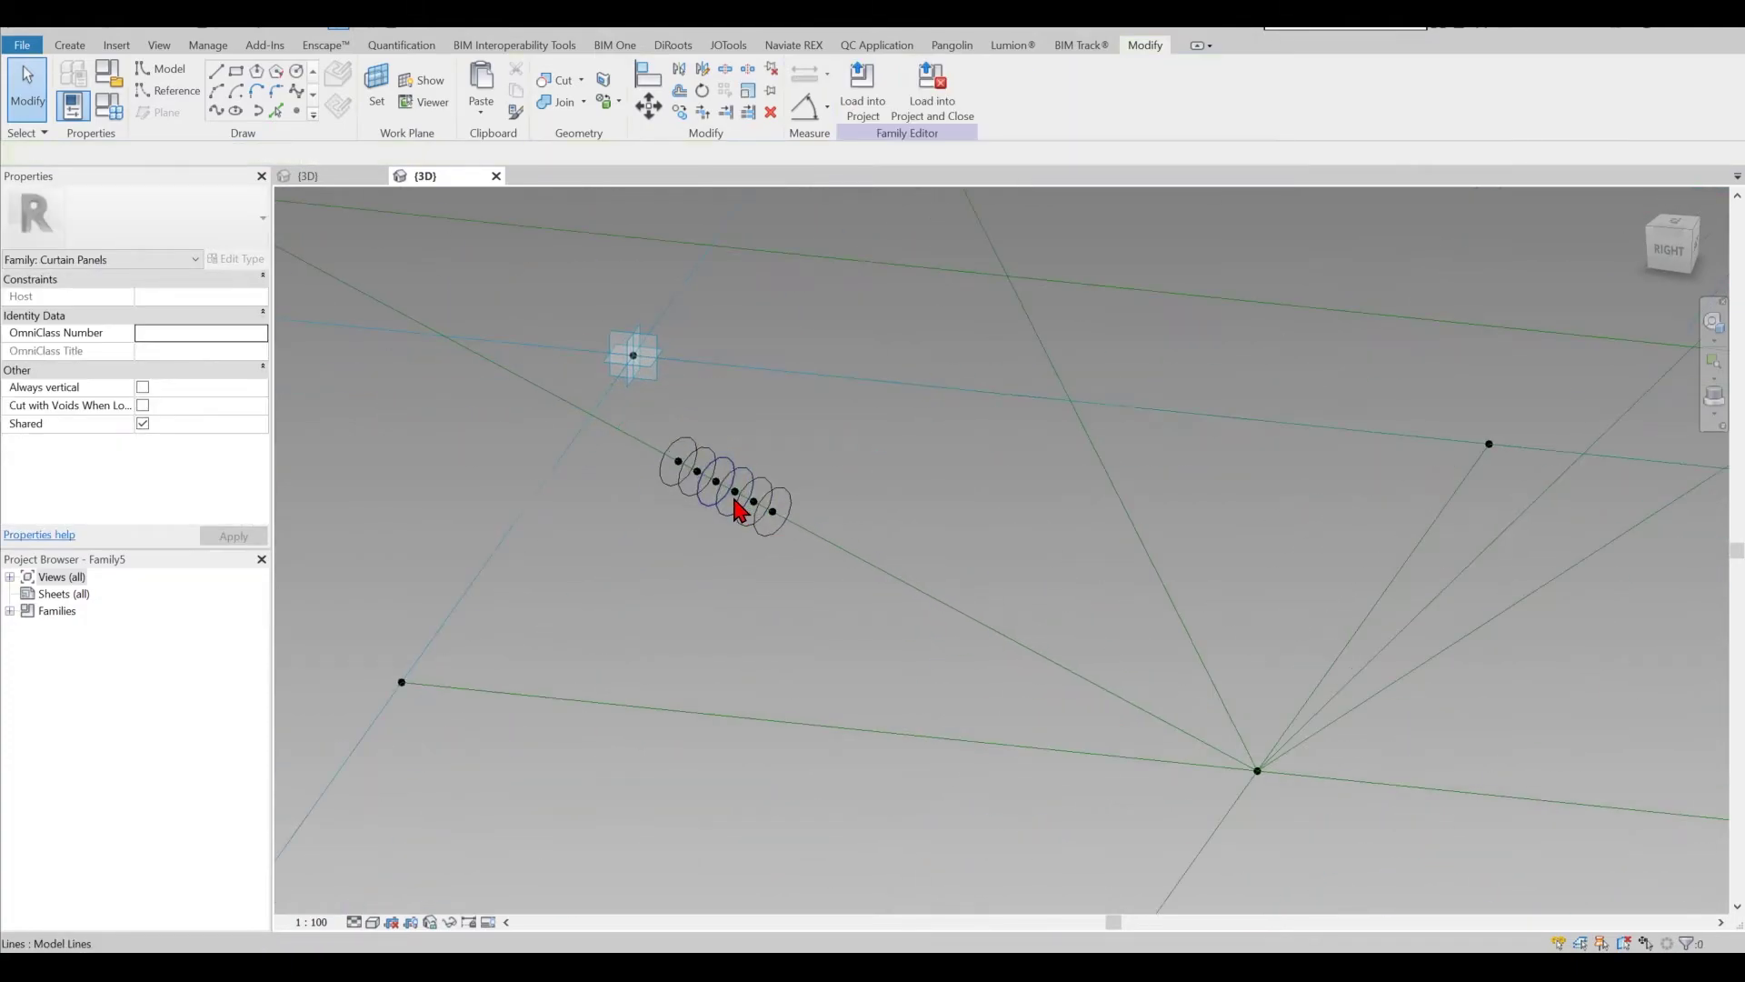
click(920, 93)
click(934, 736)
key(Escape)
- Rehost another copied circle's reference point onto the diagonal running to the upper point above Placement Point 1
click(737, 492)
scroll(780, 517, down, 2)
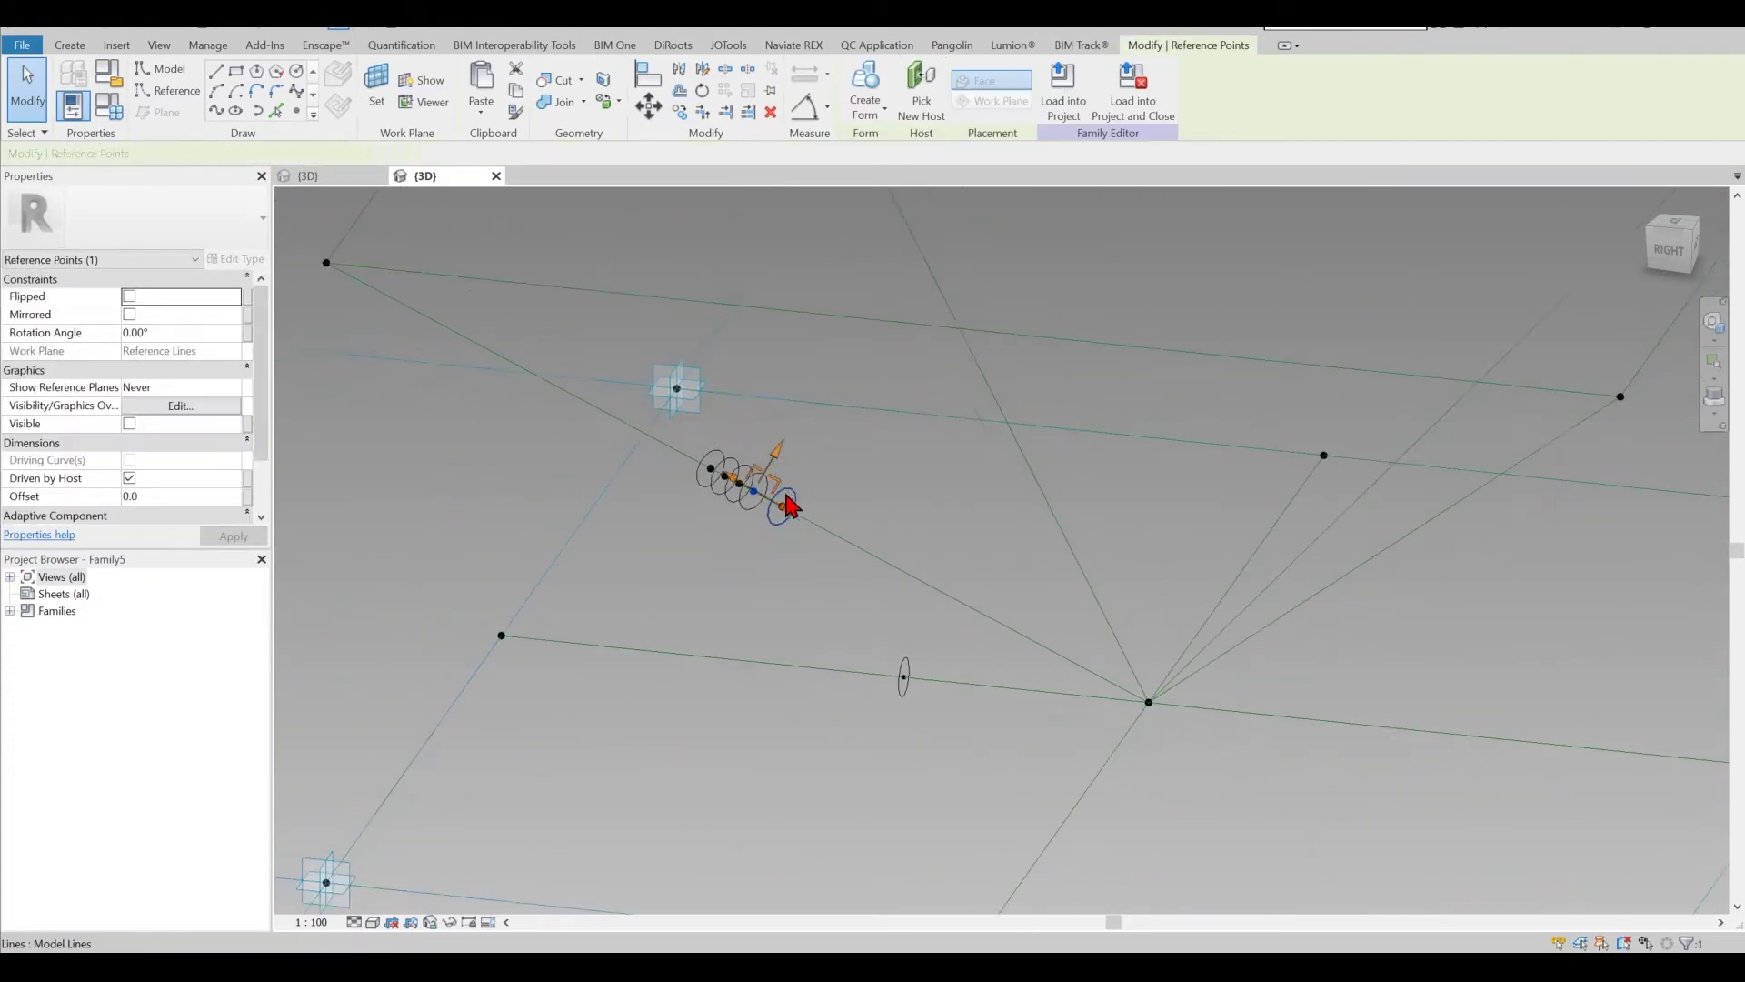
middle_drag(788, 518, 740, 558)
click(929, 400)
key(Escape)
scroll(693, 528, up, 4)
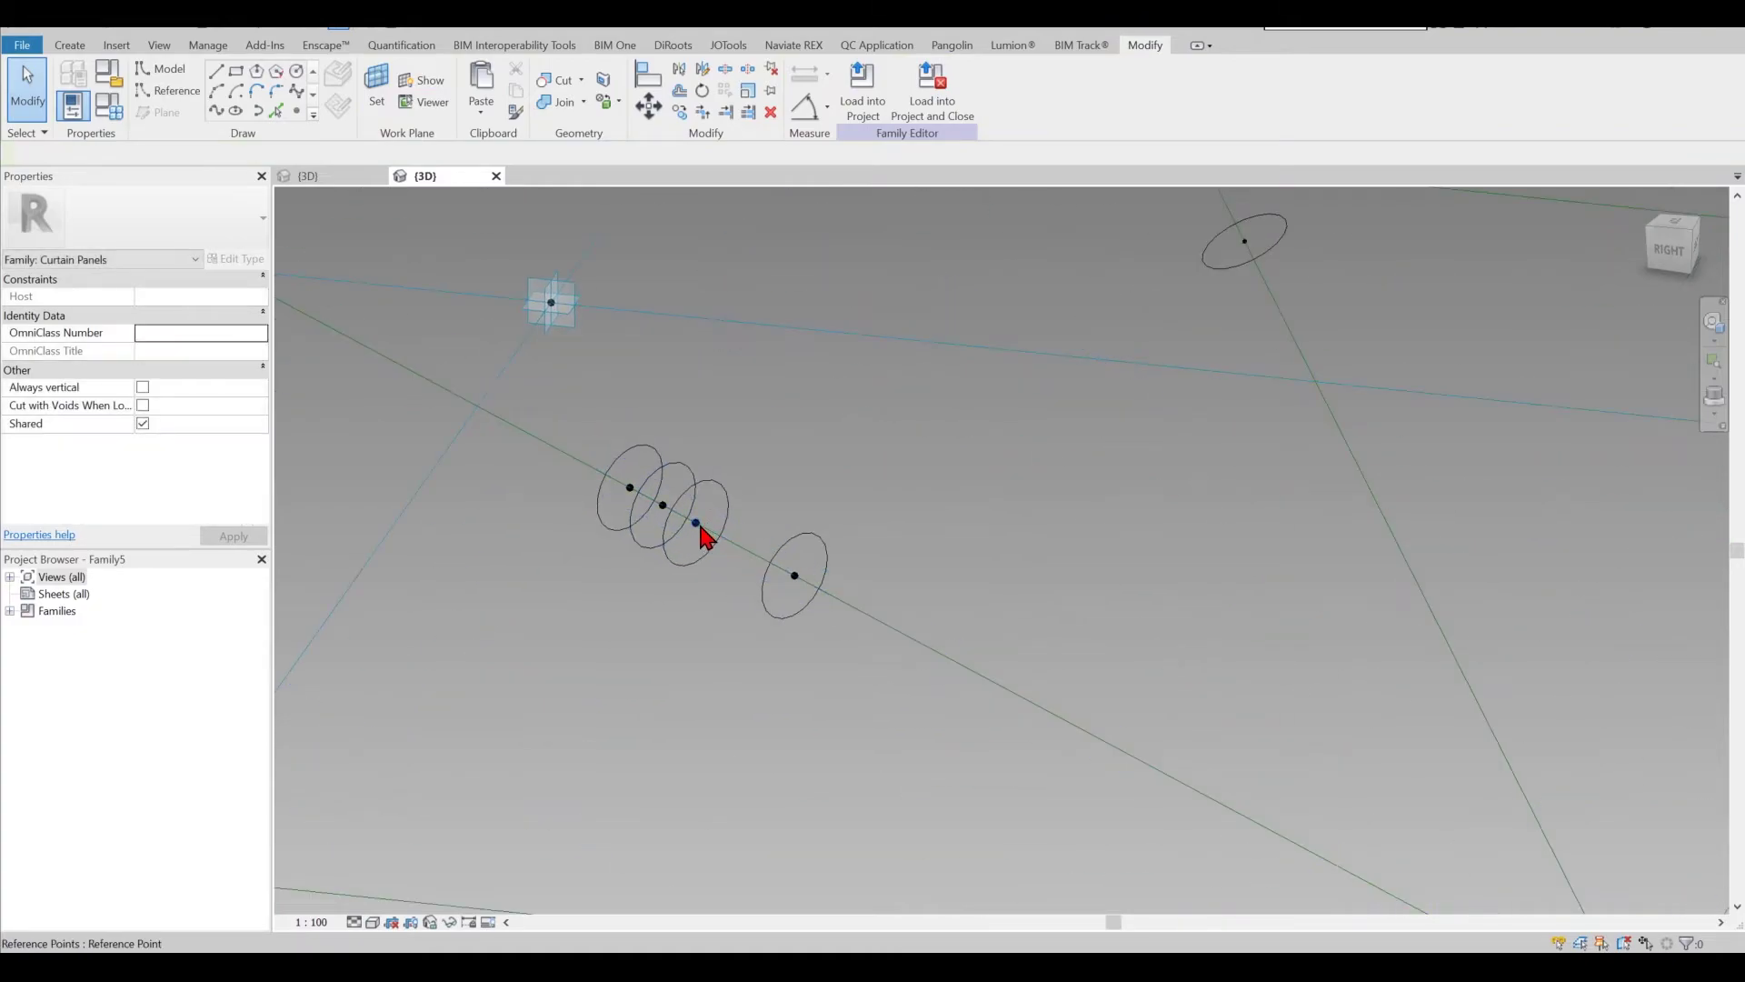
- Rehost a further copied circle's reference point onto the diagonal running to the upper point above Placement Point 3
click(701, 532)
scroll(926, 510, down, 10)
middle_drag(970, 491, 924, 423)
click(921, 93)
click(969, 444)
key(Escape)
scroll(1004, 456, up, 3)
scroll(718, 409, up, 6)
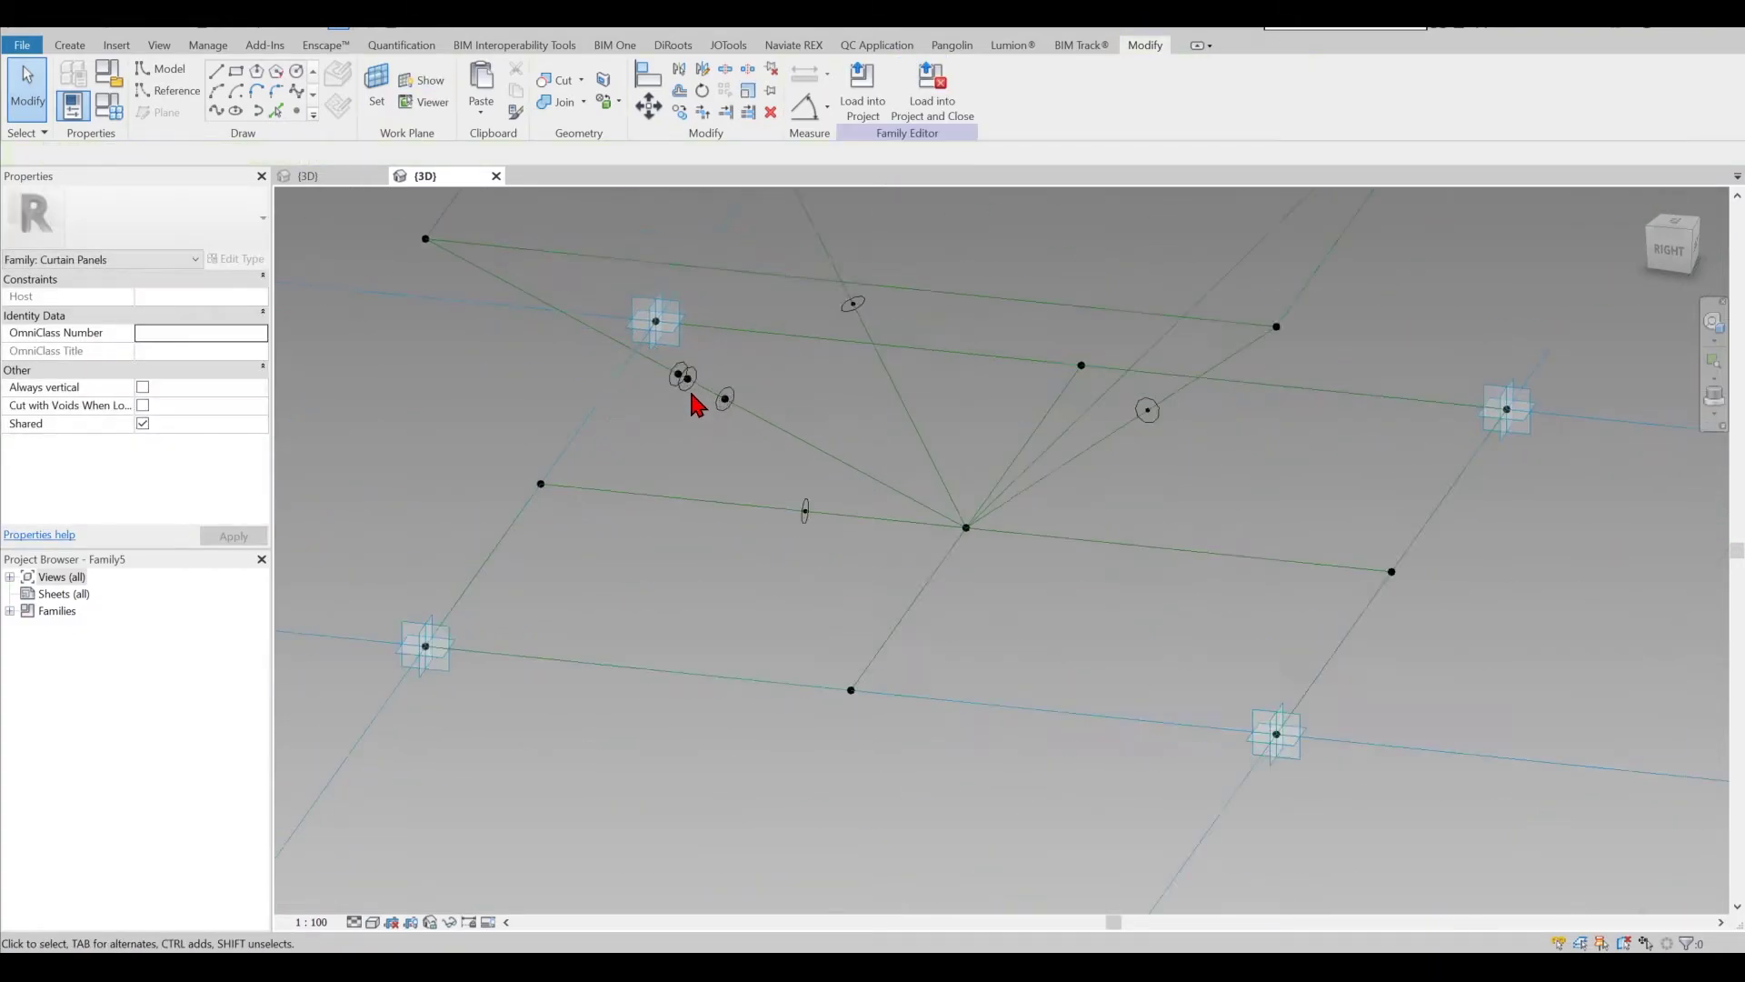
- Rehost the two remaining copies, one onto the diagonal toward Placement Point 4's upper point, one onto the upper frame edge above Placement Points 2–3
click(685, 379)
click(922, 102)
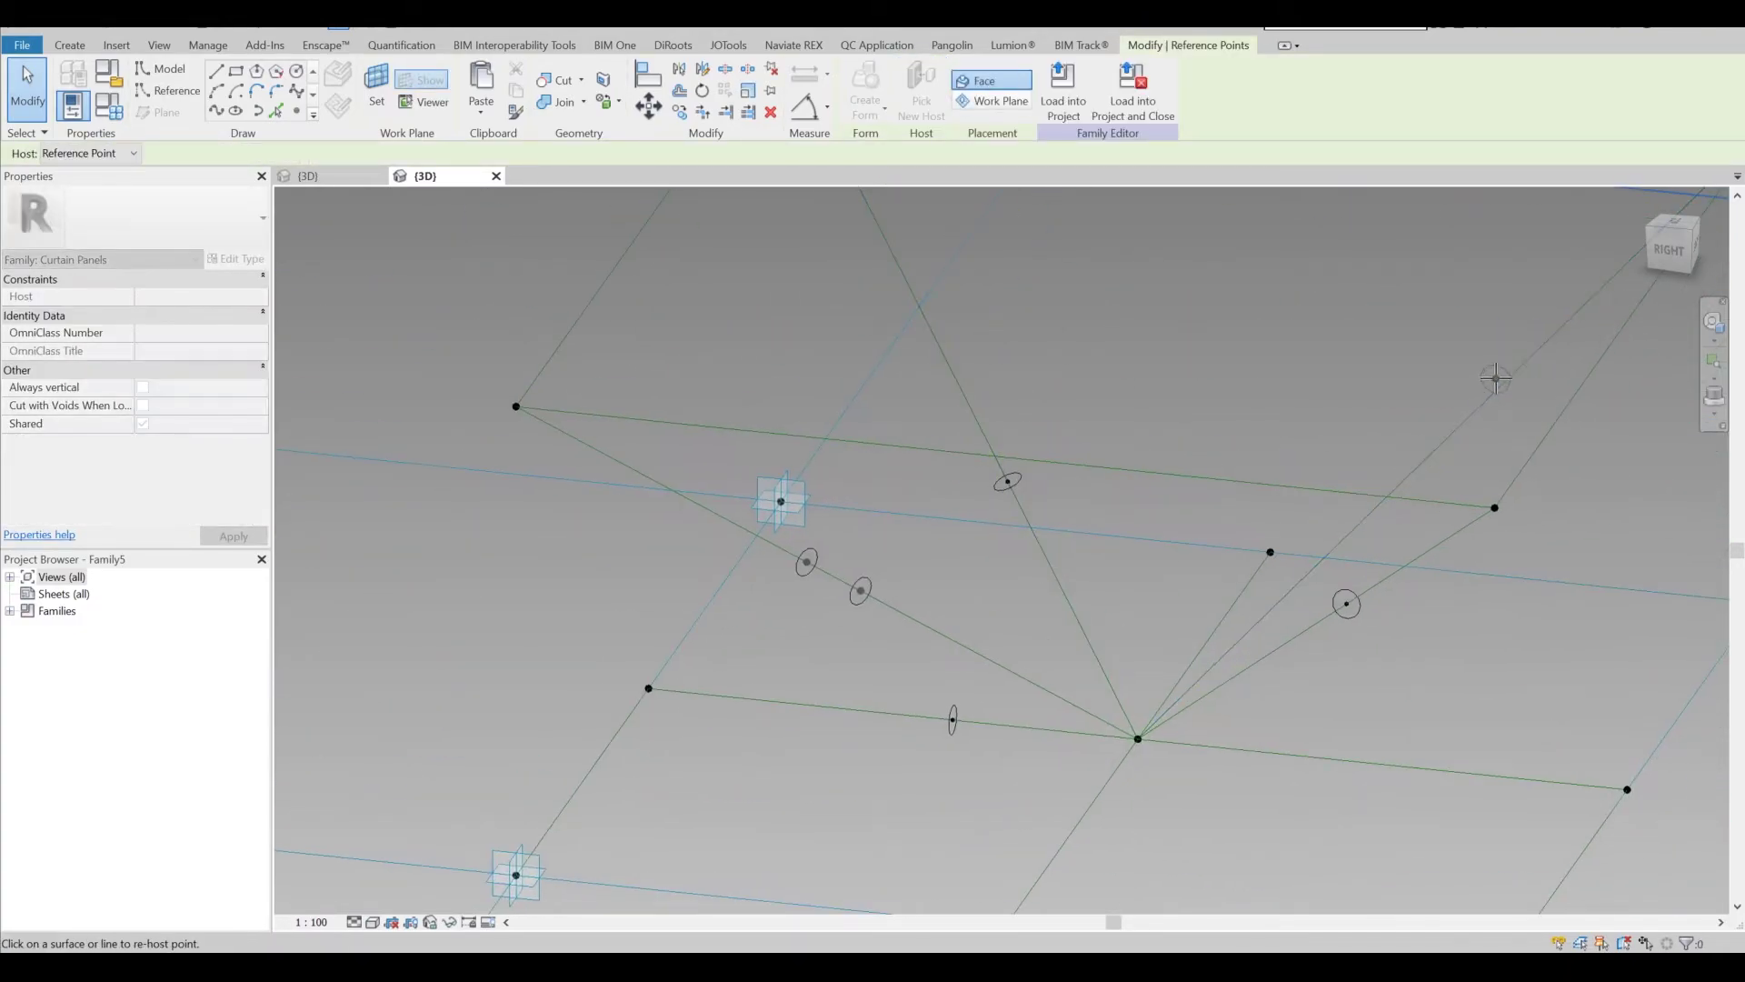
scroll(809, 563, up, 4)
click(825, 560)
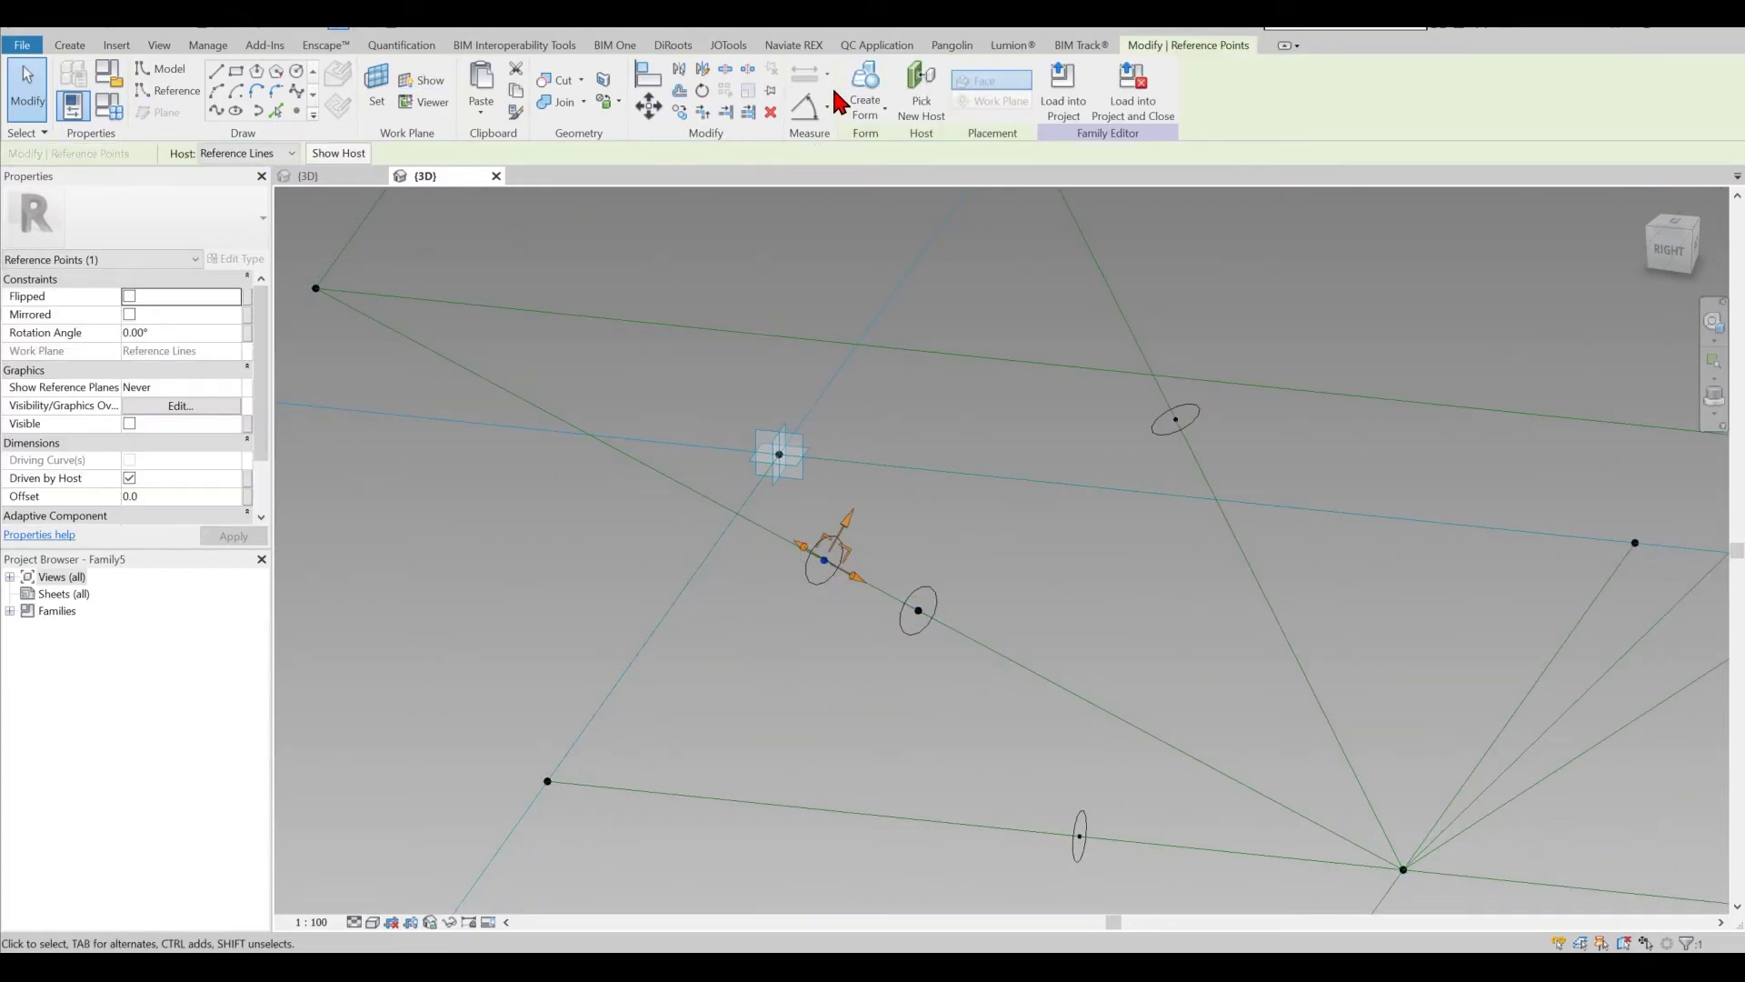
scroll(1001, 403, down, 5)
click(1015, 389)
- Set the radius of the circles on the lower centre line and on the upper frame edge to 25
shift+middle_drag(1069, 634, 1157, 615)
shift+middle_drag(1156, 616, 1091, 636)
click(1091, 635)
click(1086, 635)
text(25)
key(Return)
middle_drag(1219, 636, 1130, 717)
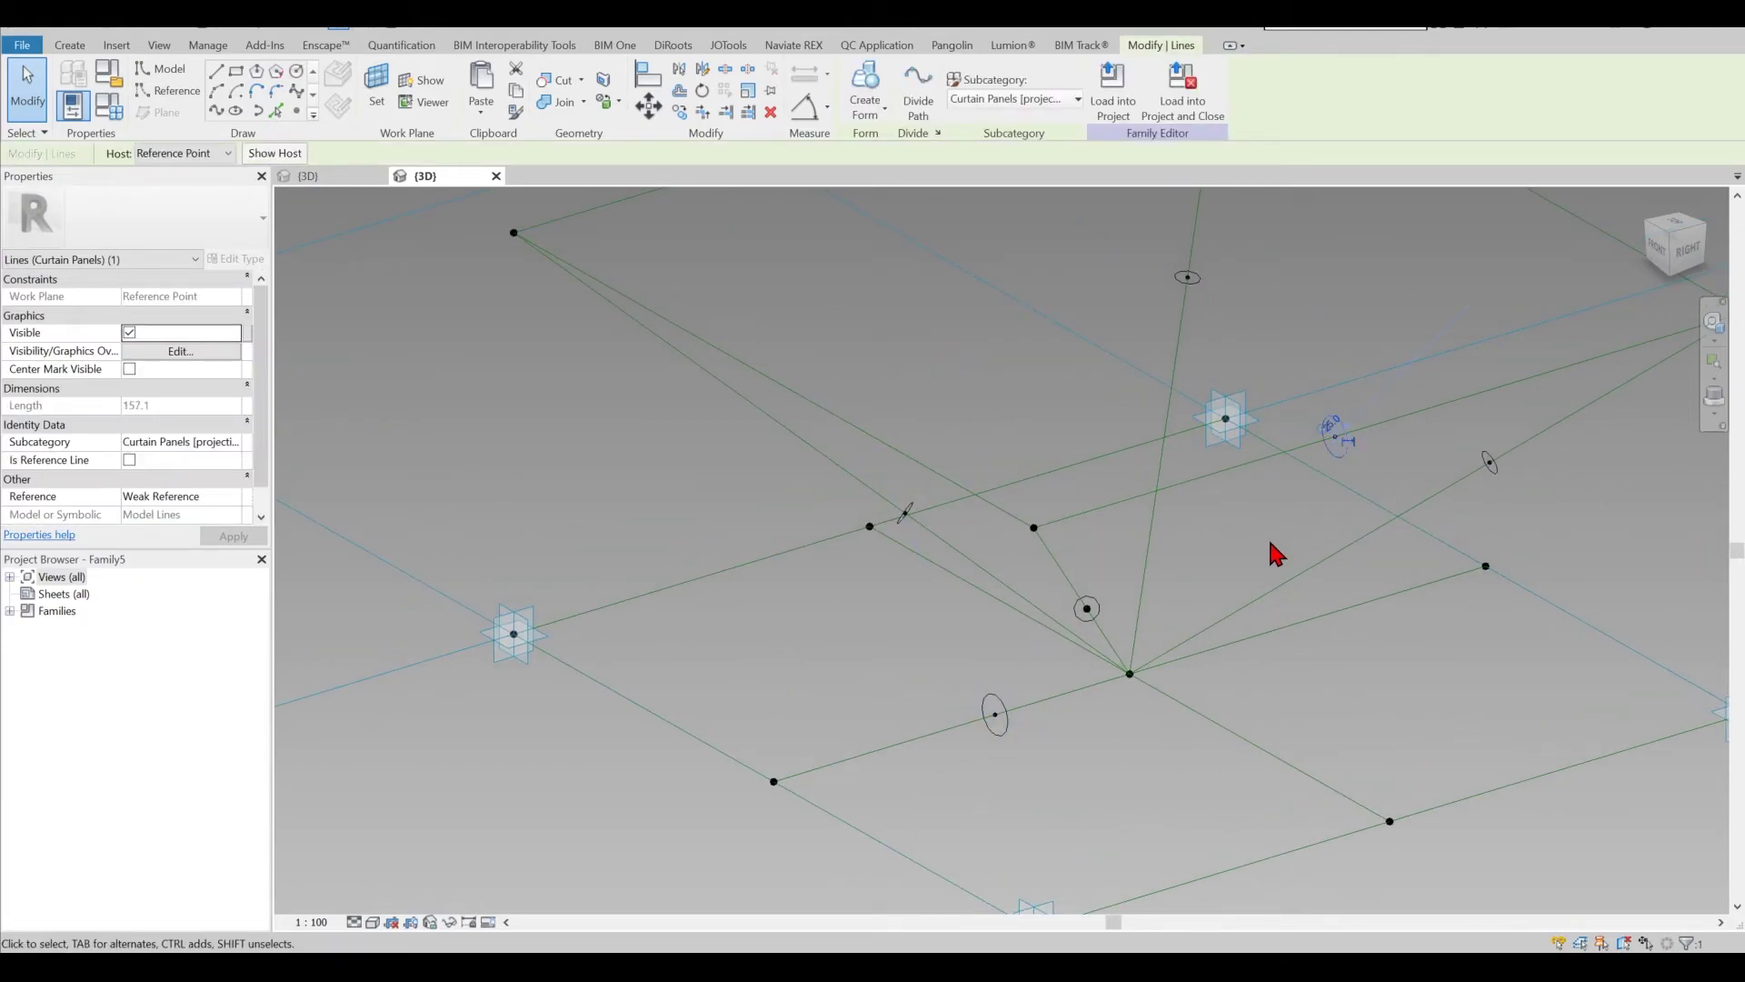
click(1271, 544)
- Create a planar surface form from the four reference lines of the upper frame
scroll(1271, 543, down, 1)
shift+middle_drag(1134, 595, 1037, 613)
click(1020, 666)
middle_drag(1090, 505, 1060, 584)
click(1060, 584)
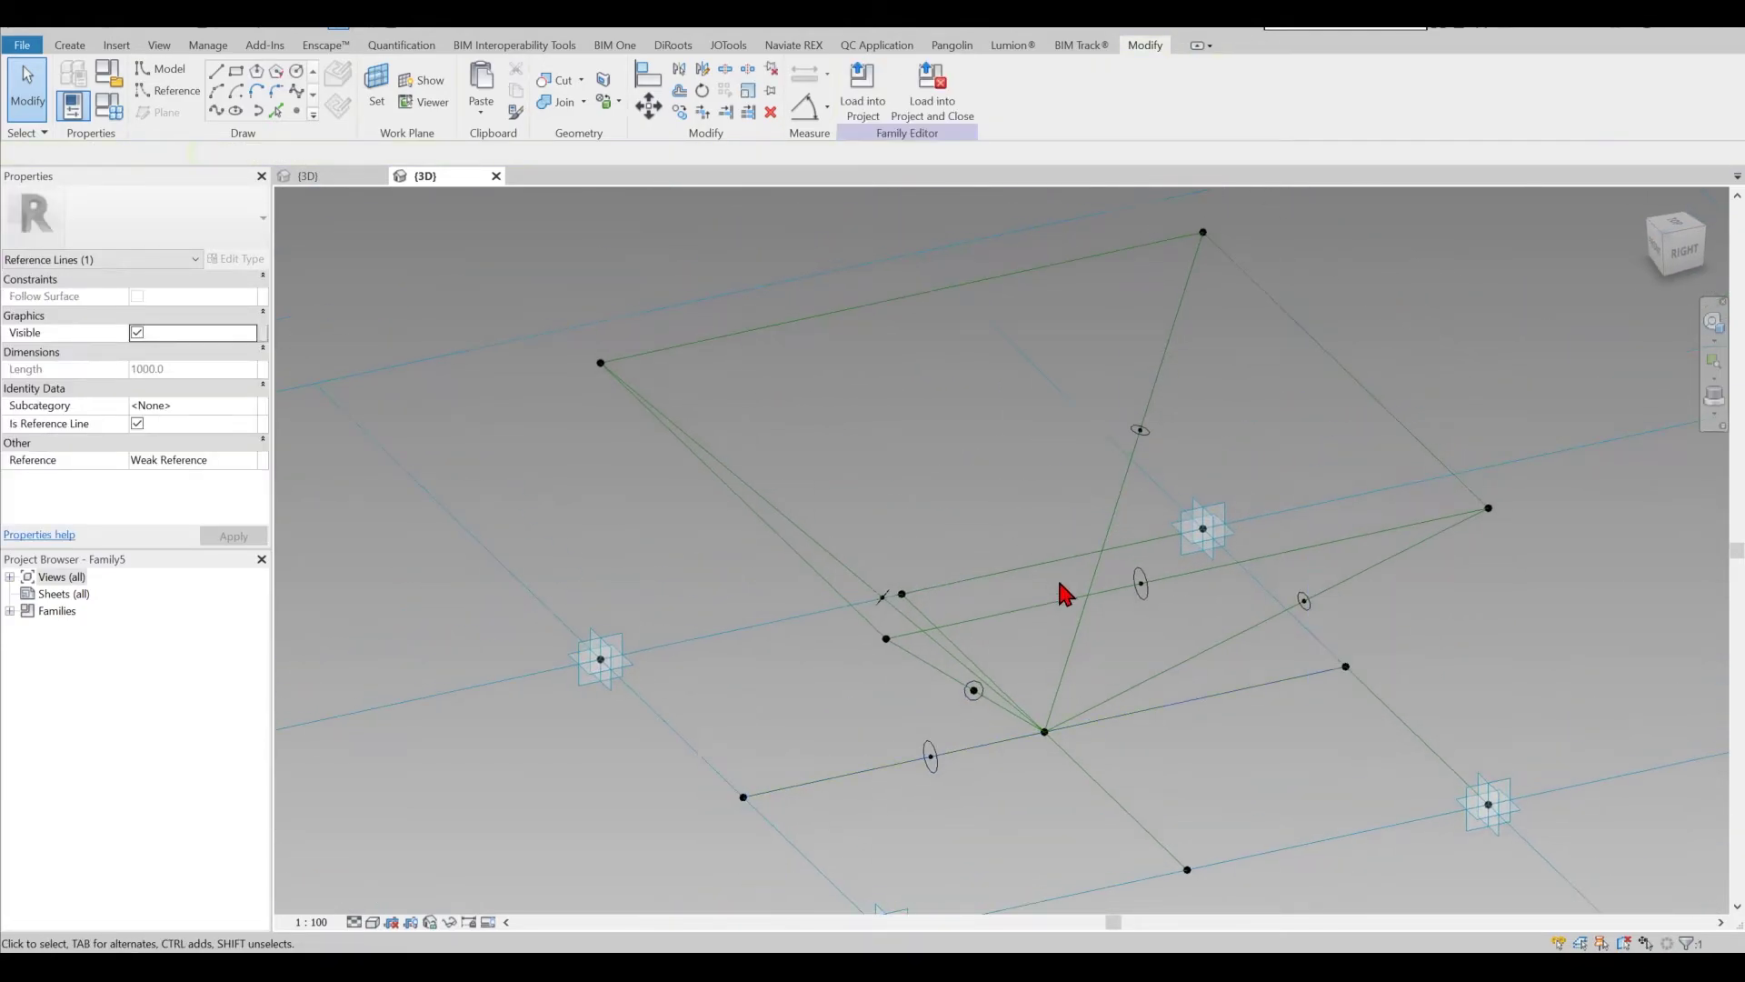
click(1039, 605)
ctrl+click(818, 572)
ctrl+click(937, 290)
ctrl+click(1316, 342)
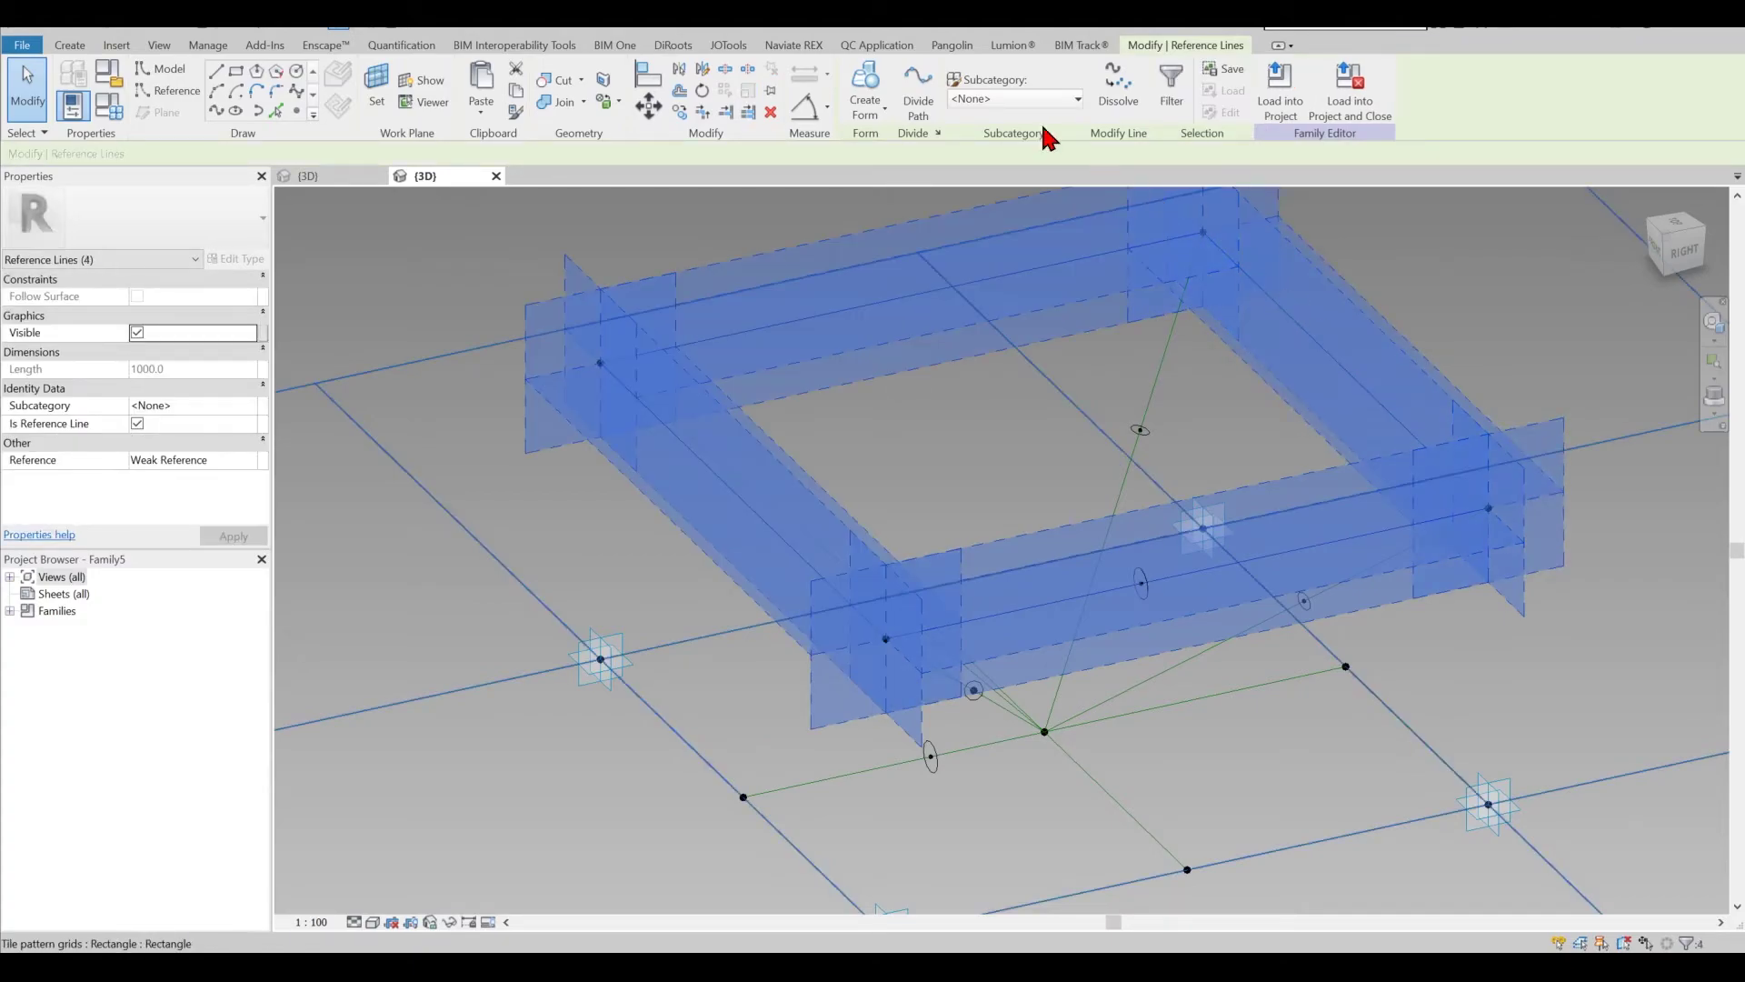
click(864, 100)
click(659, 673)
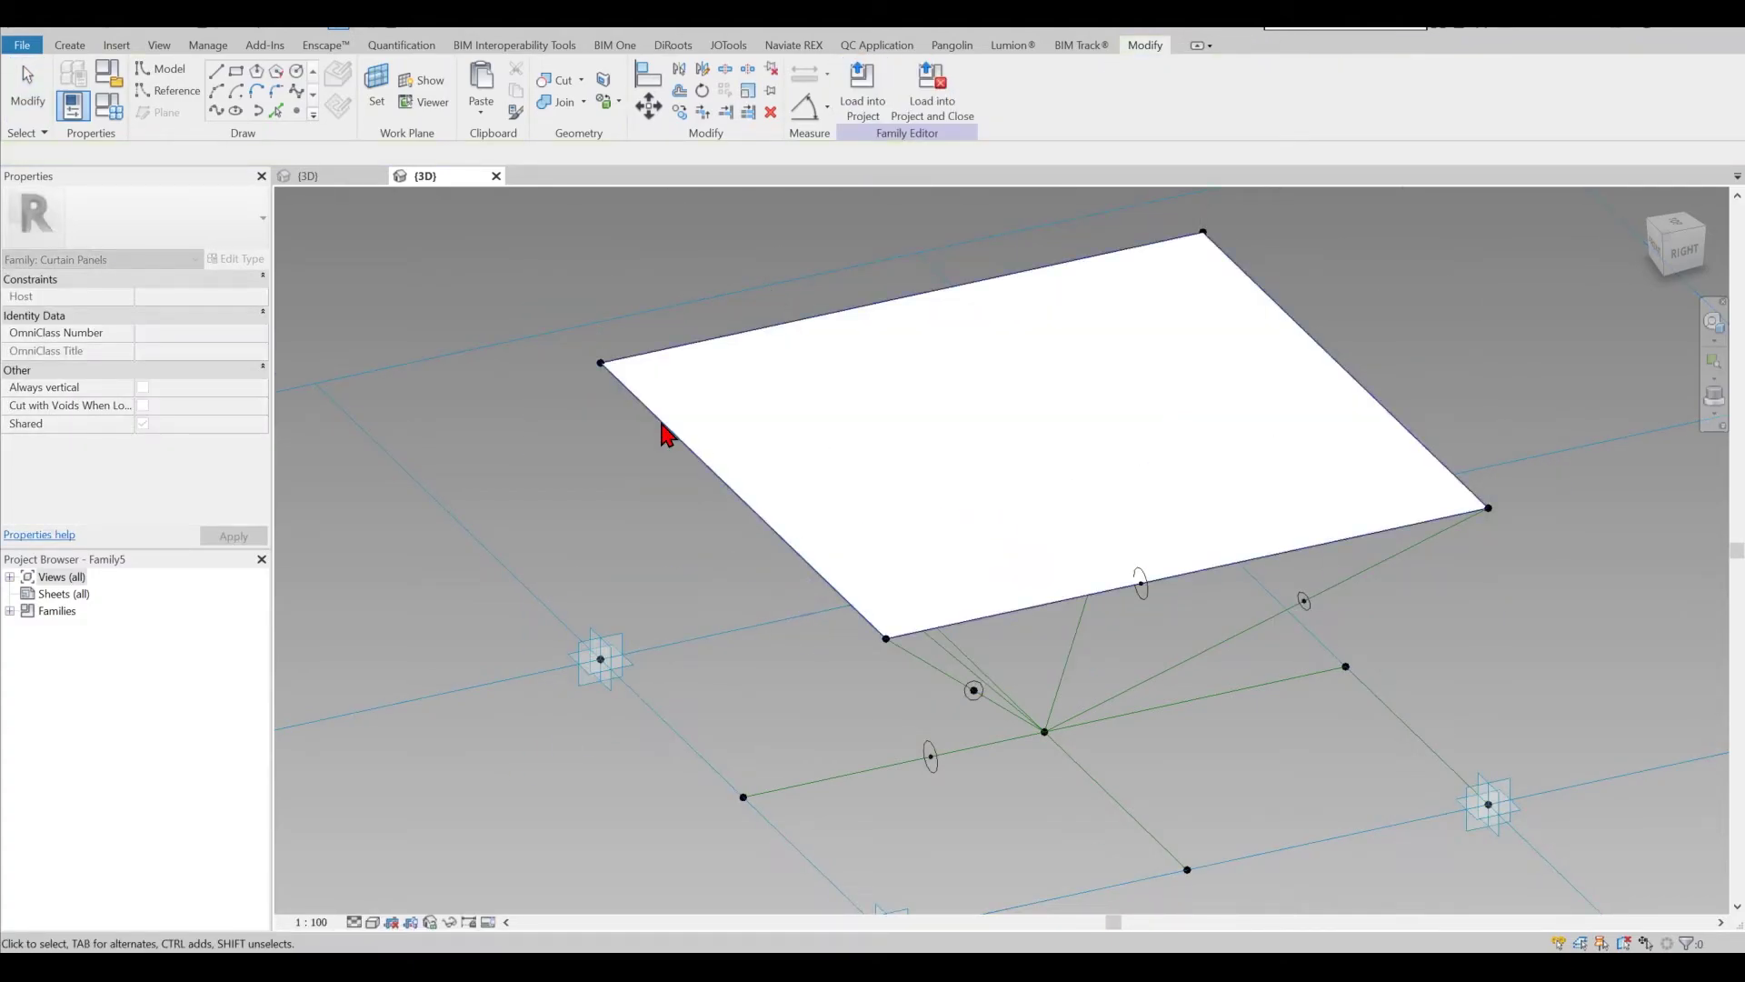
- Link the upper surface form's material to a new family parameter named Top Finish and set that parameter's value to Glass
click(849, 319)
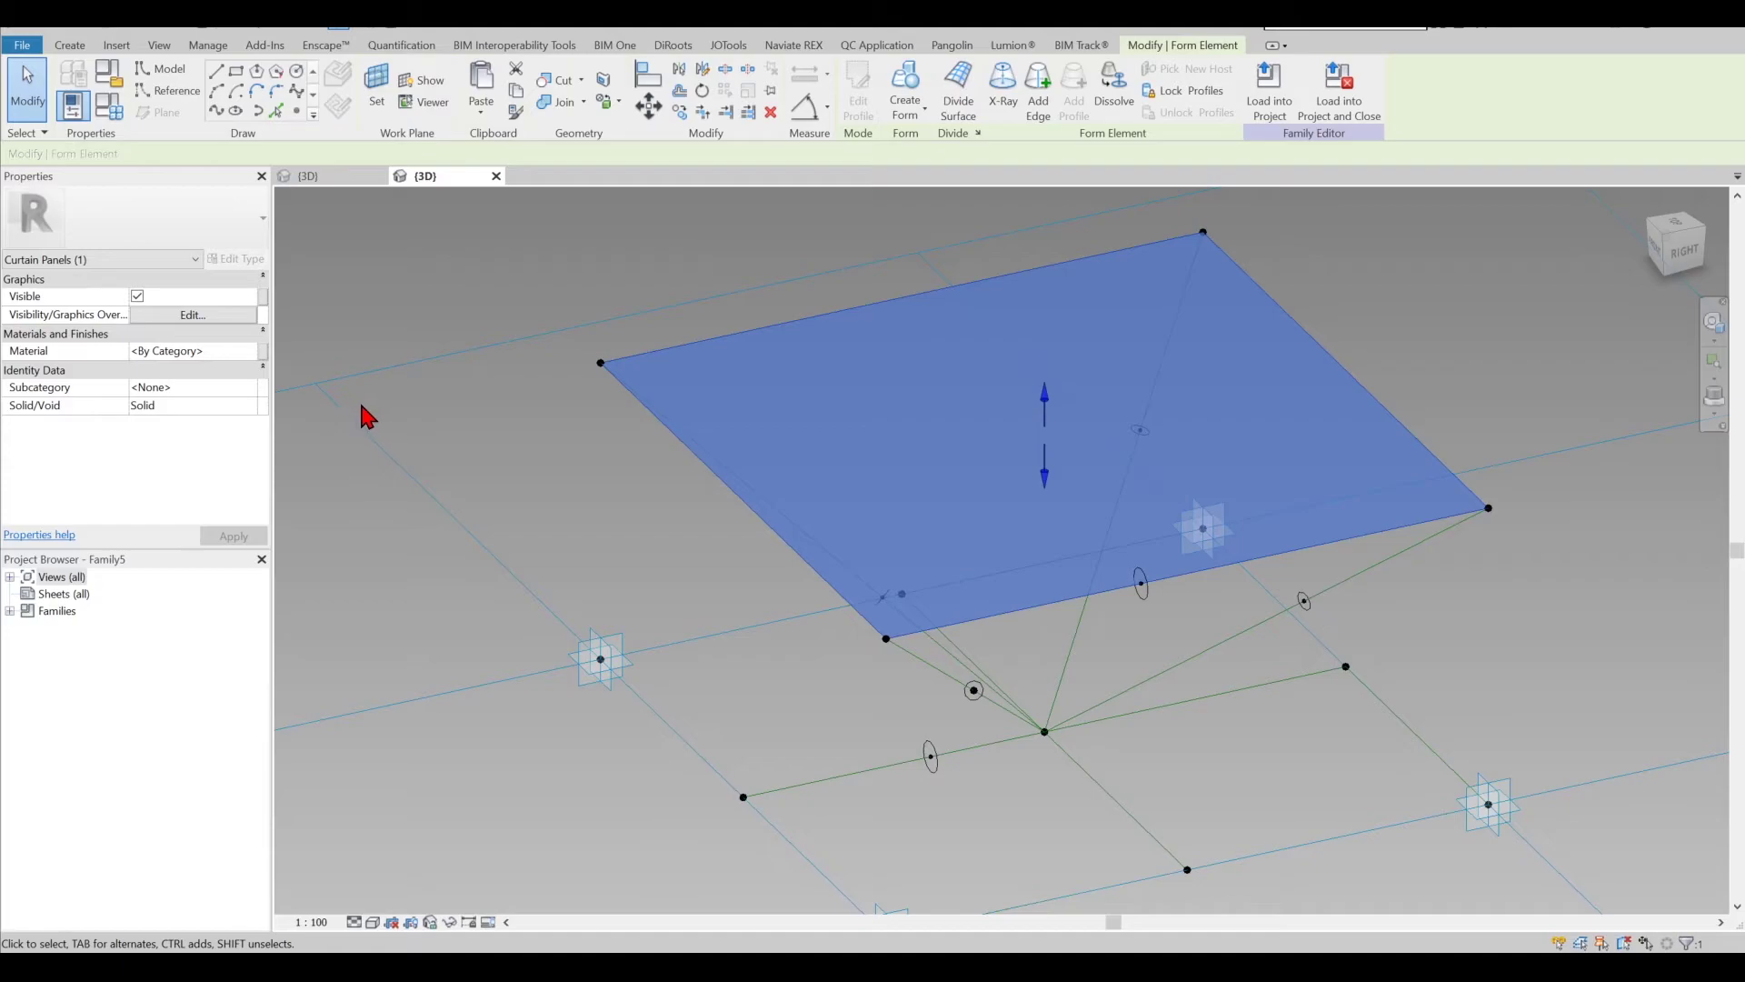
click(262, 351)
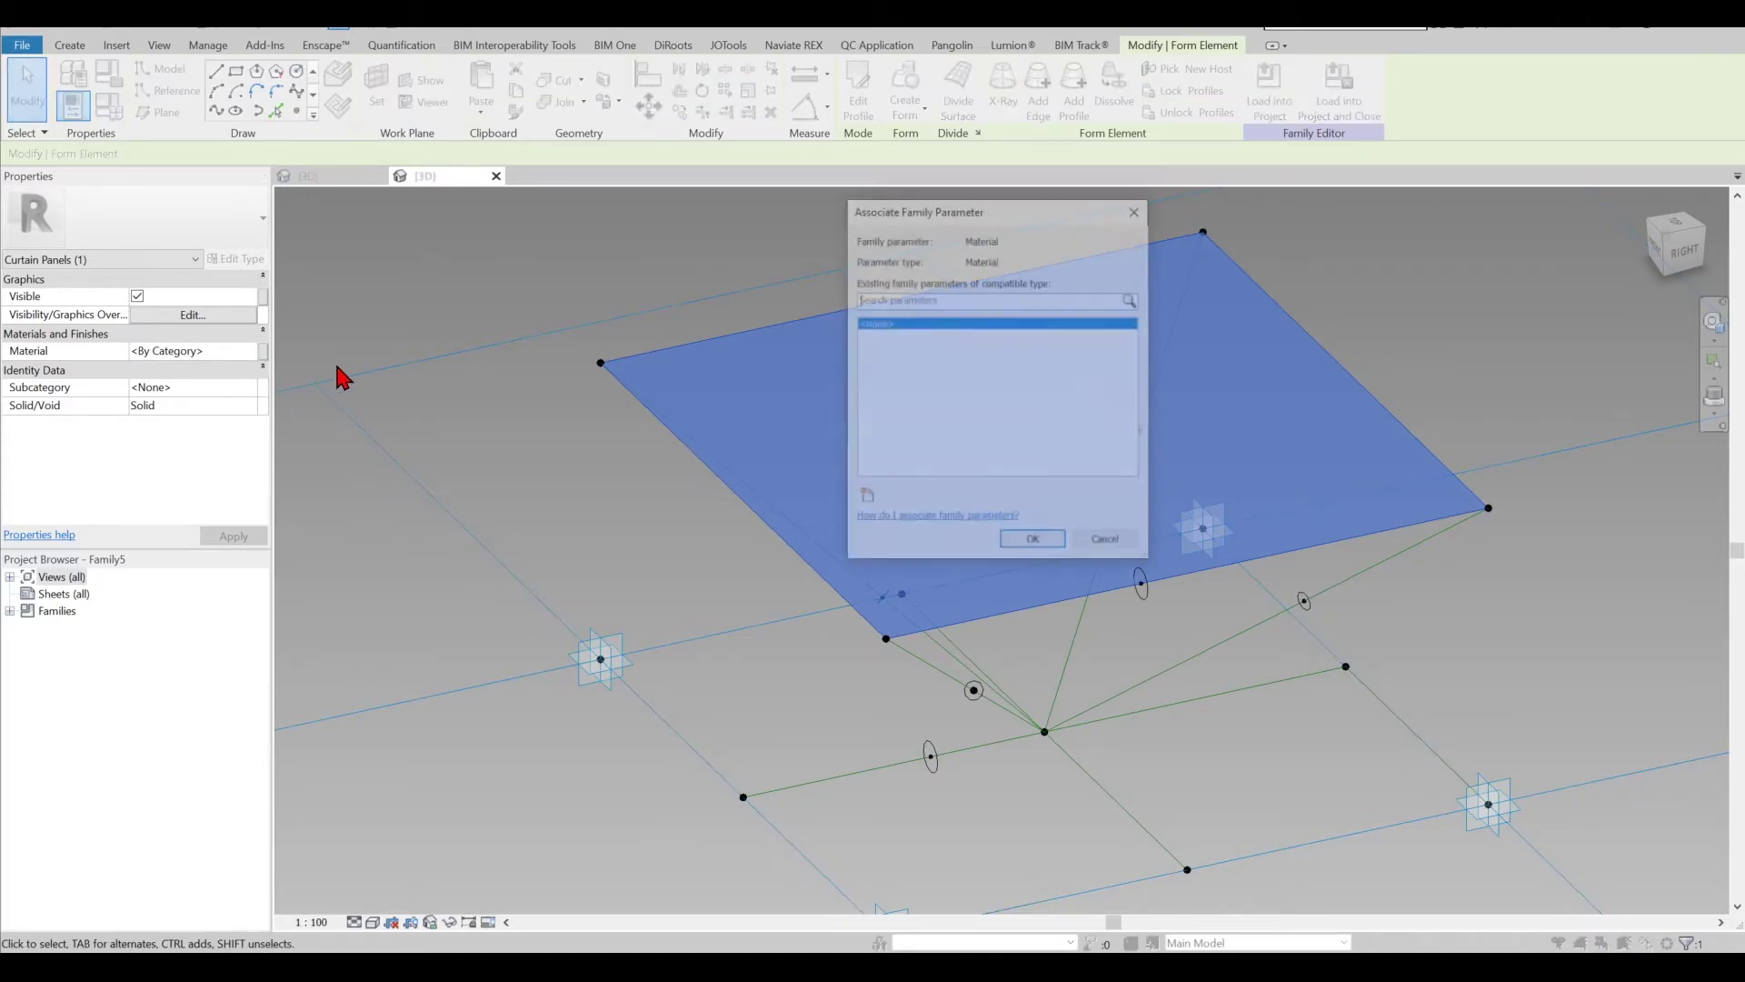
click(861, 496)
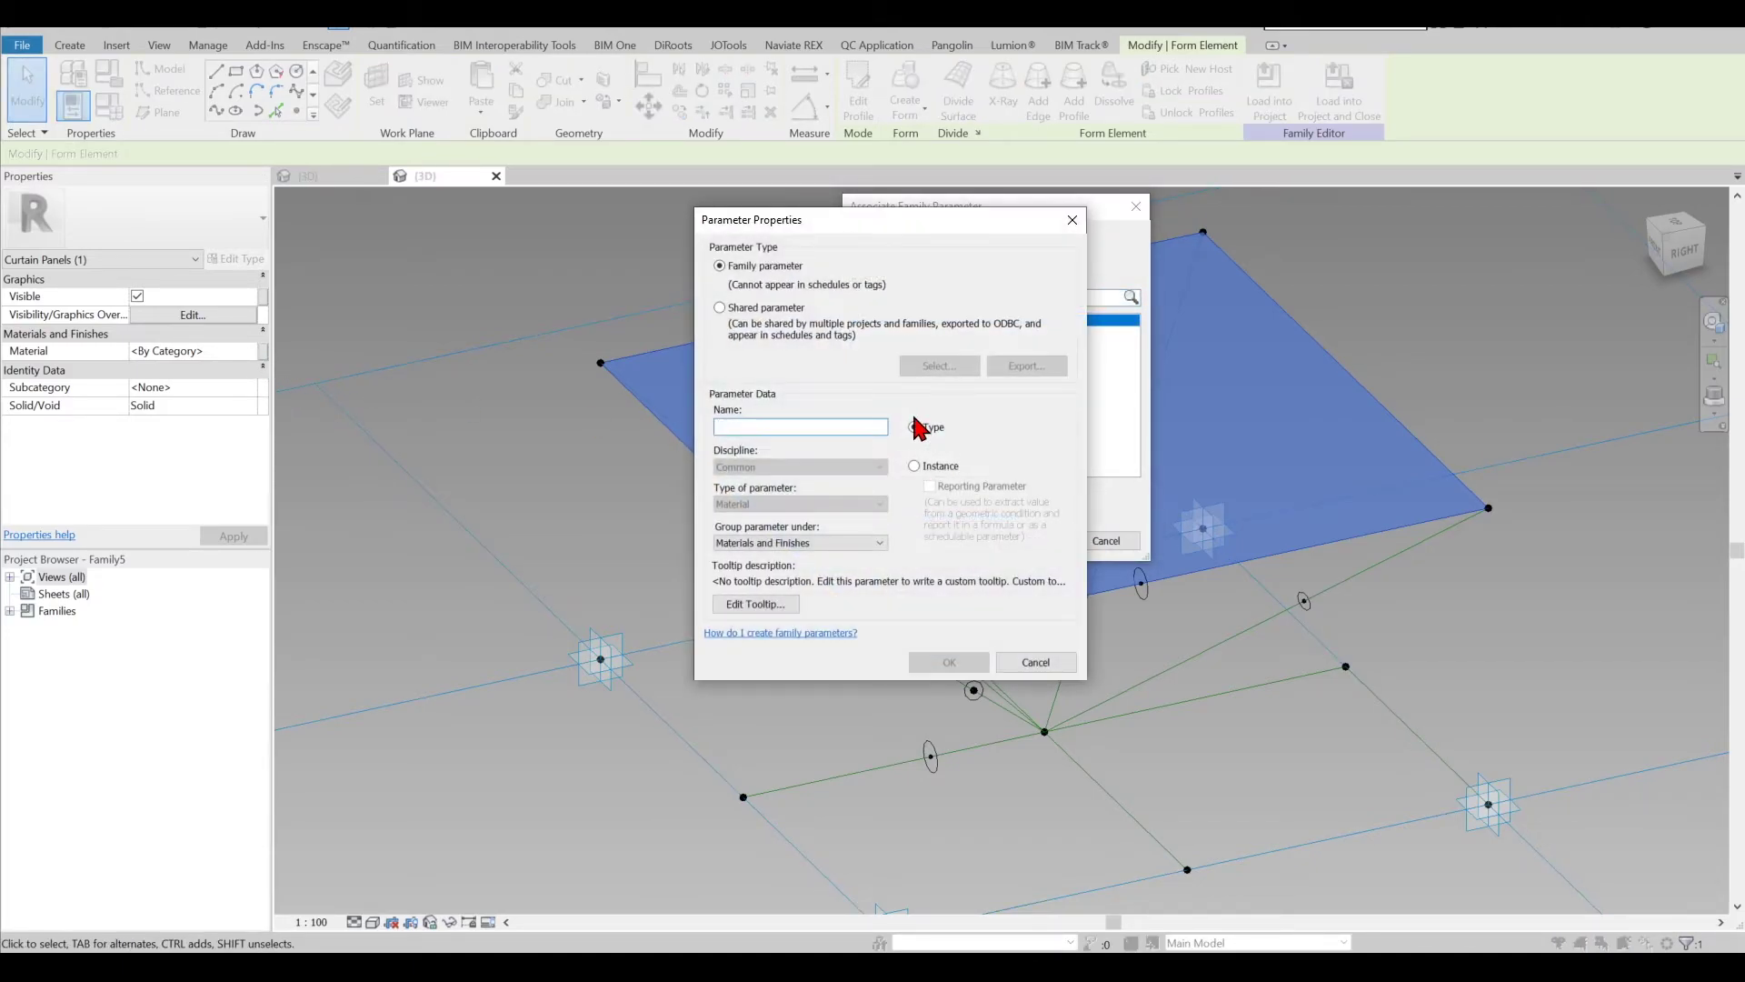
text(Top Finish)
key(Return)
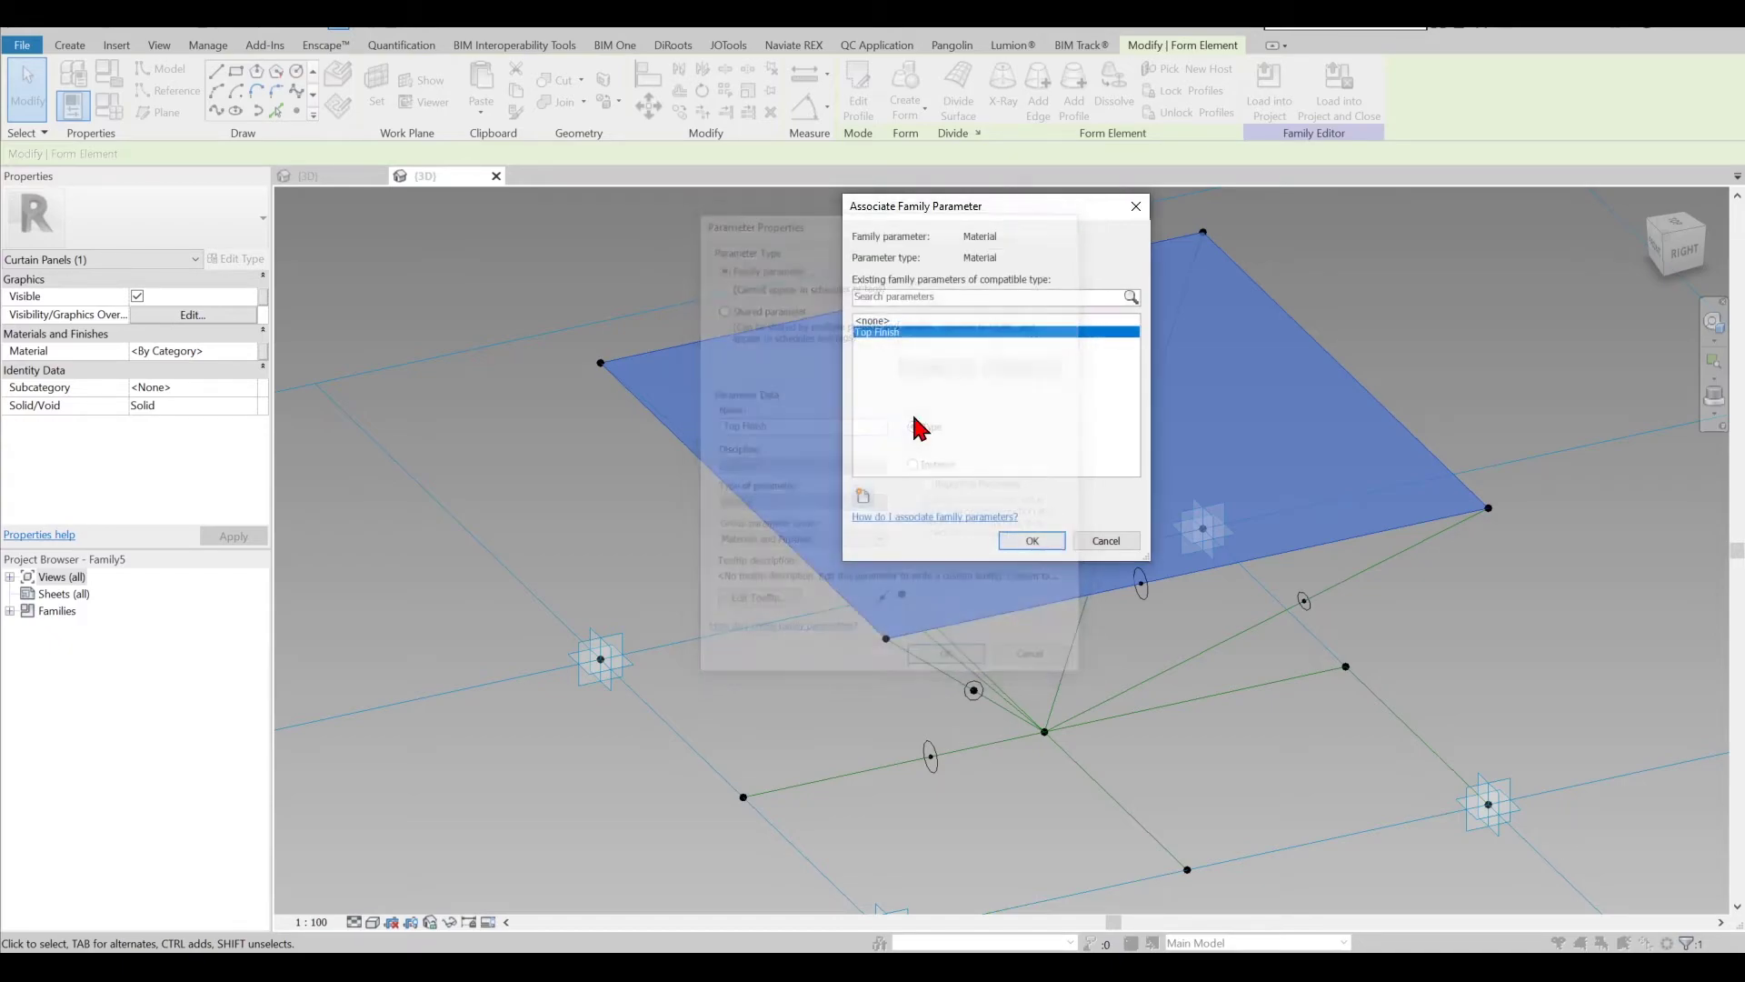
click(1032, 541)
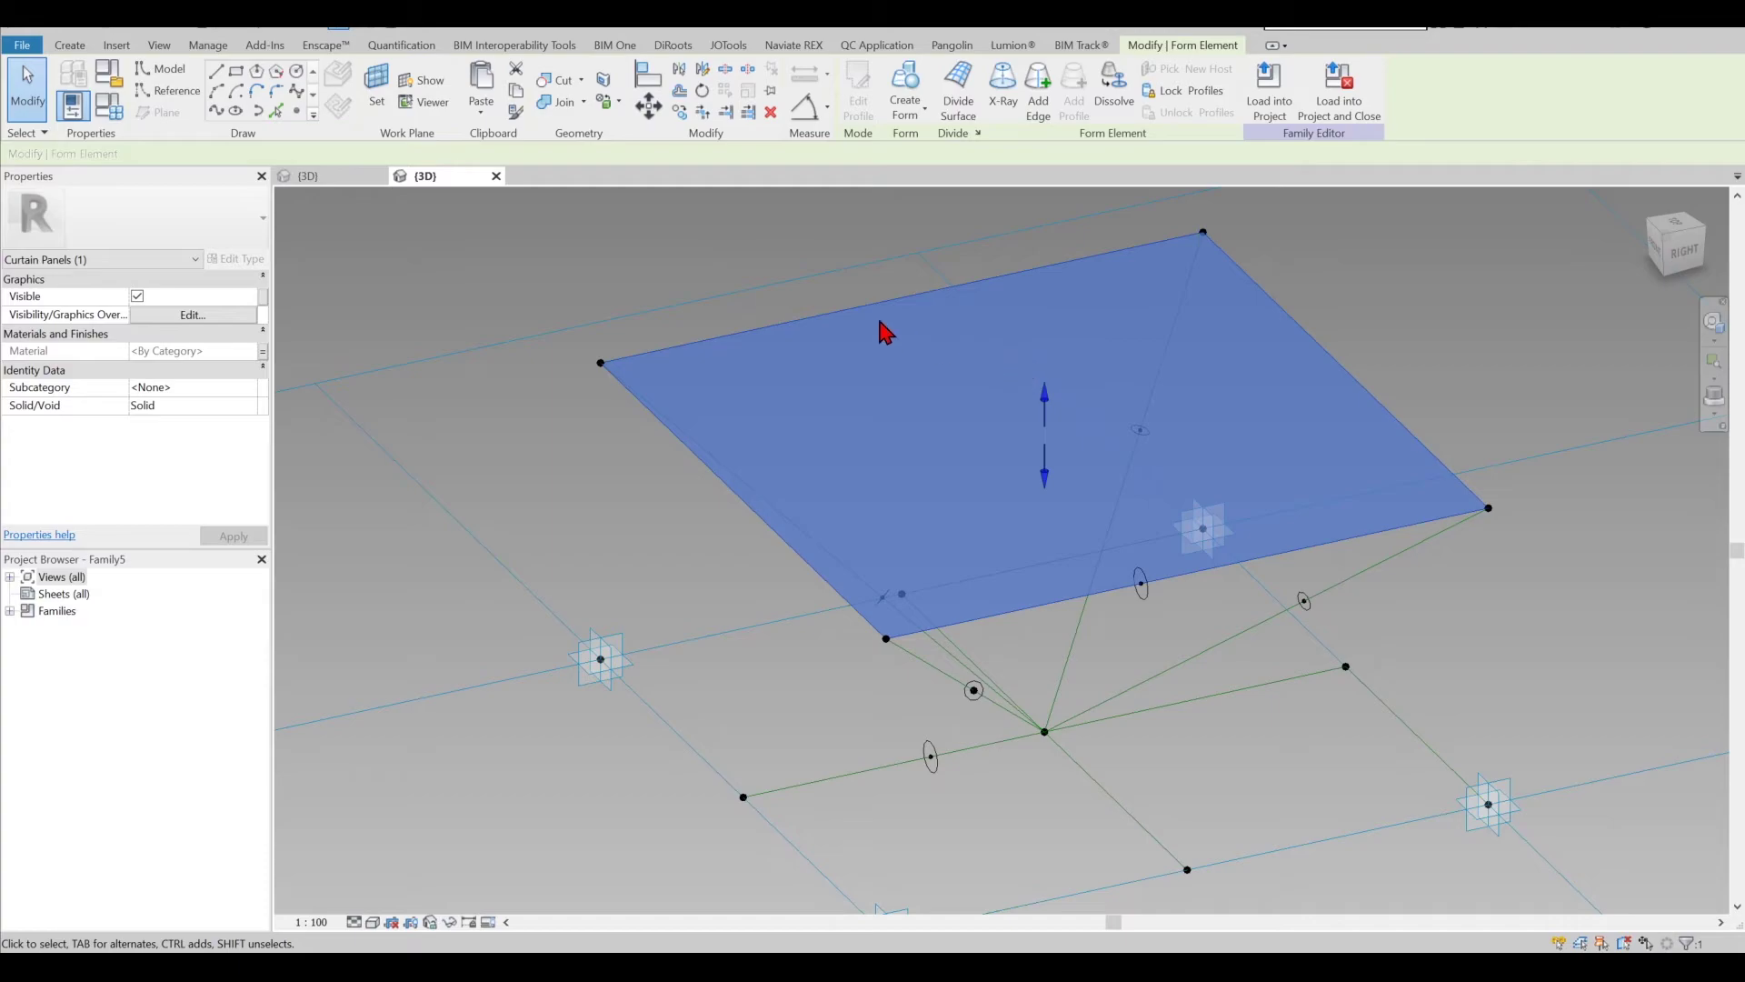
click(107, 109)
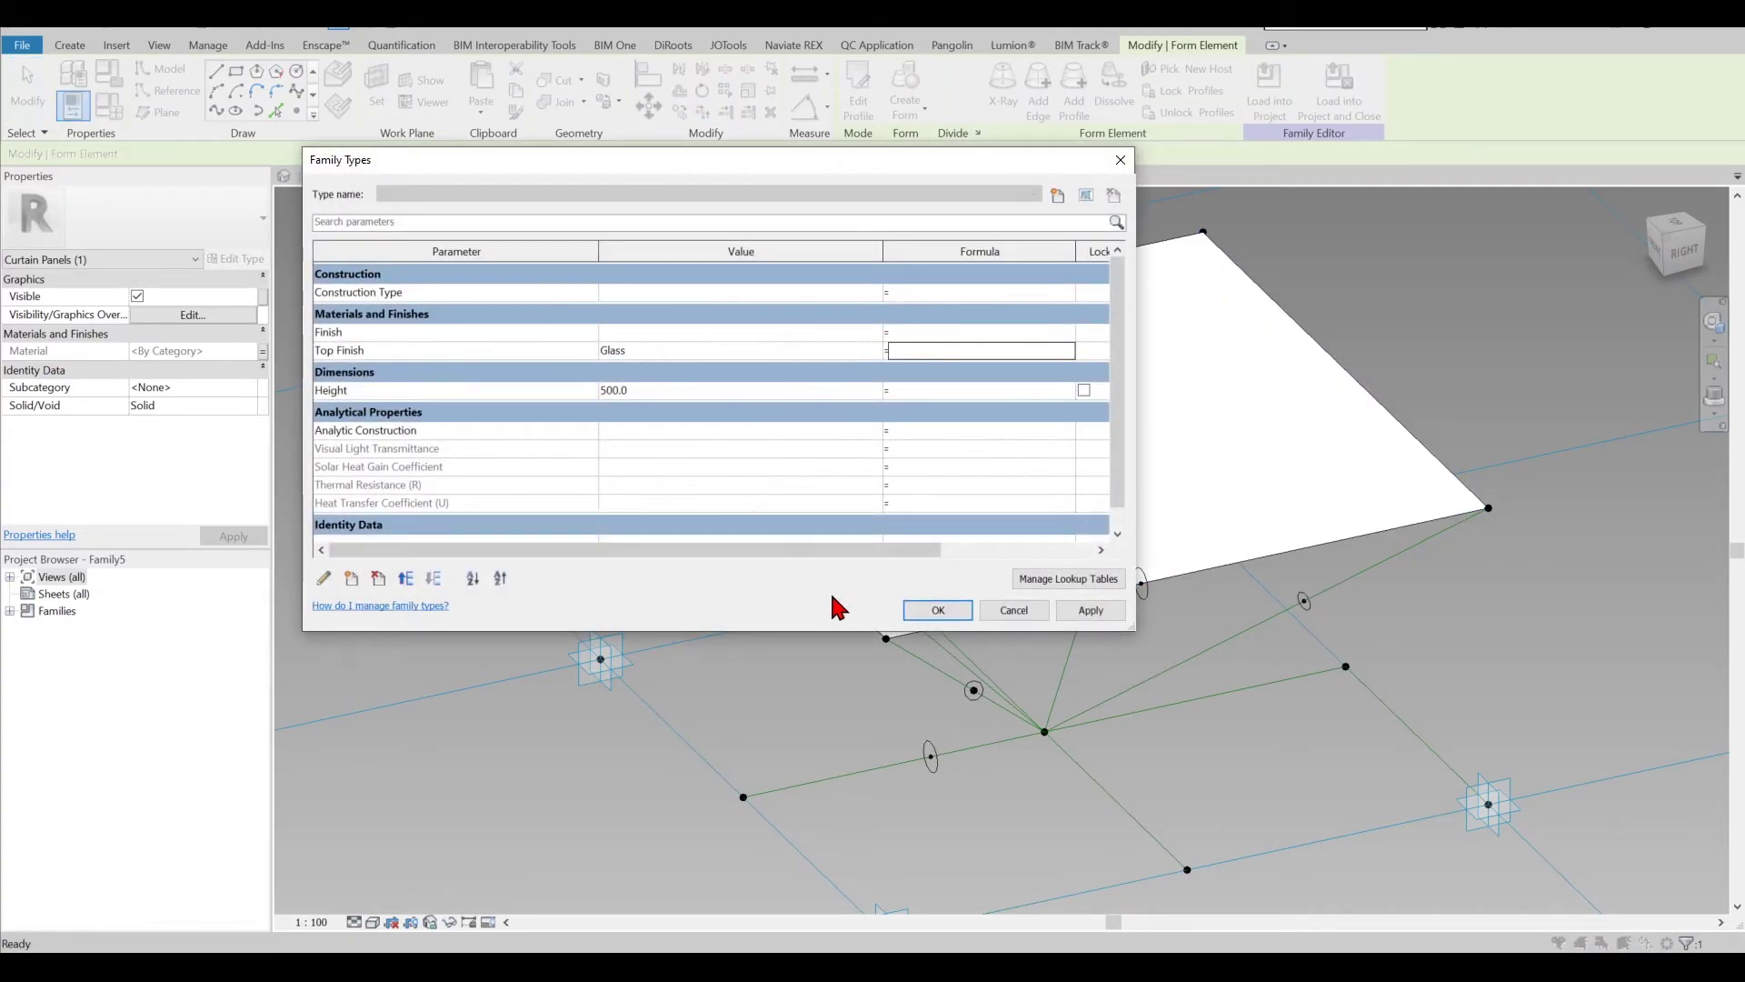
click(938, 610)
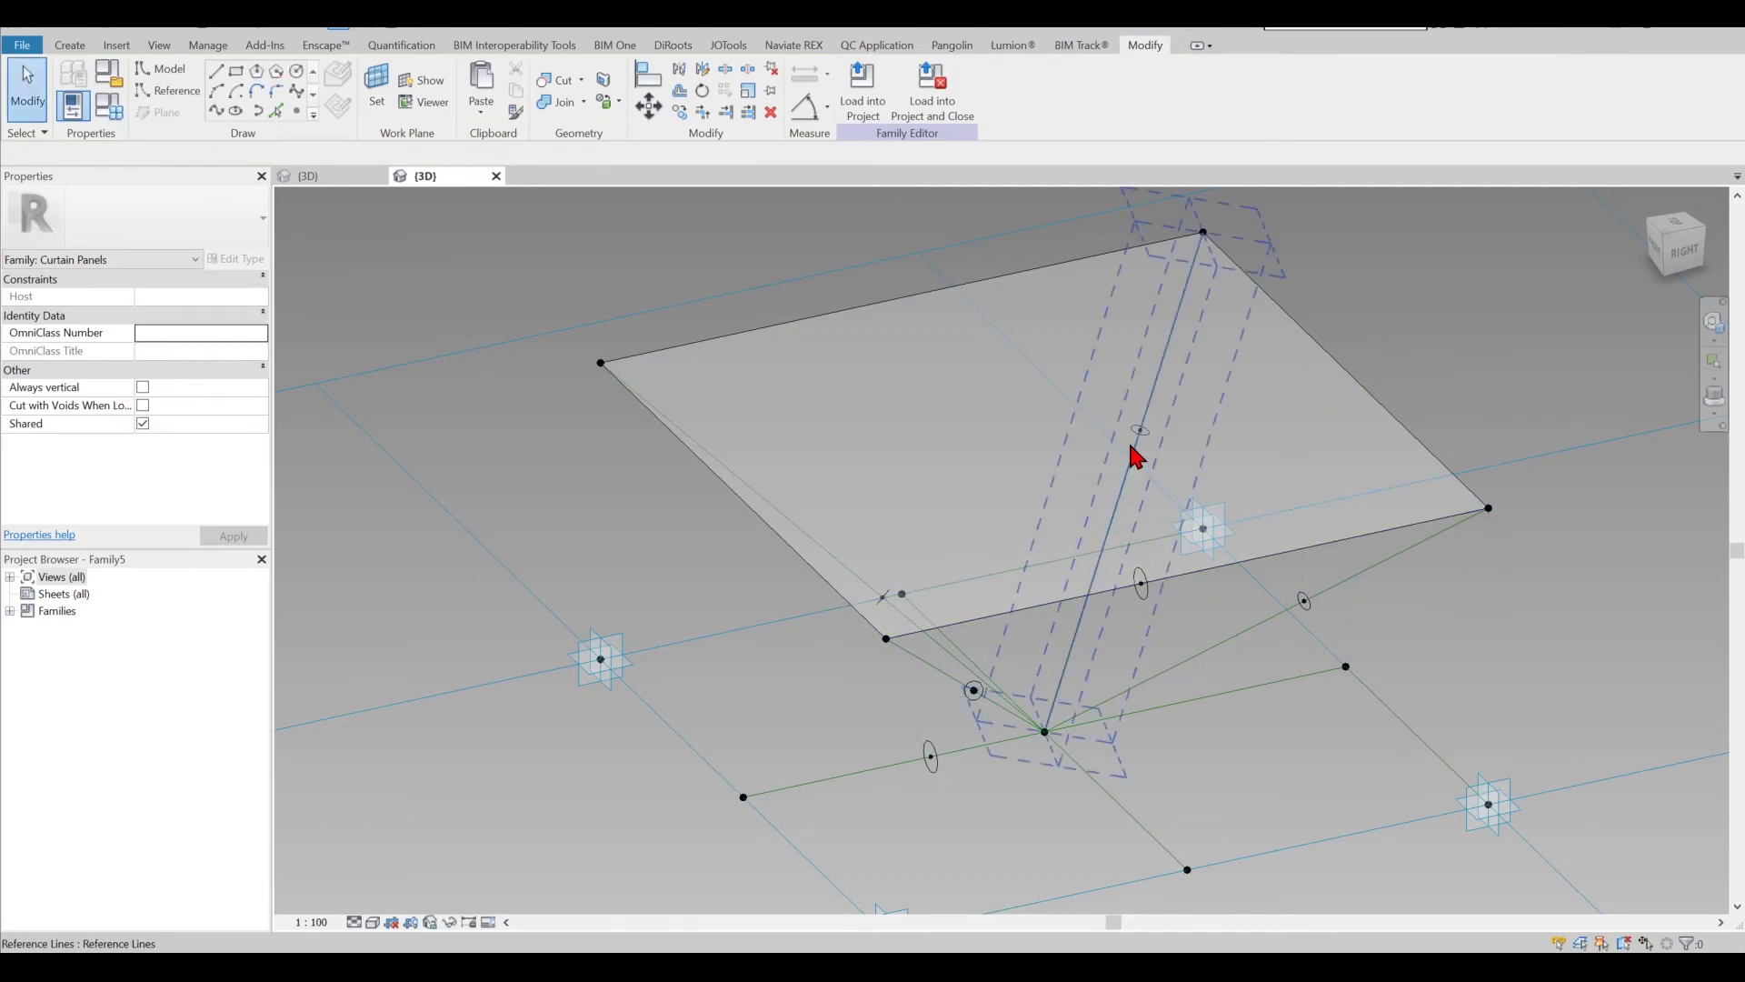
- Create the upper frame tubes by forming the hosted circle along the four upper reference lines
click(1361, 557)
ctrl+click(1346, 370)
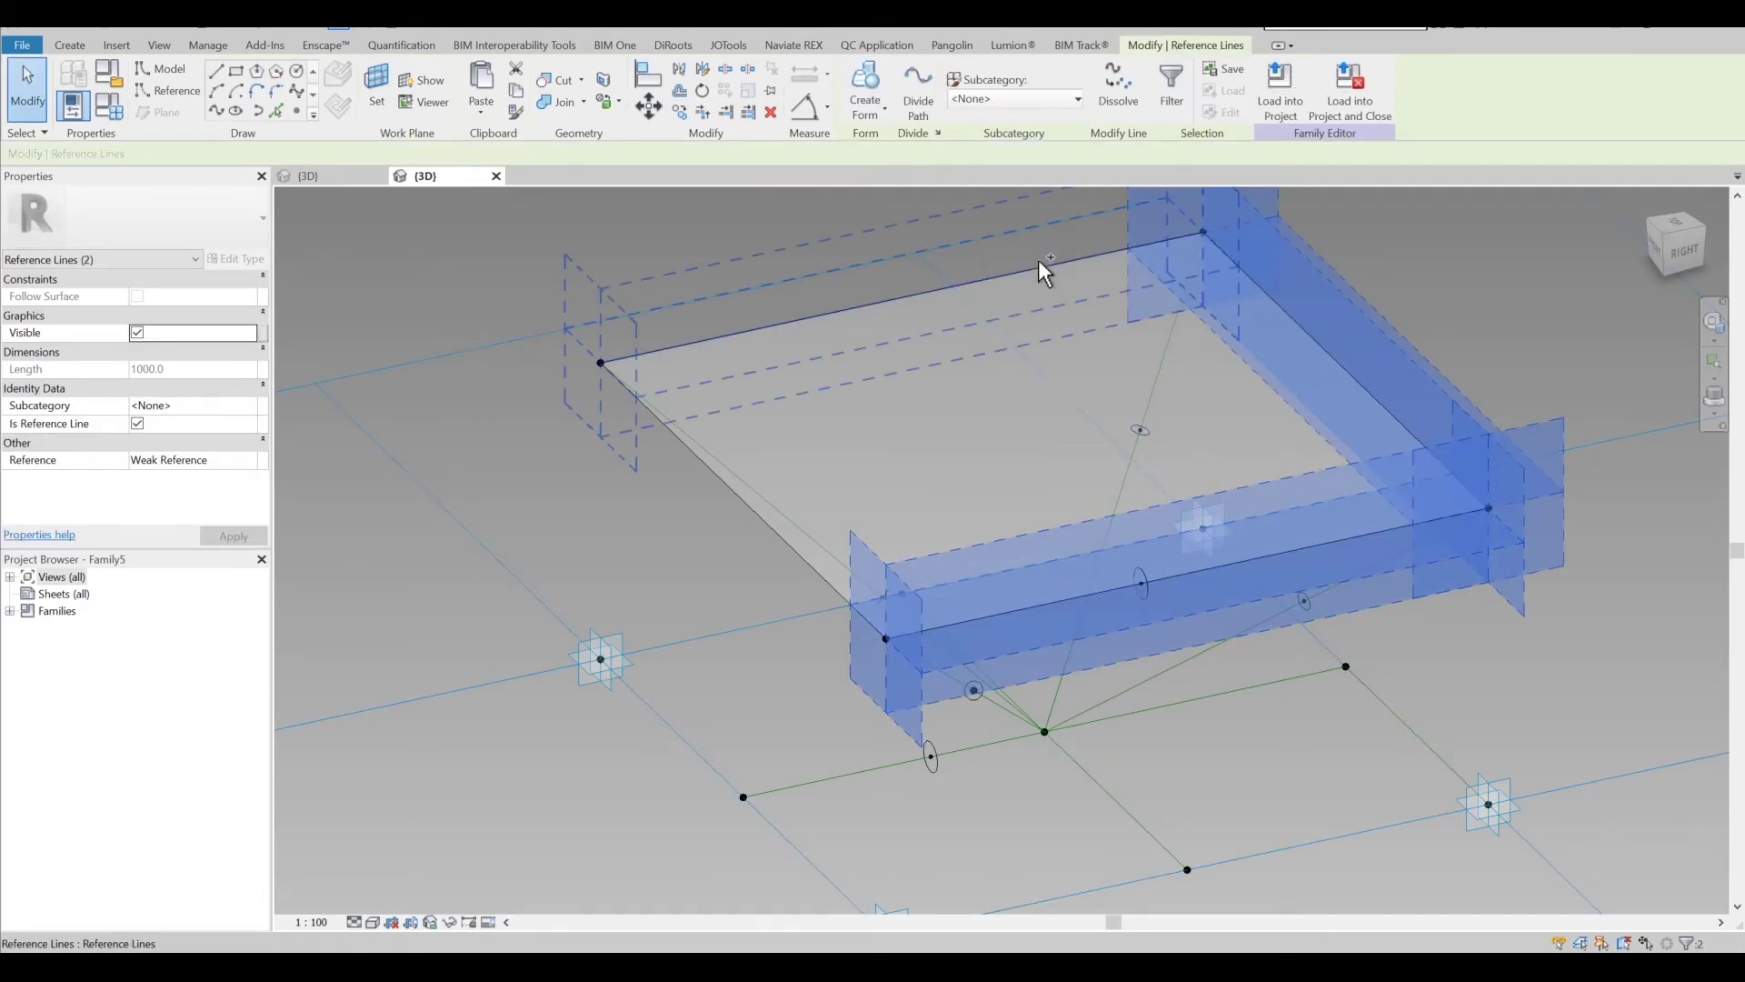
ctrl+click(1038, 266)
ctrl+click(749, 505)
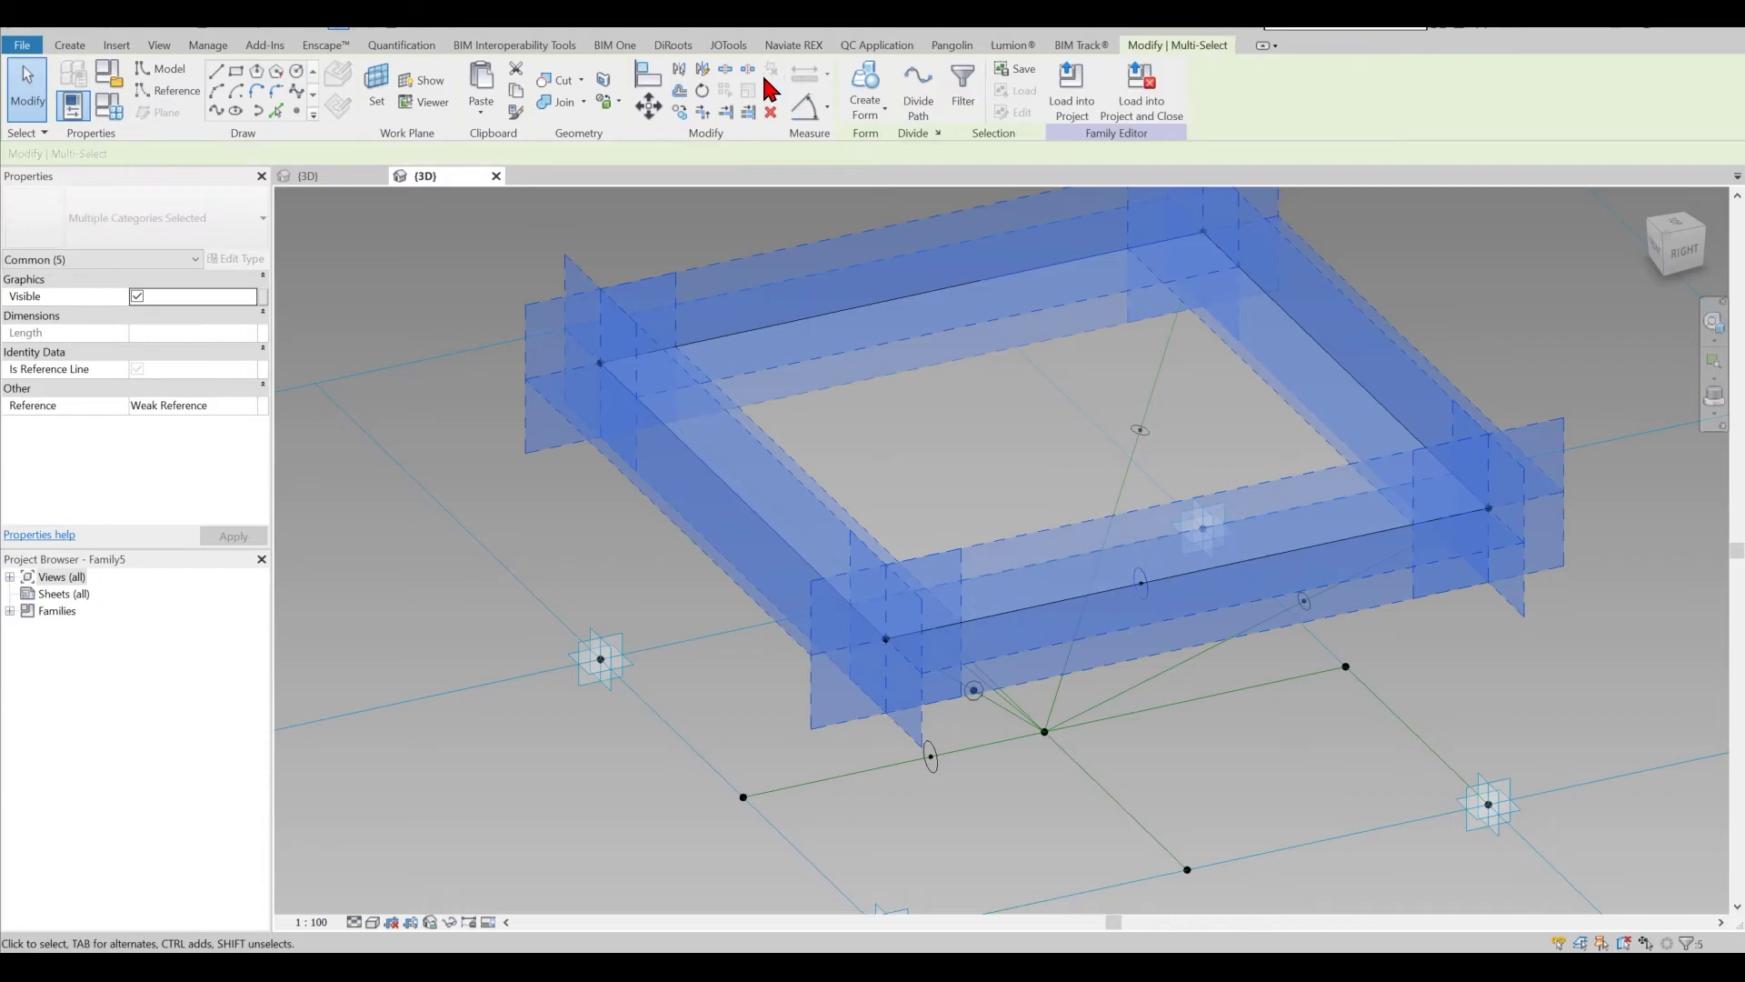
click(866, 91)
middle_drag(1316, 645, 1322, 629)
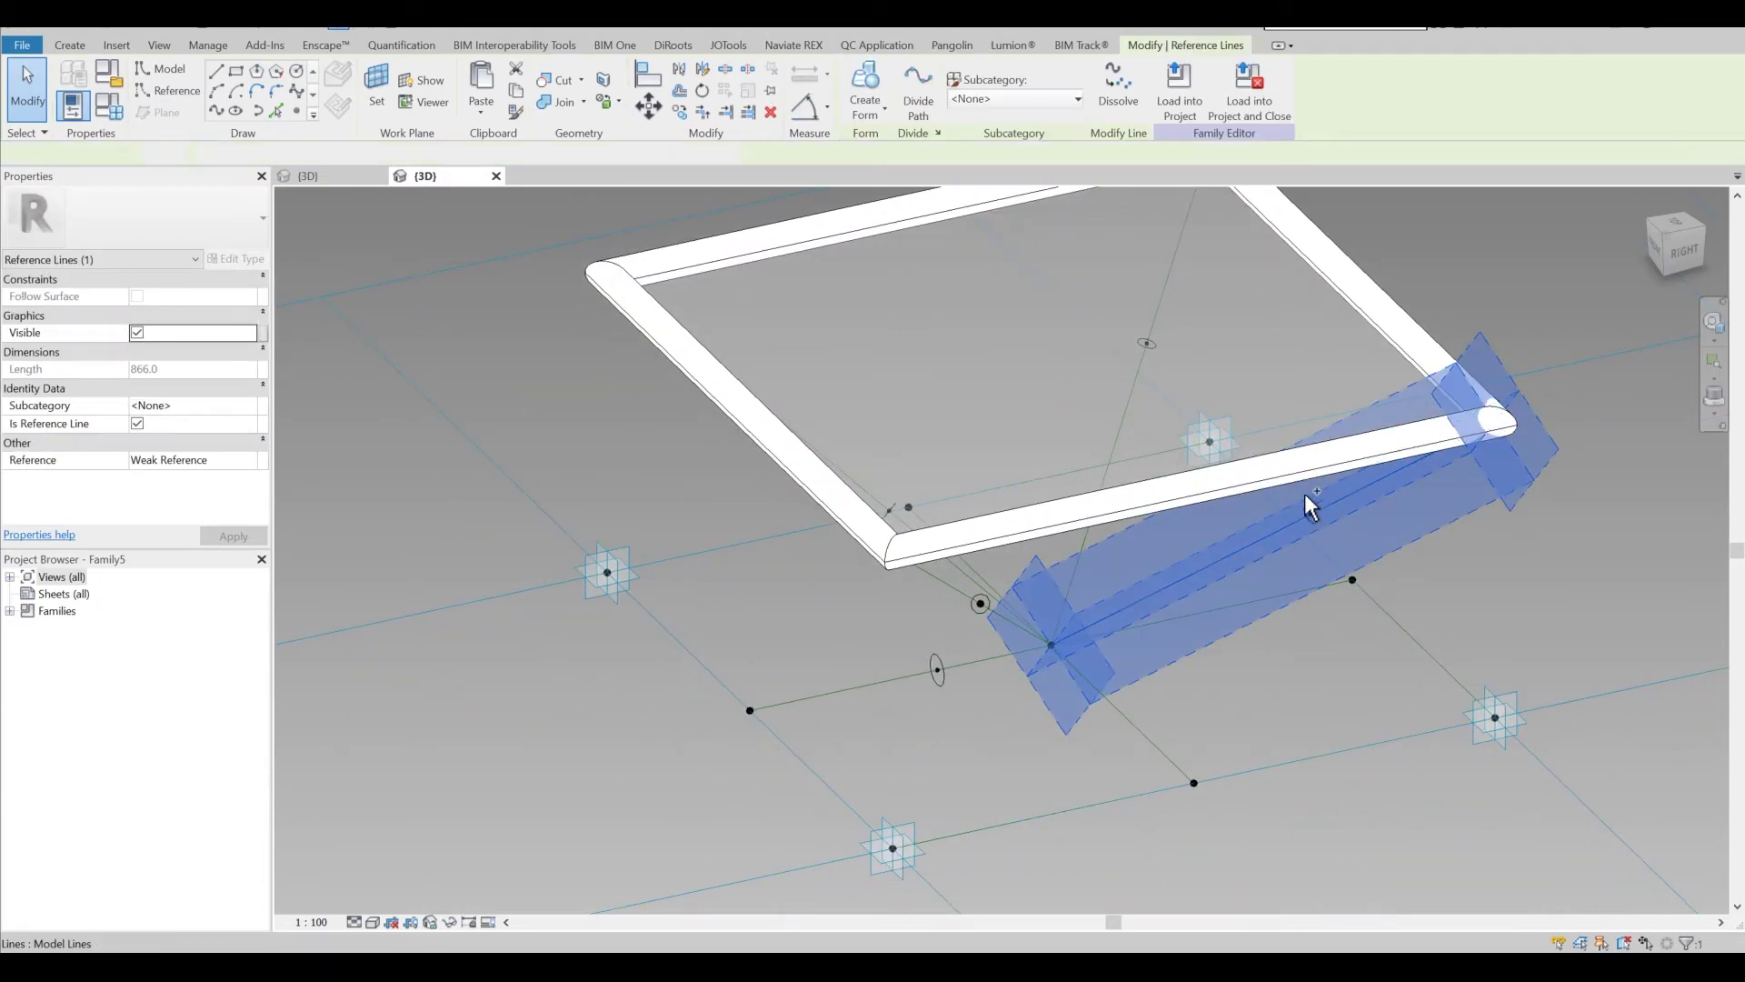
- Create tubular forms for the four diagonals from each diagonal reference line and the circle hosted on it
key(Escape)
click(1150, 347)
ctrl+click(1167, 276)
click(865, 89)
key(Escape)
shift+middle_drag(1118, 518, 909, 536)
click(655, 474)
ctrl+click(706, 507)
click(865, 91)
key(Escape)
scroll(731, 419, up, 2)
click(730, 366)
ctrl+click(778, 475)
click(869, 89)
key(Escape)
scroll(887, 440, down, 3)
- Create the lower chord tube from the lower centre reference line and its hosted circle
shift+middle_drag(886, 440, 1007, 442)
click(914, 548)
ctrl+click(879, 540)
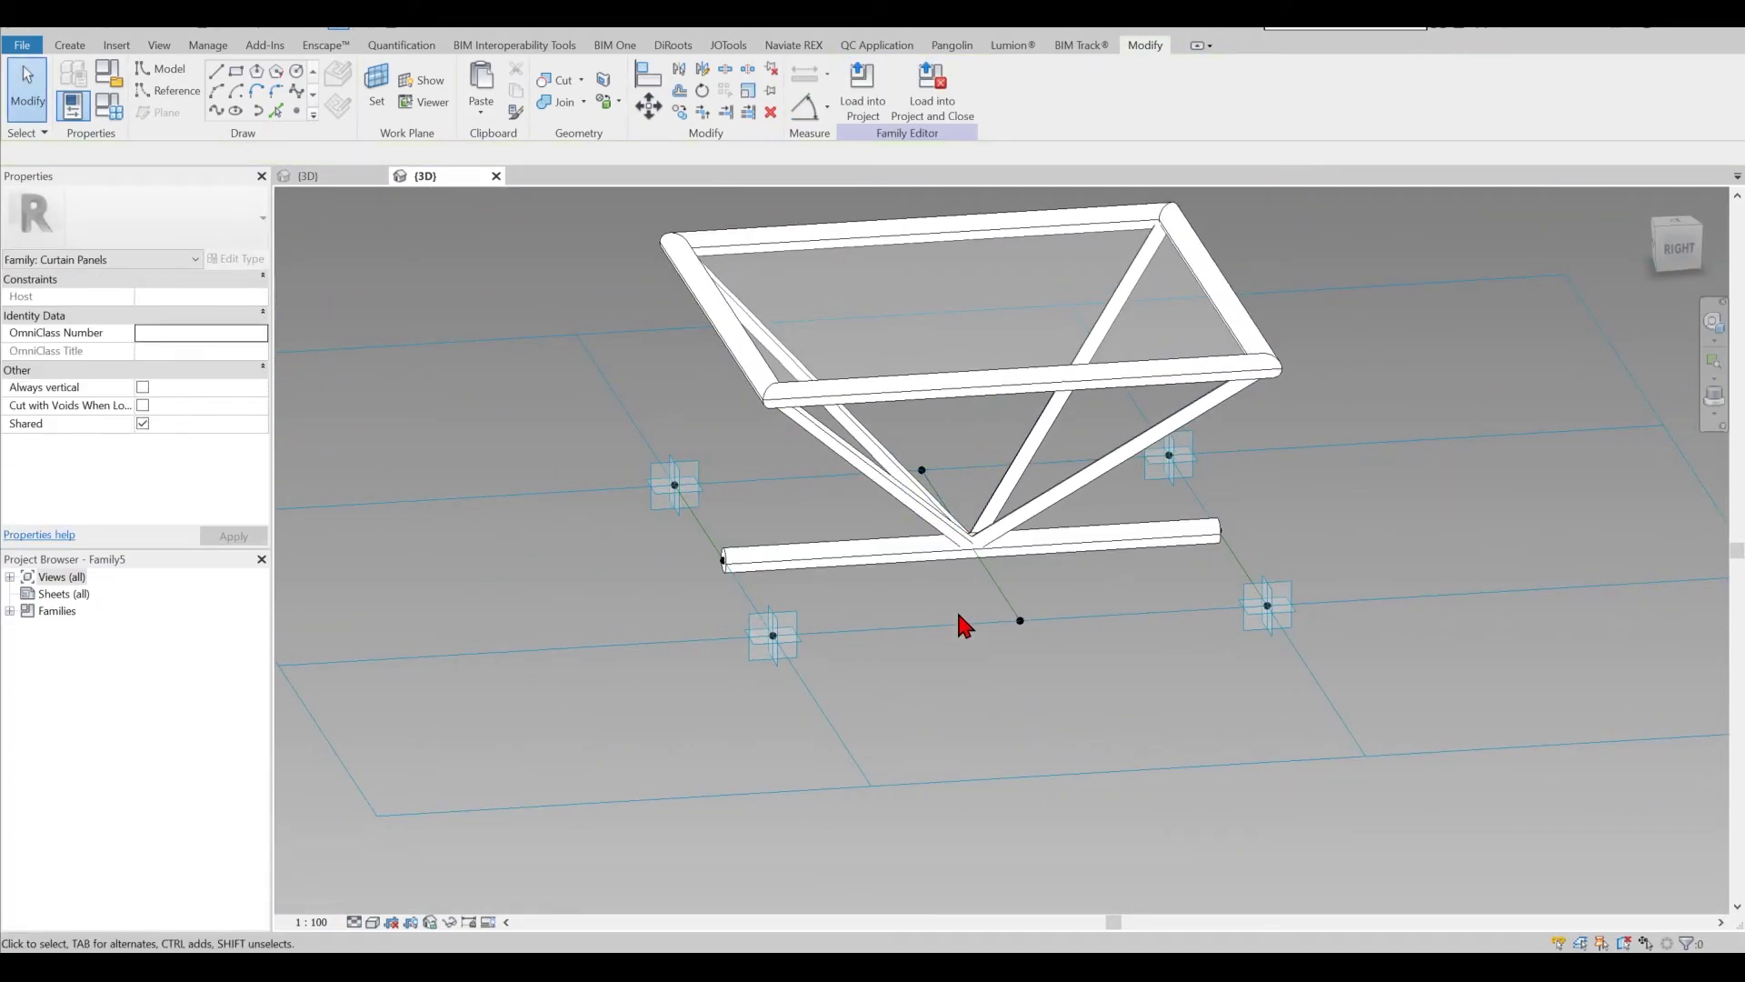
scroll(961, 589, up, 2)
shift+middle_drag(963, 591, 1294, 551)
key(Tab)
click(1244, 662)
key(Escape)
click(1227, 650)
key(Escape)
shift+middle_drag(1184, 521, 1091, 532)
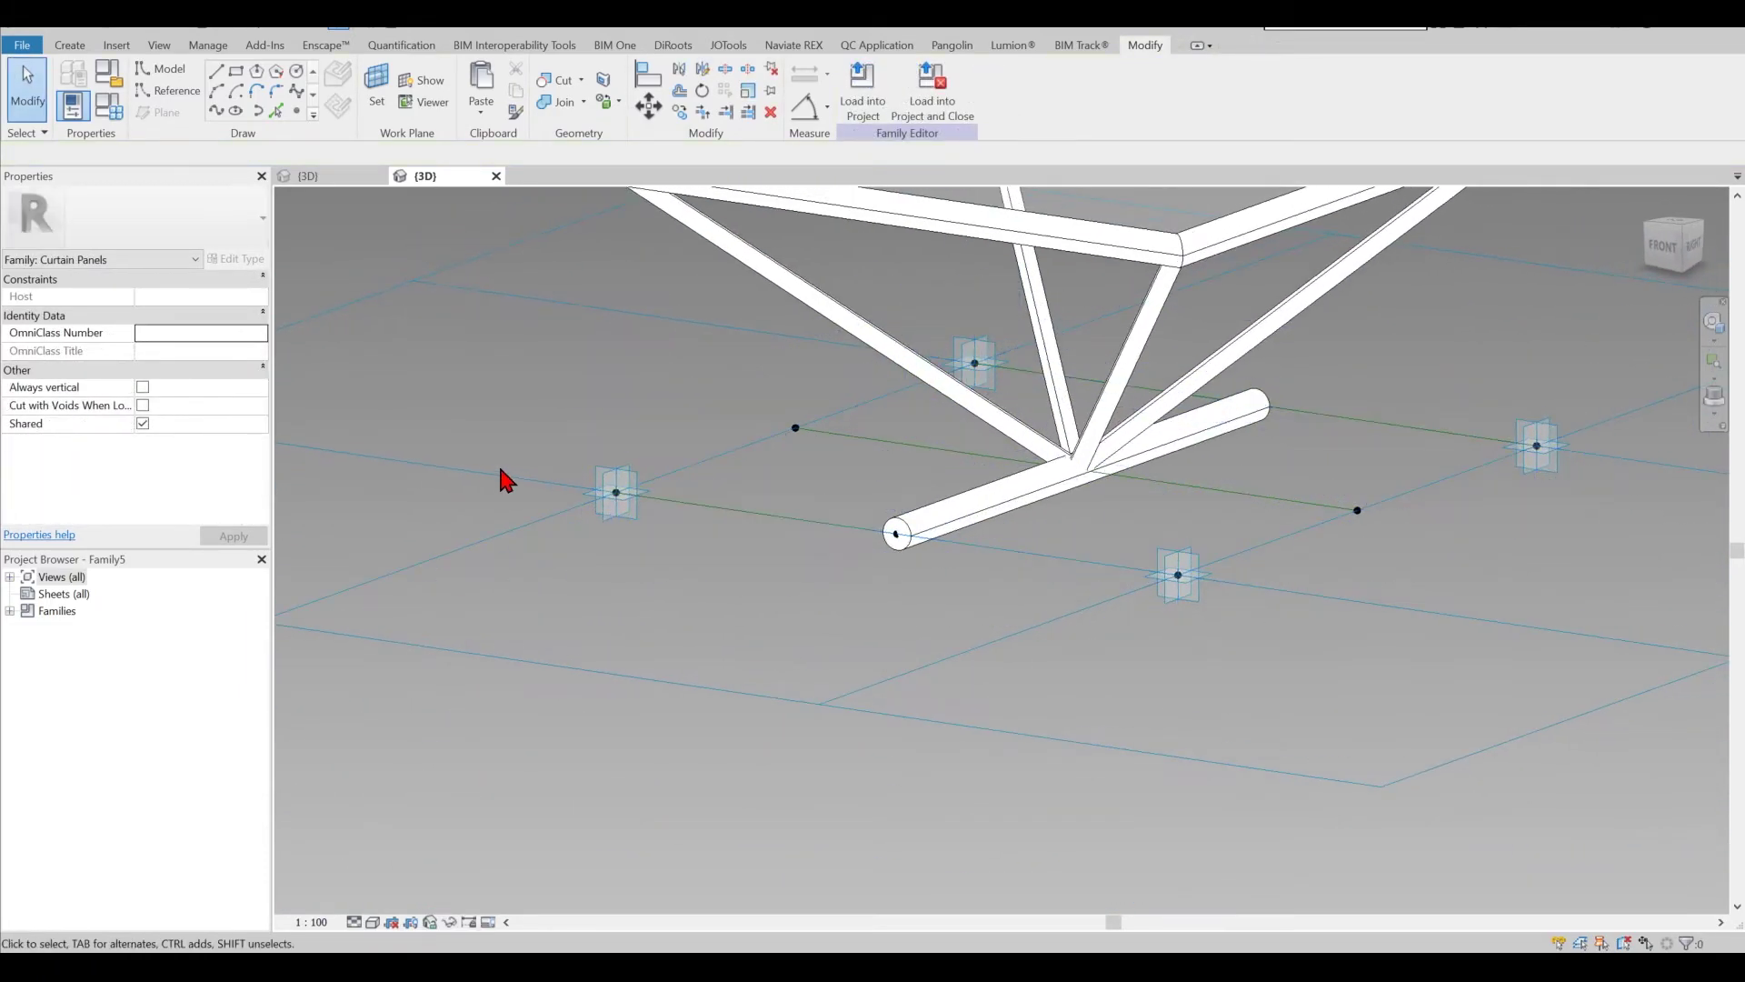
- Try moving Placement Point 3 to test how the truss panel flexes, and undo the move
click(1536, 445)
shift+middle_drag(1434, 499, 1457, 732)
scroll(1485, 502, down, 3)
middle_drag(1470, 596, 1391, 719)
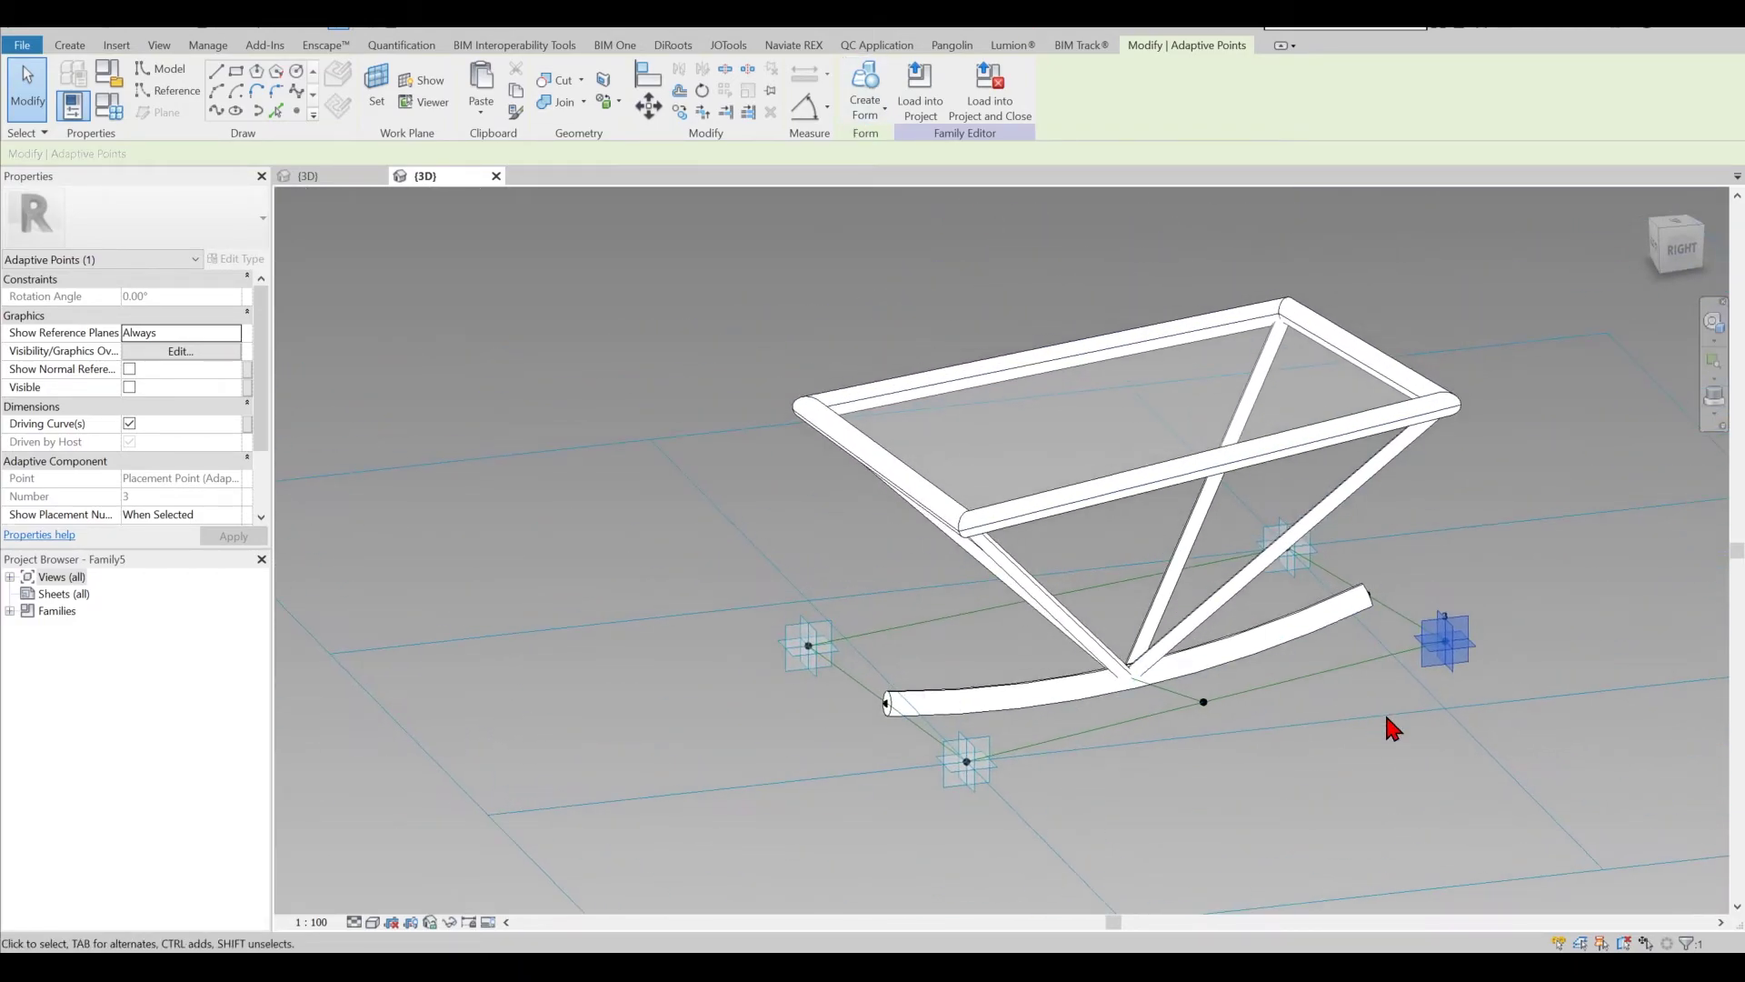
key(ctrl+z)
scroll(1150, 713, down, 4)
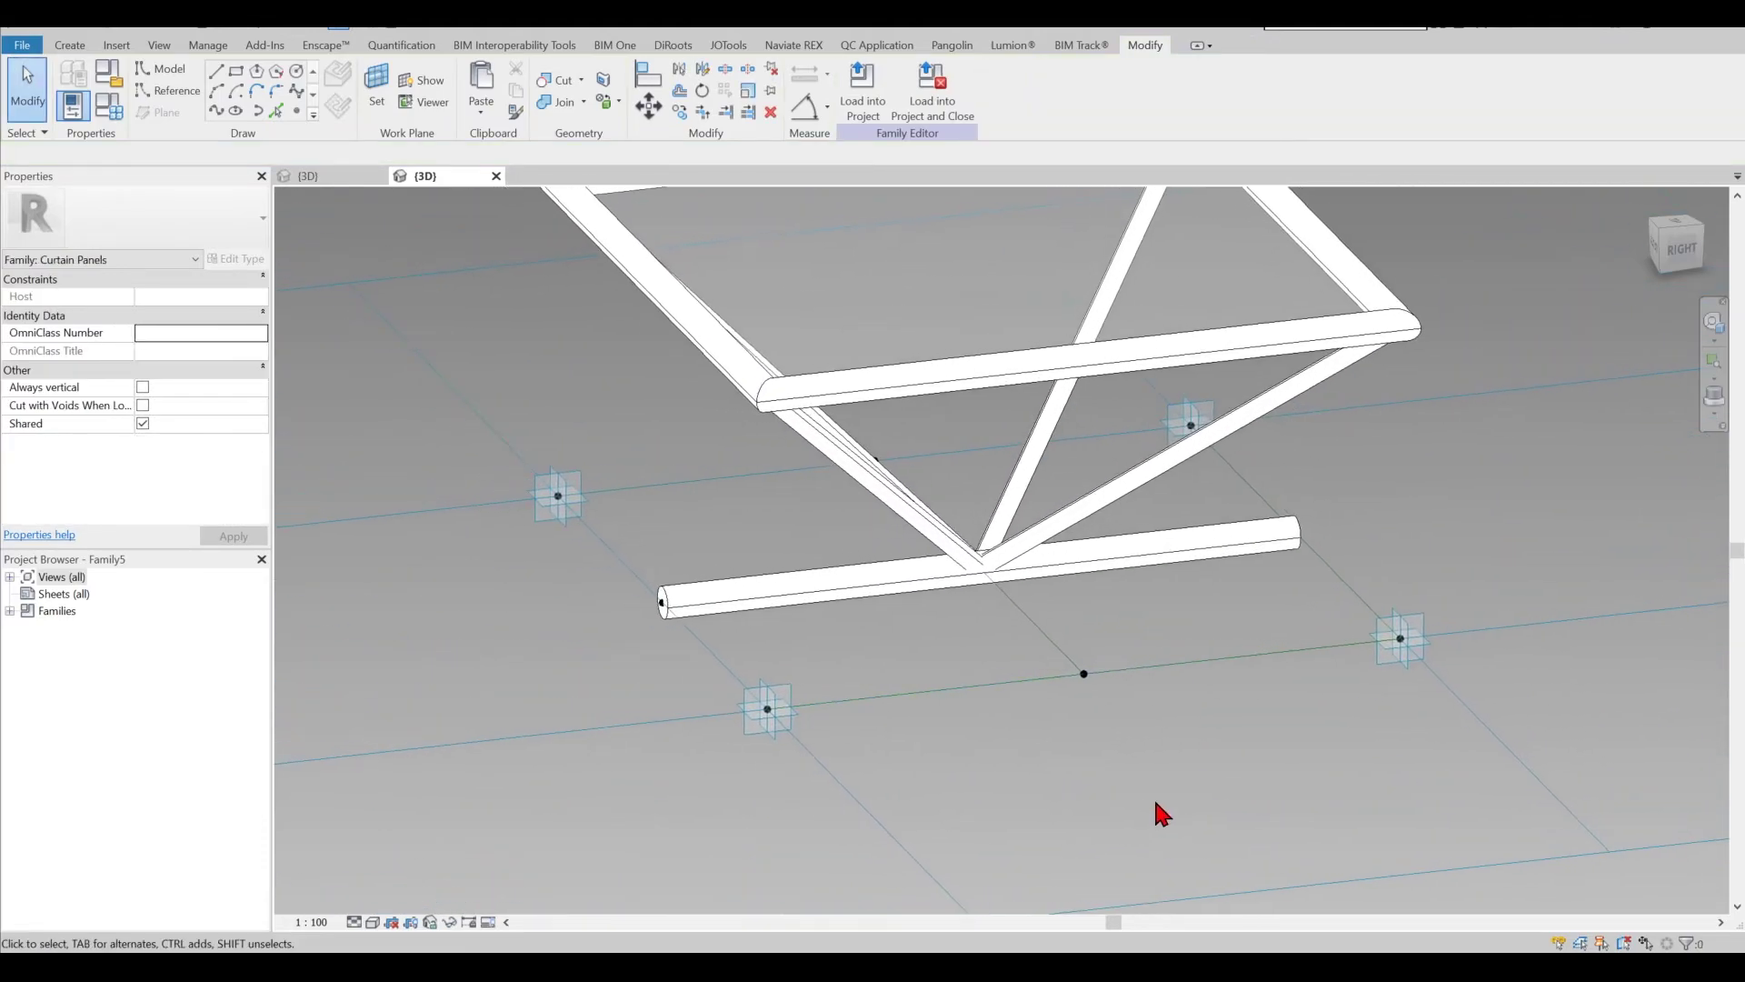
- Load the completed truss panel family into the mass family and leave the panel placement command
shift+middle_drag(1161, 806, 1401, 738)
middle_drag(1162, 447, 1157, 386)
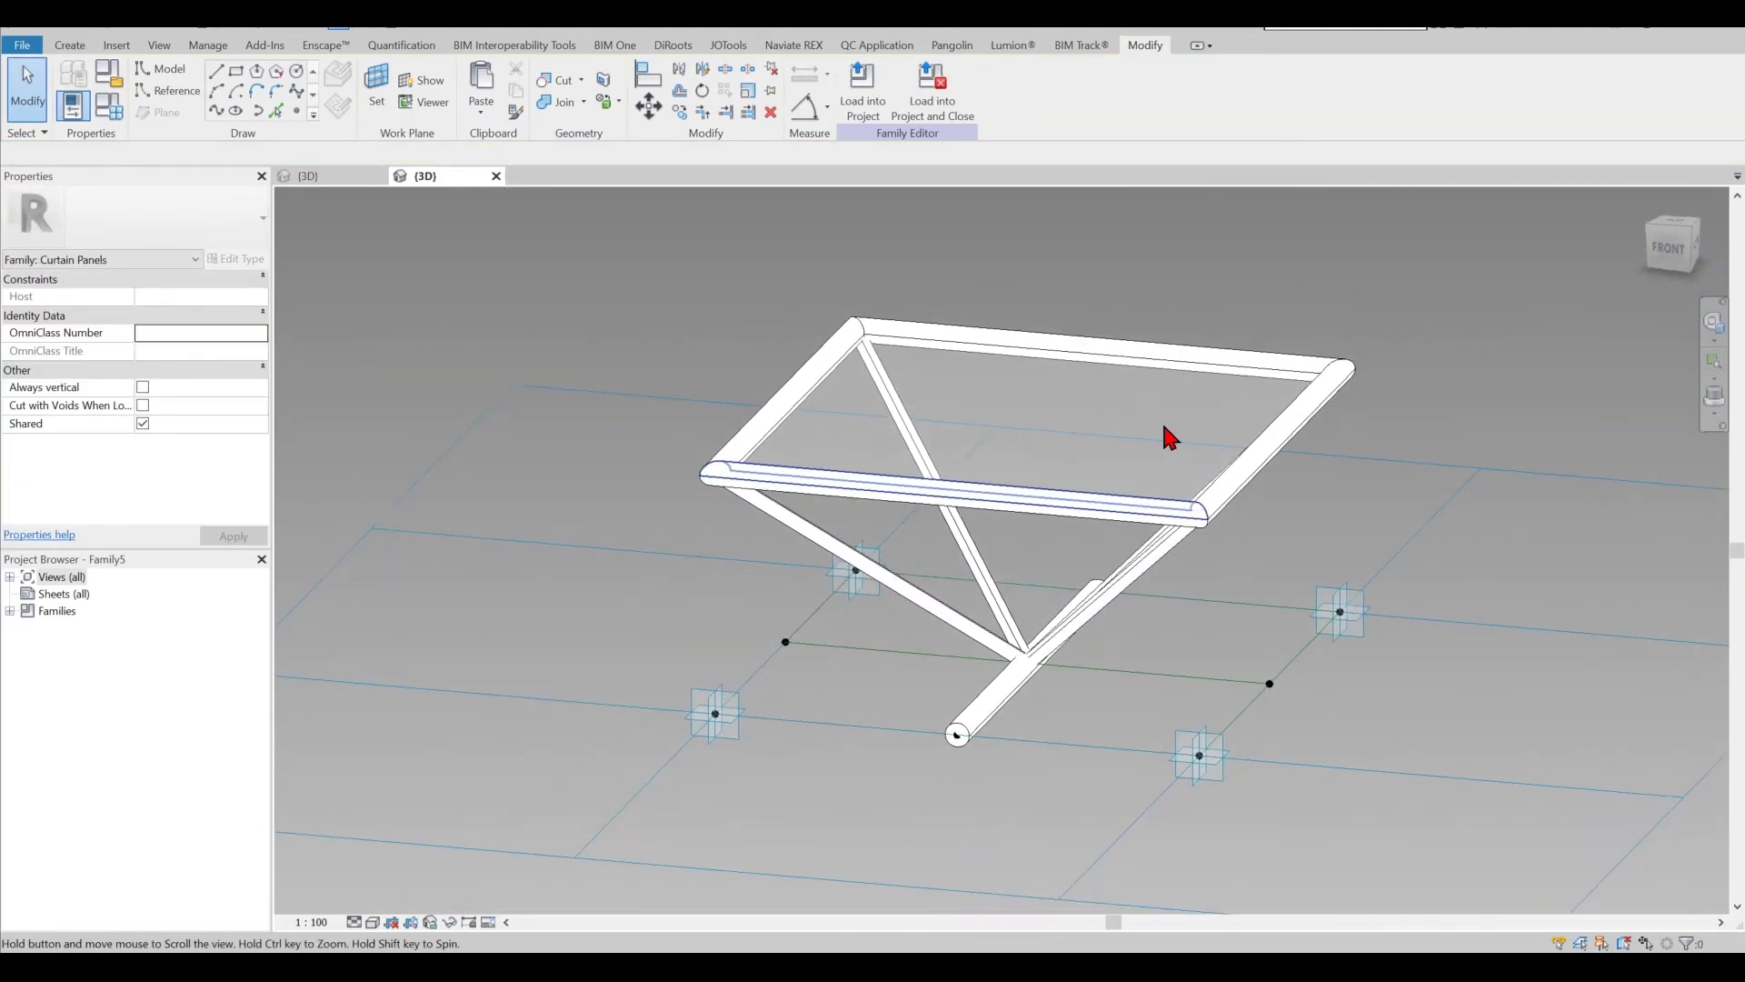
click(870, 101)
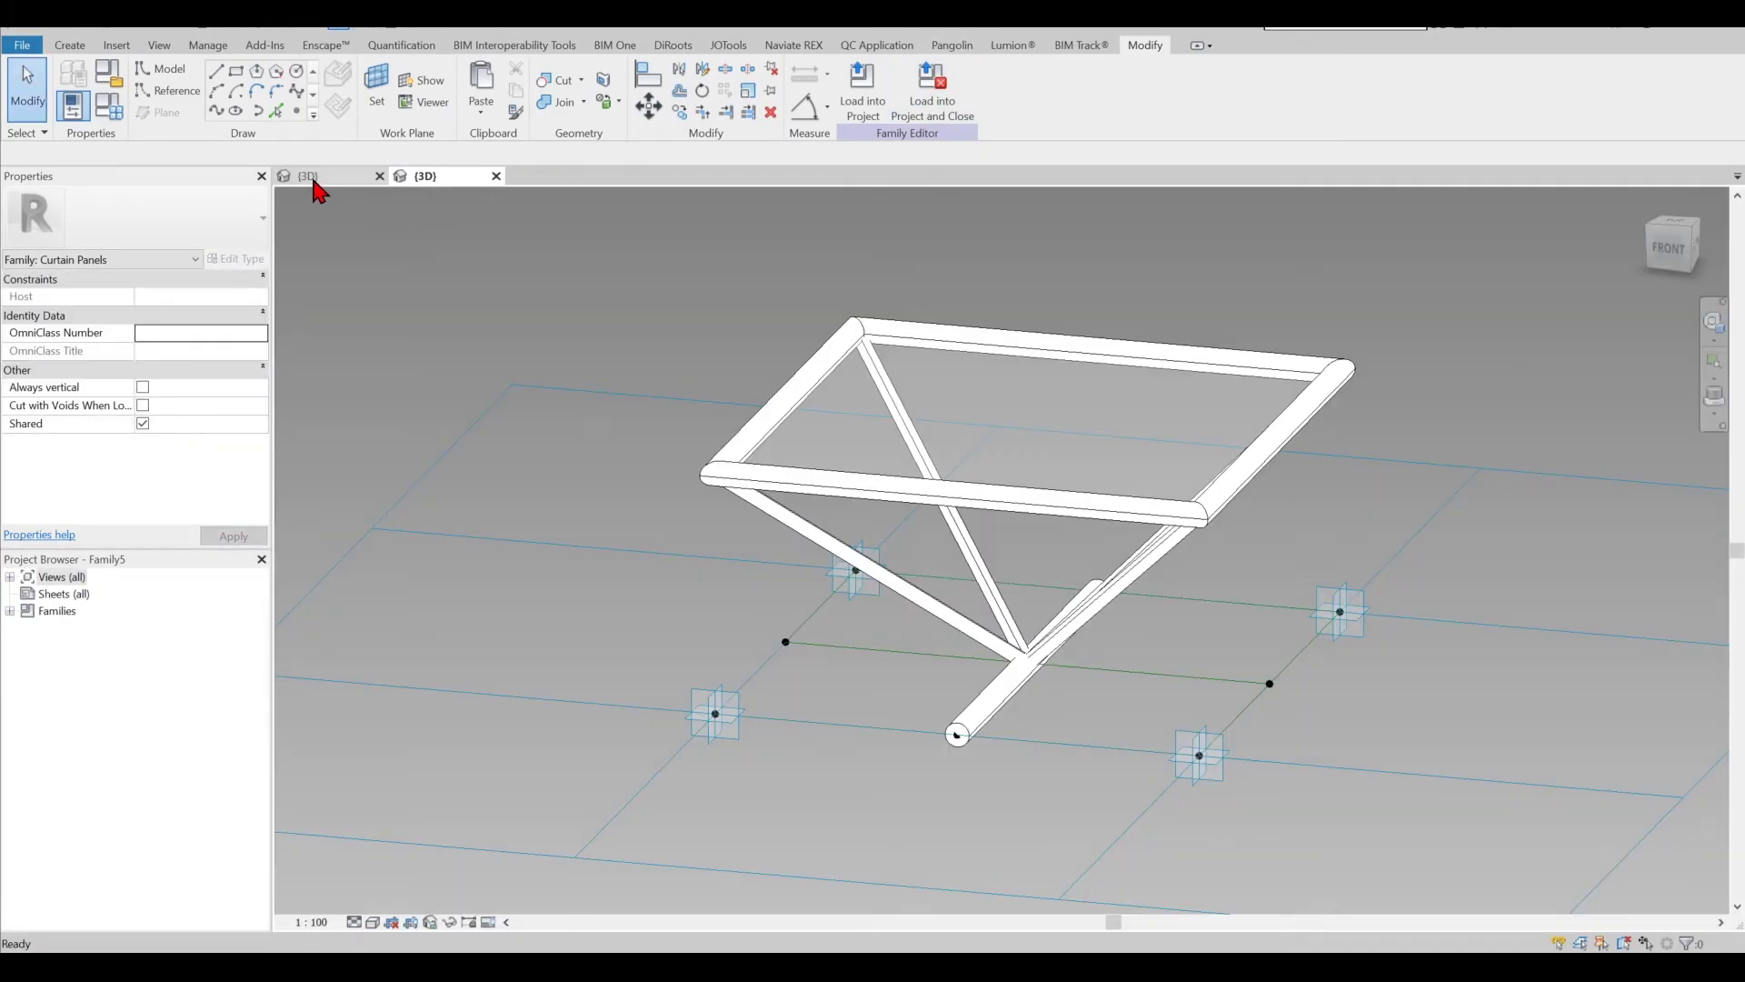
click(498, 177)
middle_drag(791, 645, 826, 655)
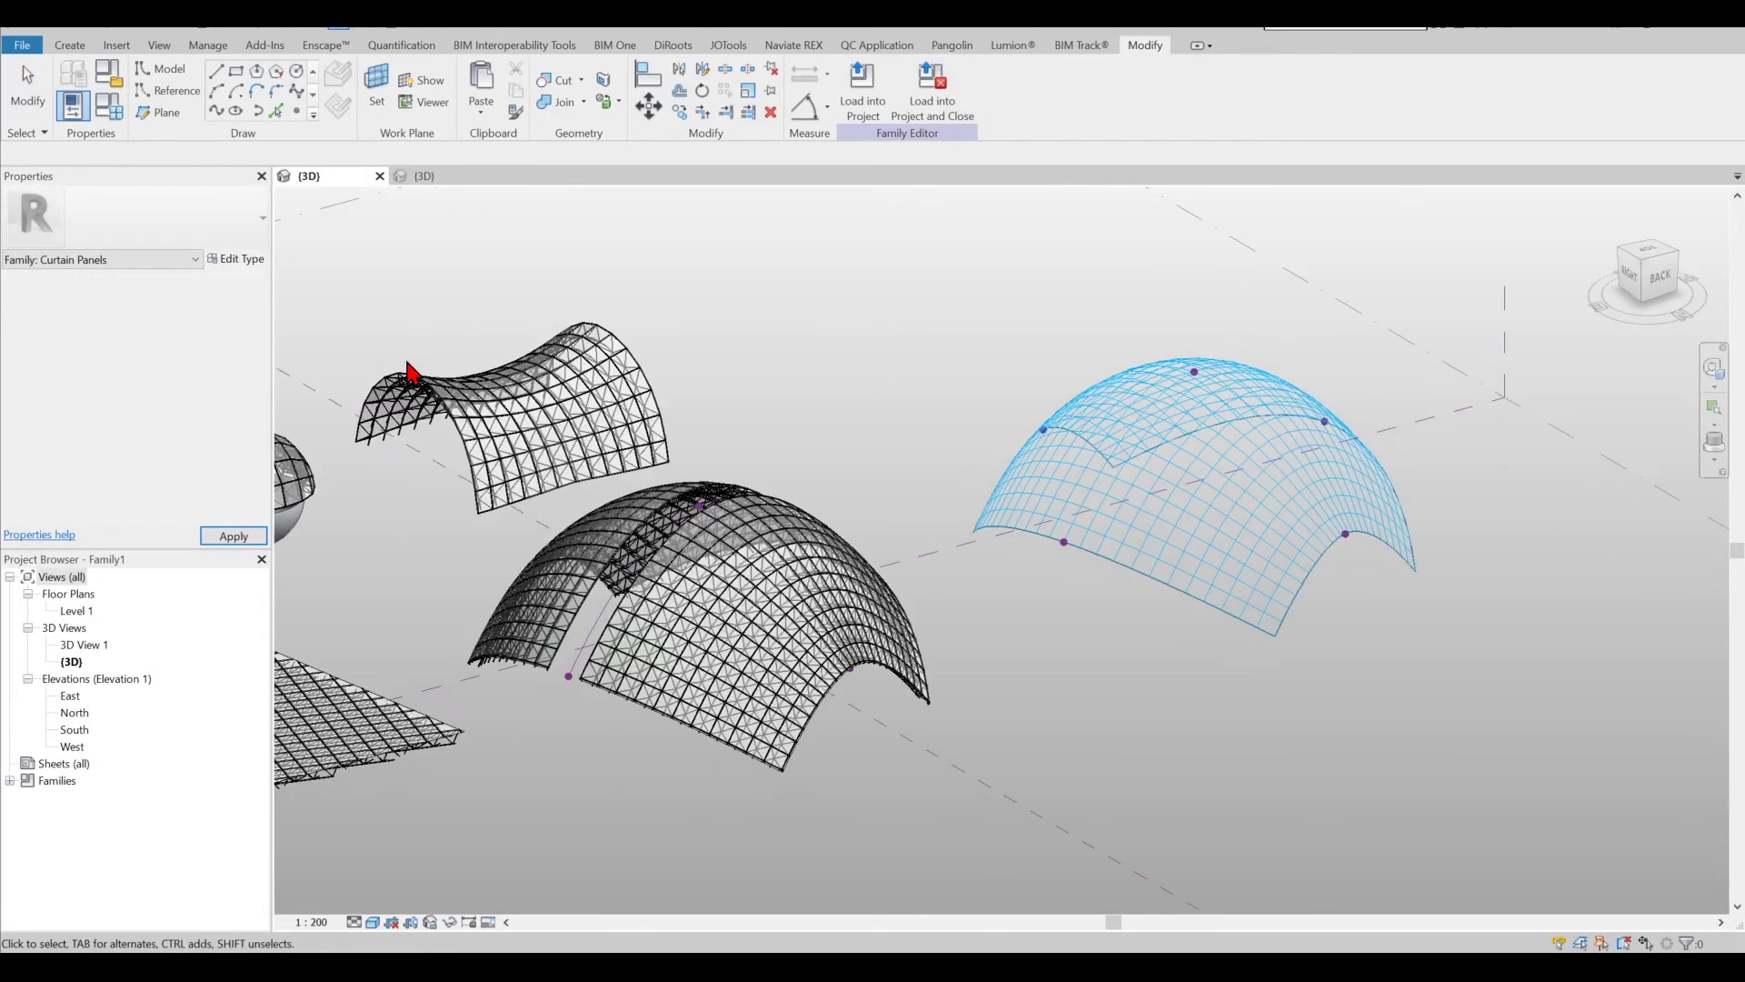
click(487, 468)
middle_drag(487, 468, 775, 449)
key(Escape)
- Apply the Family5 panel of the Rectangle pattern to the dome's divided surface that has no pattern
middle_drag(1336, 440, 888, 507)
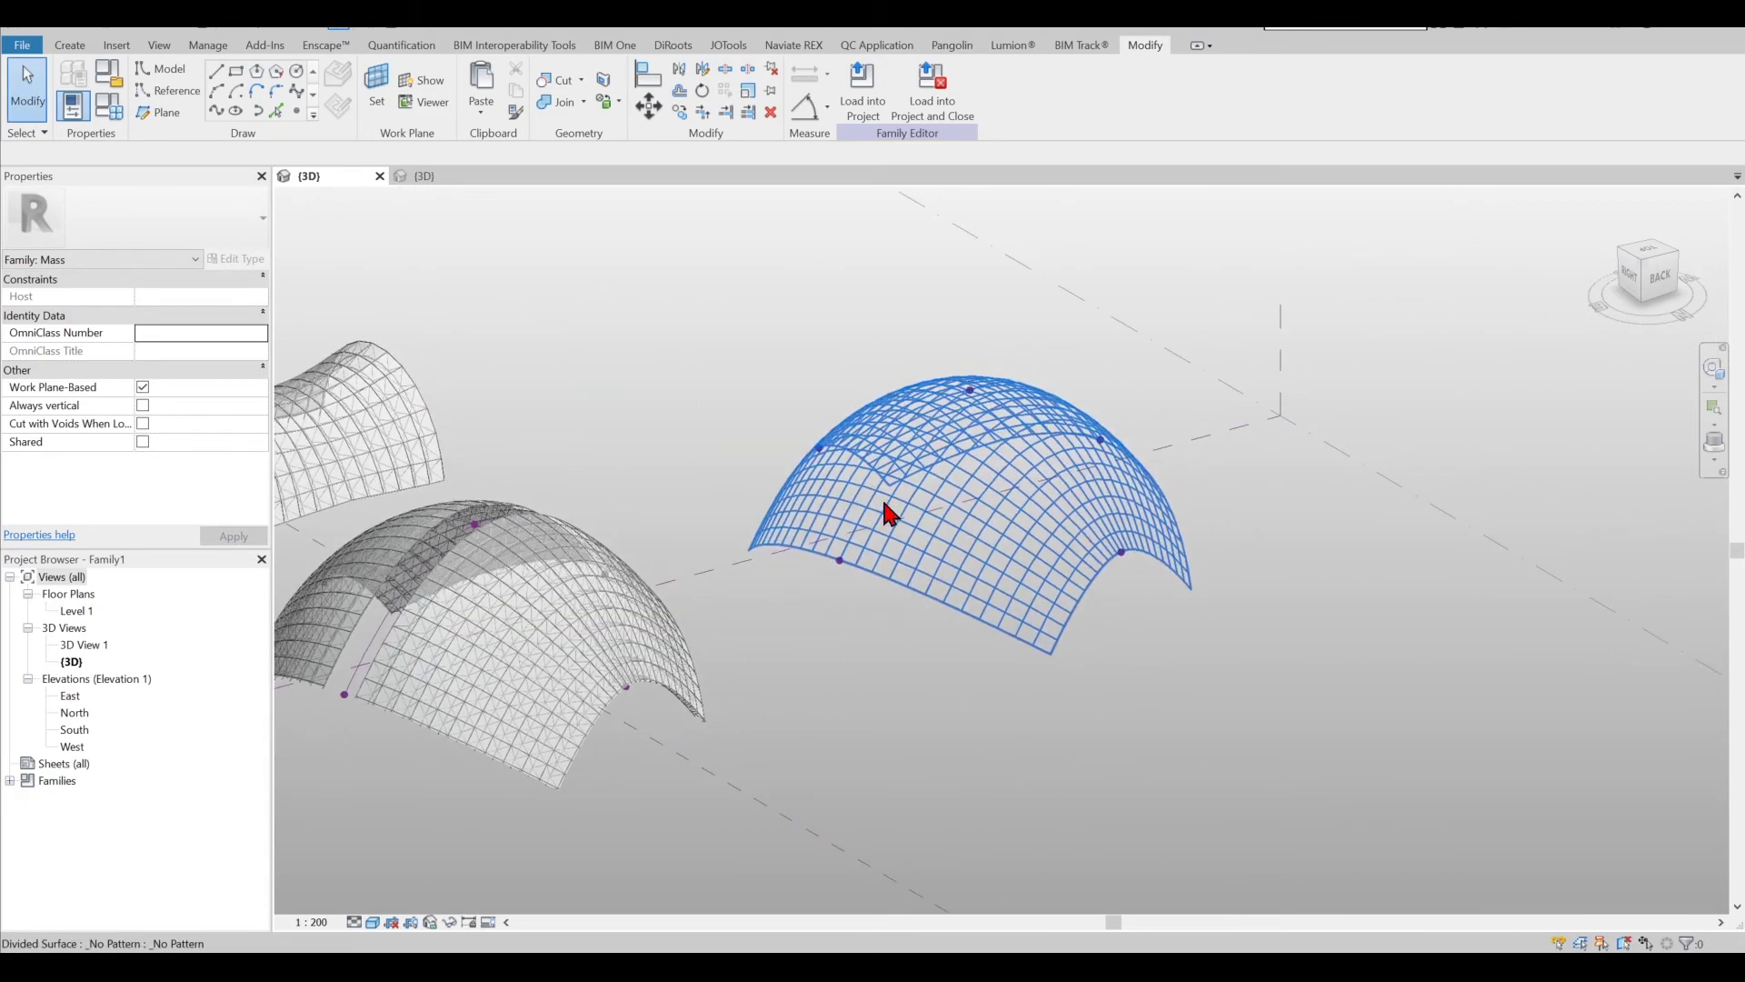
click(1073, 515)
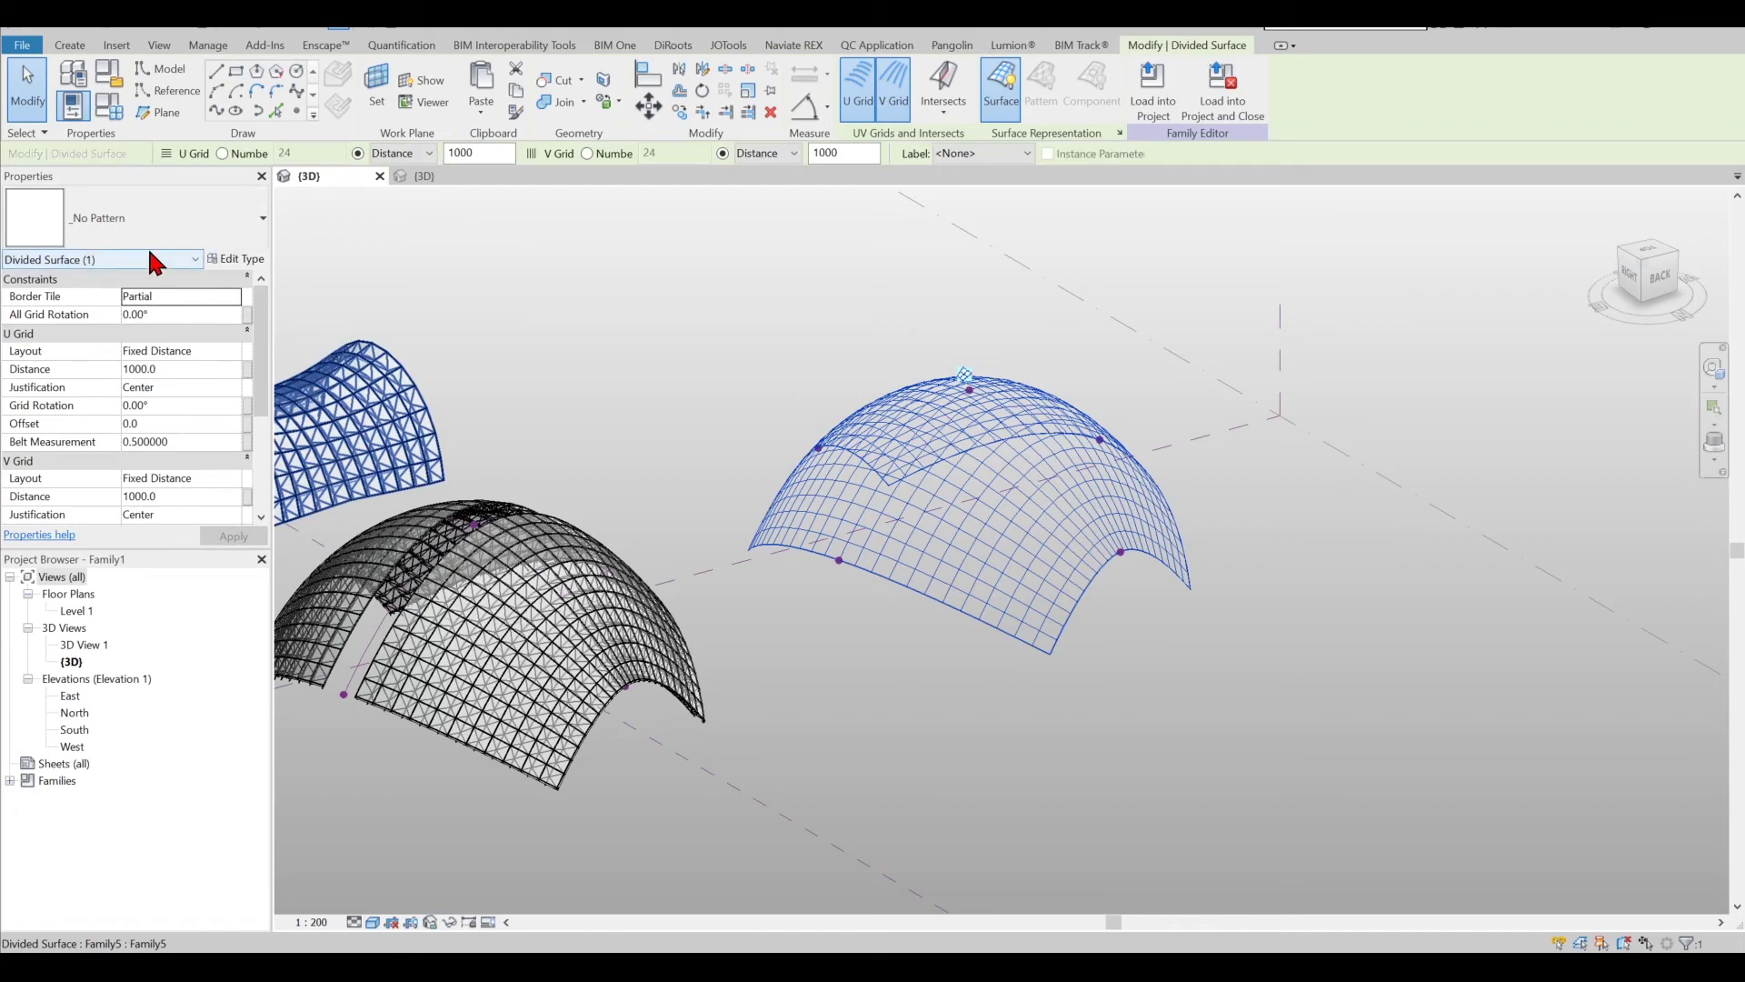
click(160, 238)
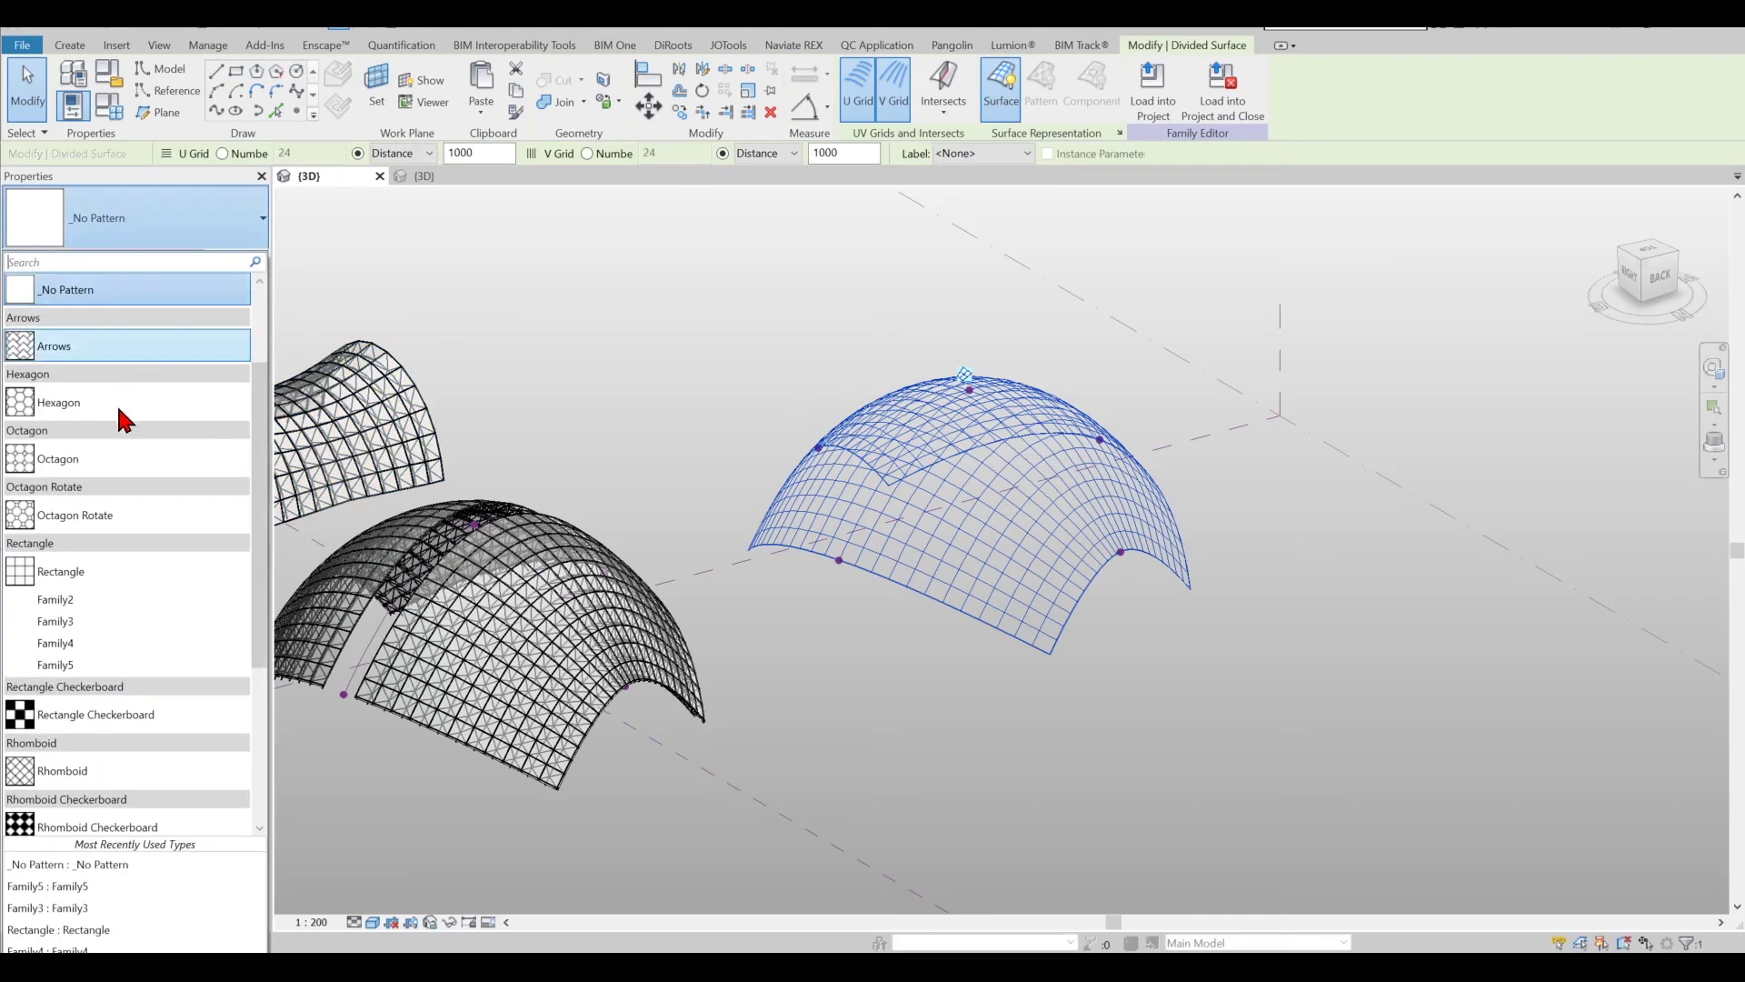
click(103, 667)
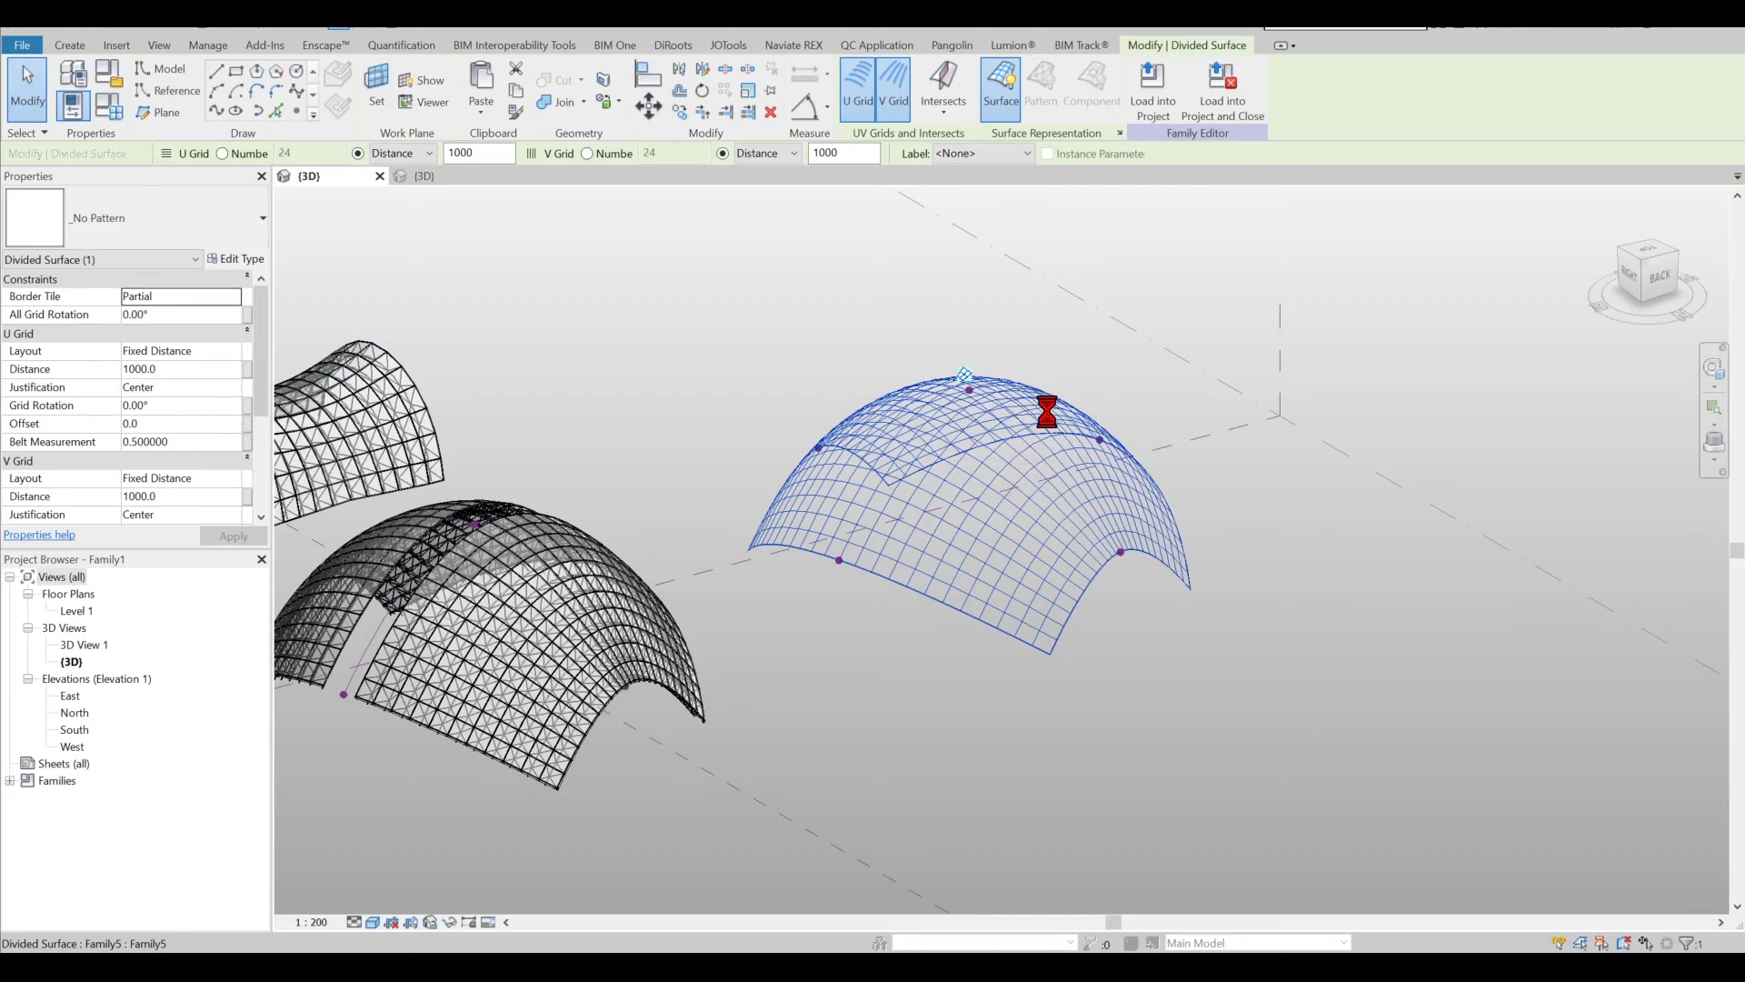
scroll(1029, 557, up, 7)
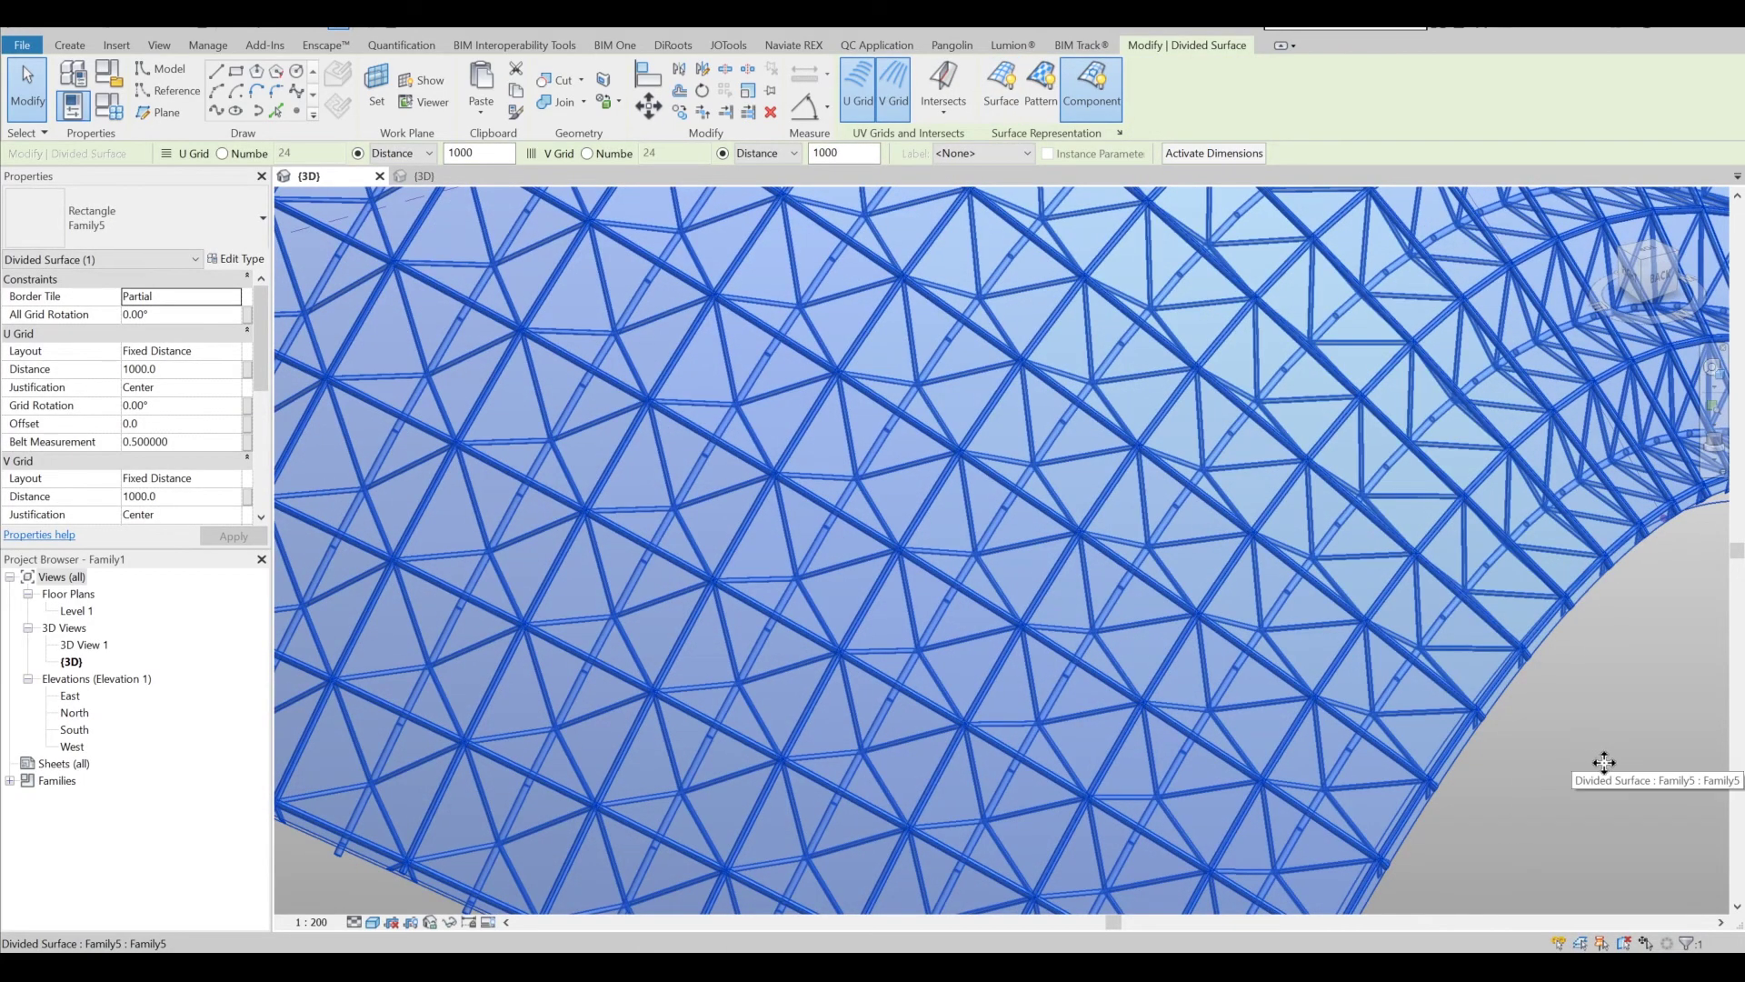
click(1542, 756)
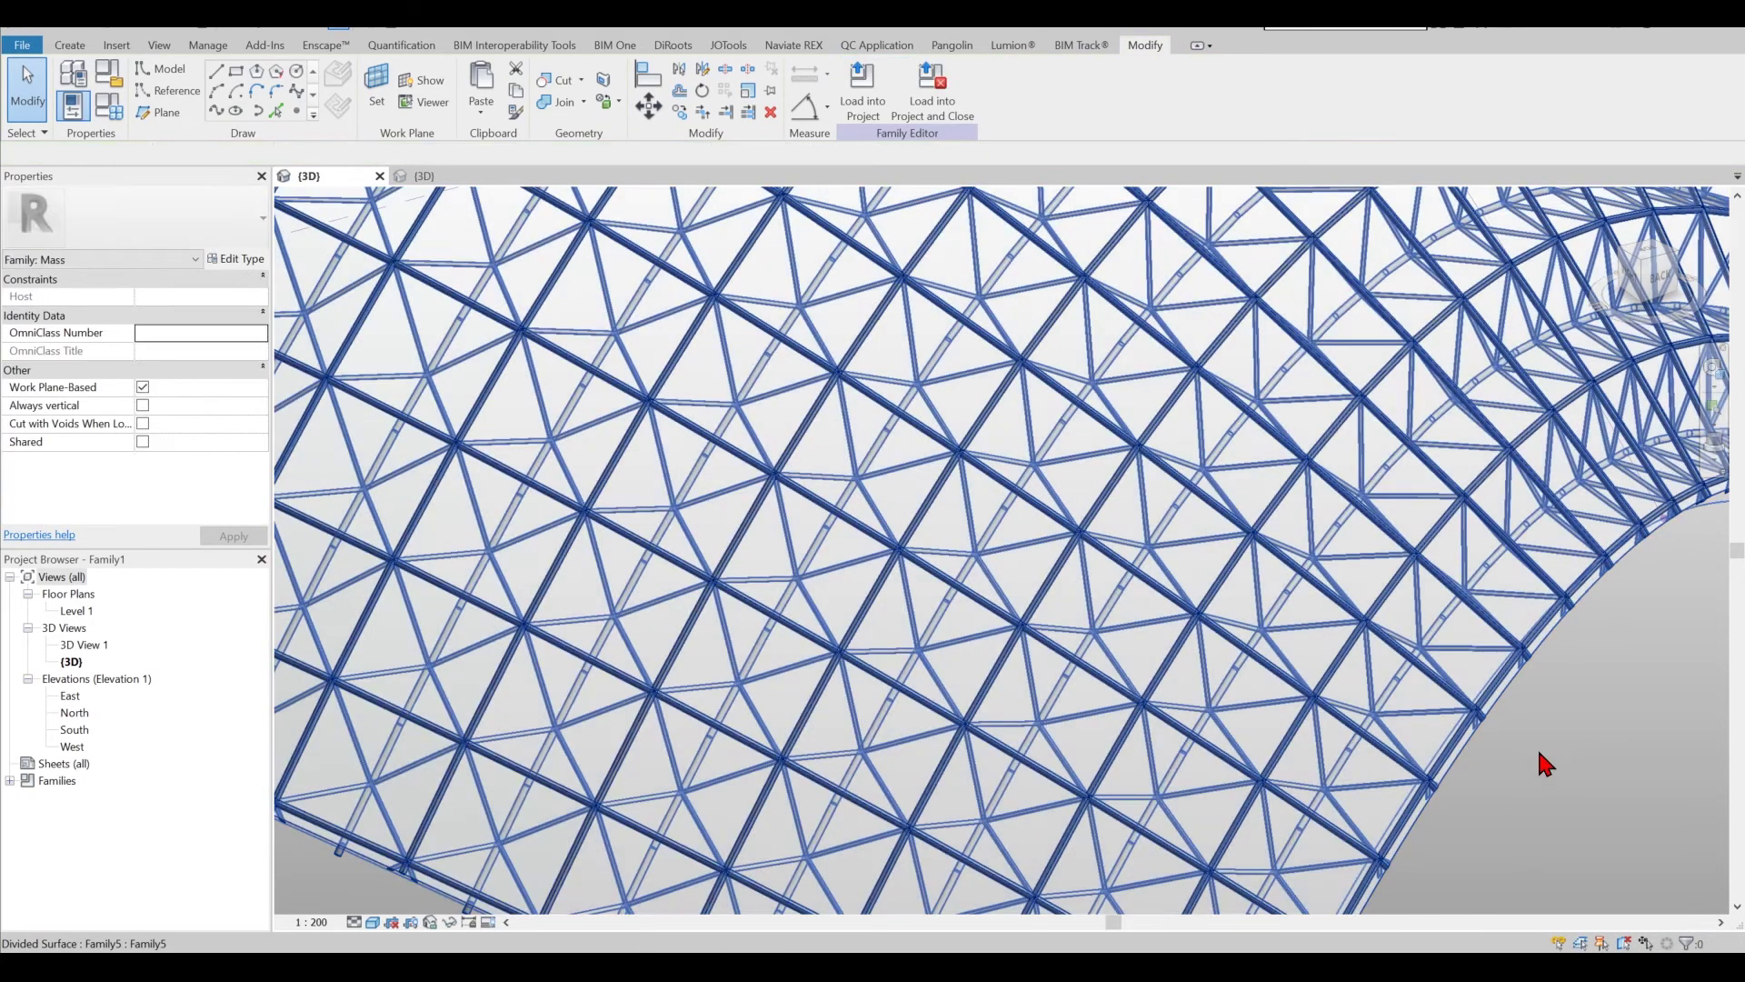
- Examine the truss panels on the dome from outside and underneath, and those on the saddle-shaped surface
shift+middle_drag(1543, 756, 1391, 500)
middle_drag(1364, 773, 1309, 509)
scroll(1225, 664, up, 5)
scroll(1304, 740, down, 10)
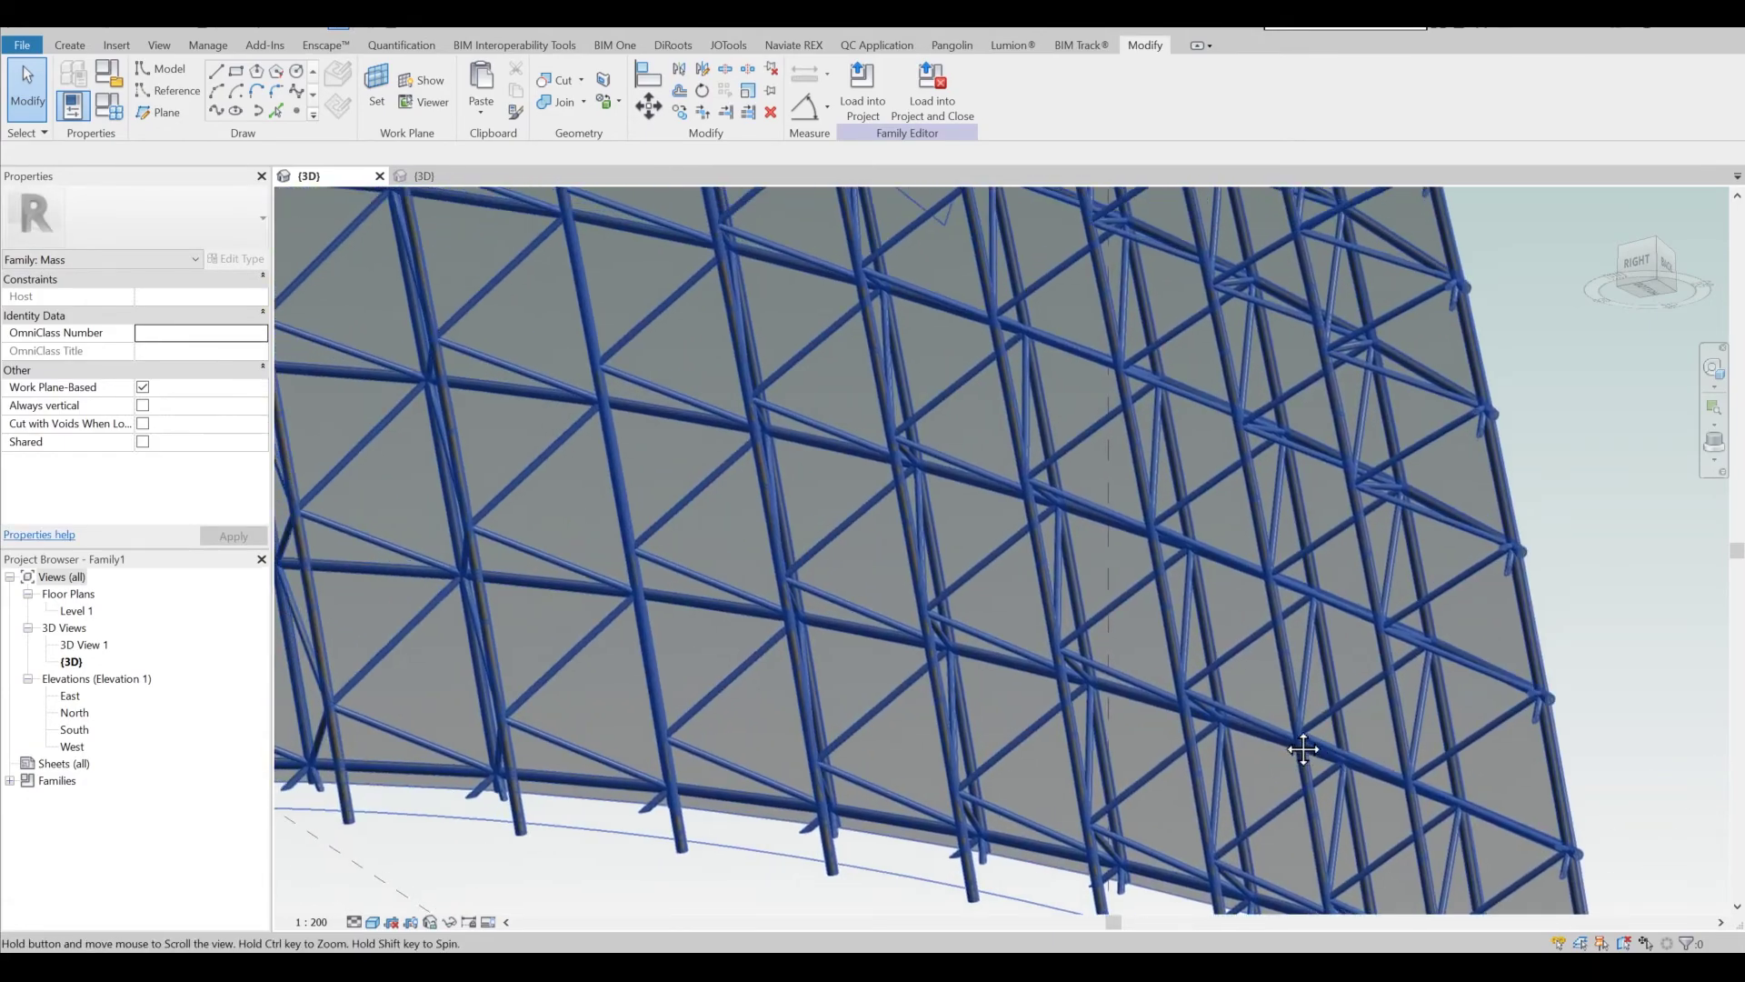
shift+middle_drag(1231, 706, 818, 674)
scroll(627, 405, up, 10)
scroll(791, 564, up, 15)
scroll(906, 669, down, 10)
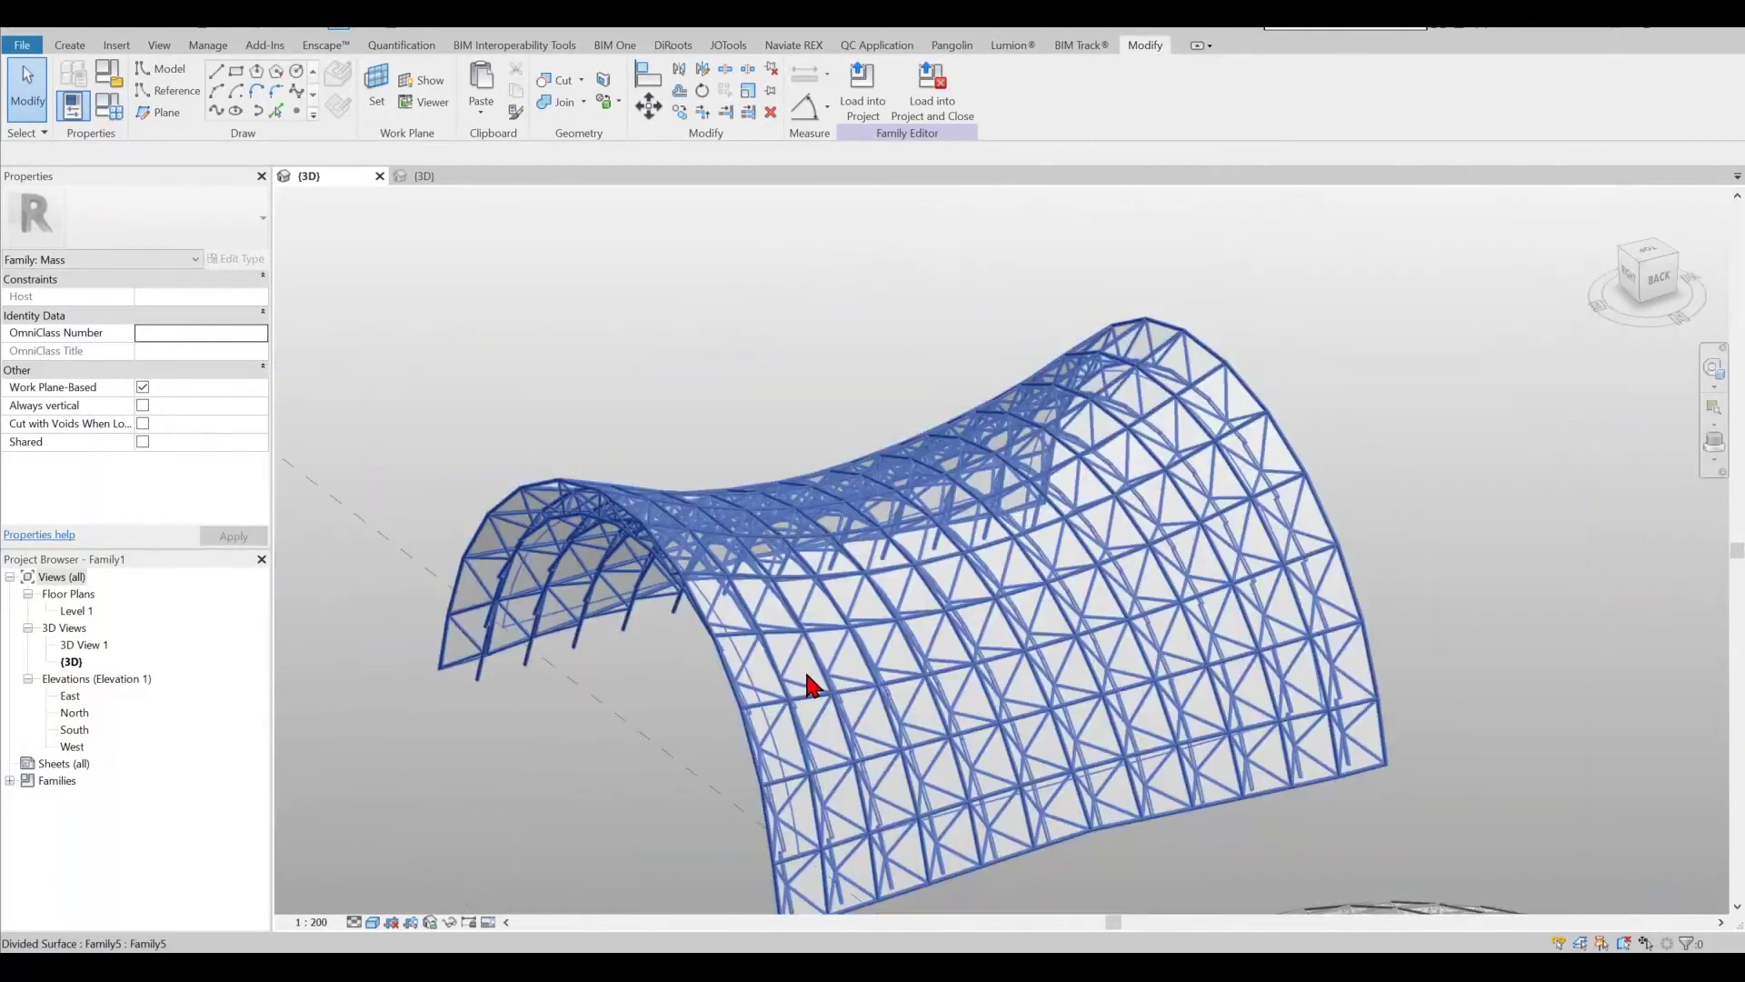
- Examine the truss panels on the flat divided surface up close and in an overview beside the other surfaces
middle_drag(815, 681, 1119, 331)
scroll(846, 709, up, 10)
scroll(915, 728, down, 8)
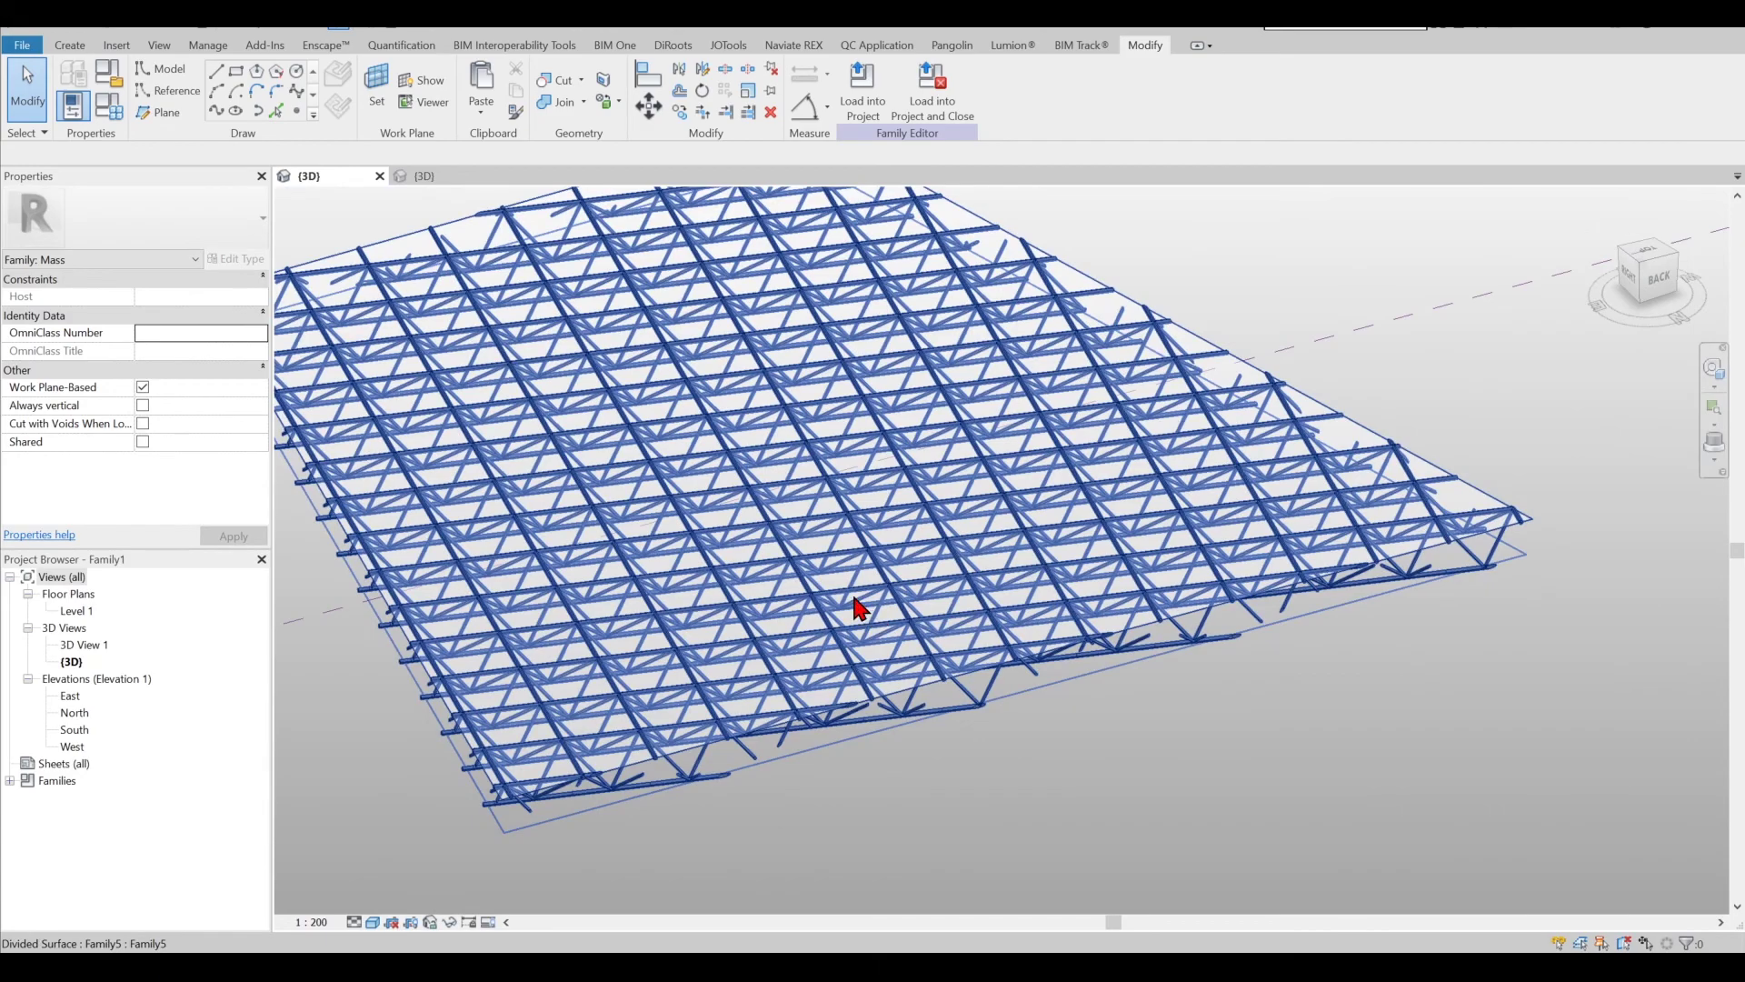
middle_drag(861, 604, 973, 668)
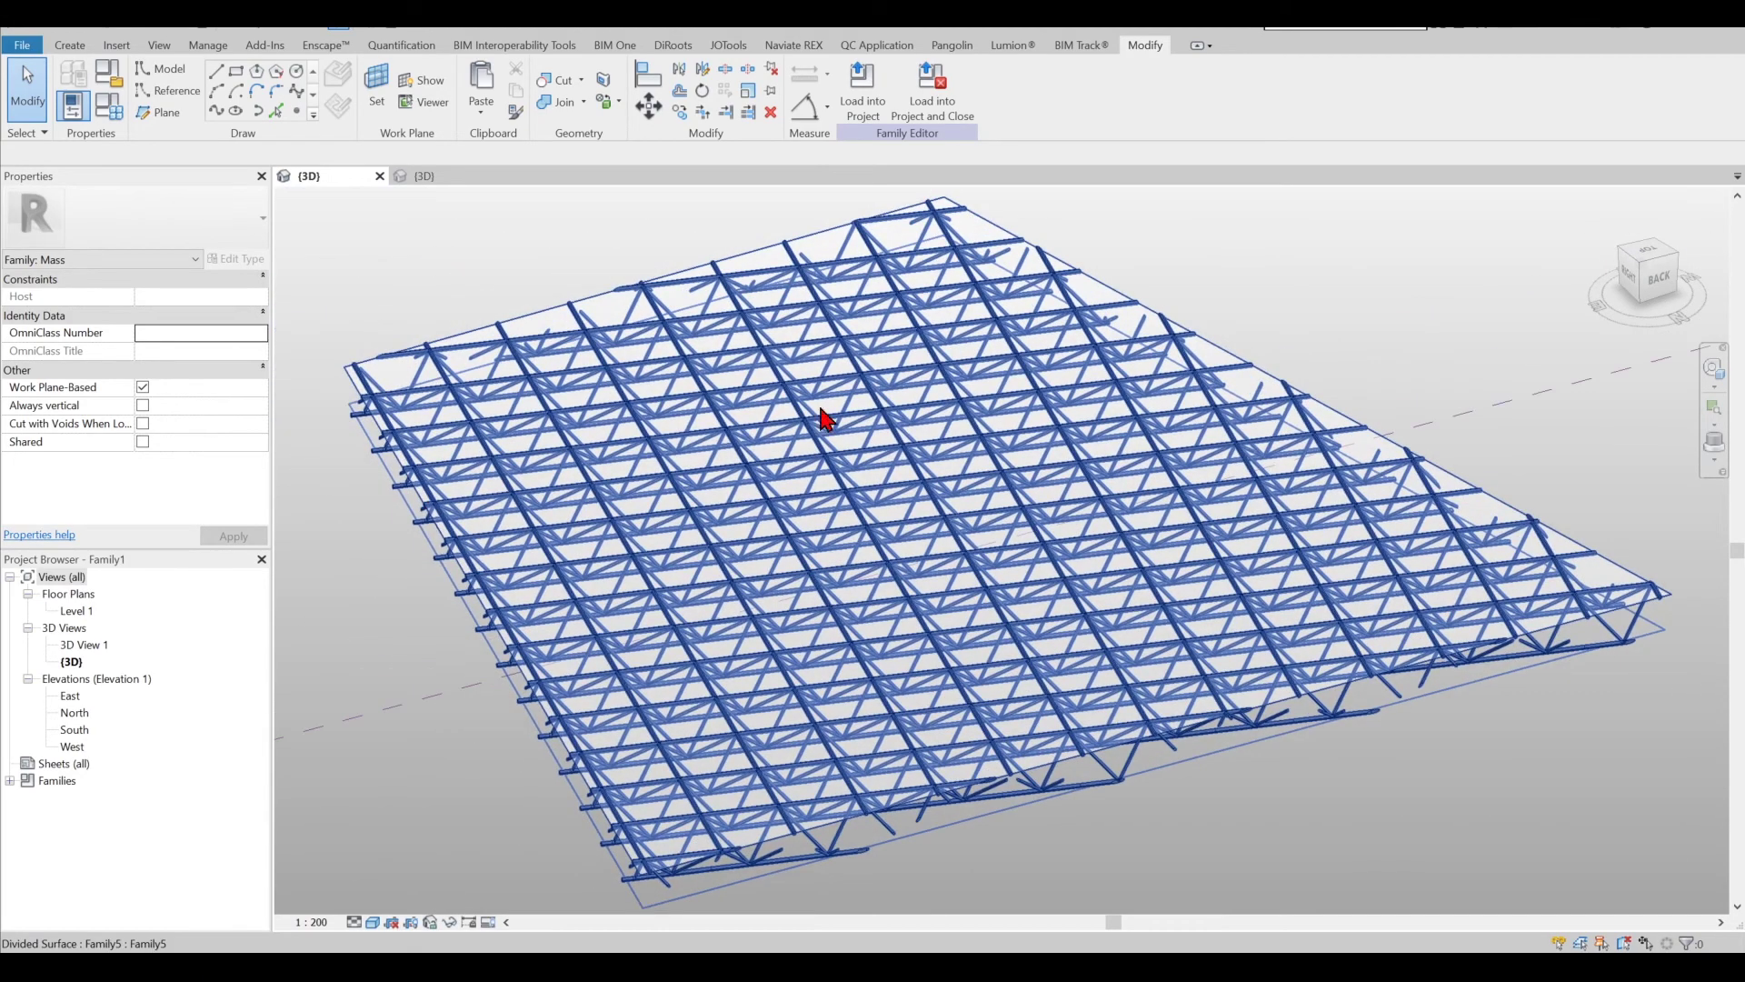
scroll(1310, 373, down, 2)
middle_drag(1311, 371, 1164, 455)
scroll(1285, 430, down, 2)
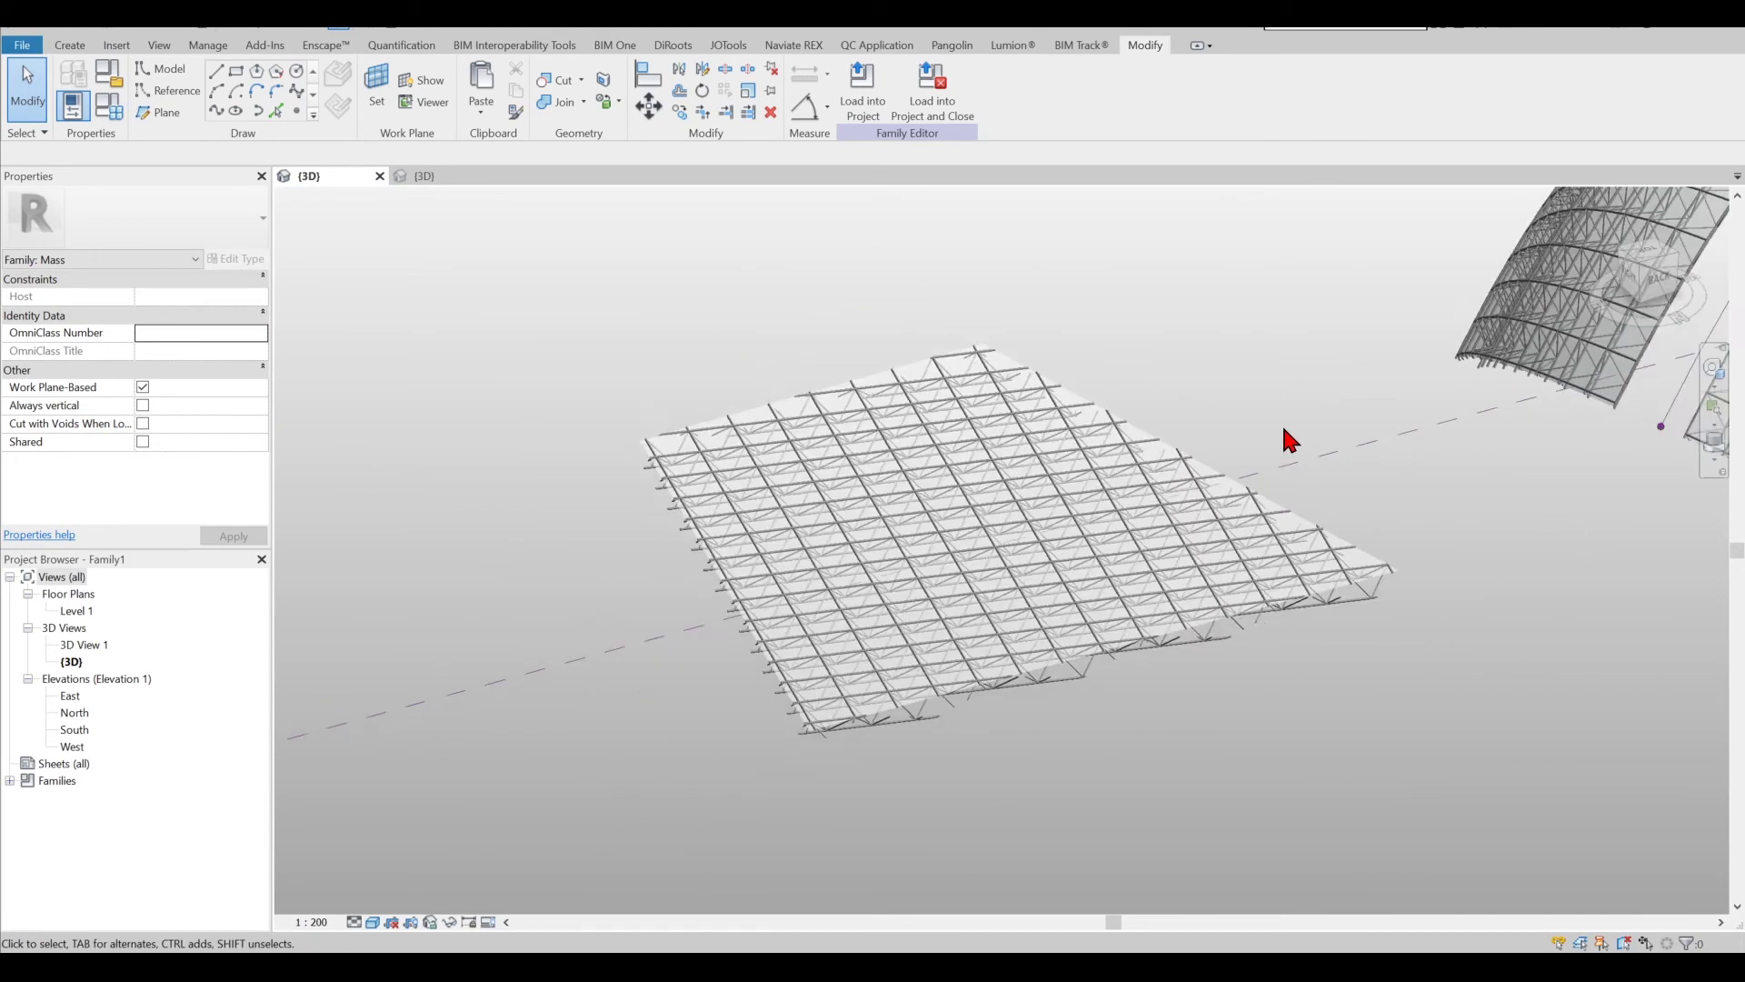
middle_drag(1287, 431, 1187, 510)
scroll(1137, 519, up, 5)
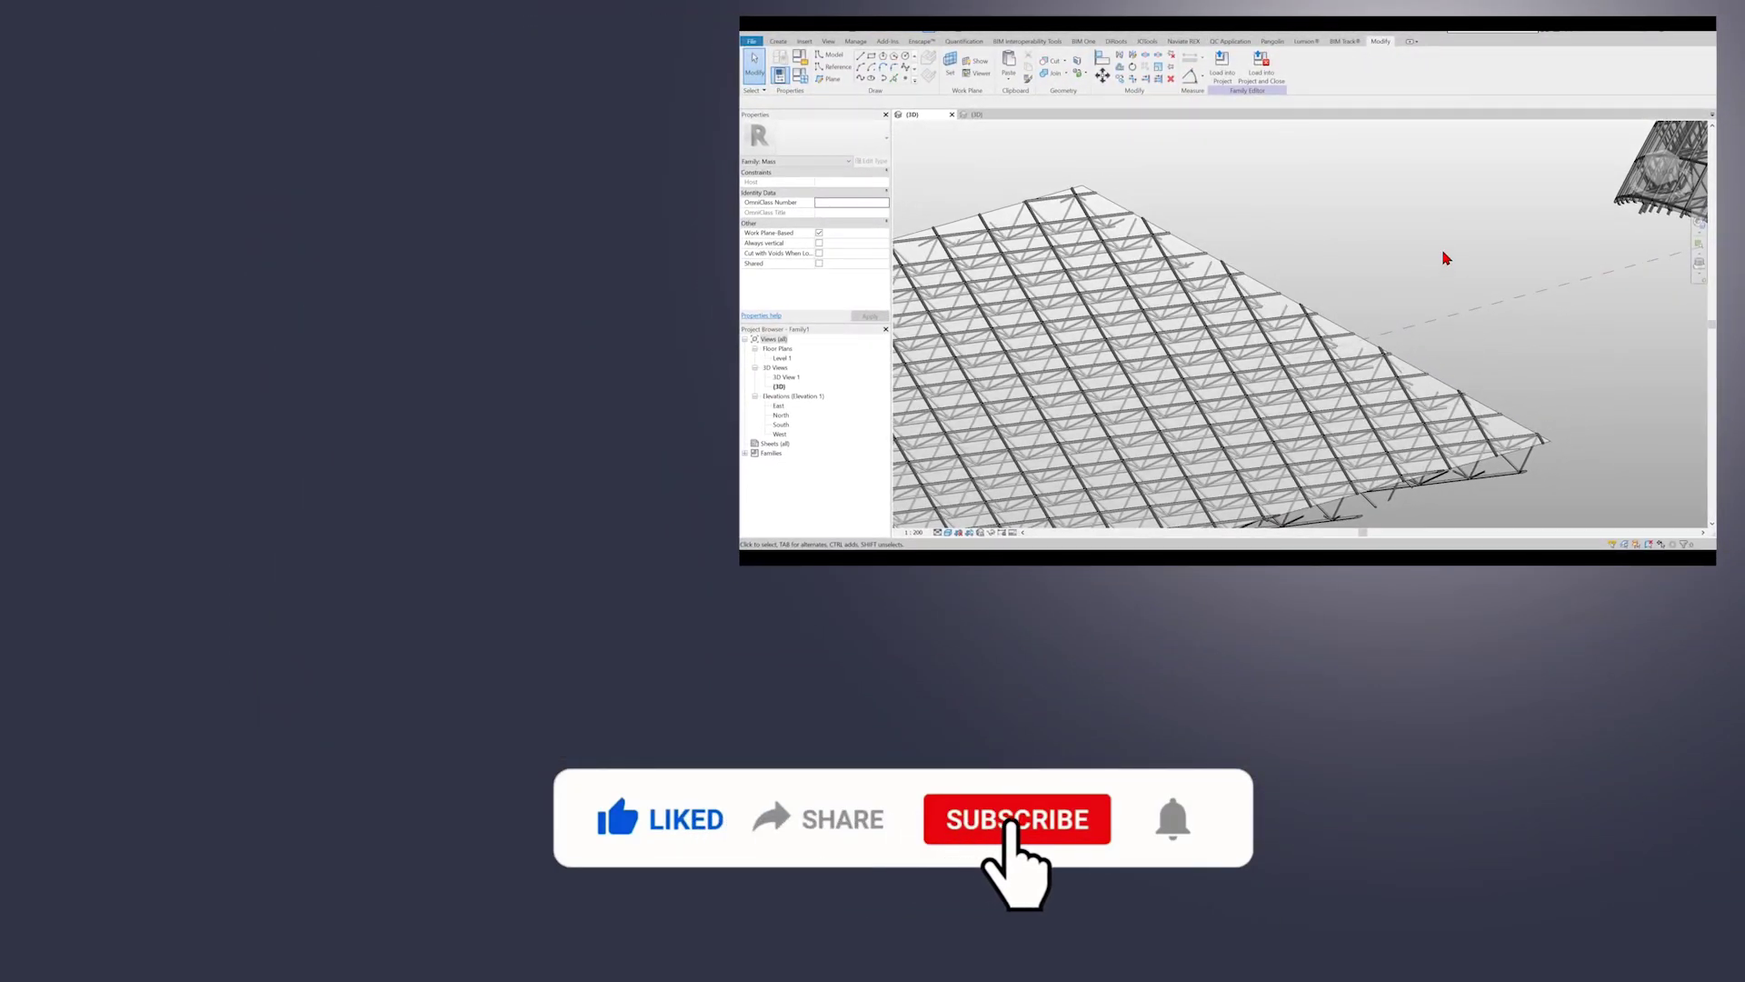
middle_drag(1444, 253, 1258, 297)
scroll(1325, 277, down, 1)
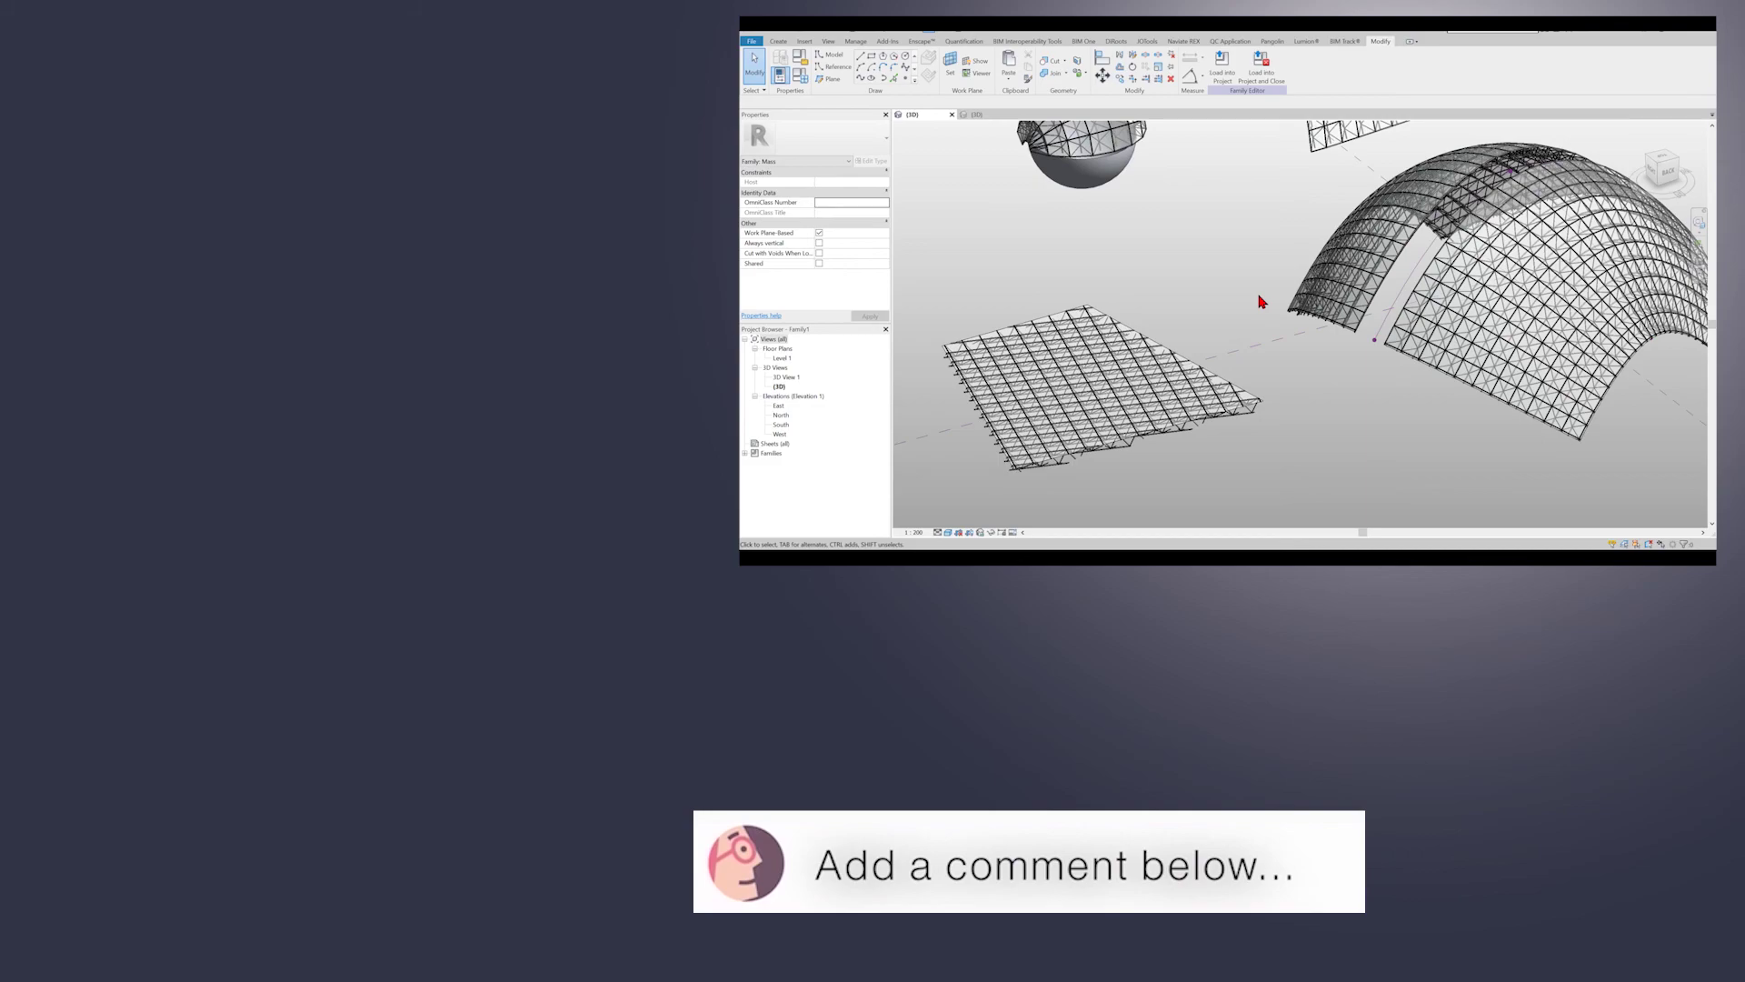